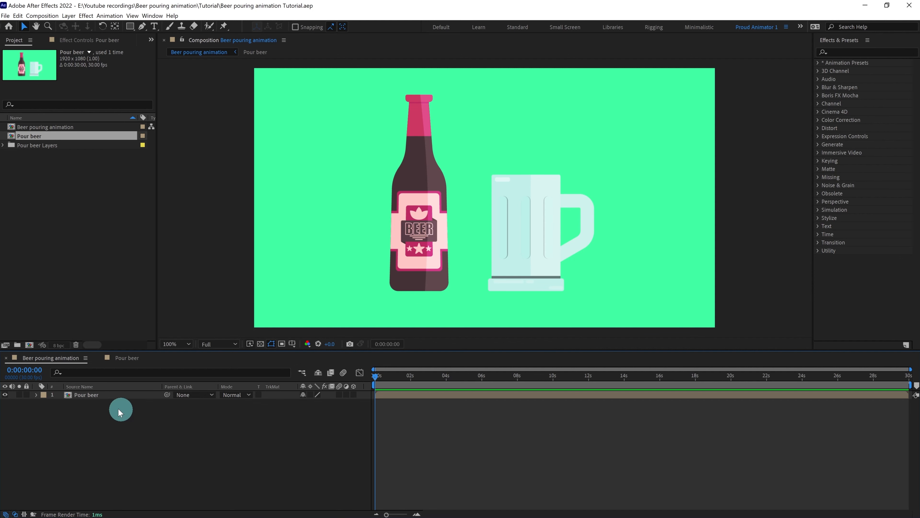
Open the Pour beer composition, show the Matte layer to inspect the beer fill, and hide it again
double_click(92, 397)
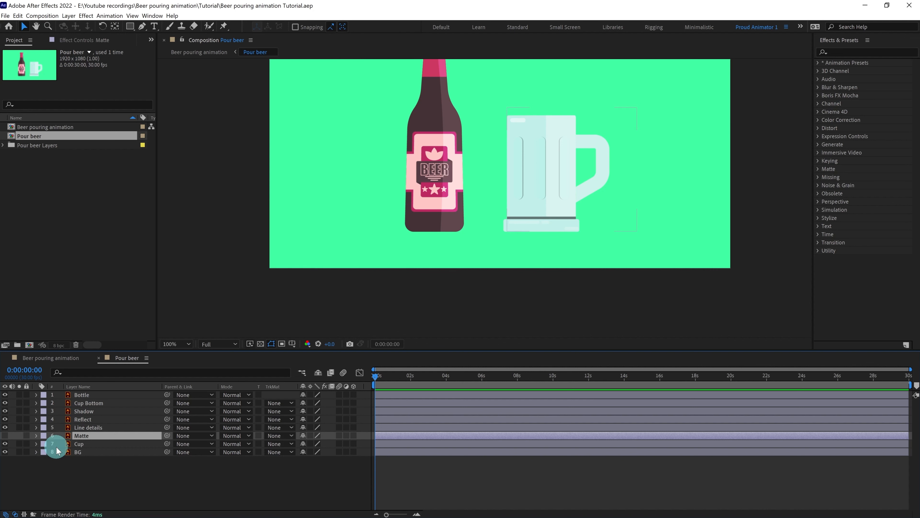
click(5, 436)
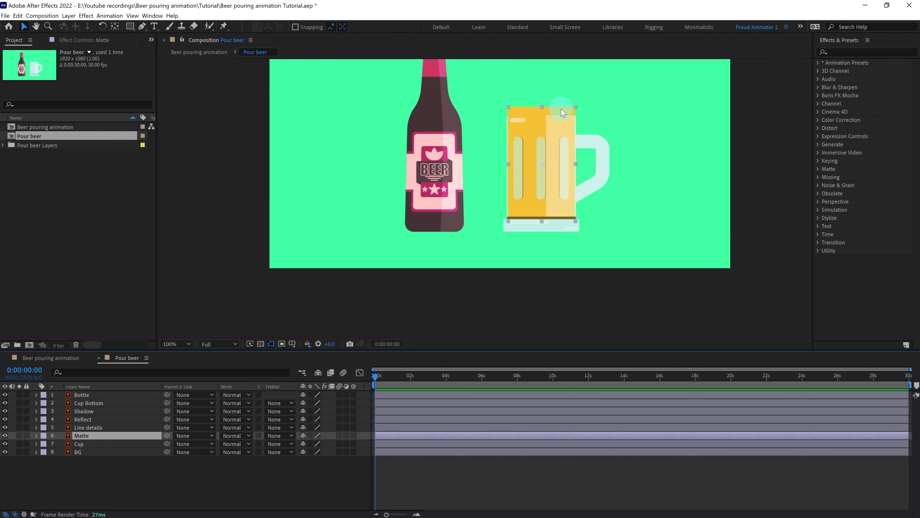
click(11, 437)
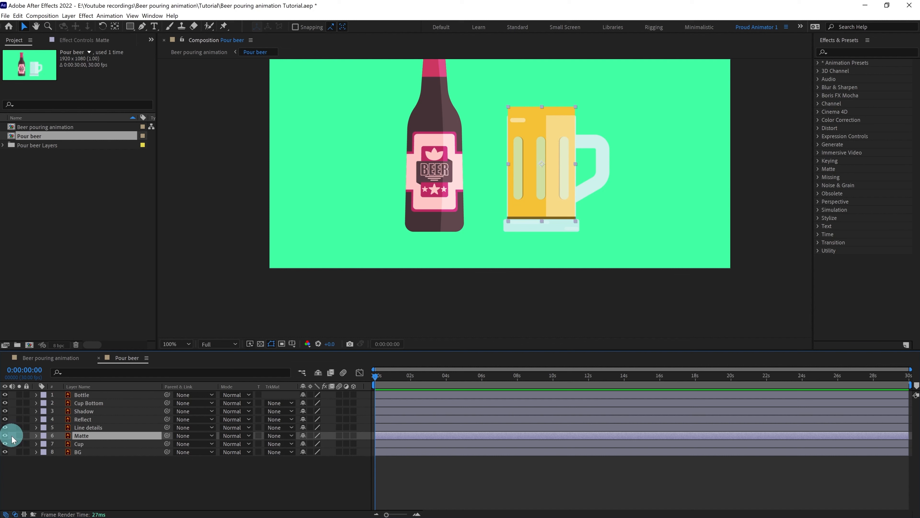
click(6, 436)
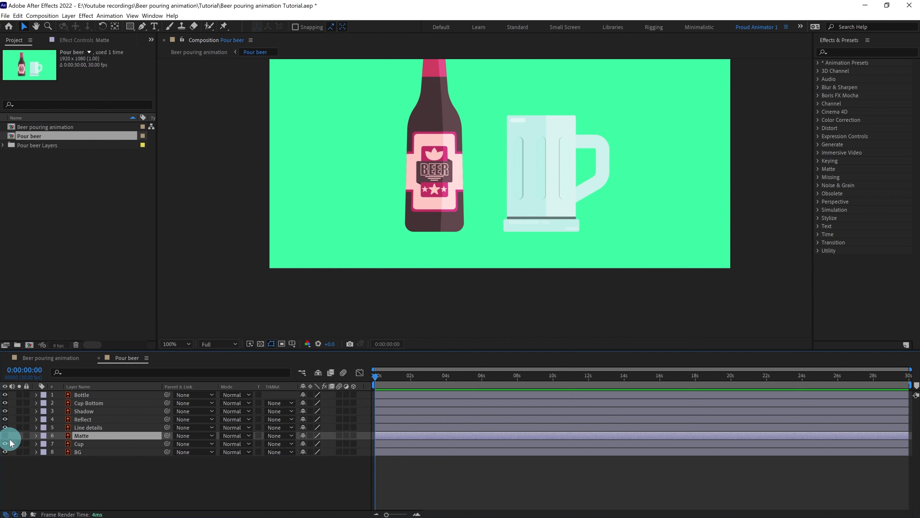
Set the blending mode of the Reflect and Line details layers to Overlay
click(89, 420)
ctrl+click(88, 427)
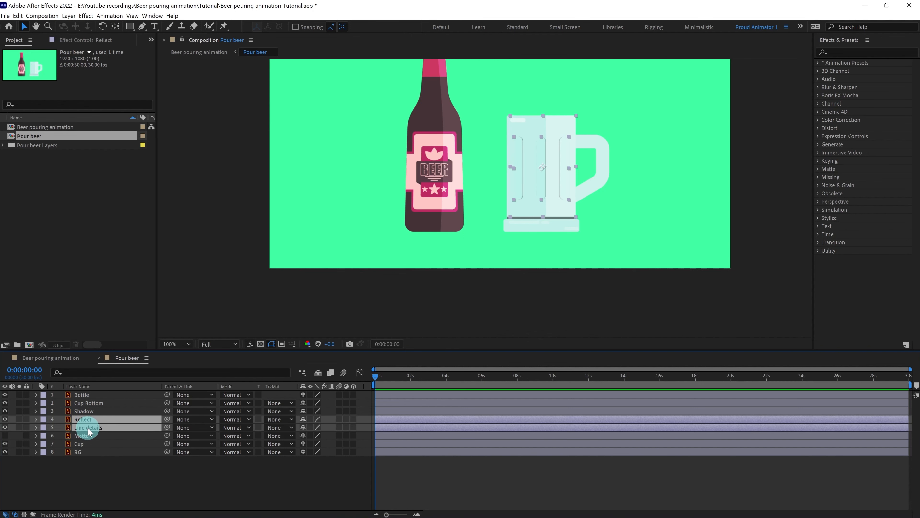
drag(556, 171, 628, 182)
key(ctrl+z)
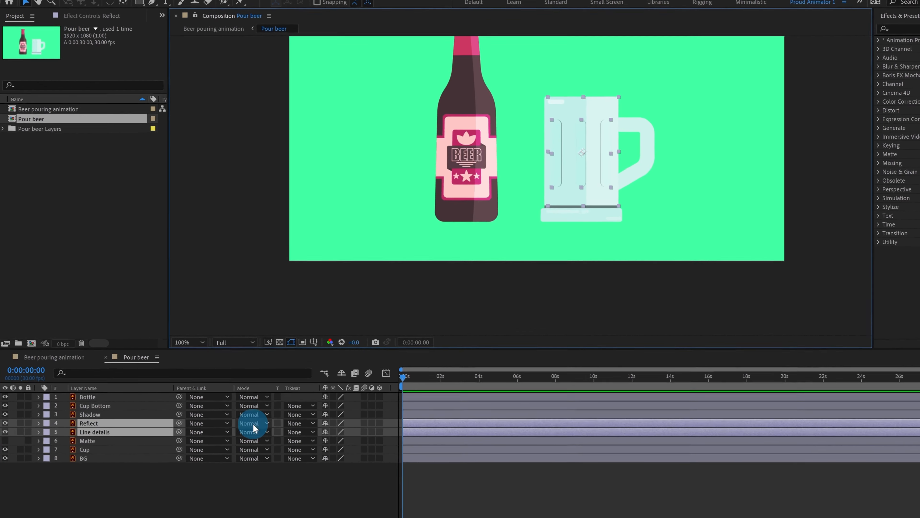
click(237, 419)
click(412, 127)
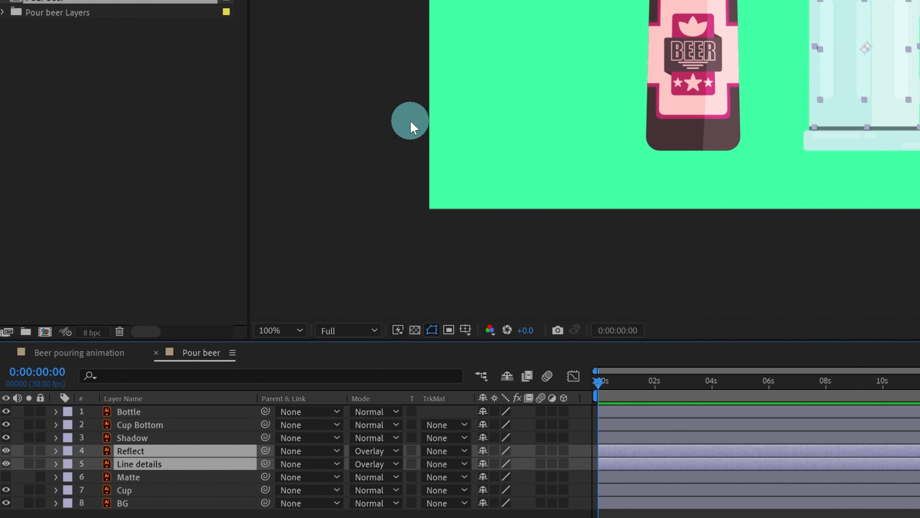
Set the blending mode of the Shadow layer to Overlay
click(139, 440)
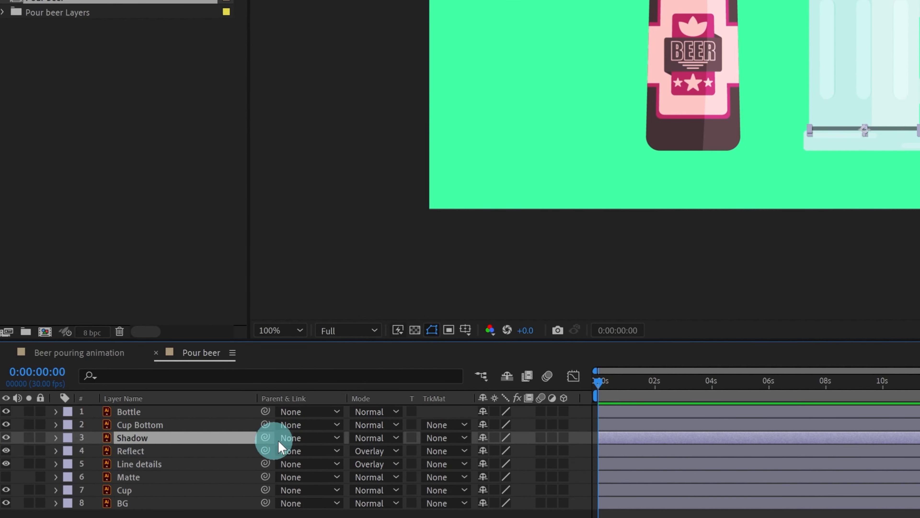
click(372, 438)
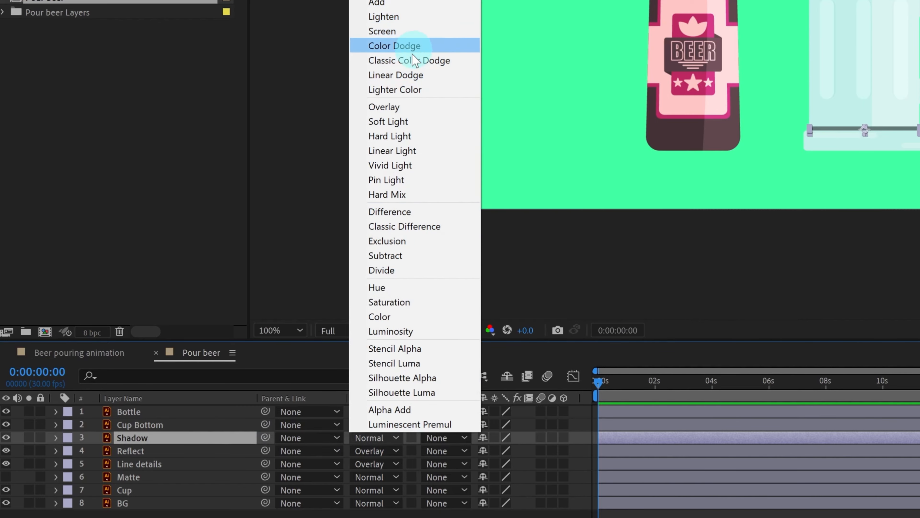
click(398, 108)
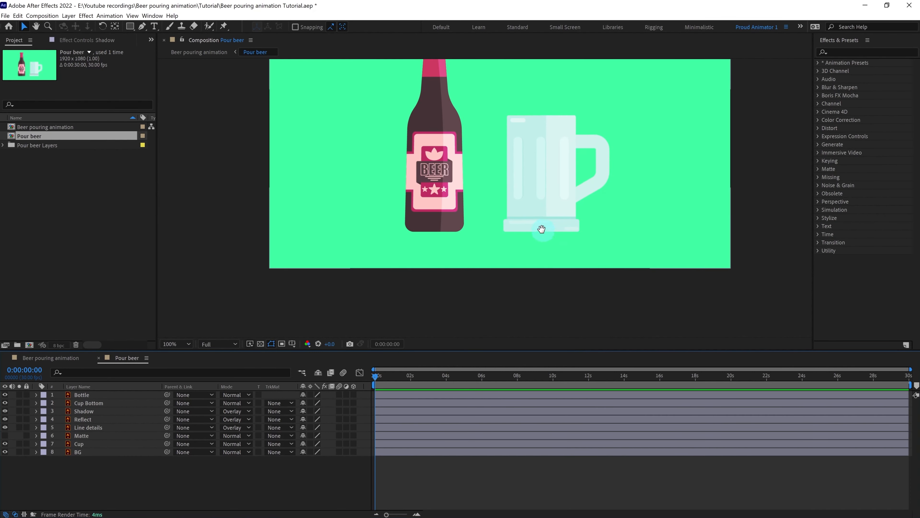
Add a new null object above the Bottle layer in the Pour beer composition
drag(859, 148, 851, 207)
drag(533, 267, 532, 274)
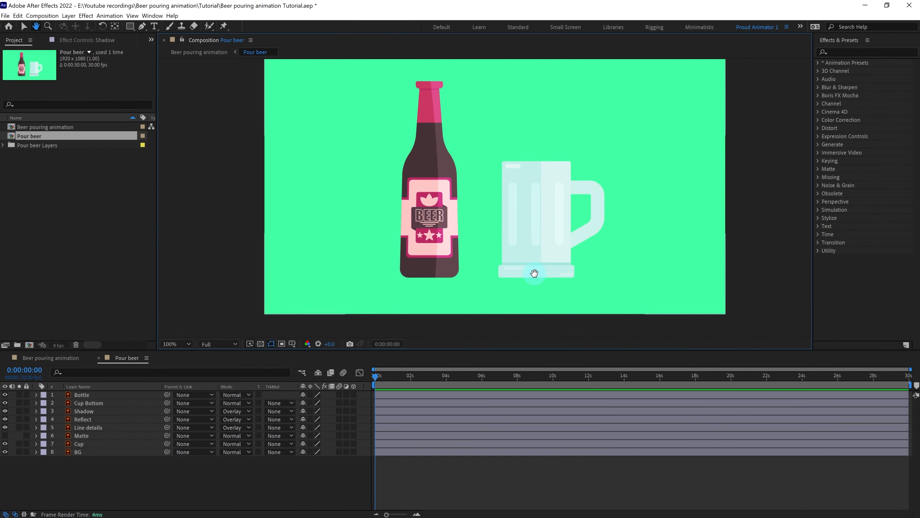
key(v)
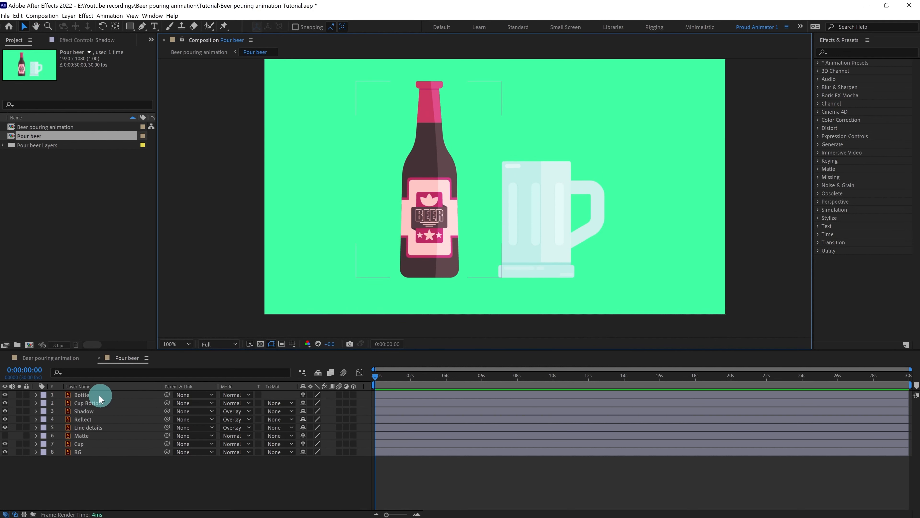
click(93, 395)
shift+click(86, 426)
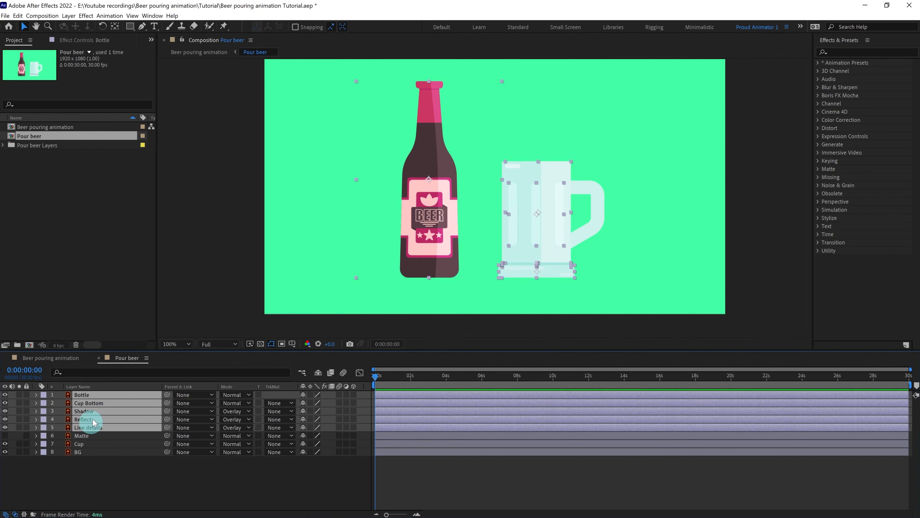
right_click(113, 469)
mouse_move(137, 375)
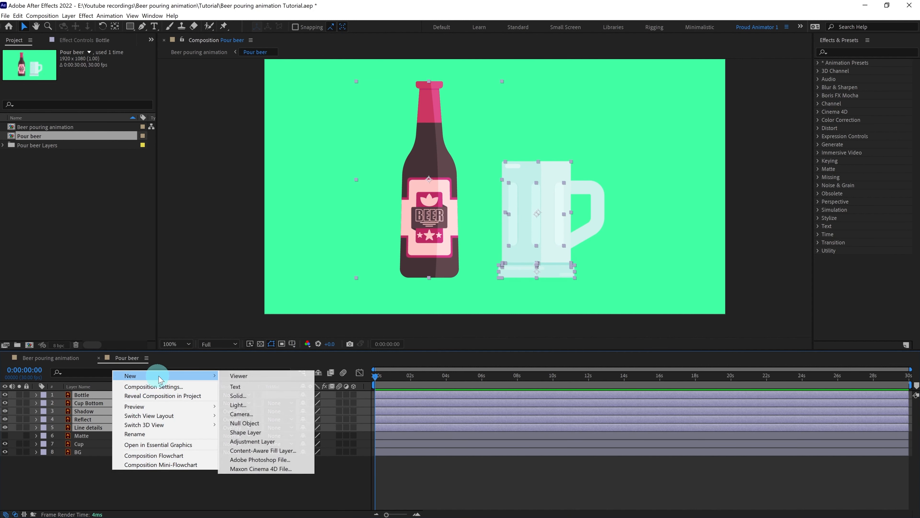
click(246, 422)
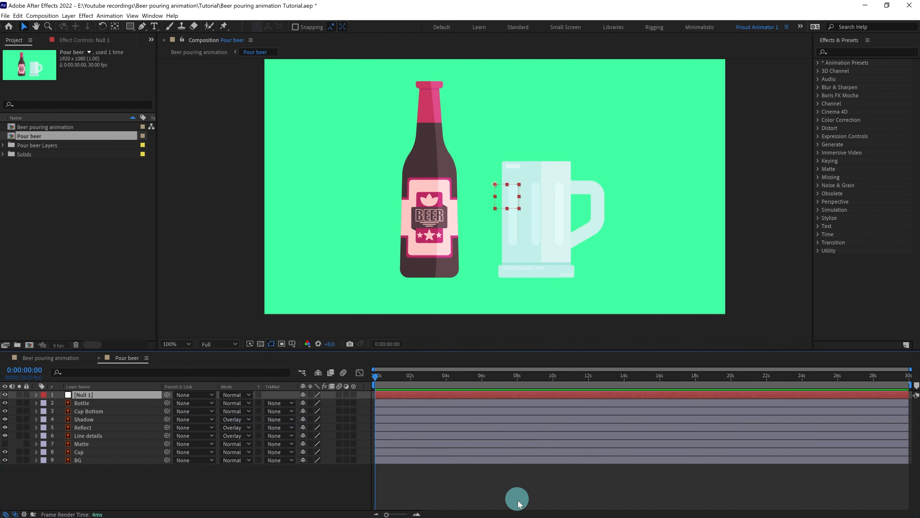
Move the null's anchor point to its bottom centre and place the null at the bottom centre of the mug's base
scroll(502, 178, up, 2)
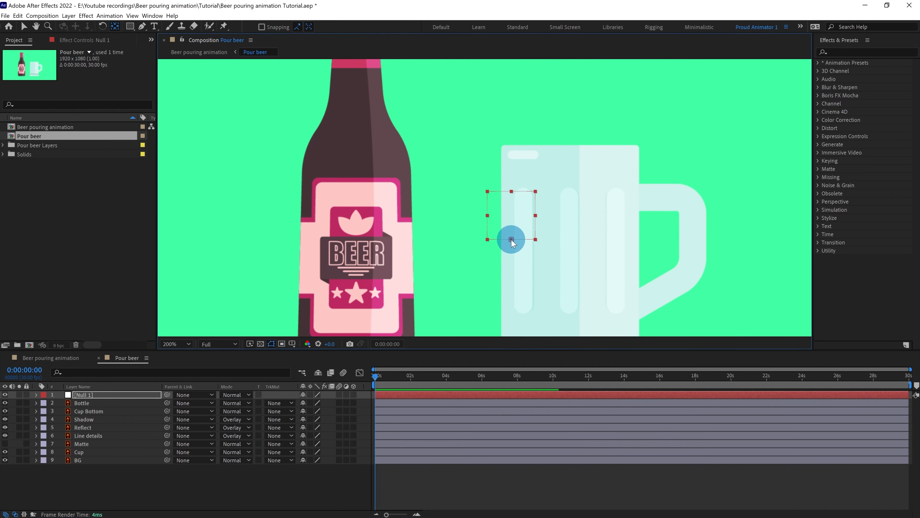
scroll(558, 256, down, 2)
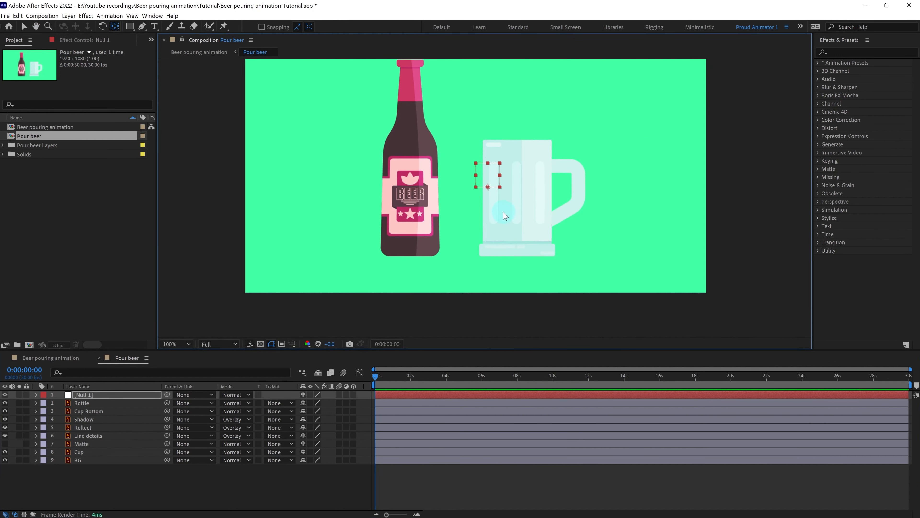
key(v)
drag(488, 187, 512, 250)
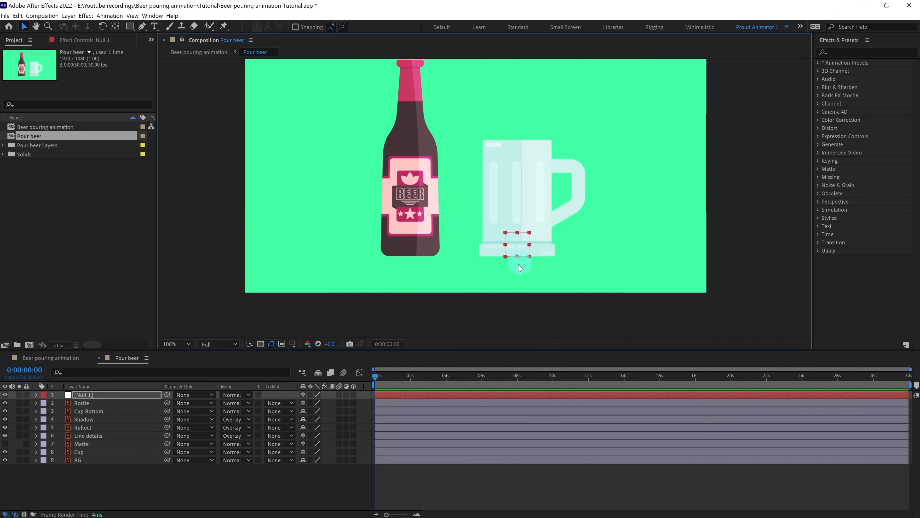
Rename the null layer as Mug and place it directly below the Bottle layer
click(114, 395)
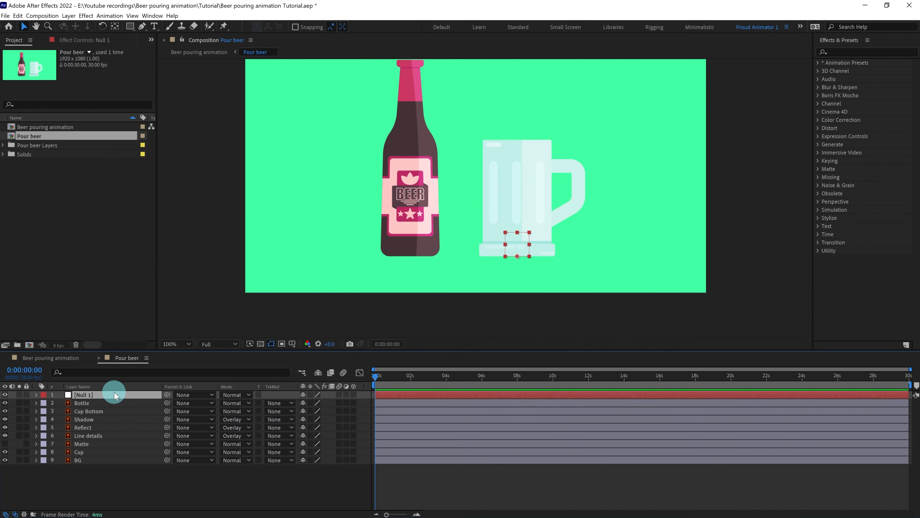
key(Return)
text(Mu)
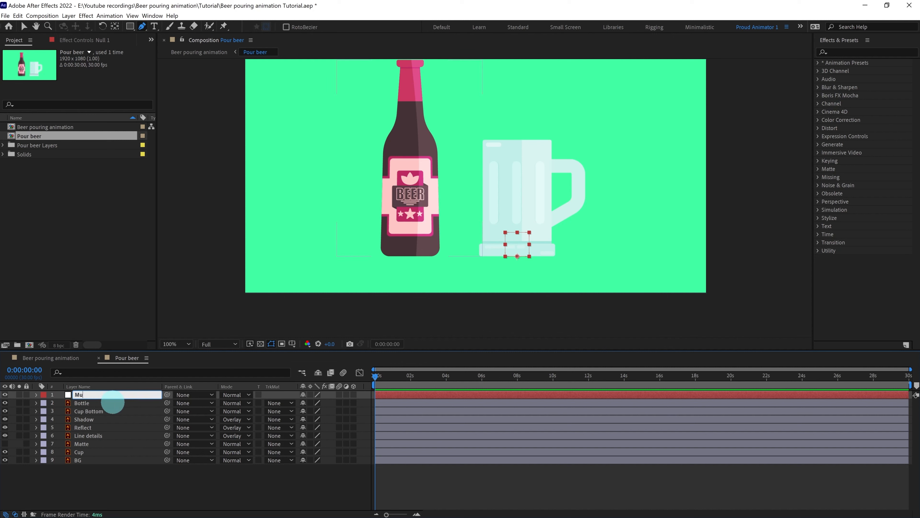
text(g)
key(Return)
drag(113, 397, 113, 408)
Parent the layers from Cup Bottom through Cup, including Matte, to the Mug null
click(112, 411)
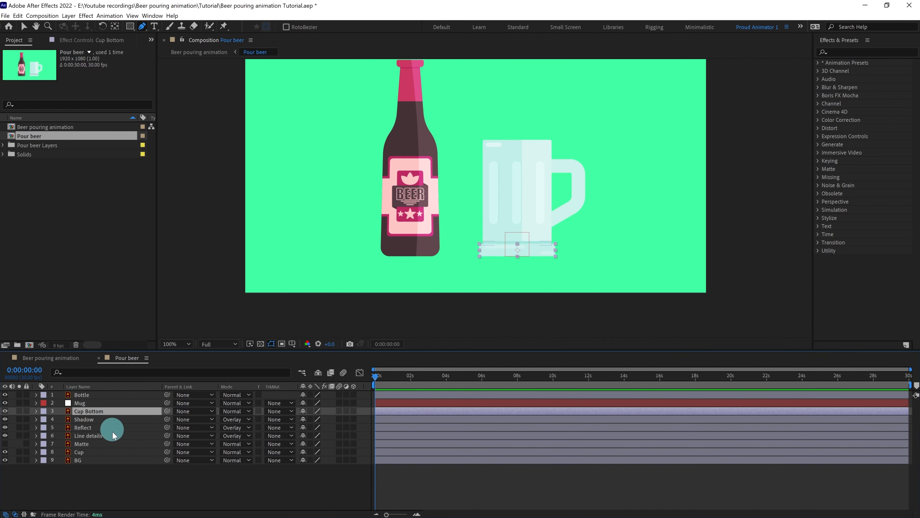
shift+click(84, 452)
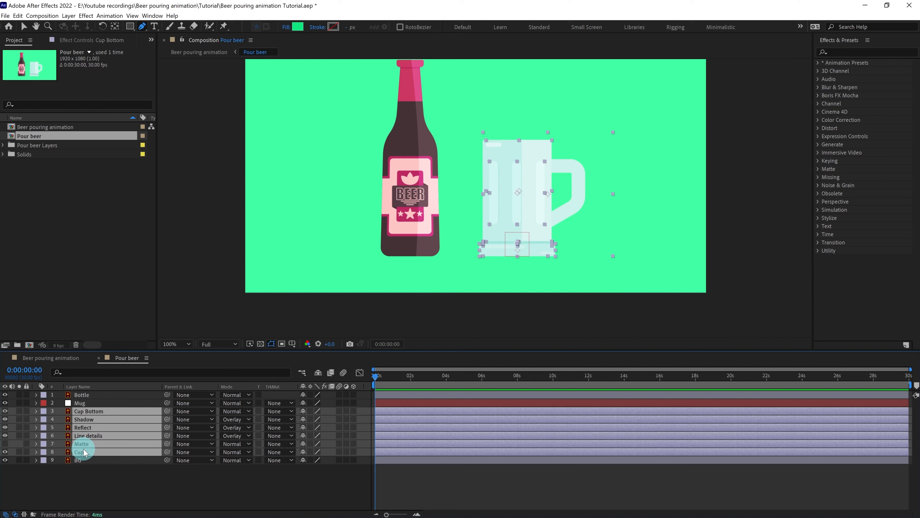
drag(167, 411, 99, 404)
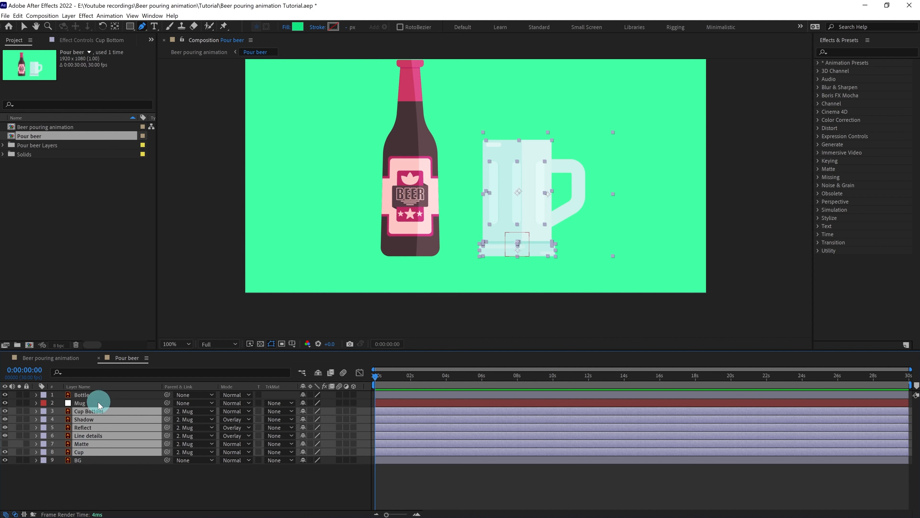
click(98, 403)
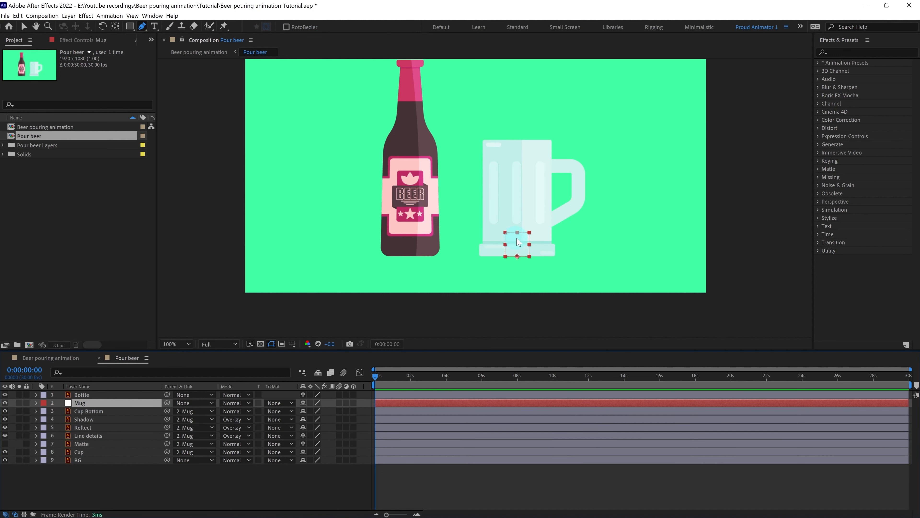
key(v)
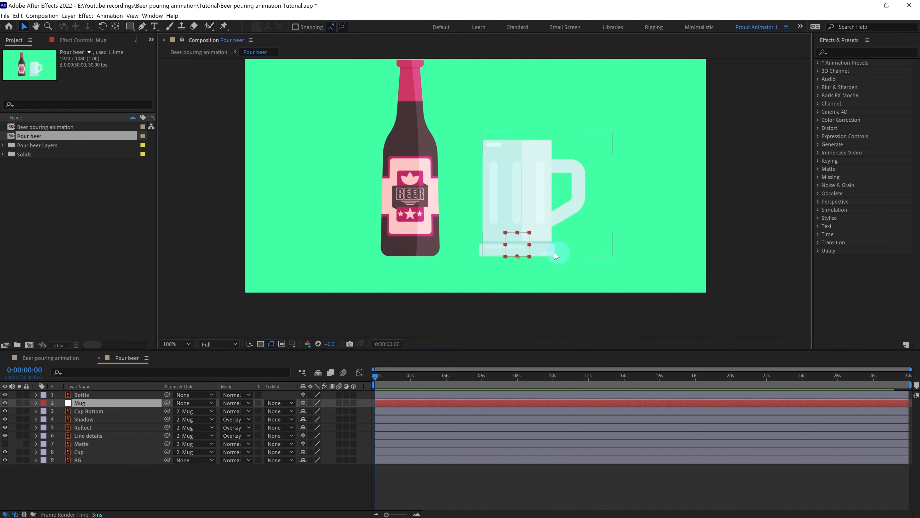
Lock all the mug artwork layers from Cup Bottom through Cup
click(94, 412)
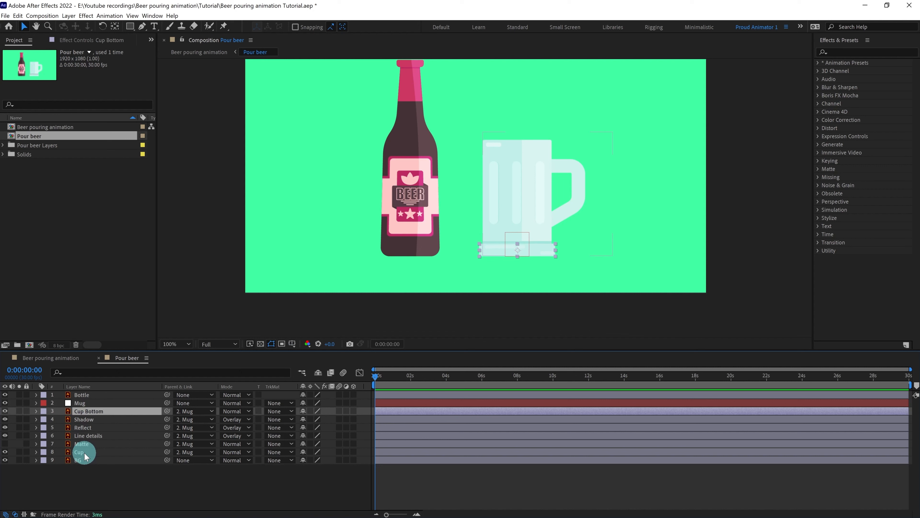
shift+click(84, 453)
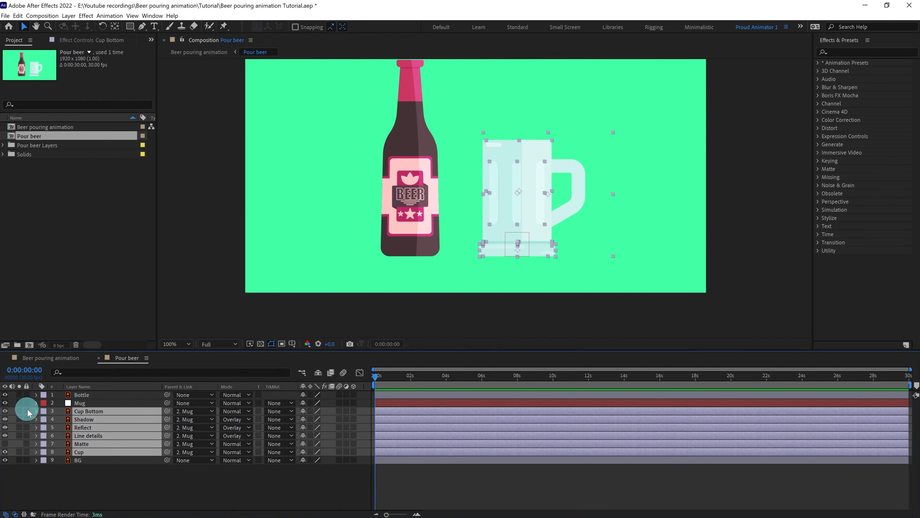
drag(26, 411, 26, 452)
Test the parenting by moving the Mug null, and undo the move
click(80, 402)
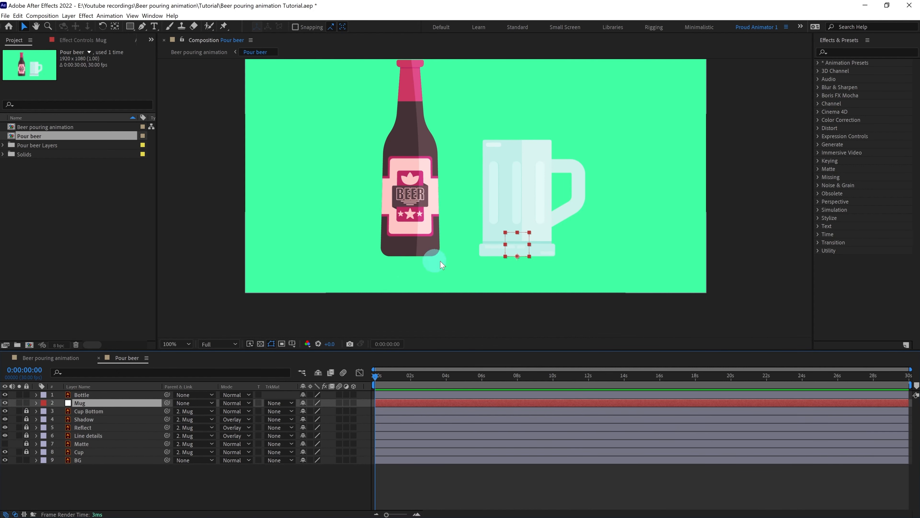
drag(518, 239, 524, 244)
key(ctrl+z)
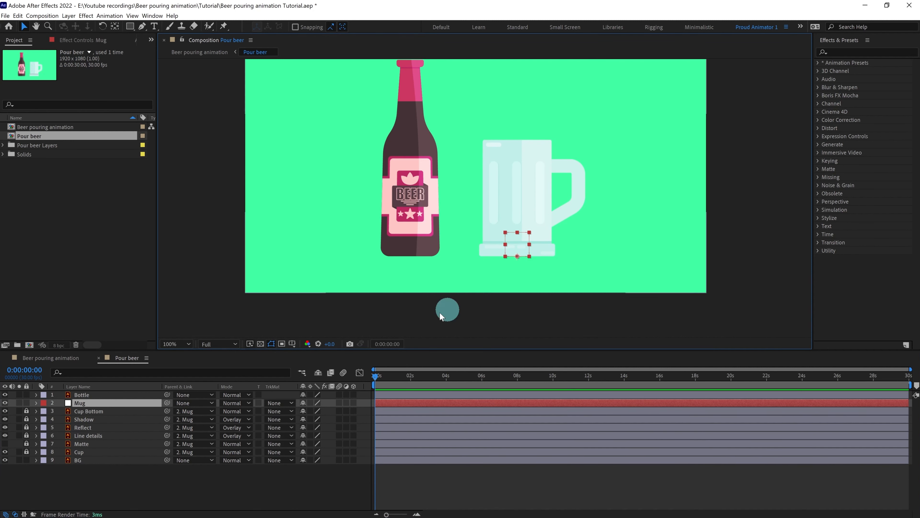
Move the Bottle layer's anchor point to the bottom centre of the bottle
click(88, 396)
key(period)
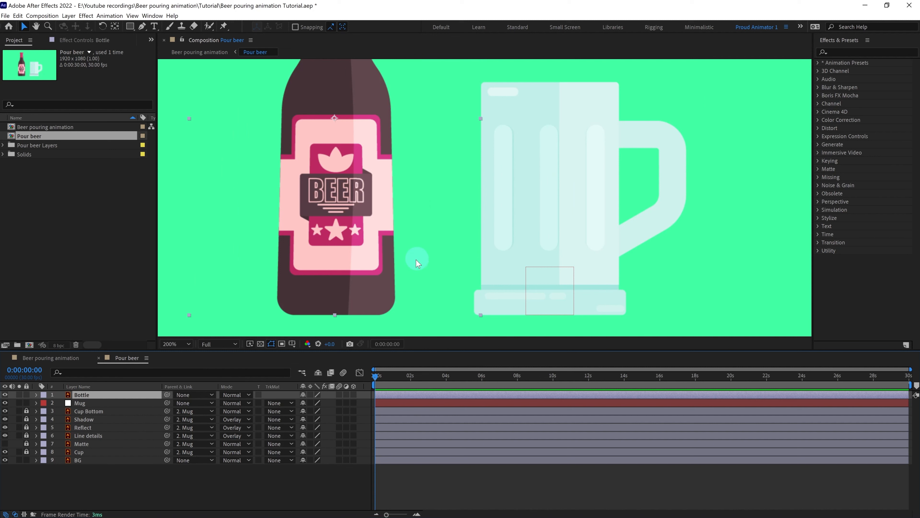
drag(390, 238, 413, 222)
key(y)
drag(360, 103, 403, 297)
click(517, 483)
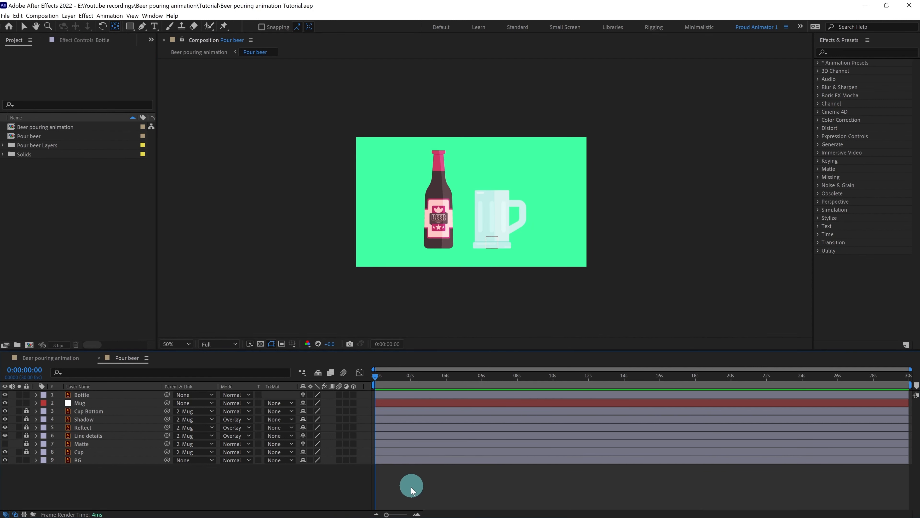
Enlarge the Pour beer composition to about 2836 x 1595 px with the 16:9 aspect ratio locked
click(36, 16)
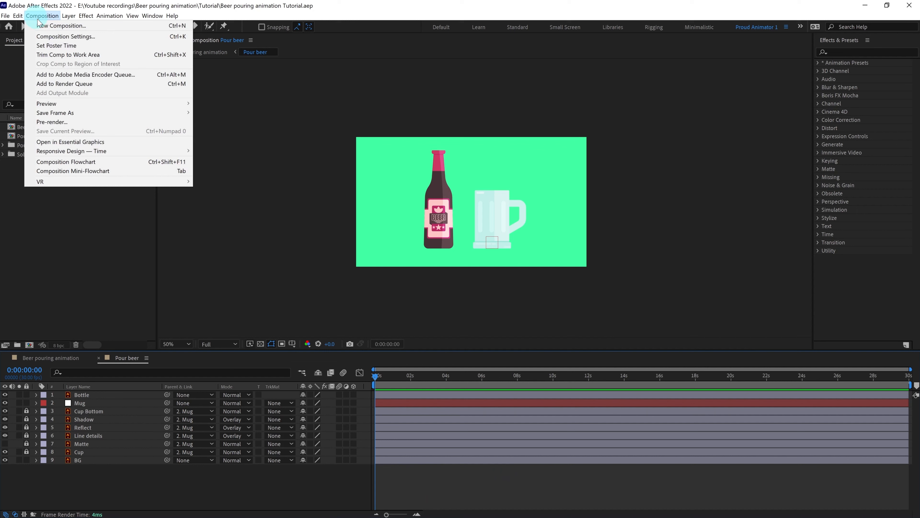
click(66, 36)
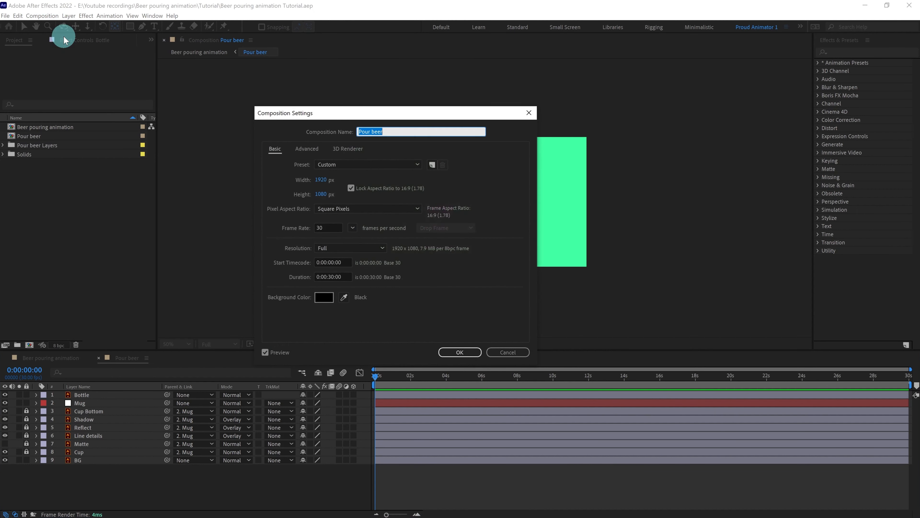
click(321, 180)
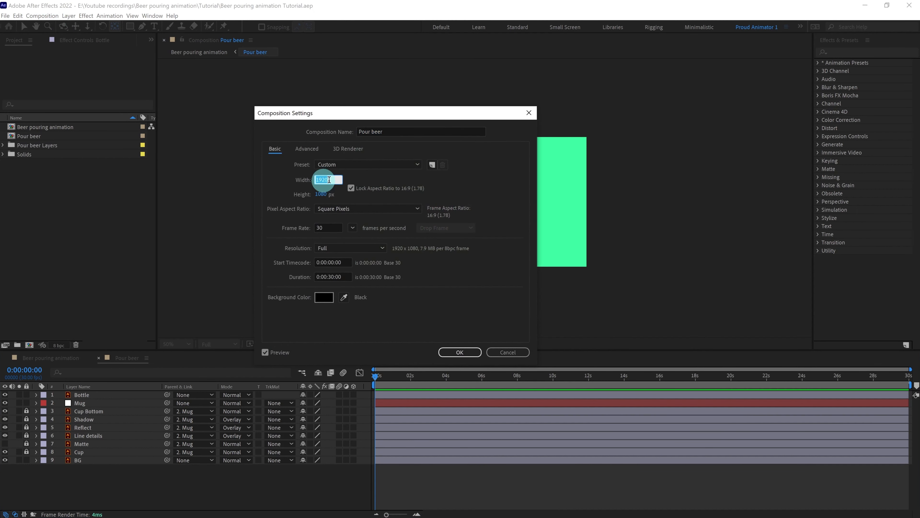
click(377, 178)
drag(320, 180, 427, 181)
drag(327, 183, 498, 365)
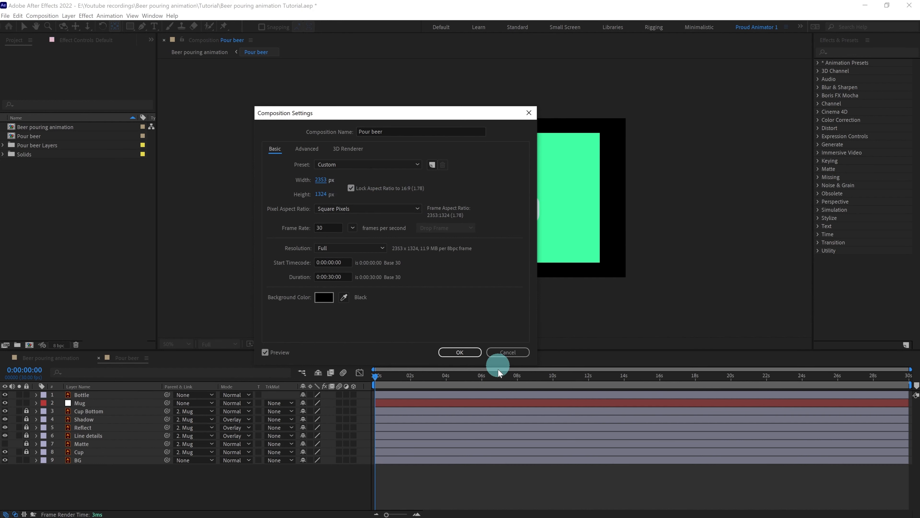
drag(328, 177, 501, 186)
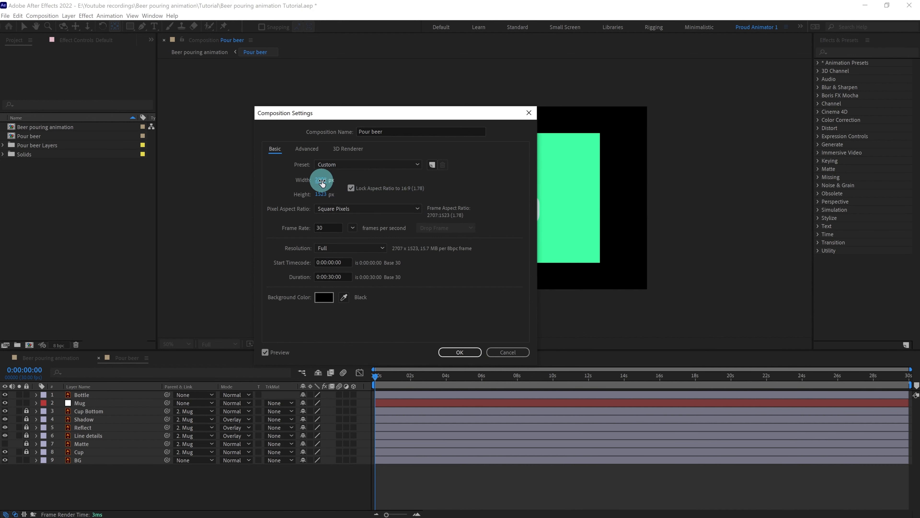
drag(321, 181, 381, 181)
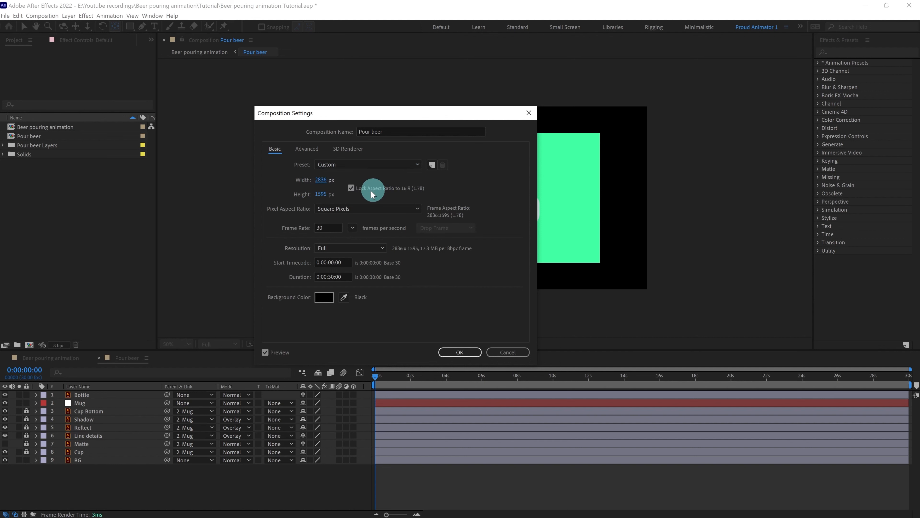
click(470, 353)
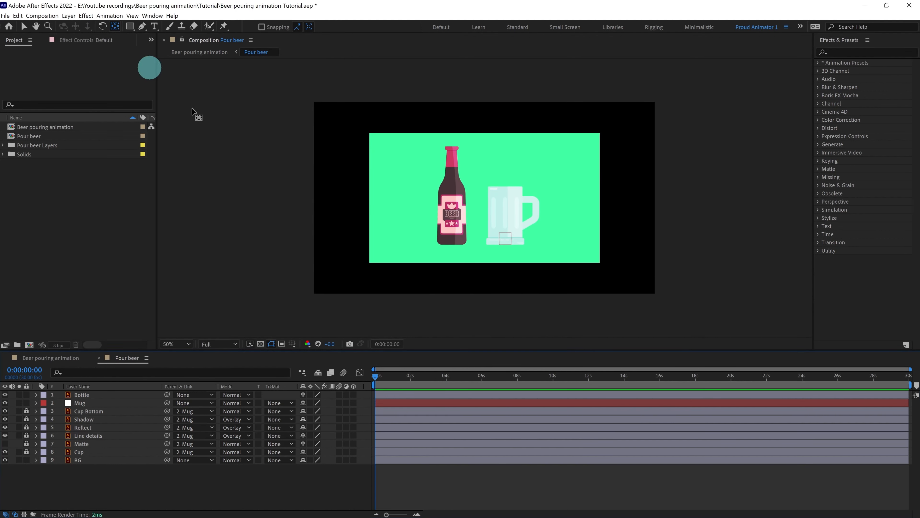
Scale the BG layer up proportionally to cover the whole composition and turn on continuous rasterization for it
click(97, 459)
key(v)
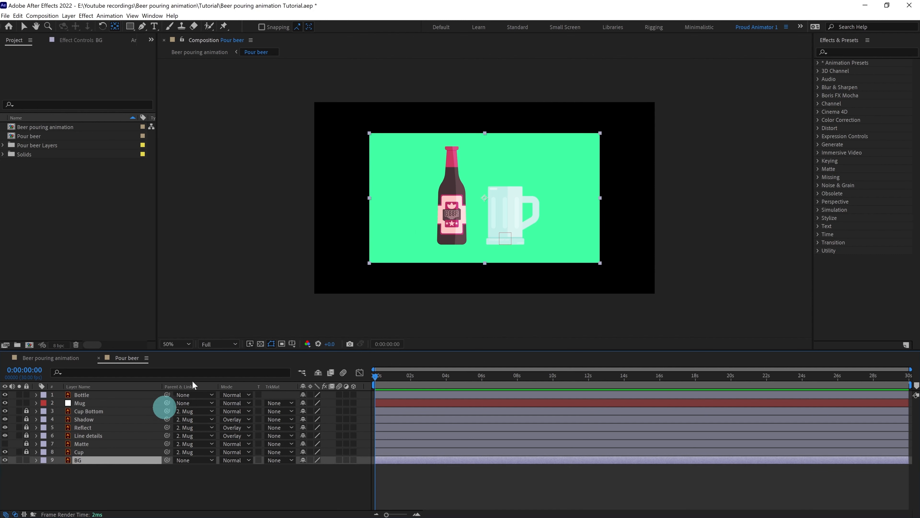
drag(485, 263, 495, 302)
click(311, 459)
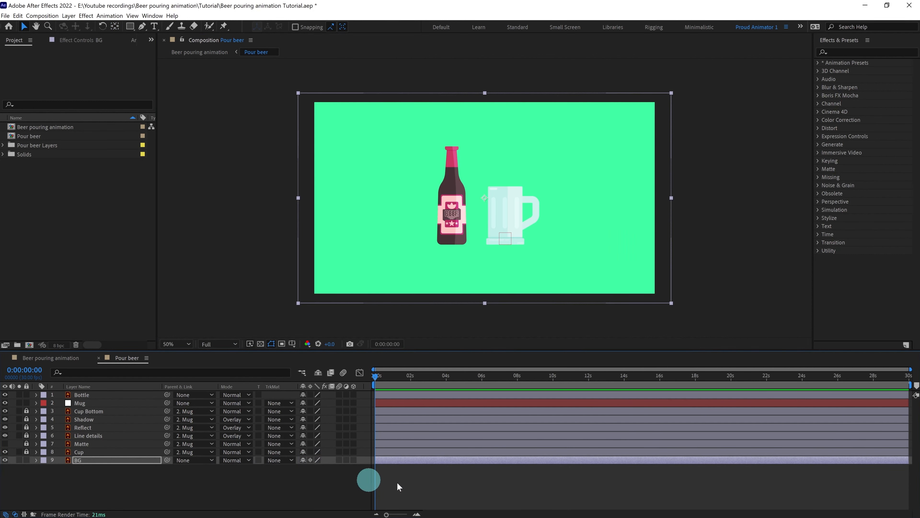
click(431, 484)
Separate the Bottle layer's Position into individual X and Y dimensions
click(91, 394)
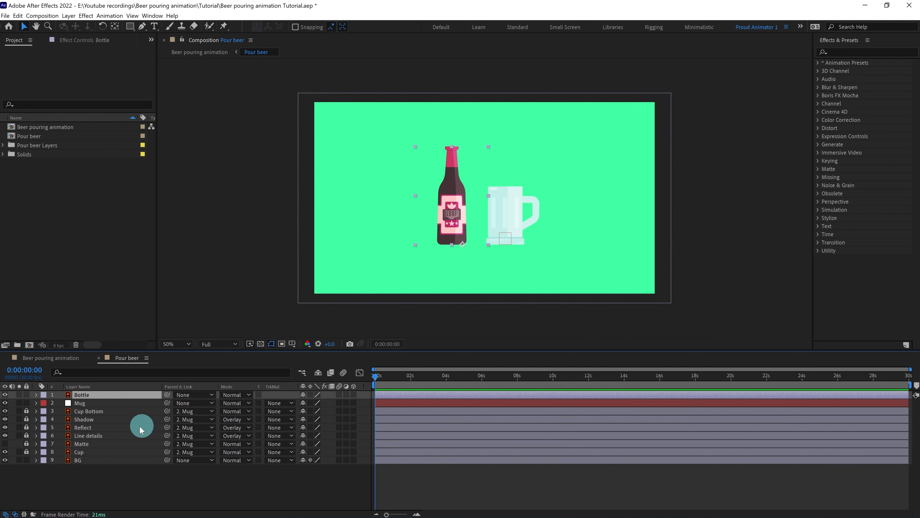
key(p)
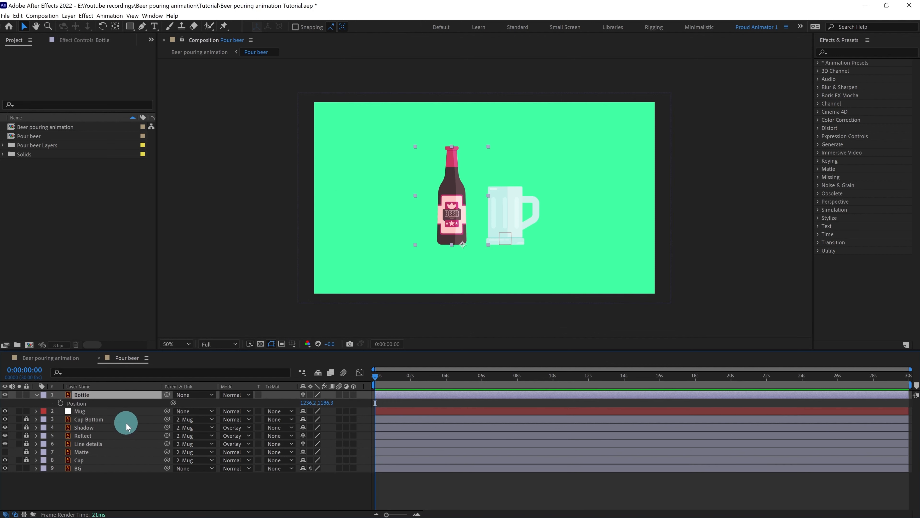
right_click(76, 403)
click(98, 303)
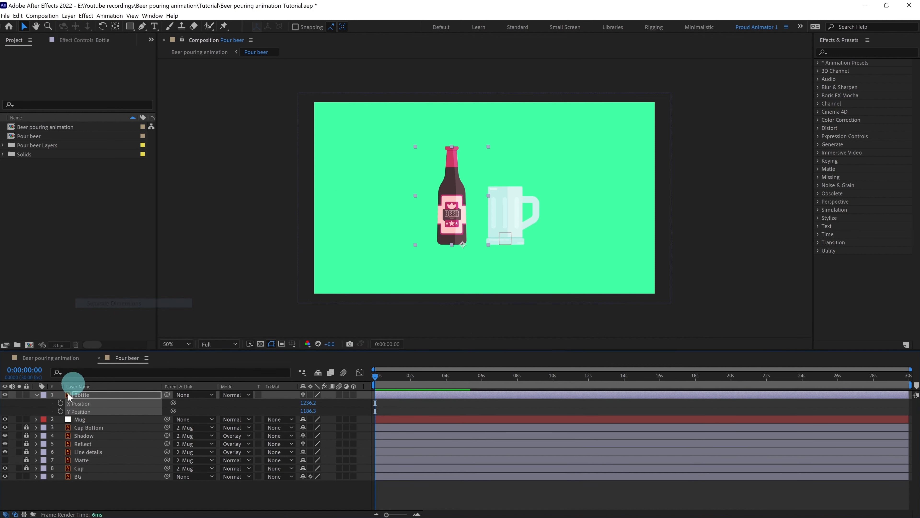
click(41, 409)
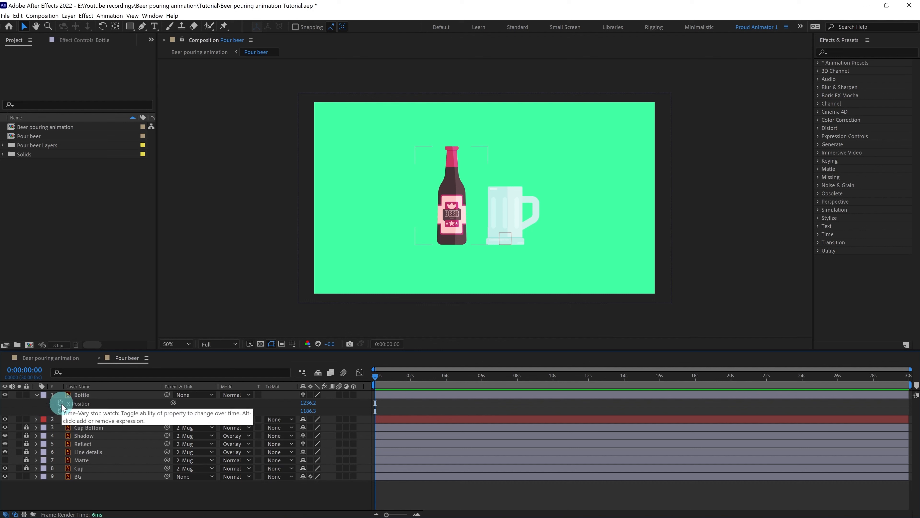
Move the current time forward 30 frames to 0:00:01:00 and start the work area there
click(31, 370)
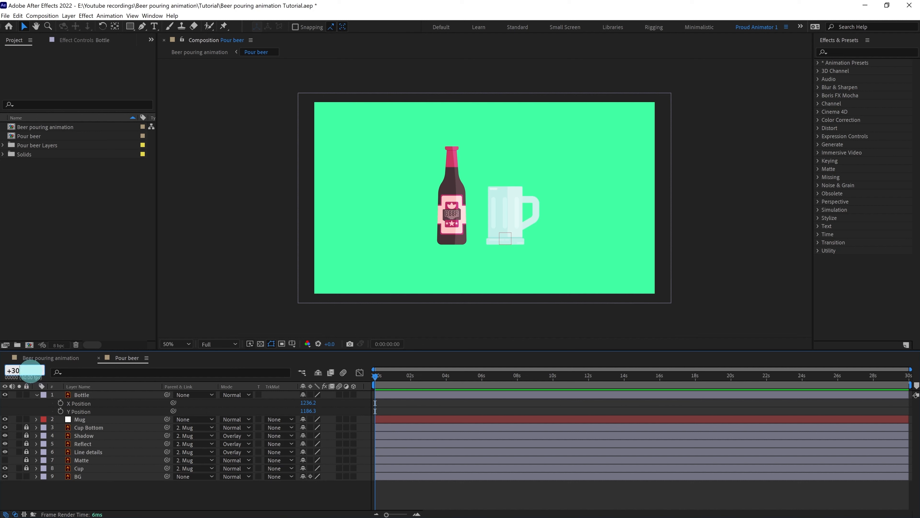
text(+30)
key(Return)
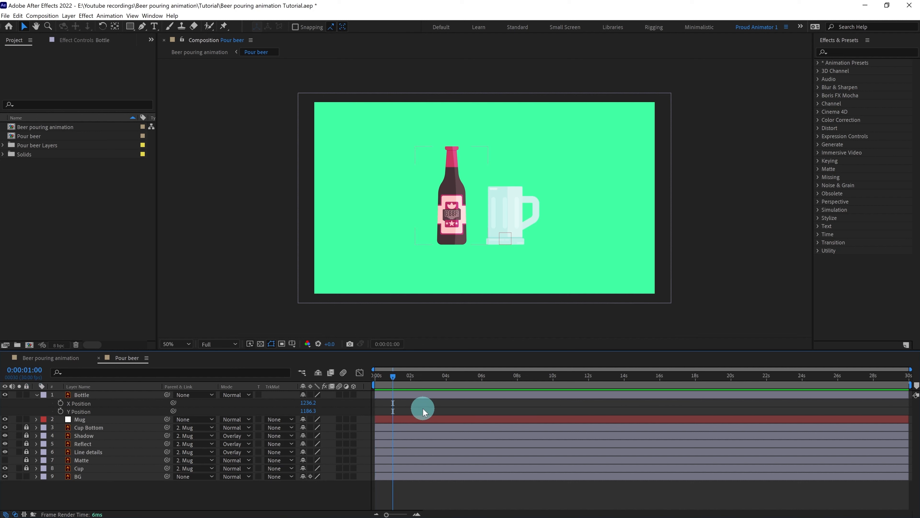
key(b)
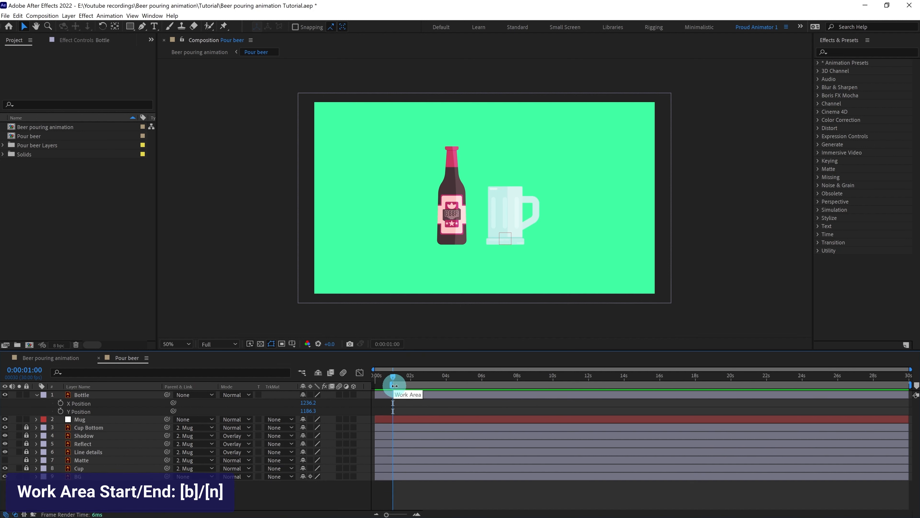
Keyframe the Bottle's X Position at 0:00:01:00, and at 0:00:01:15 move the bottle horizontally off the left edge of the composition
click(60, 403)
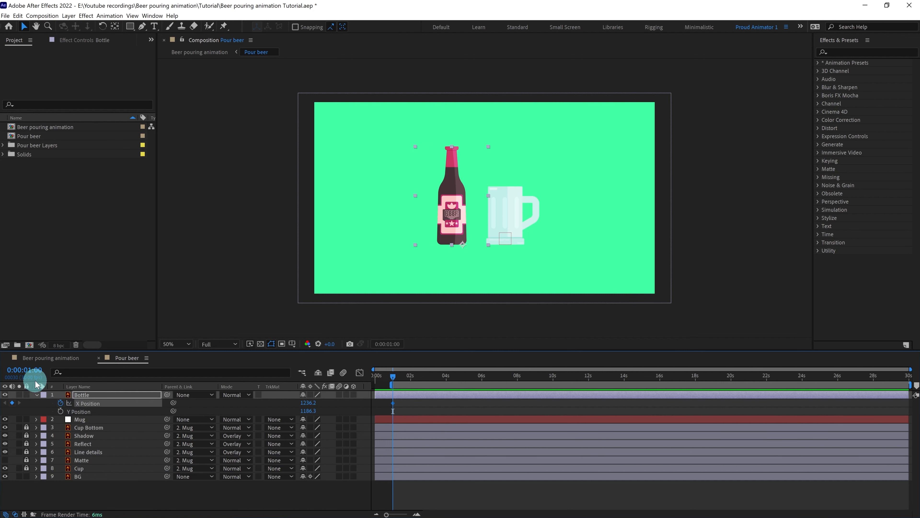
click(24, 370)
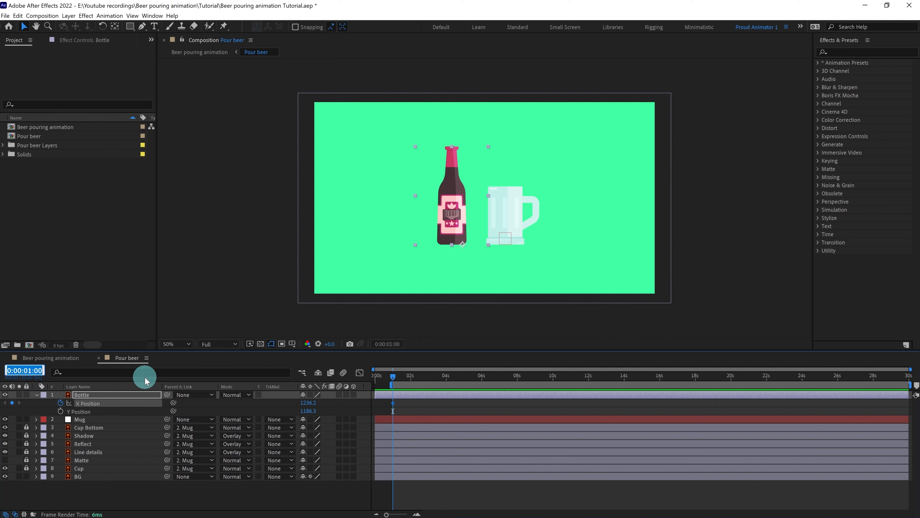
text(+15)
key(Return)
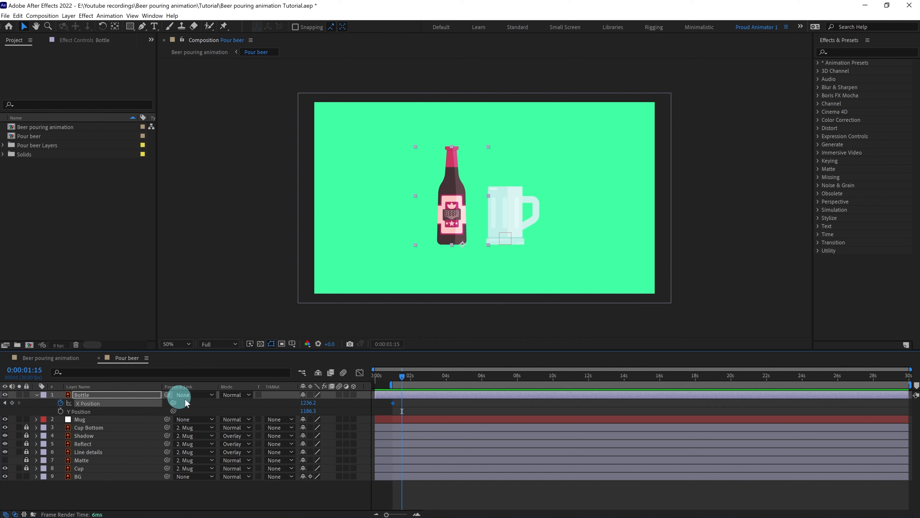
drag(458, 235, 300, 253)
Time-reverse the Bottle's two X Position keyframes and apply Easy Ease to both
drag(405, 401, 394, 409)
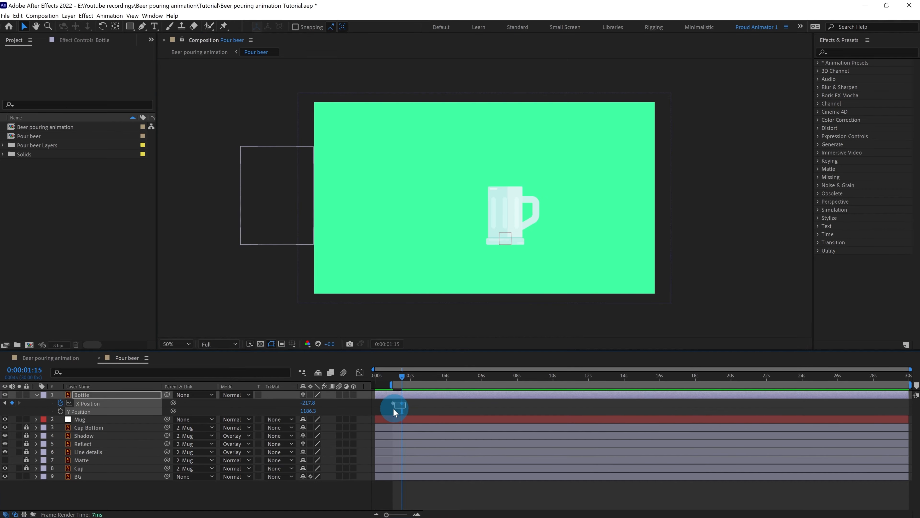
right_click(393, 403)
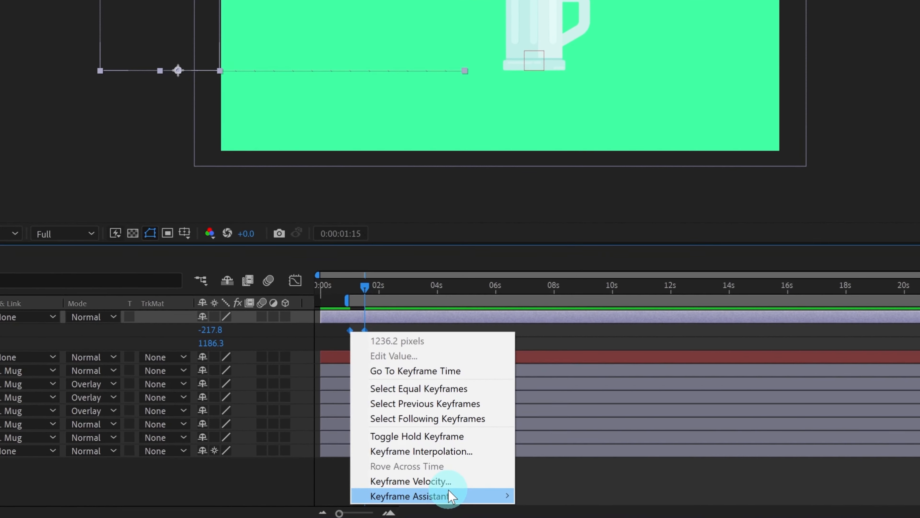
mouse_move(449, 495)
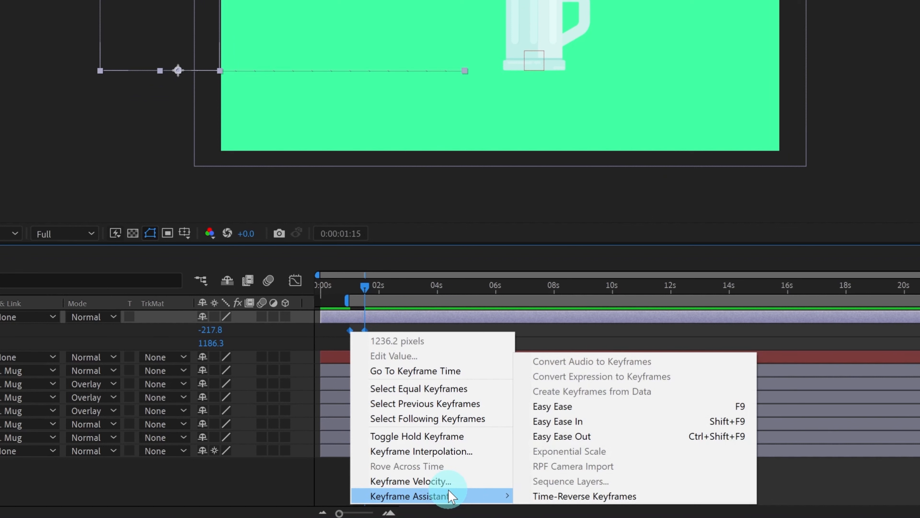
click(547, 502)
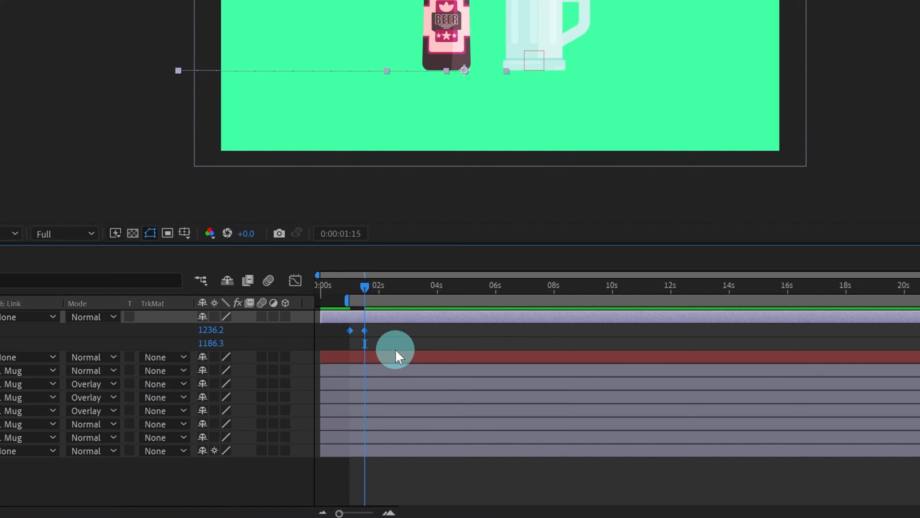
key(F9)
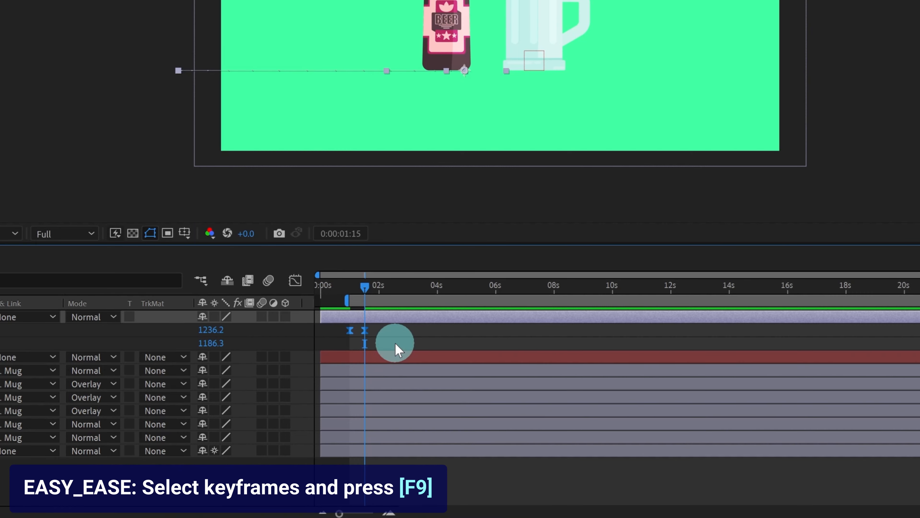
Shorten the incoming ease handle of the last X Position keyframe in the speed graph and scrub through the bottle's slide-in
scroll(406, 342, up, 5)
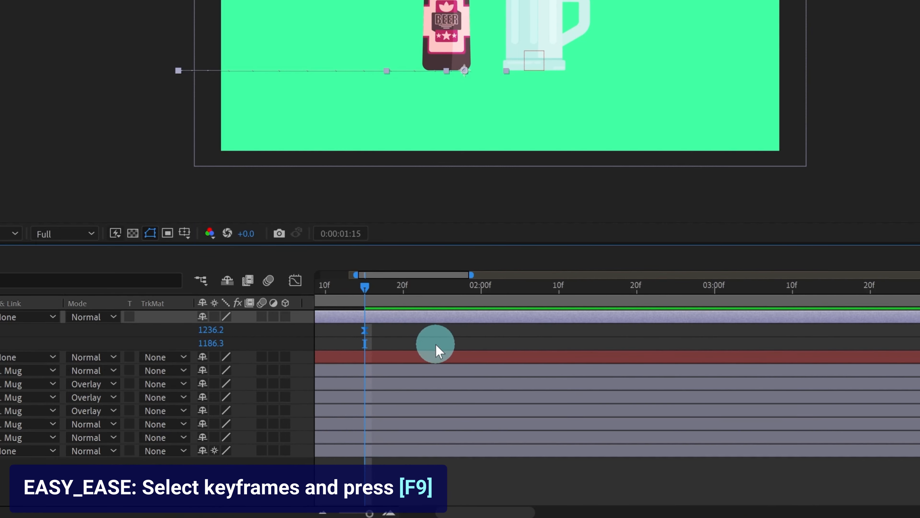
scroll(612, 365, left, 5)
drag(687, 329, 659, 343)
click(295, 281)
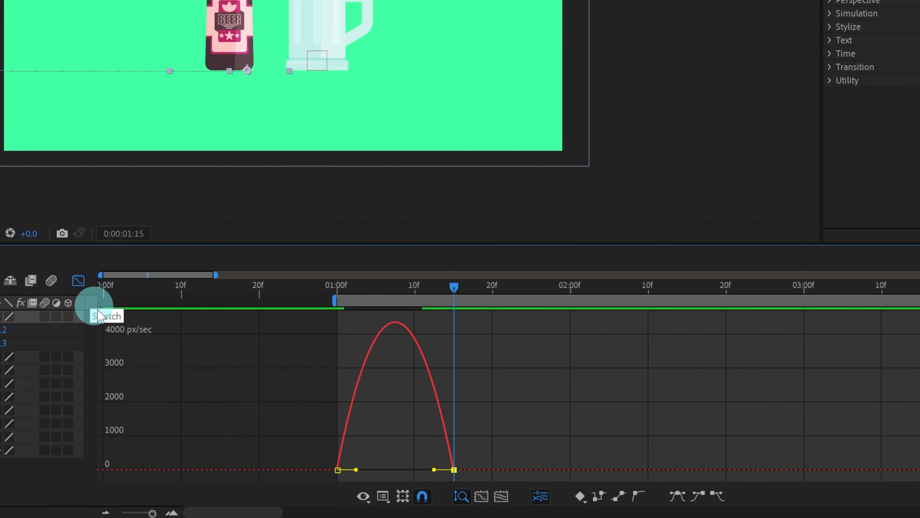
click(478, 482)
click(435, 469)
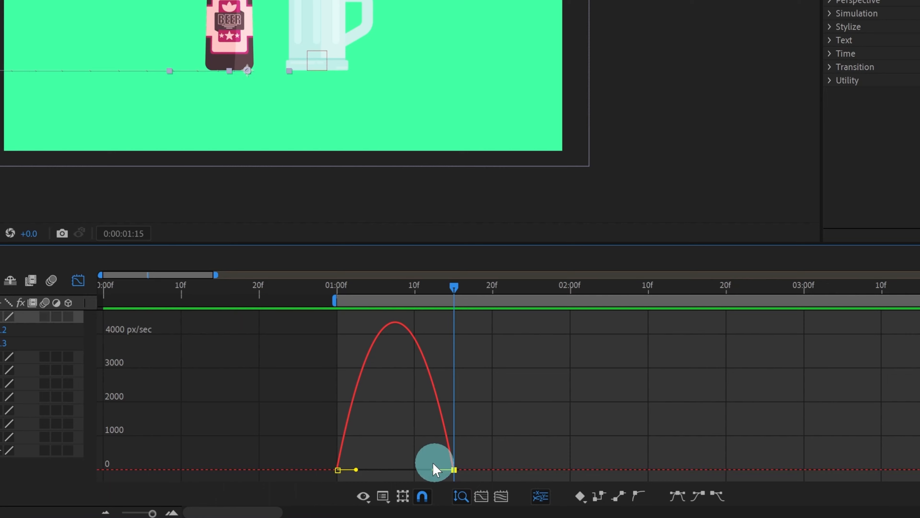
mouse_move(435, 466)
mouse_down()
mouse_move(424, 473)
mouse_move(450, 471)
mouse_up()
click(78, 280)
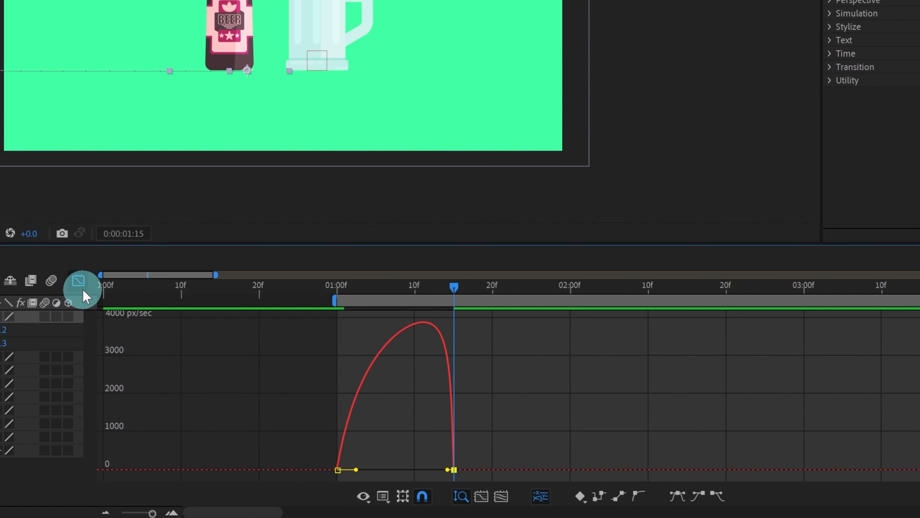
click(336, 290)
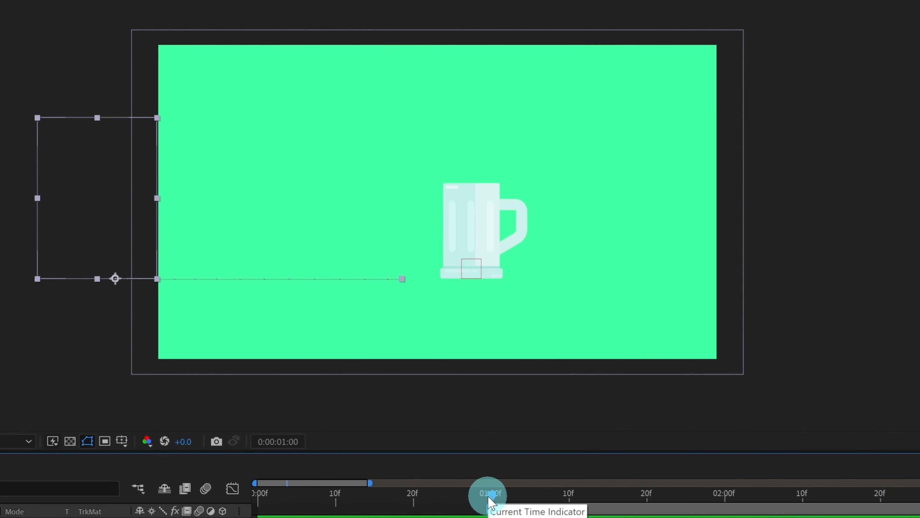
drag(489, 499, 609, 500)
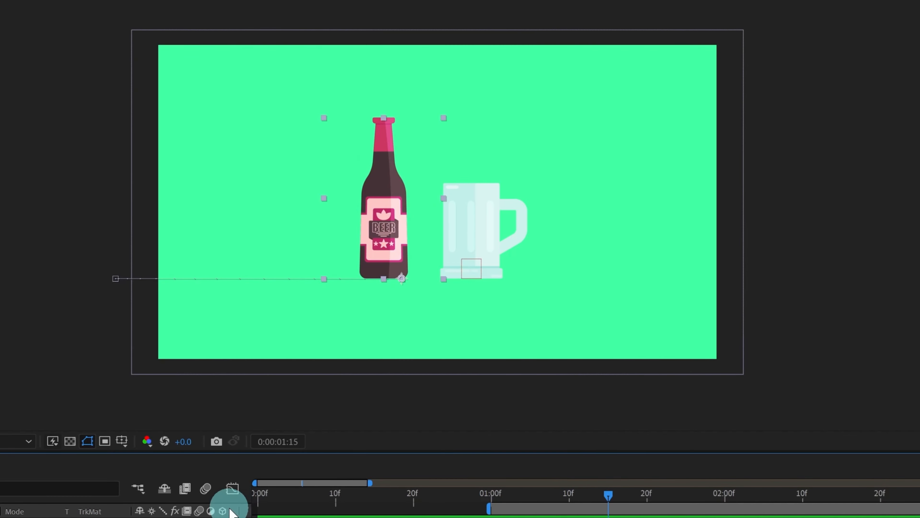
Add a Rotation keyframe to the Bottle at 0:00:01:15 and show its Position keyframes alongside
key(r)
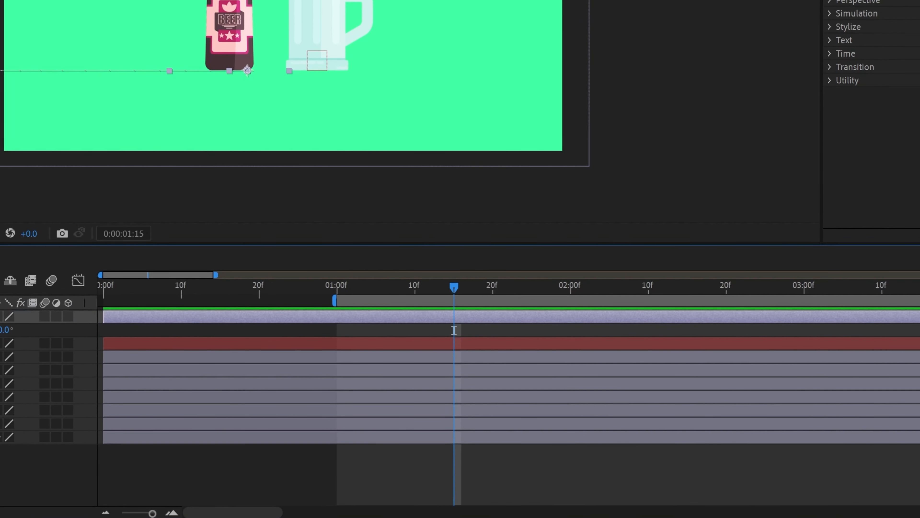
click(26, 329)
key(shift+p)
click(370, 338)
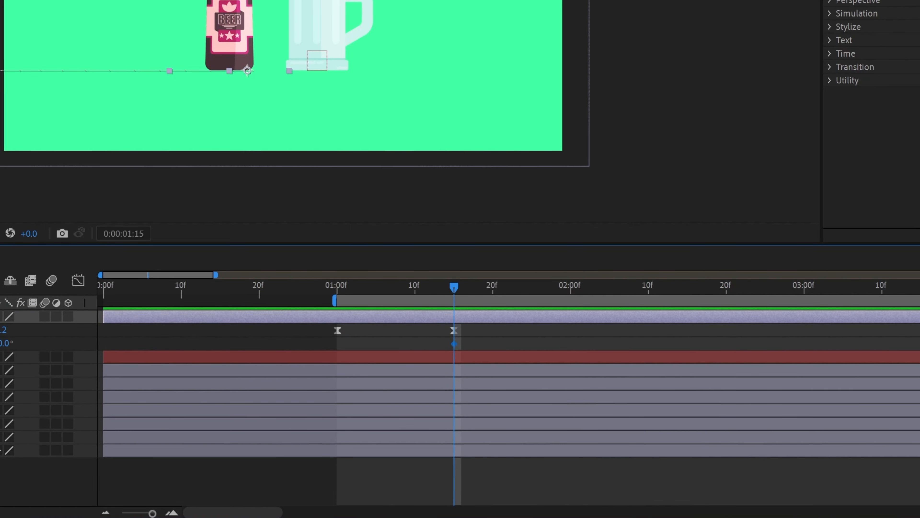
Set the Bottle's Rotation to 2° at 0:00:01:20
click(380, 344)
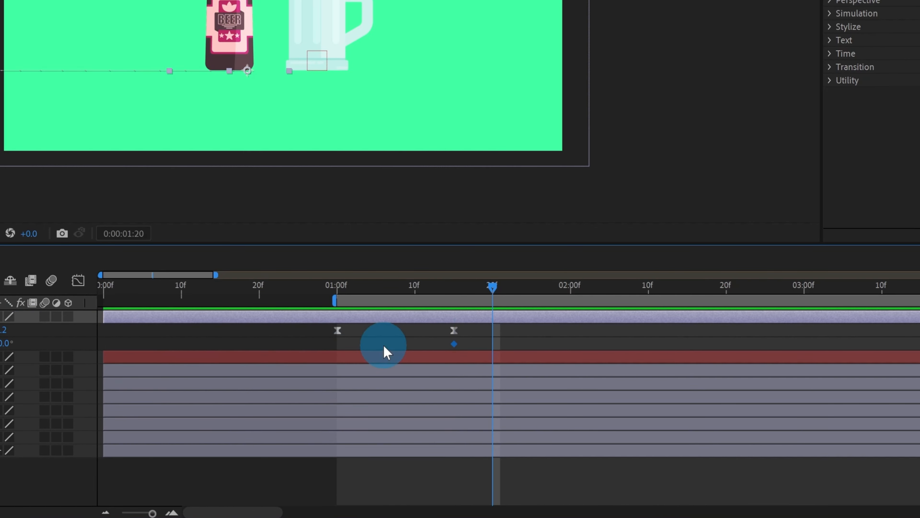
click(4, 344)
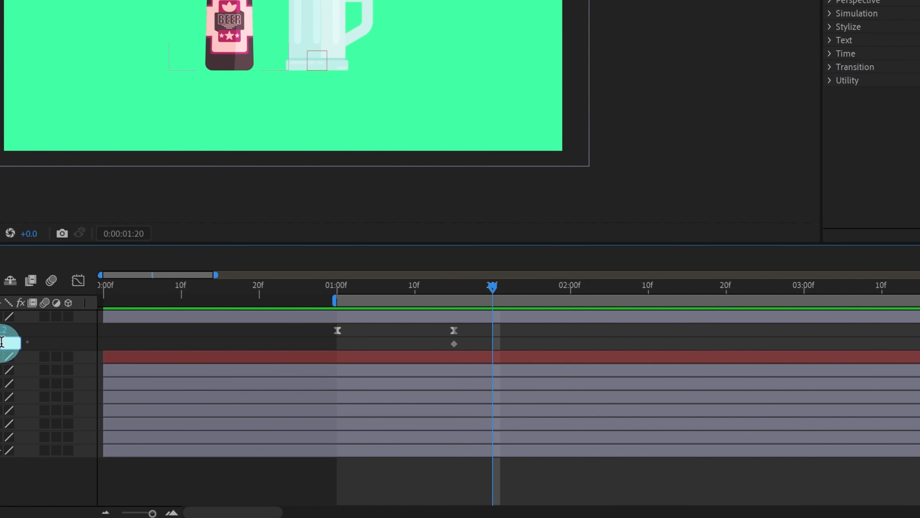
text(2)
key(Return)
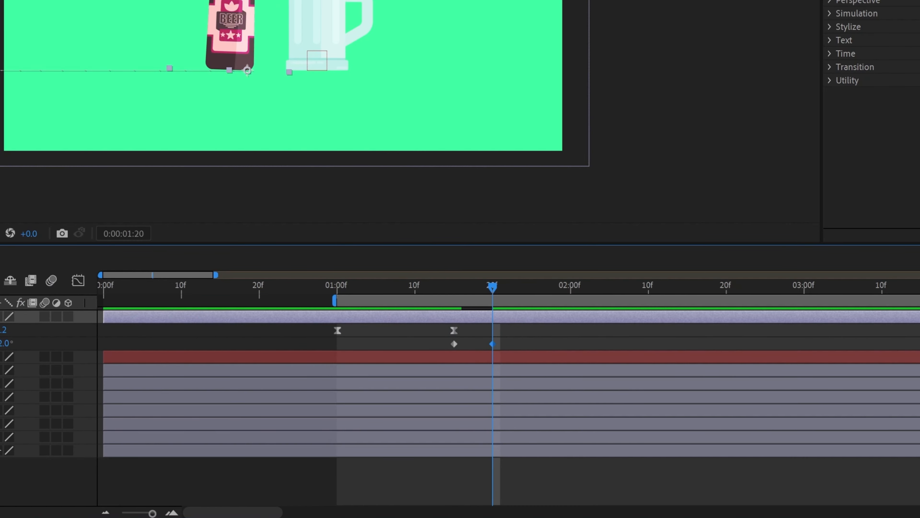
Return the Bottle's Rotation to 0° at 0:00:01:25 and apply Easy Ease to its three Rotation keyframes
key(Page_Down)
key(Page_Down)
key(Page_Down)
key(Page_Down)
key(Page_Down)
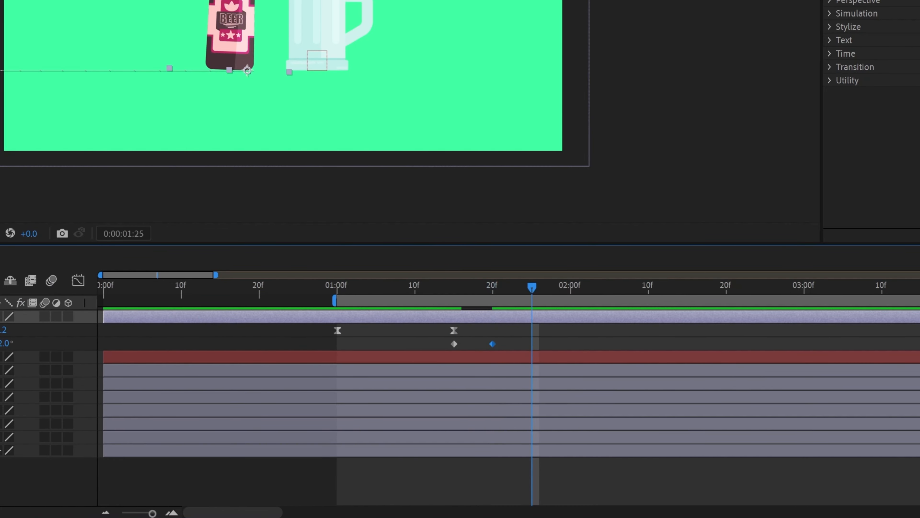
drag(463, 342, 434, 349)
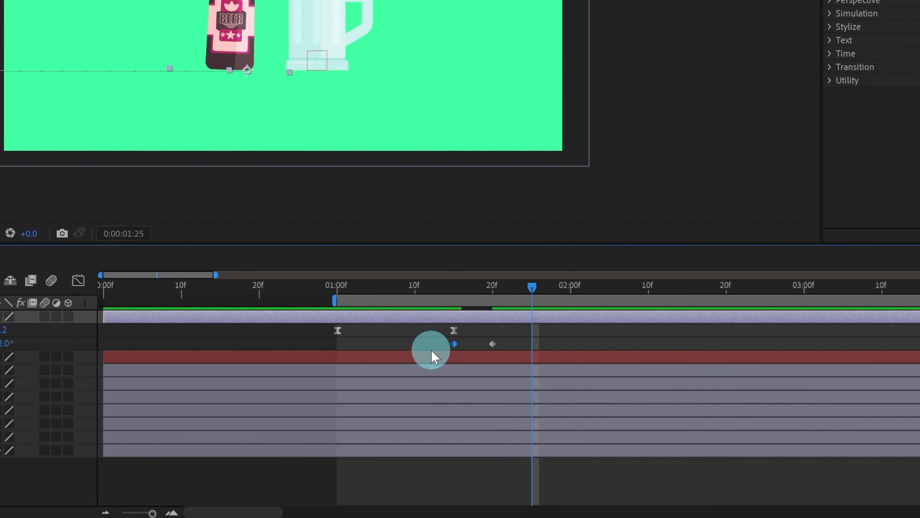
drag(547, 340, 435, 358)
key(F9)
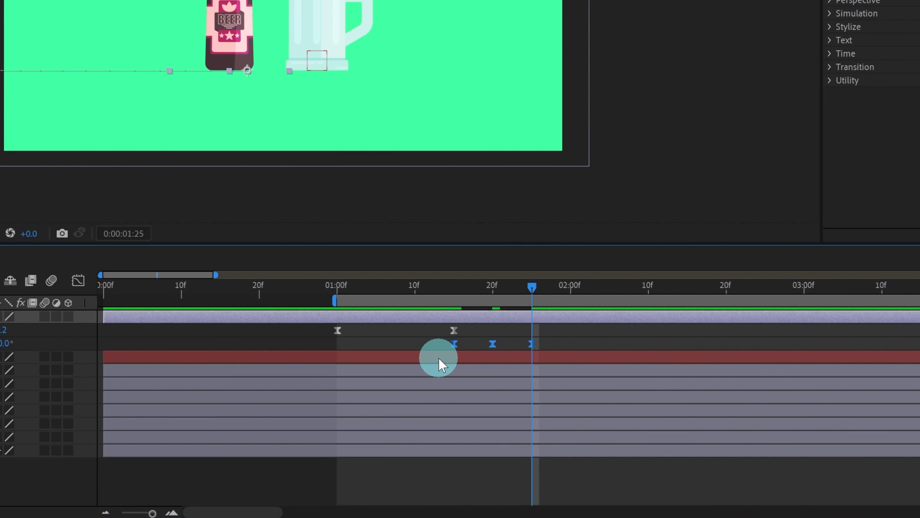
Lengthen the ease handles on both sides of the Bottle's middle Rotation keyframe in the speed graph
click(78, 283)
click(486, 468)
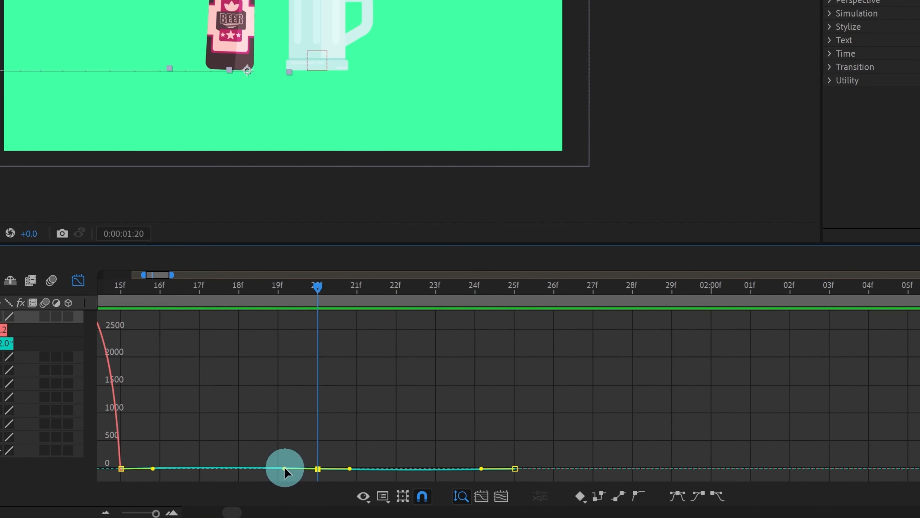
drag(283, 469, 248, 471)
drag(352, 471, 382, 469)
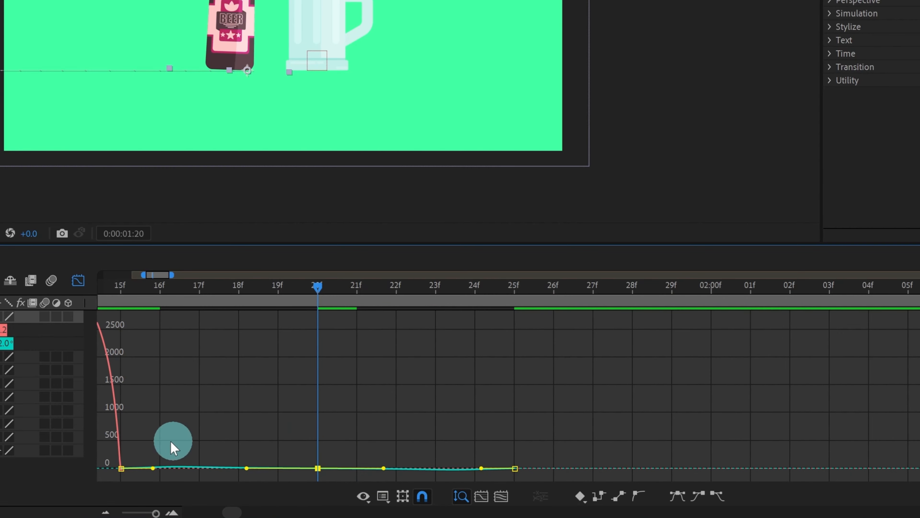
drag(170, 438, 144, 469)
drag(551, 463, 496, 481)
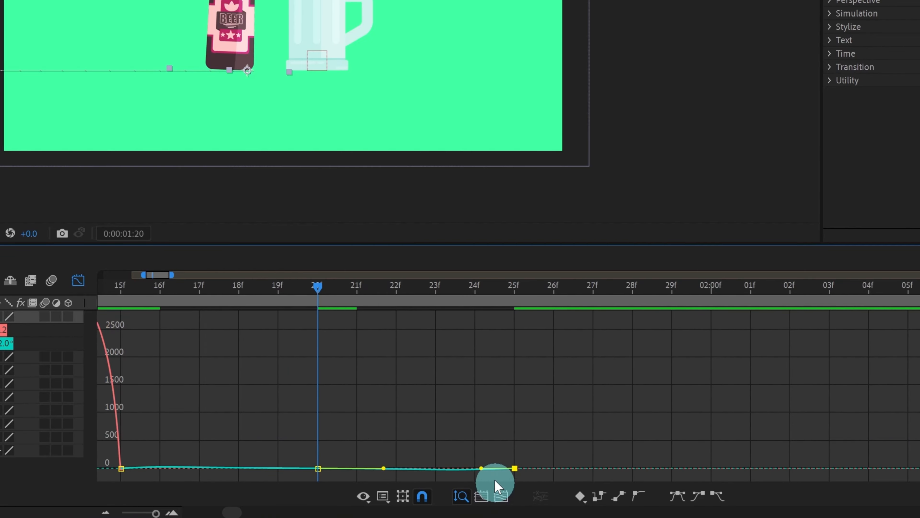
click(78, 280)
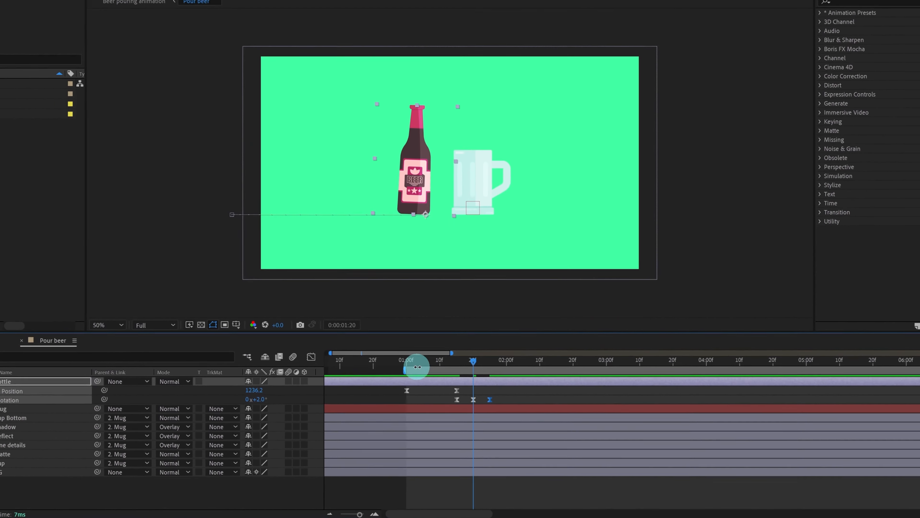
Preview the bottle's slide-in and tilt from 0:00:01:00, and return the playhead to that time
click(447, 377)
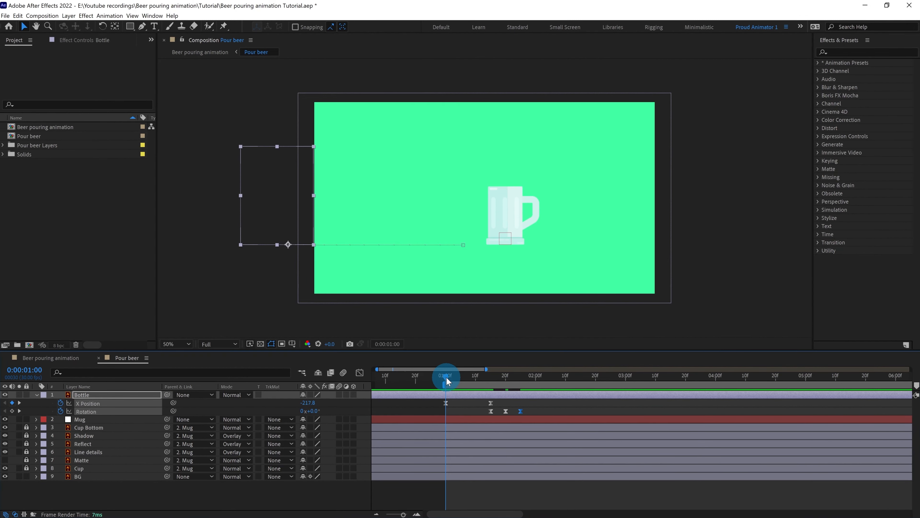
key(space)
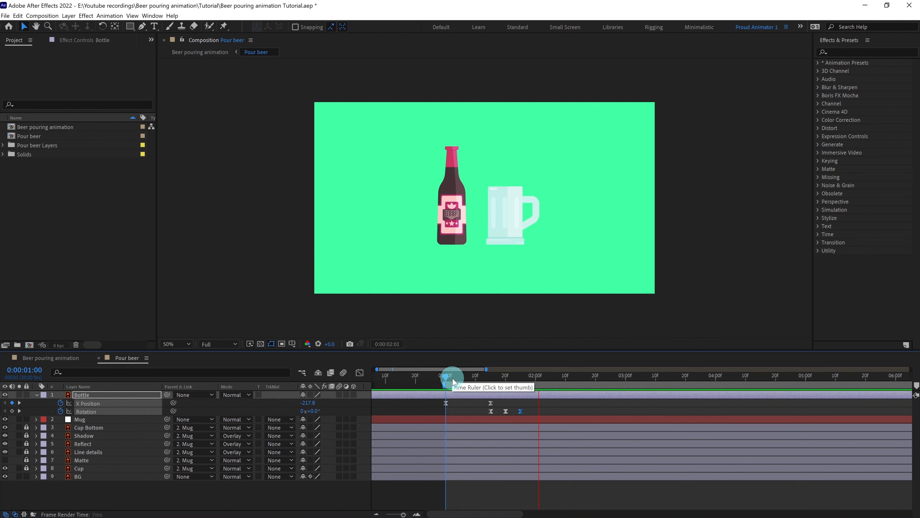
key(space)
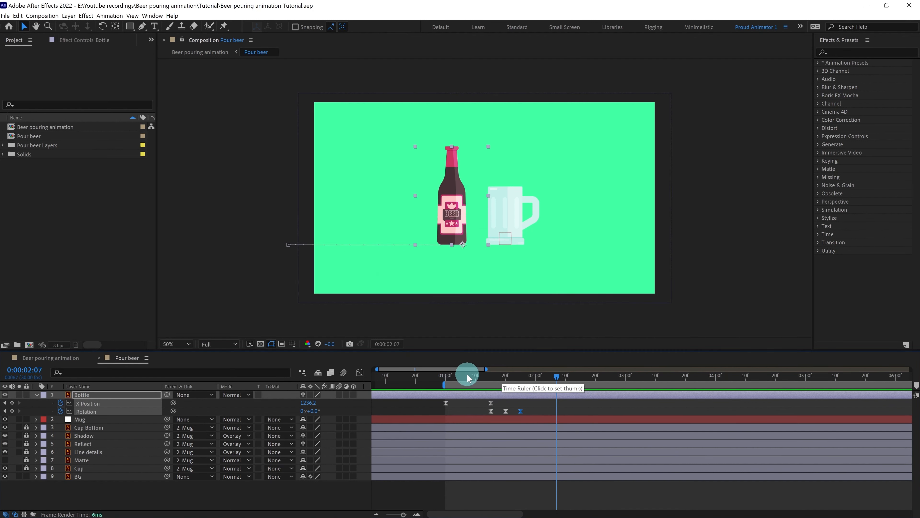
click(455, 377)
click(447, 376)
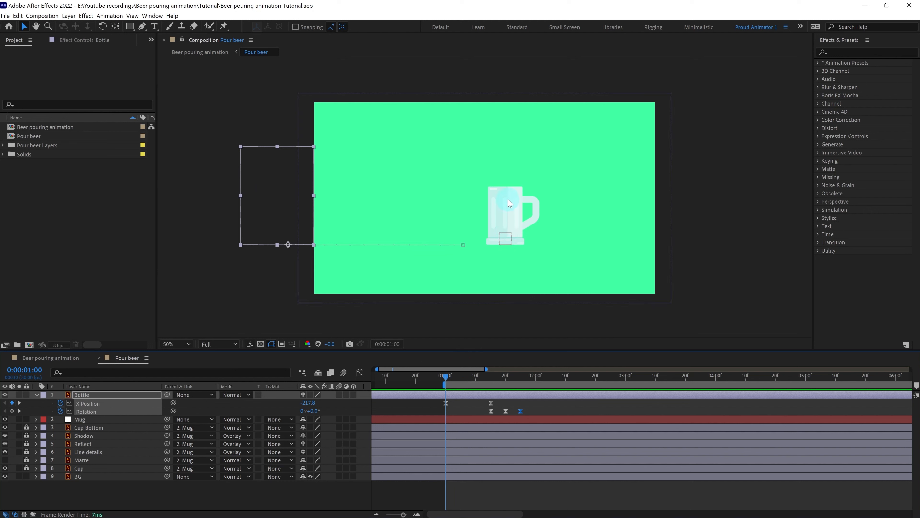
Show the Title/Action Safe guides over the Pour beer composition
click(250, 348)
click(292, 343)
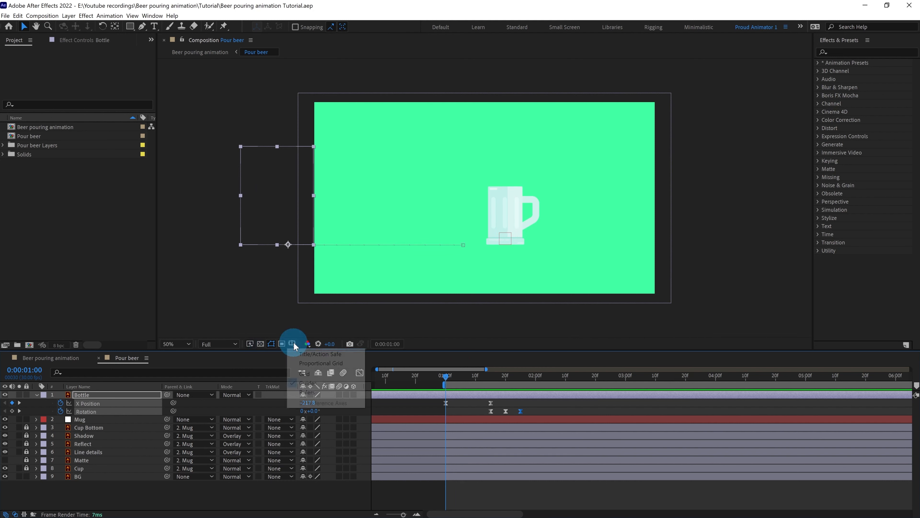
click(305, 354)
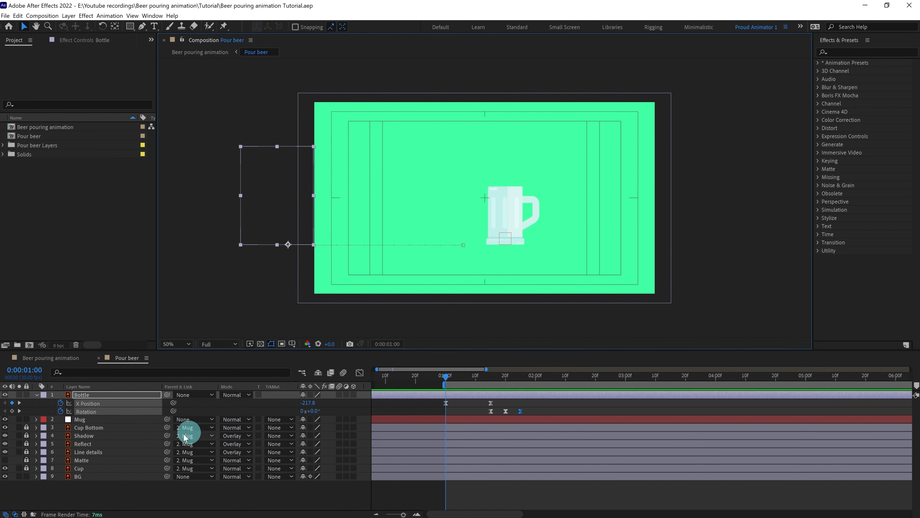
Add Position keyframes to the Mug at 0:00:01:00 and 0:00:01:15, and centre the mug horizontally at 0:00:01:00 (X about 1420)
click(80, 419)
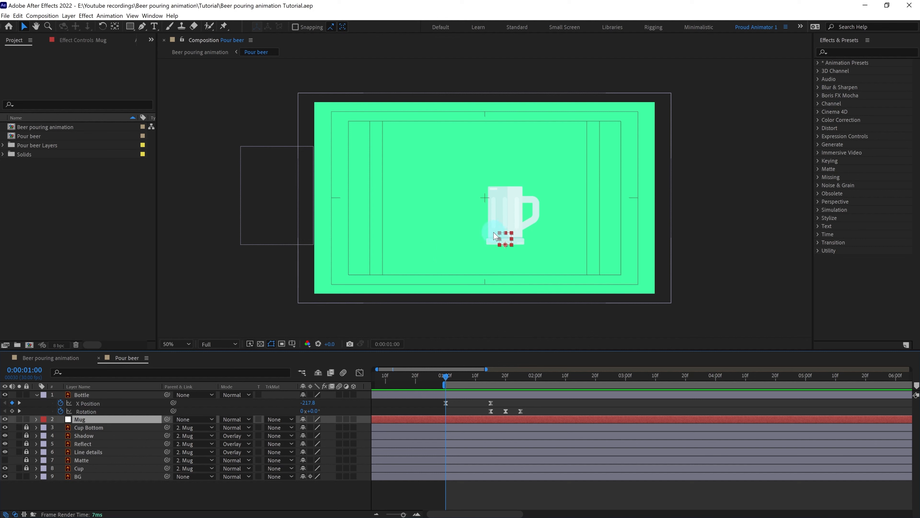
key(p)
click(60, 427)
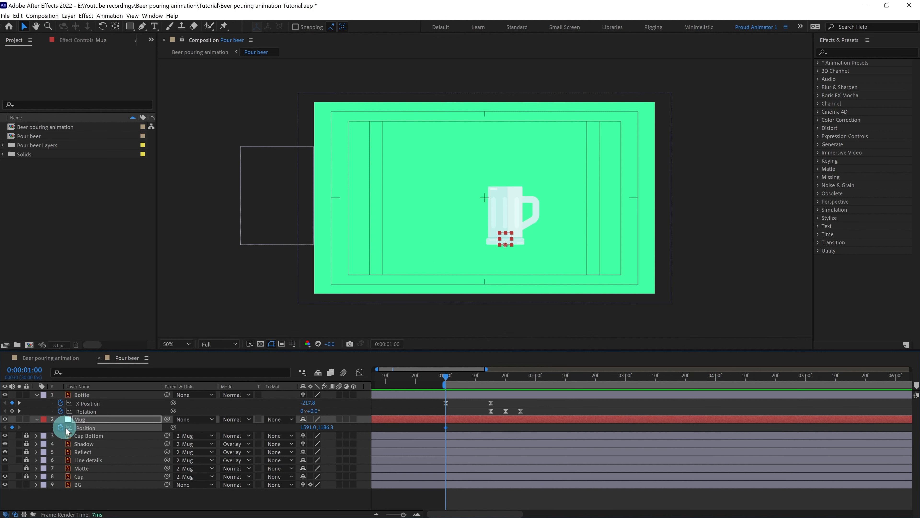
key(k)
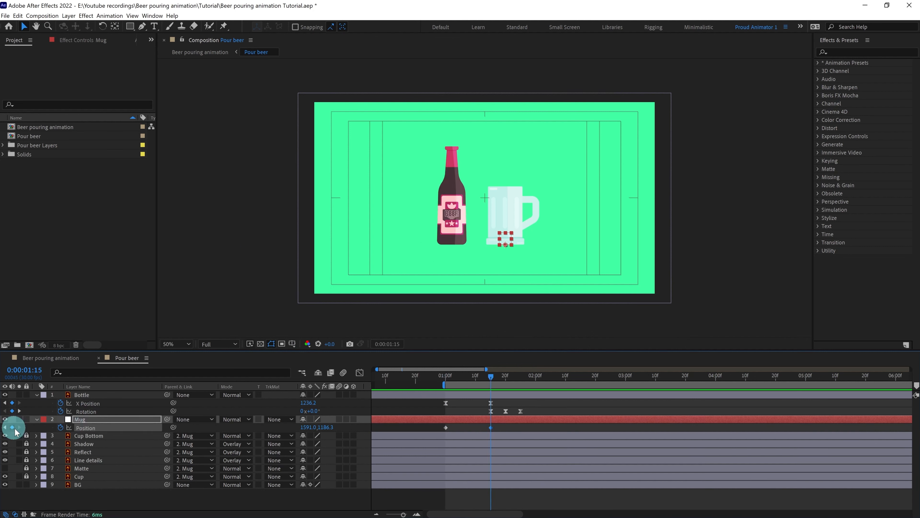
key(j)
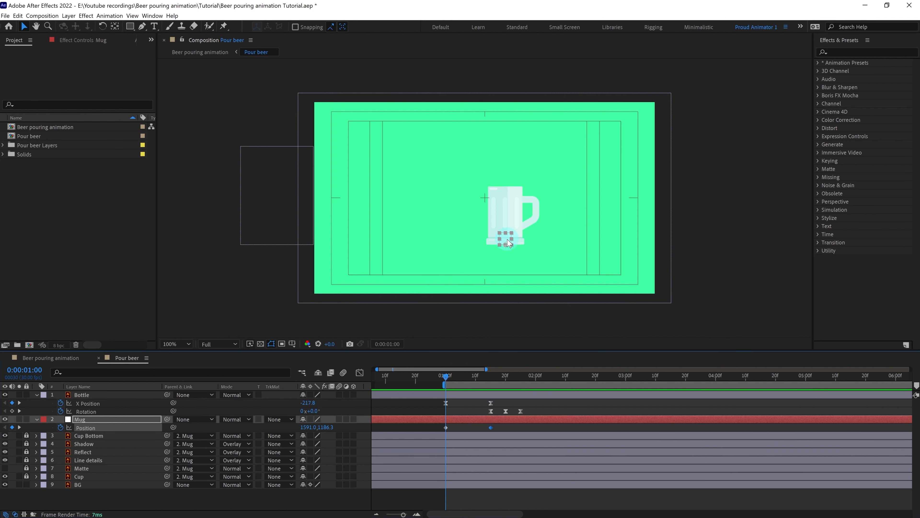
drag(528, 280, 485, 277)
Apply Easy Ease to both Mug Position keyframes and adjust the last keyframe's easing in the speed graph
click(498, 424)
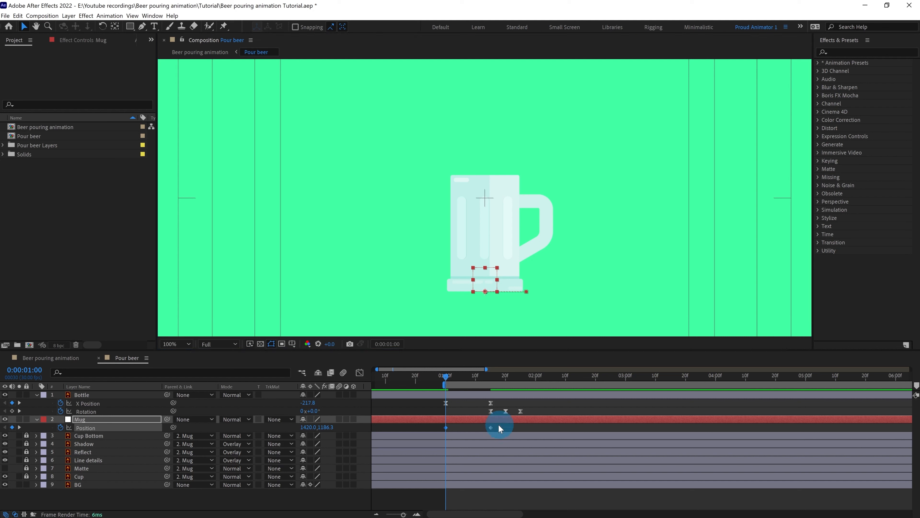
drag(498, 424, 433, 435)
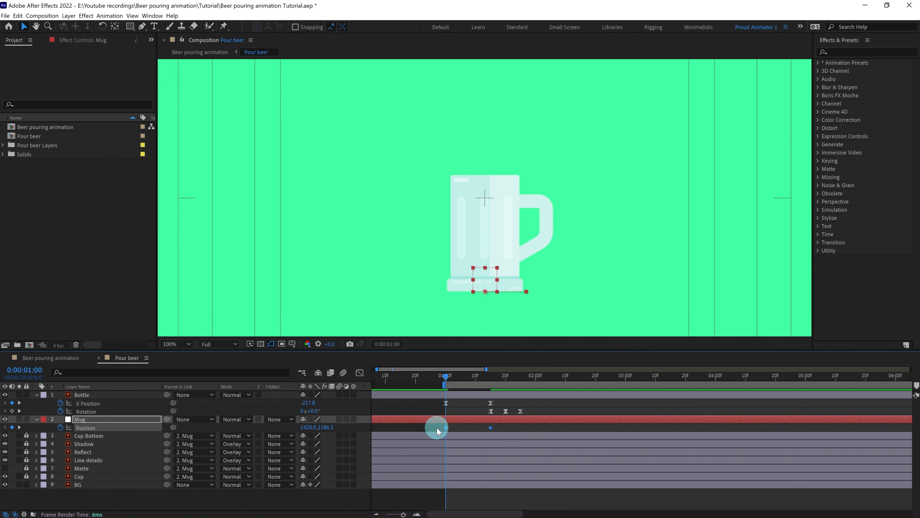
click(360, 373)
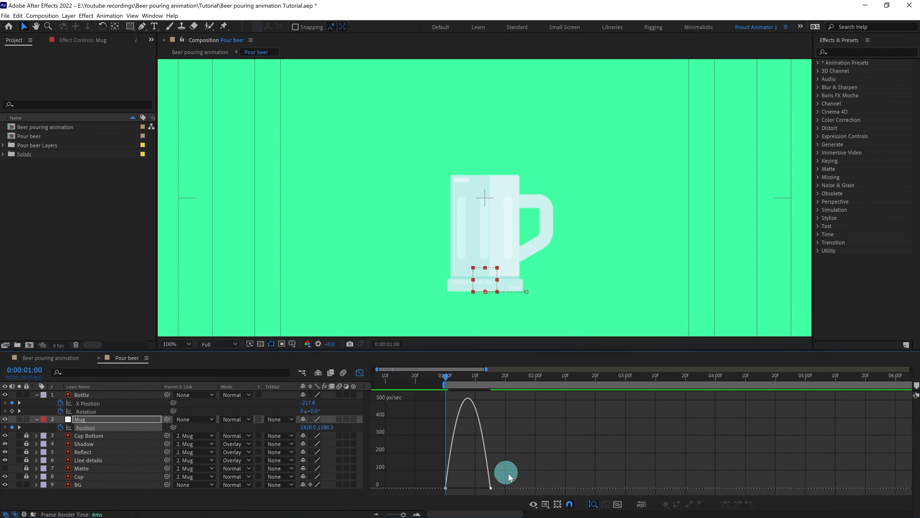
drag(509, 474, 479, 491)
click(360, 372)
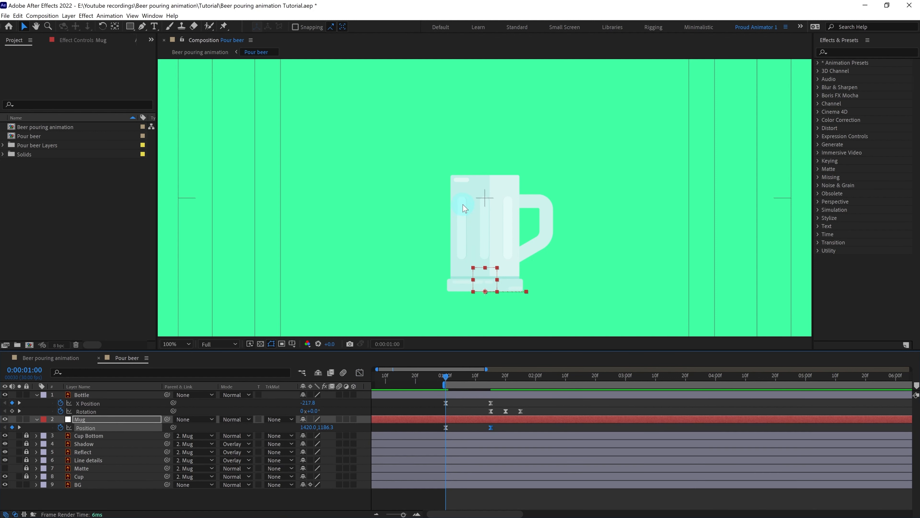
Preview the mug's sideways move together with the bottle's slide-in from 0:00:01:00
key(comma)
key(comma)
key(space)
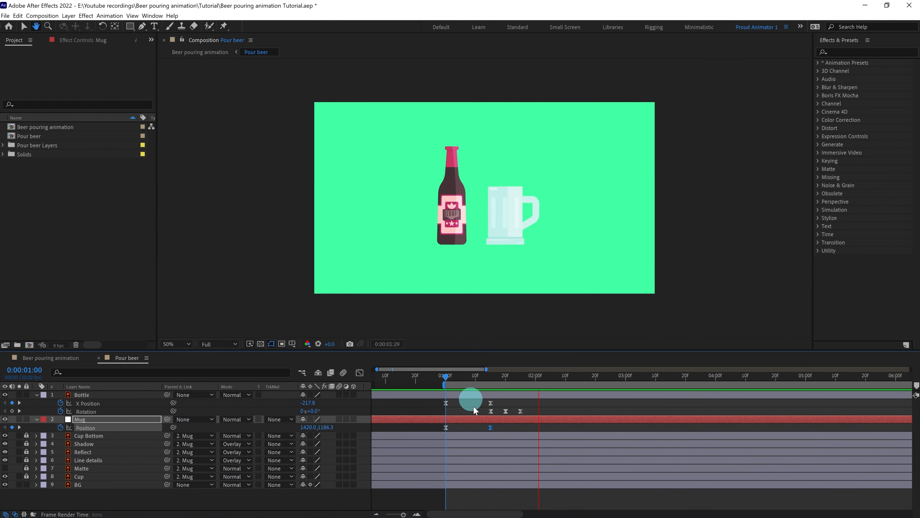
click(473, 406)
Shift both Mug Position keyframes two frames later, preview the timing and save the project
drag(494, 425, 448, 427)
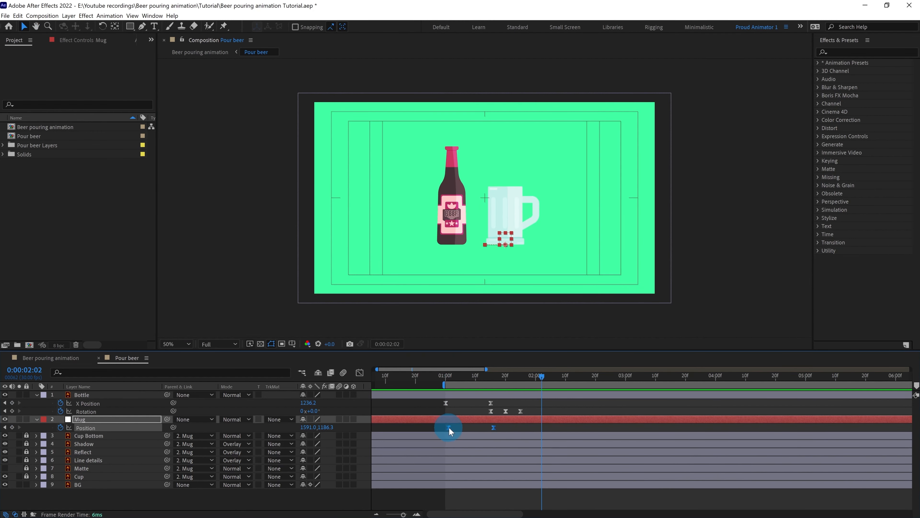
click(447, 377)
key(space)
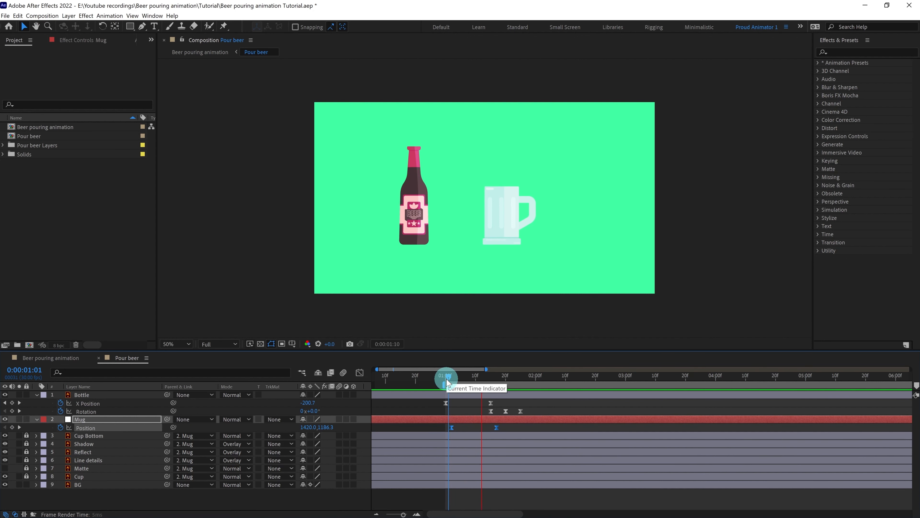
key(space)
key(ctrl+s)
click(538, 411)
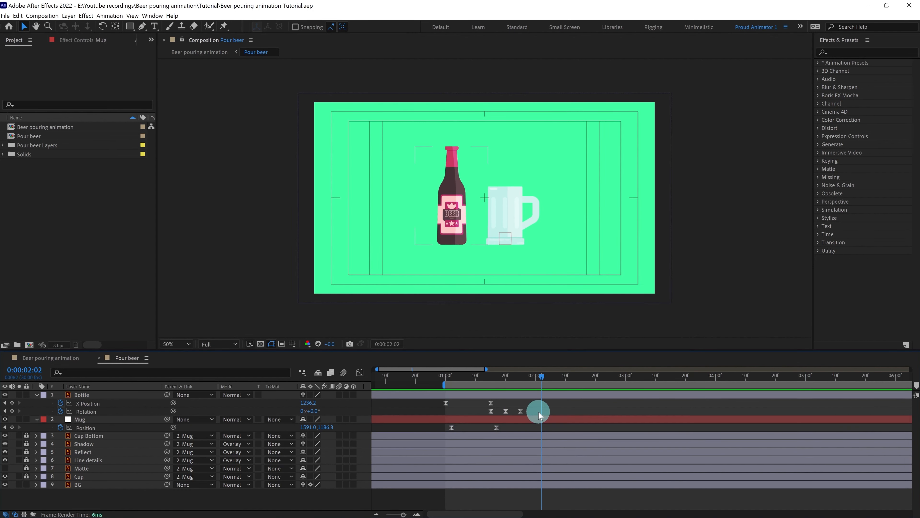
Add X Position and Rotation keyframes to the Bottle at 0:00:02:02 and move the playhead to 0:00:03:07
click(134, 405)
click(100, 394)
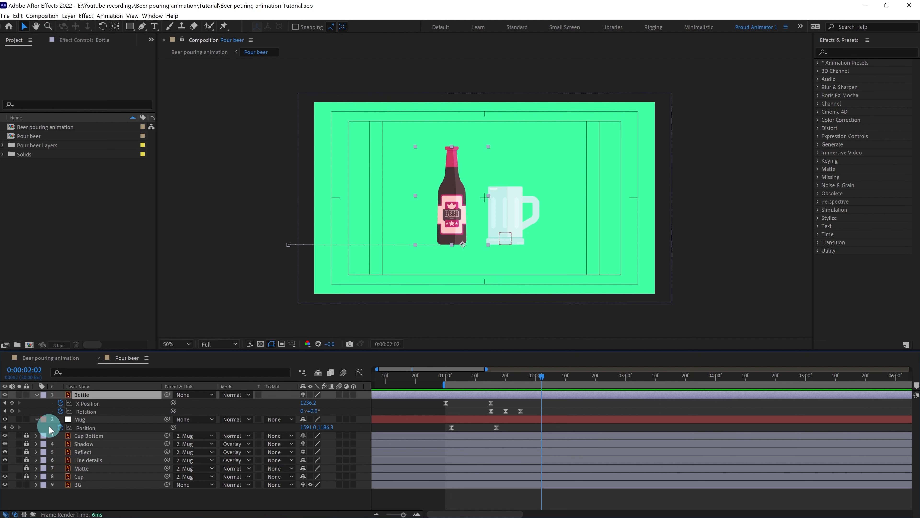
click(12, 403)
click(12, 411)
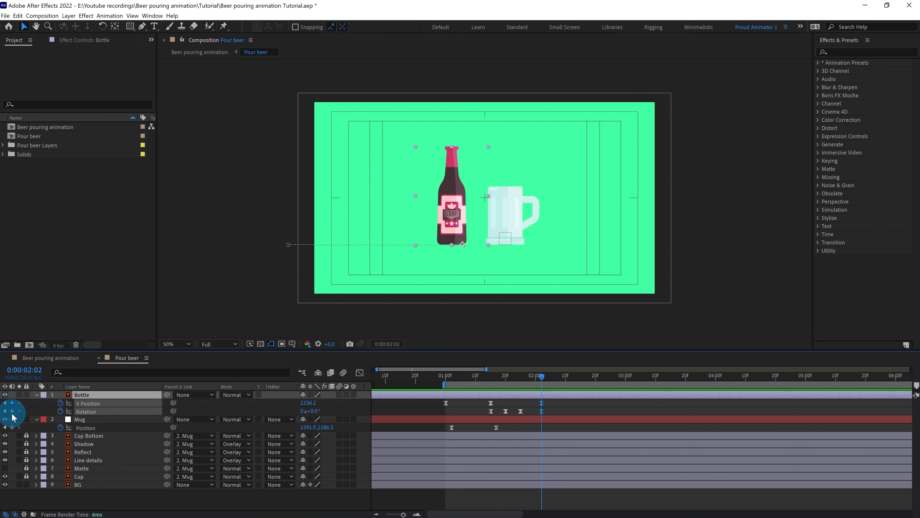
click(36, 370)
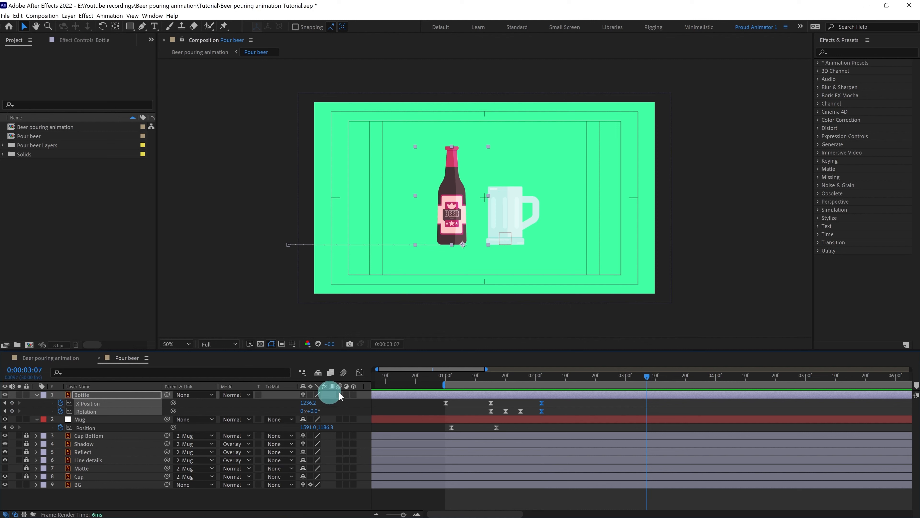
drag(455, 223, 415, 131)
key(ctrl+z)
key(ctrl+z)
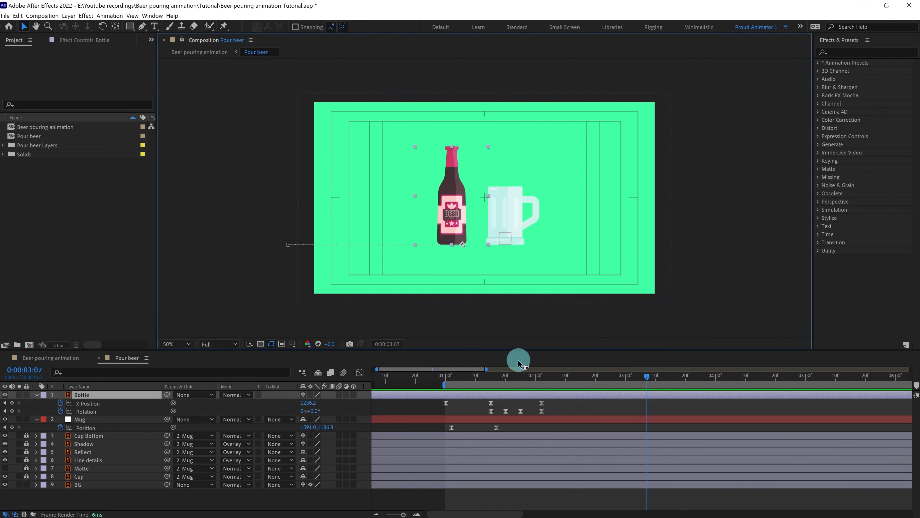
key(y)
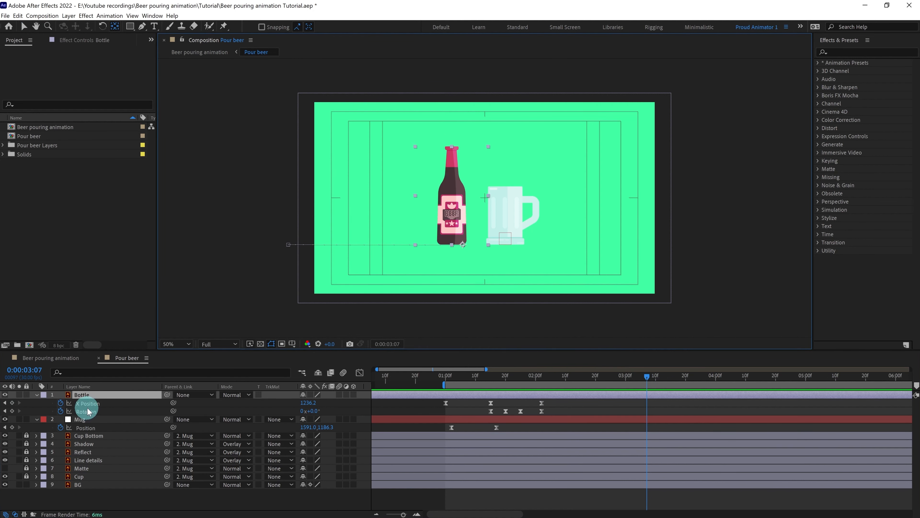
Add Y Position keyframes to the Bottle at 0:00:03:07 and 0:00:02:02
click(125, 398)
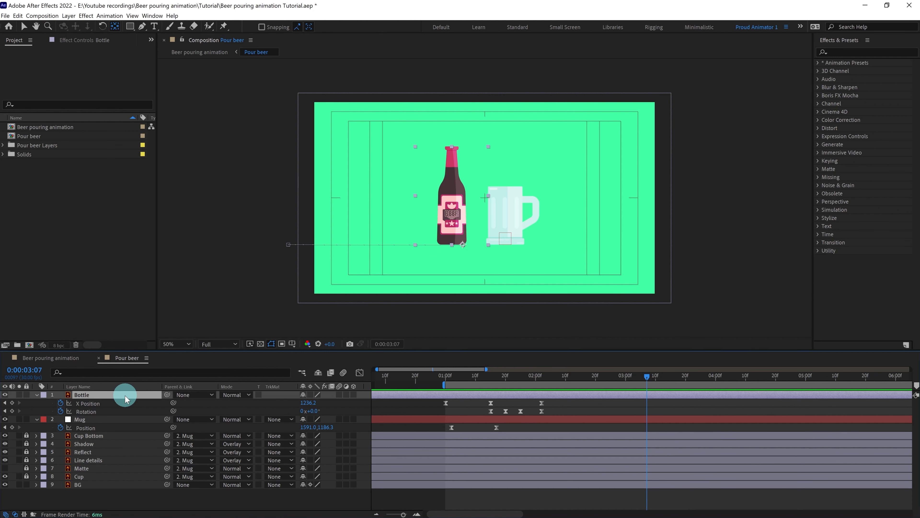
key(u)
key(p)
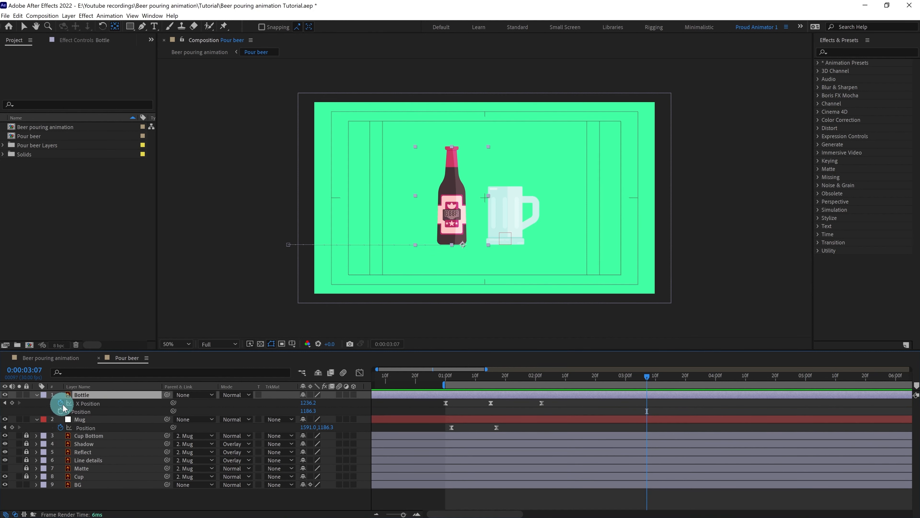
click(61, 410)
key(u)
key(u)
key(j)
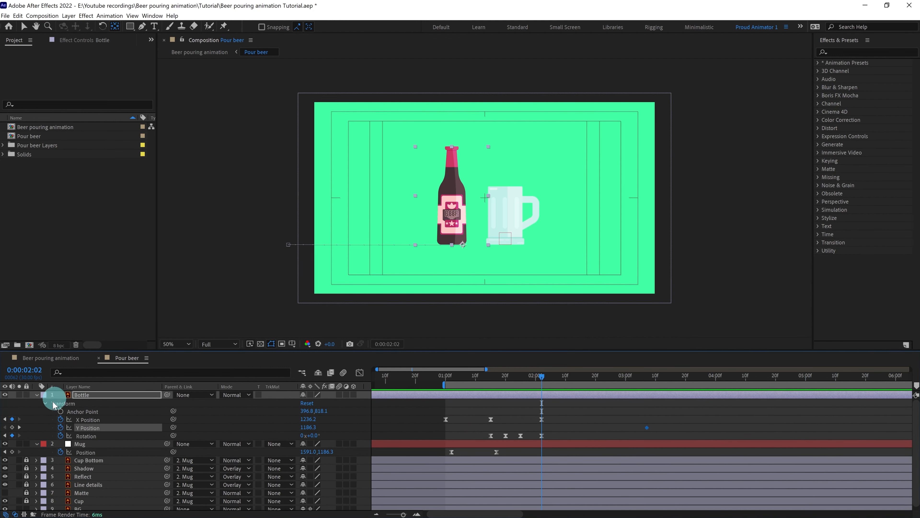
click(12, 427)
At 0:00:03:07, rotate the Bottle to 110° and raise it above the mug, to a position of about (732, 362)
click(437, 201)
key(k)
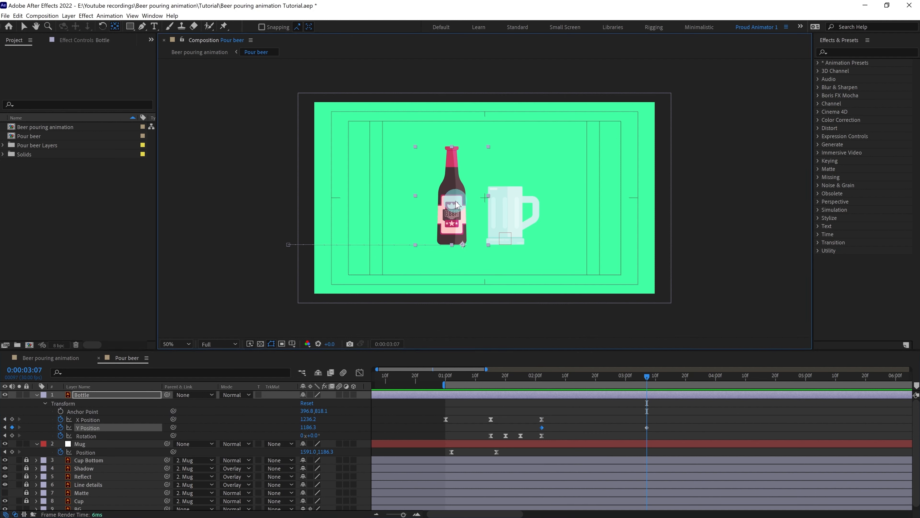
key(v)
drag(456, 205, 406, 138)
drag(311, 435, 349, 420)
drag(470, 195, 452, 154)
click(651, 405)
click(573, 420)
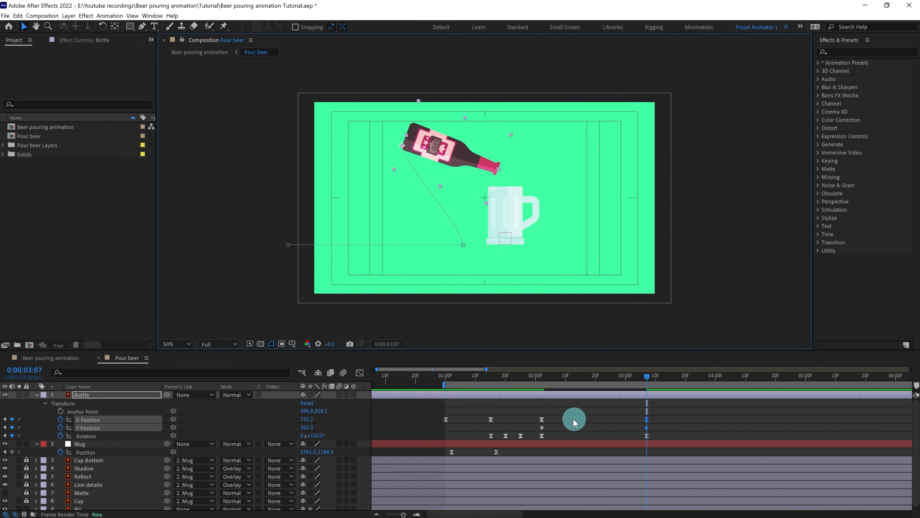
Select the Bottle's lift and tilt keyframes, increase the incoming ease at 0:00:03:07 in the speed graph, and preview from 0:00:02:02
drag(655, 410, 544, 439)
click(305, 428)
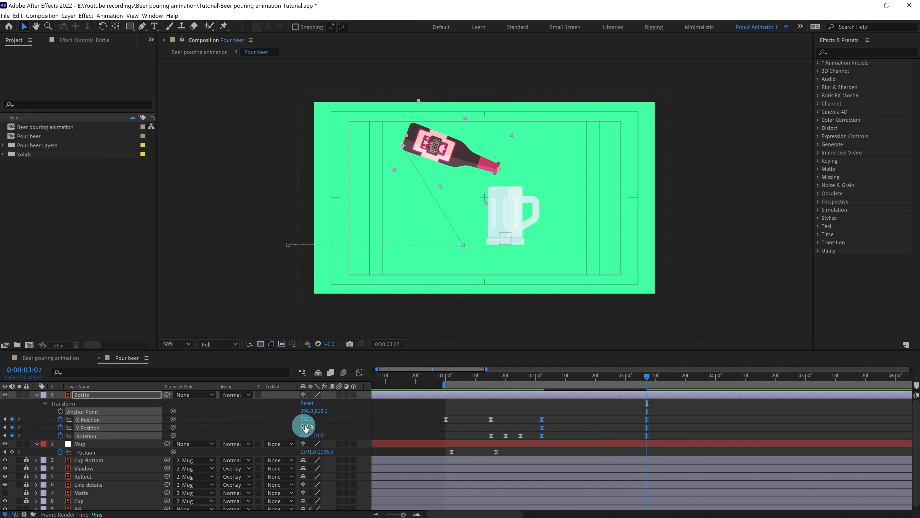
click(354, 391)
click(359, 374)
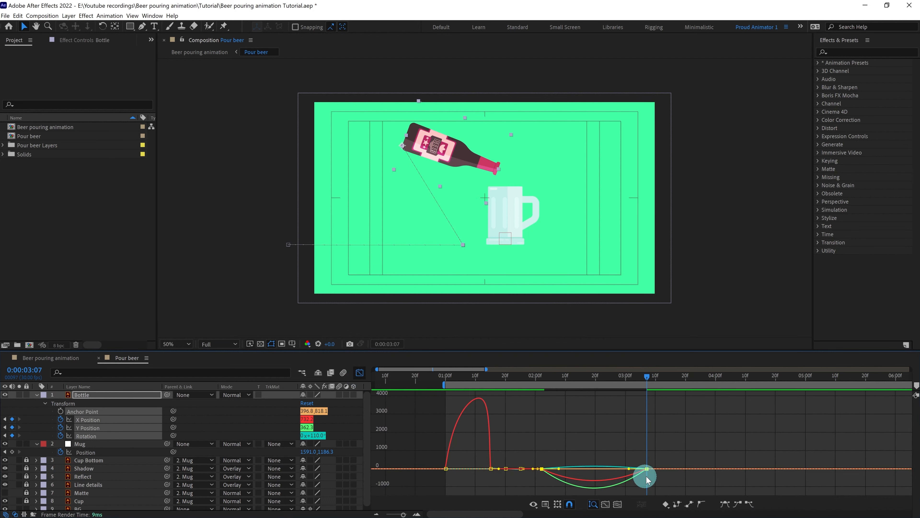
click(631, 470)
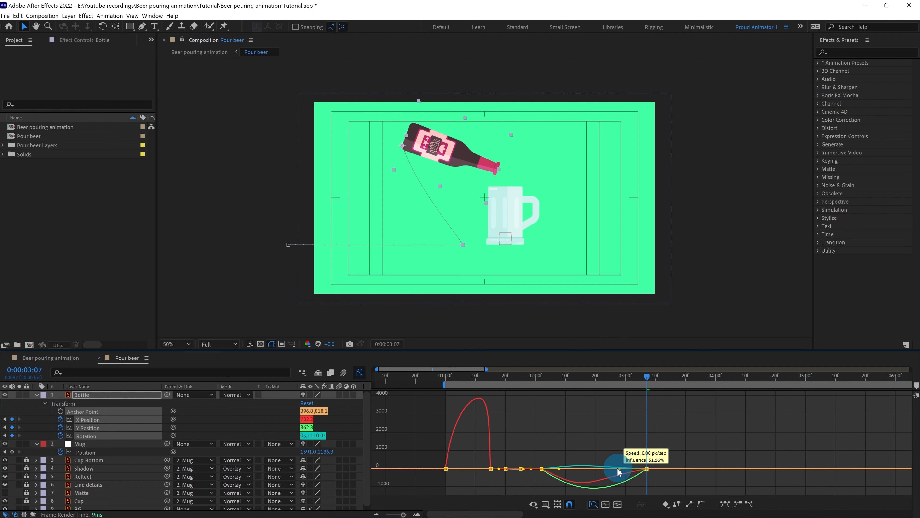
click(659, 467)
double_click(637, 475)
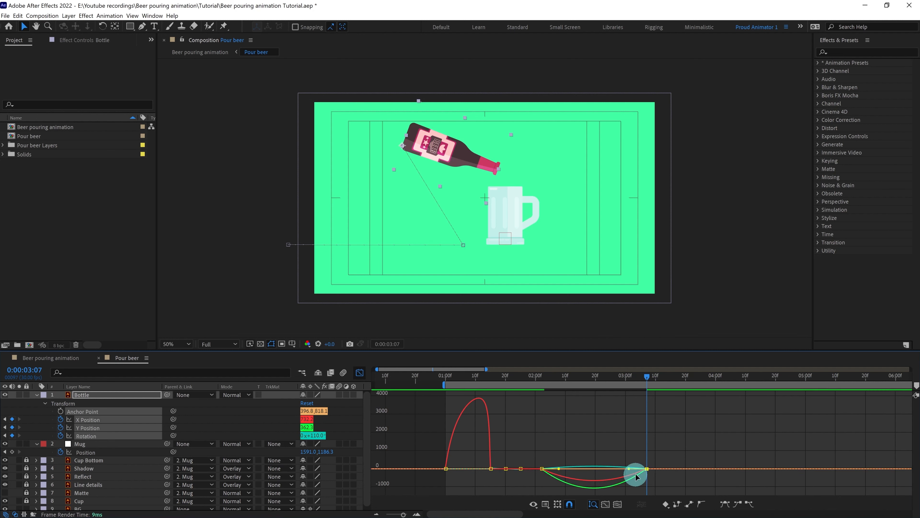
drag(630, 468, 599, 468)
click(360, 373)
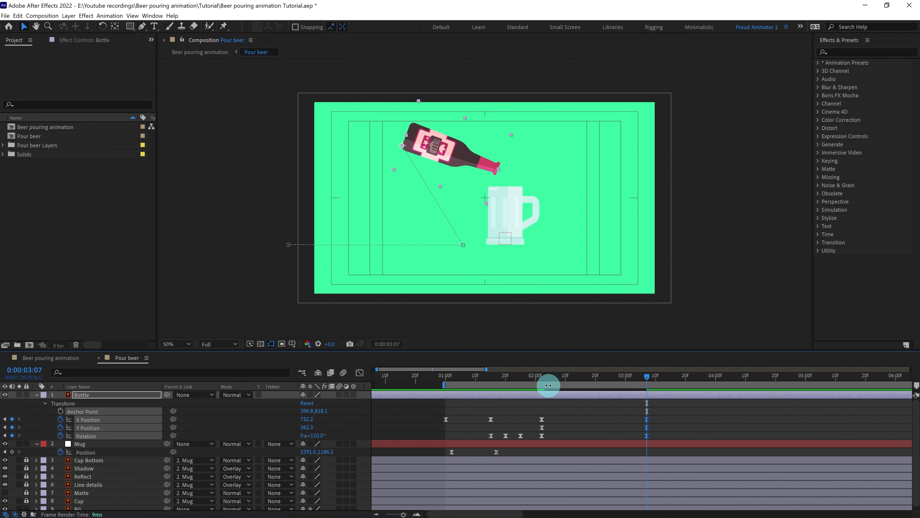
click(540, 377)
key(space)
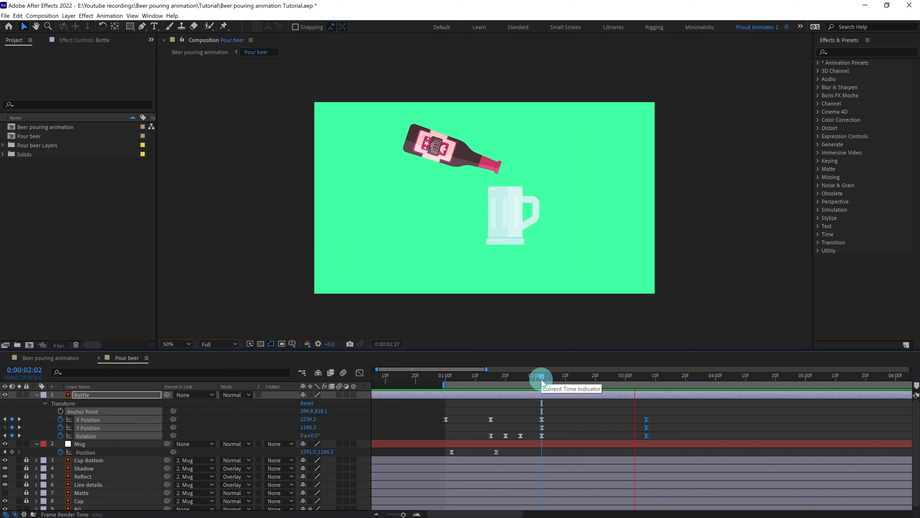
Add a midpoint Position keyframe to the Bottle at 0:00:02:15, bowing its lift path outward through about (824, 852)
click(587, 378)
drag(587, 378, 578, 377)
click(470, 209)
click(588, 377)
drag(451, 173, 436, 189)
Delay the Bottle's last two Rotation keyframes to 0:00:02:04 and 0:00:03:09, checking the timing in playback
drag(538, 377, 656, 377)
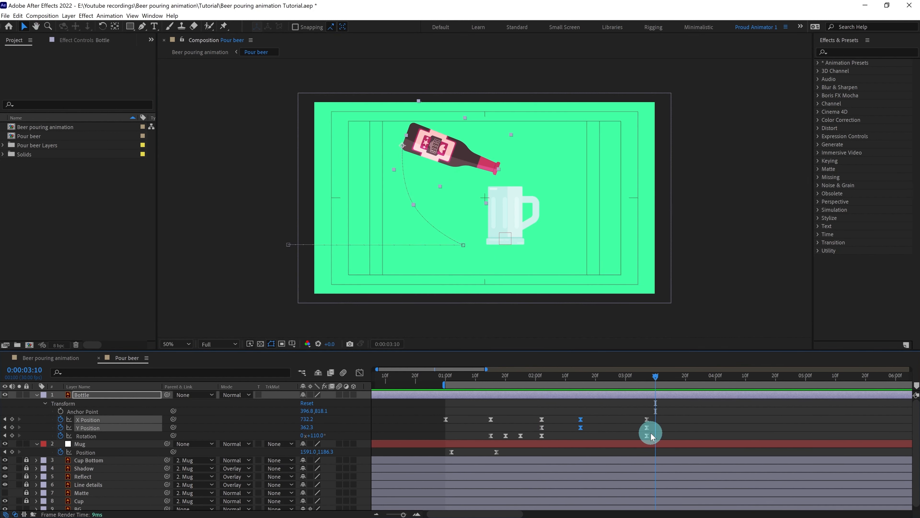
drag(649, 432, 550, 440)
drag(450, 376, 456, 381)
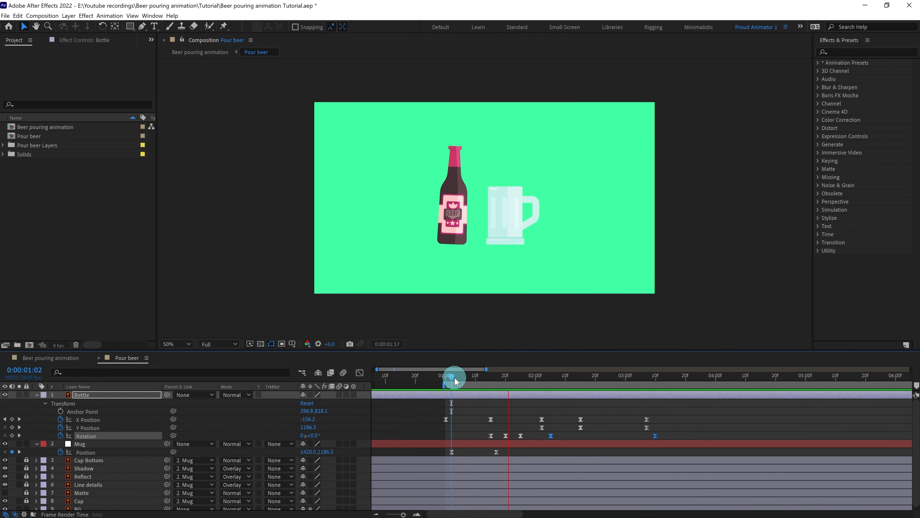
click(551, 436)
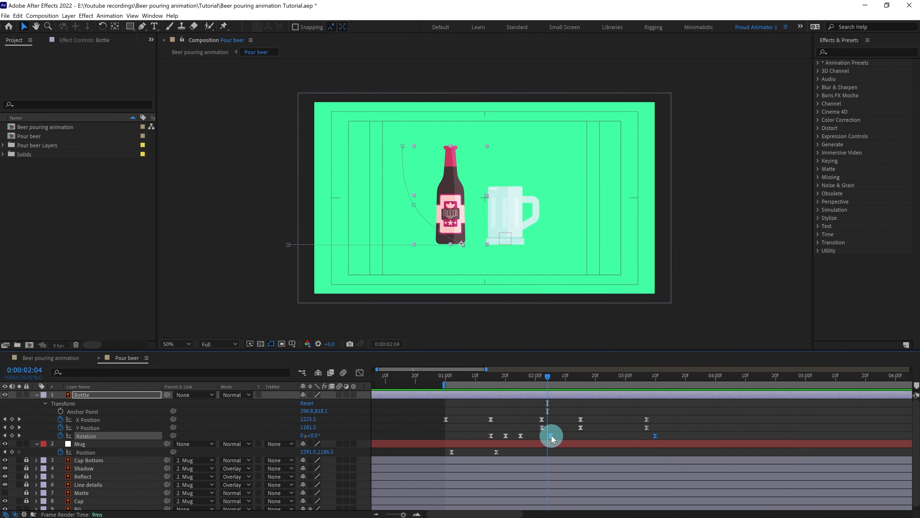
drag(549, 435, 547, 435)
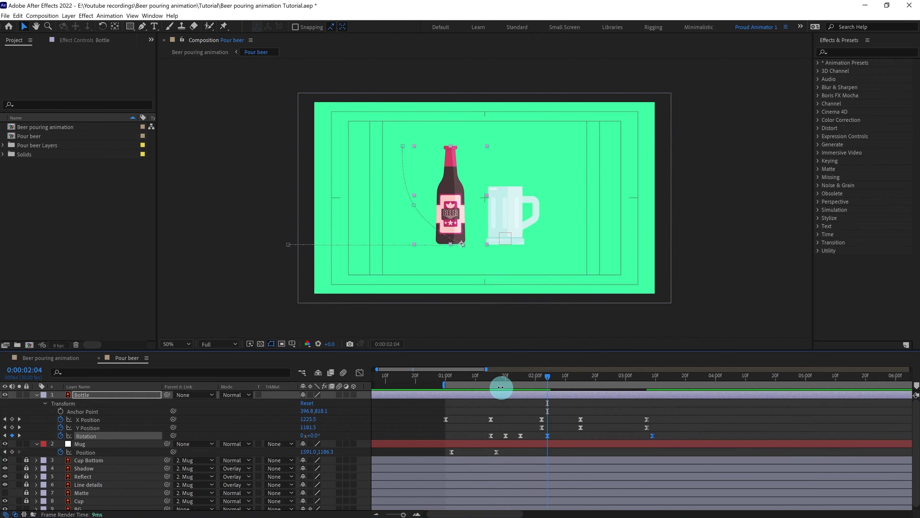
Preview the bottle's lift and tilt from 0:00:01:15, set the playhead at 0:00:03:10 and save the project
drag(501, 379, 491, 374)
key(space)
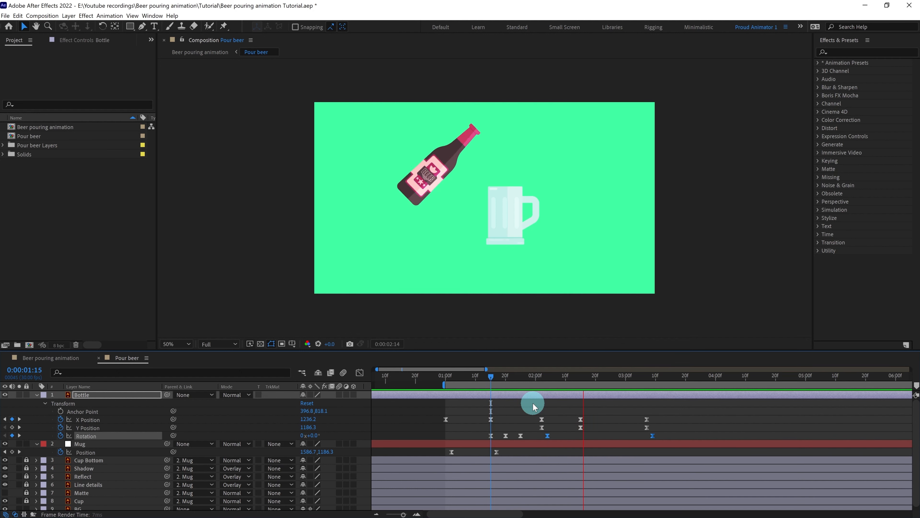
key(space)
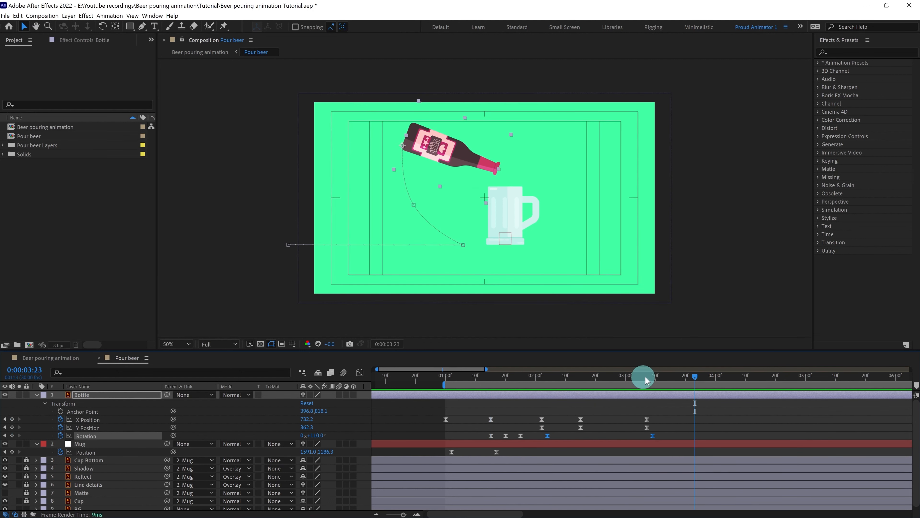
click(656, 376)
click(677, 407)
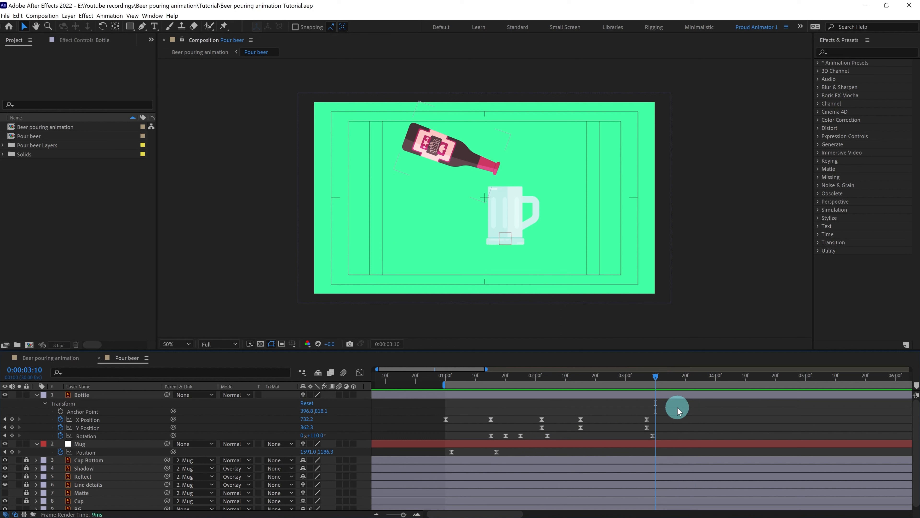
Add Position and Rotation keyframes to the Mug at 0:00:02:15 and display both properties
click(90, 445)
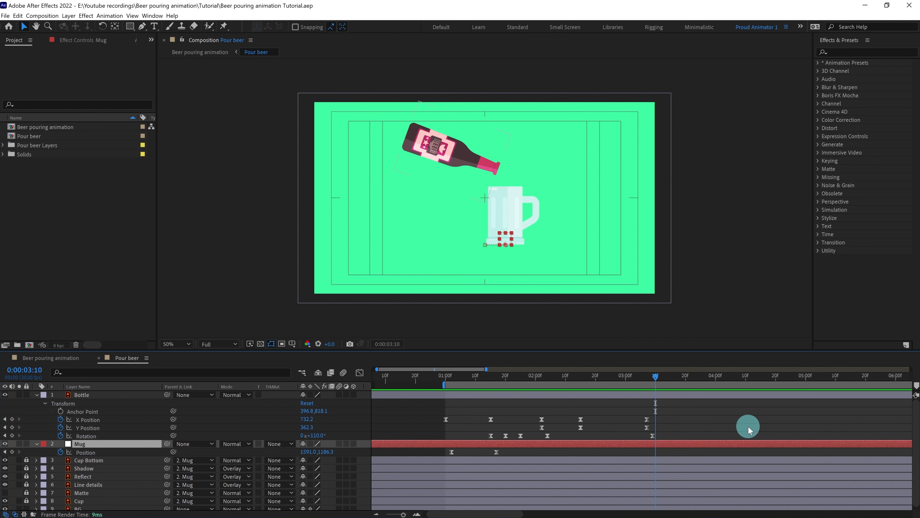
key(j)
key(j)
key(j)
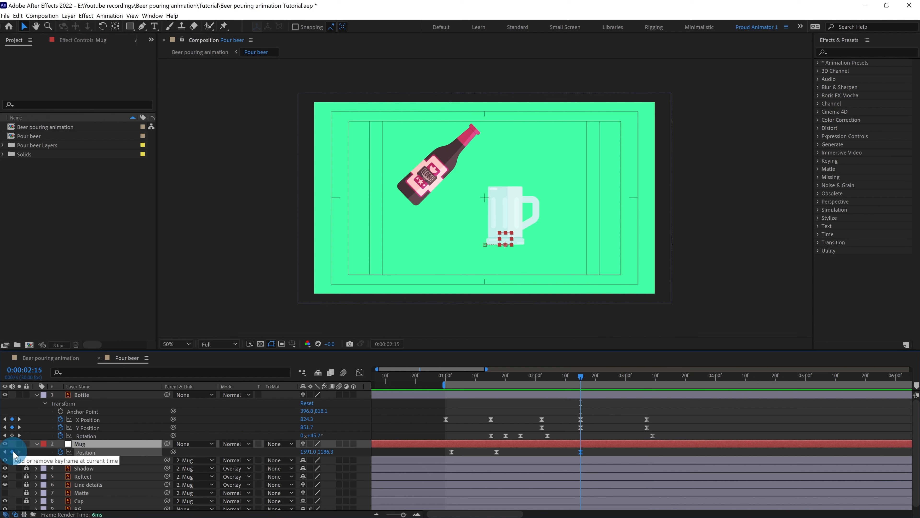
key(r)
click(60, 452)
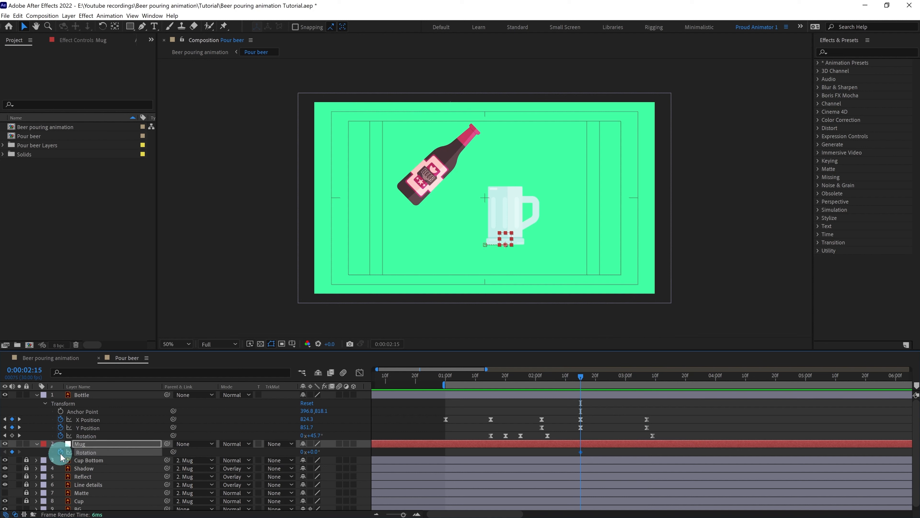
key(shift+p)
Show the rulers and place a horizontal guide along the base of the mug
scroll(554, 241, up, 4)
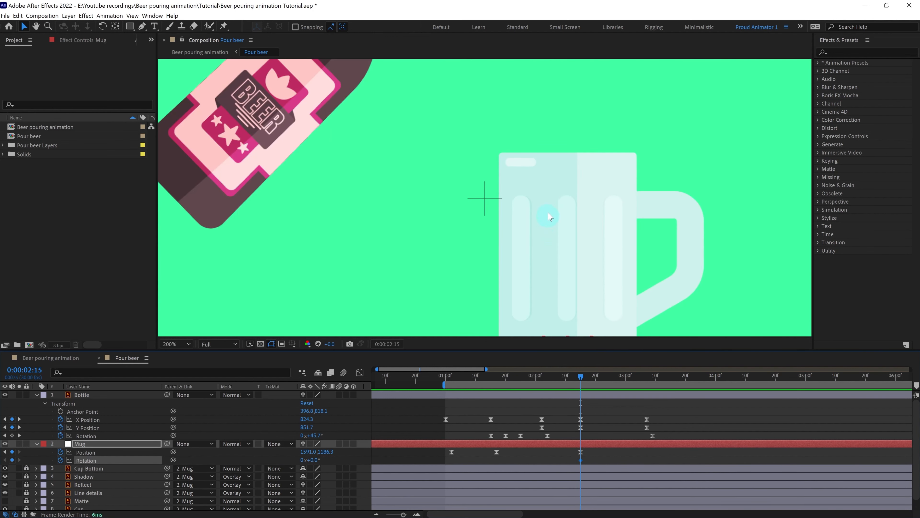
scroll(550, 212, down, 2)
scroll(543, 188, up, 2)
scroll(541, 161, down, 2)
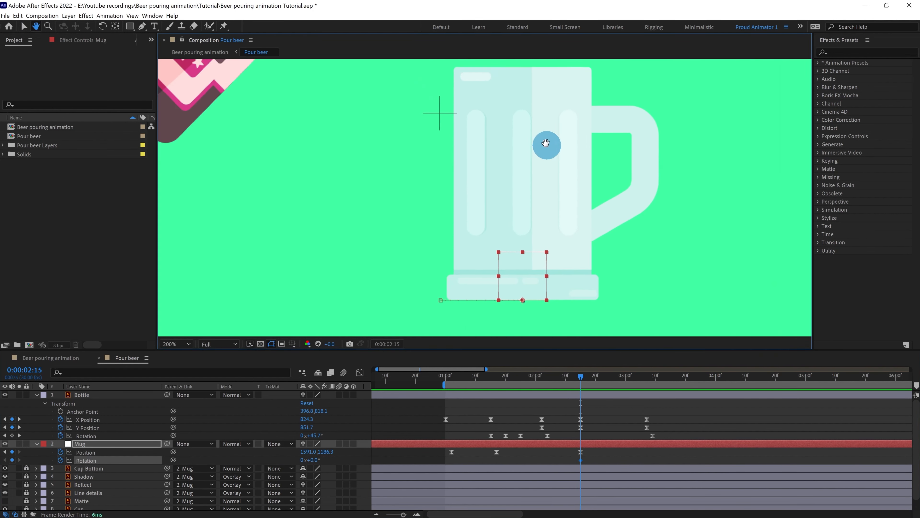
key(ctrl+r)
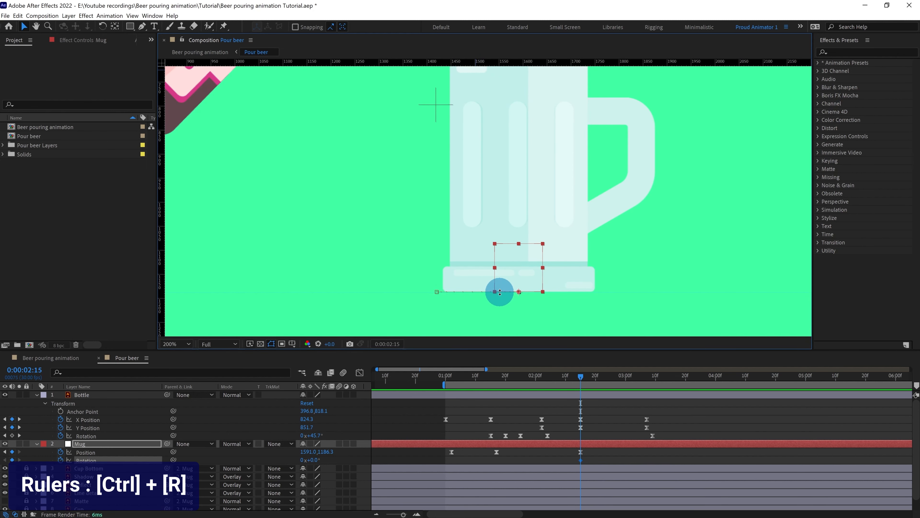
At 0:00:03:07, set the Mug's rotation to -30°
key(k)
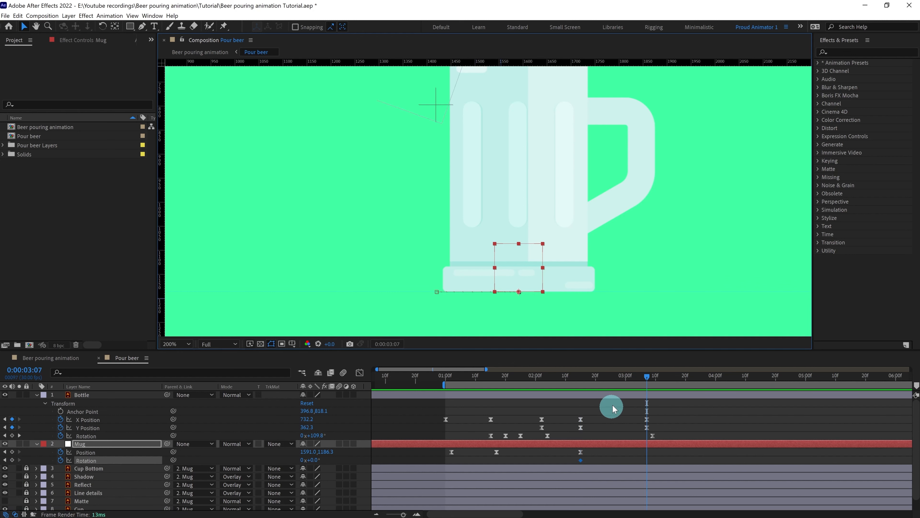
scroll(612, 249, down, 2)
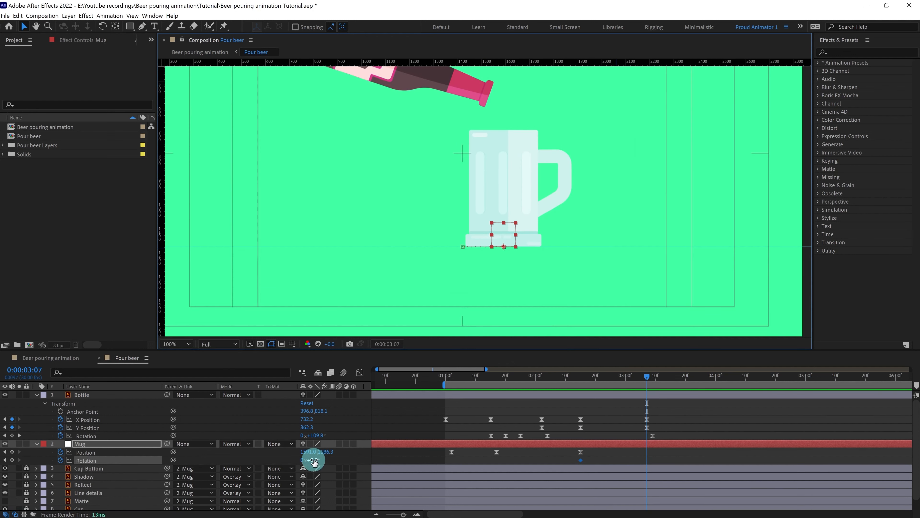
drag(312, 460, 307, 460)
click(312, 459)
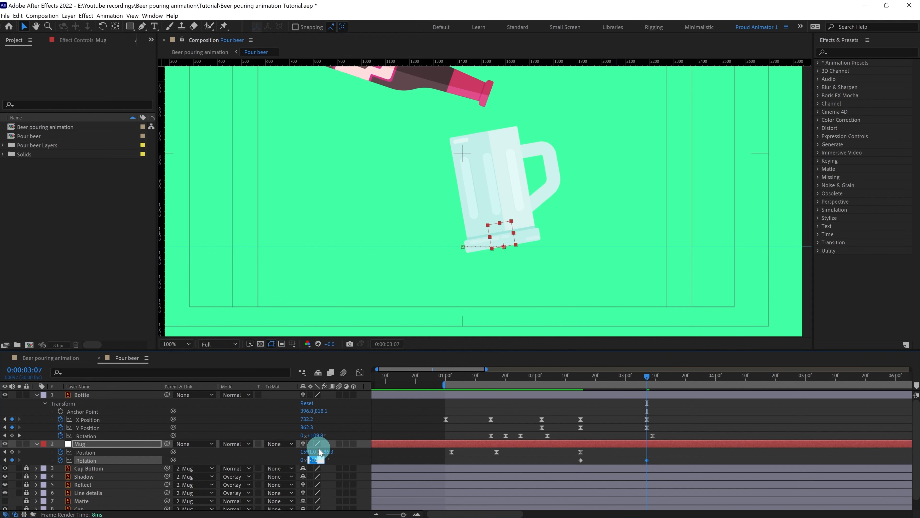
key(Return)
Move the tilted Mug so its lower corner rests on the guide, at a position of about (1823, 1110.5)
scroll(503, 236, up, 1)
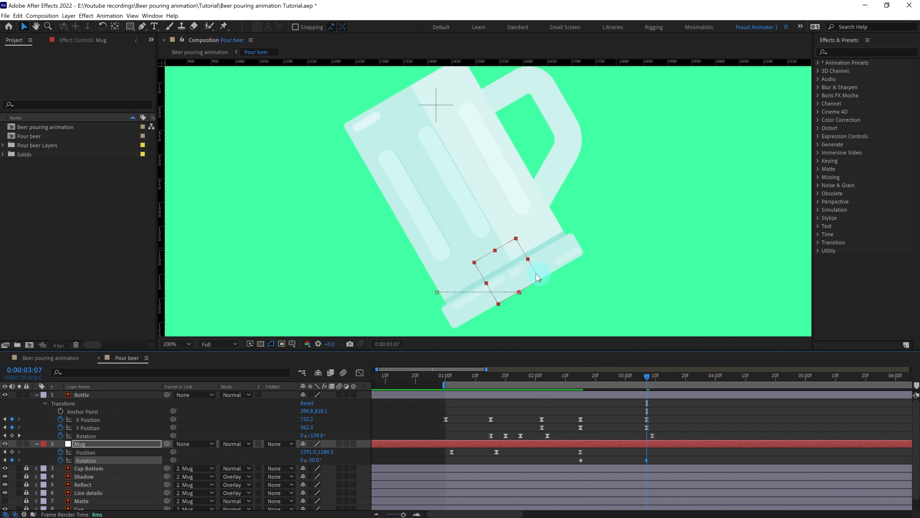
scroll(503, 236, down, 1)
click(503, 235)
drag(503, 235, 556, 225)
scroll(571, 241, up, 4)
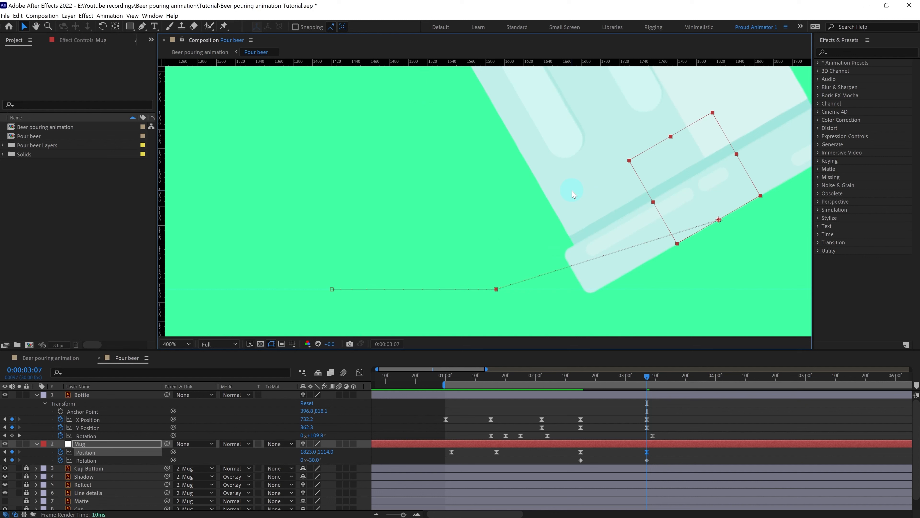
key(comma)
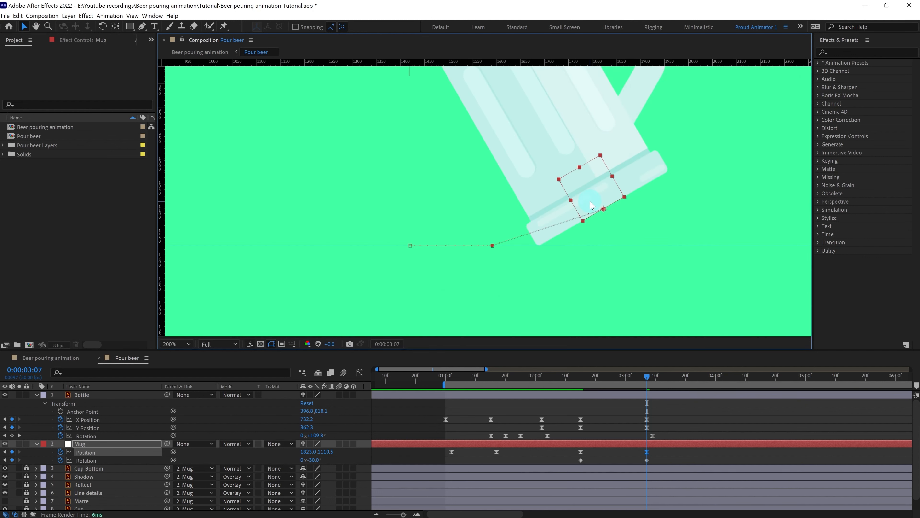
Apply Easy Ease to the Mug's tilt keyframes at 0:00:02:15 and 0:00:03:07, and increase the final keyframes' incoming influence in the speed graph
drag(603, 378, 582, 380)
drag(656, 447, 564, 469)
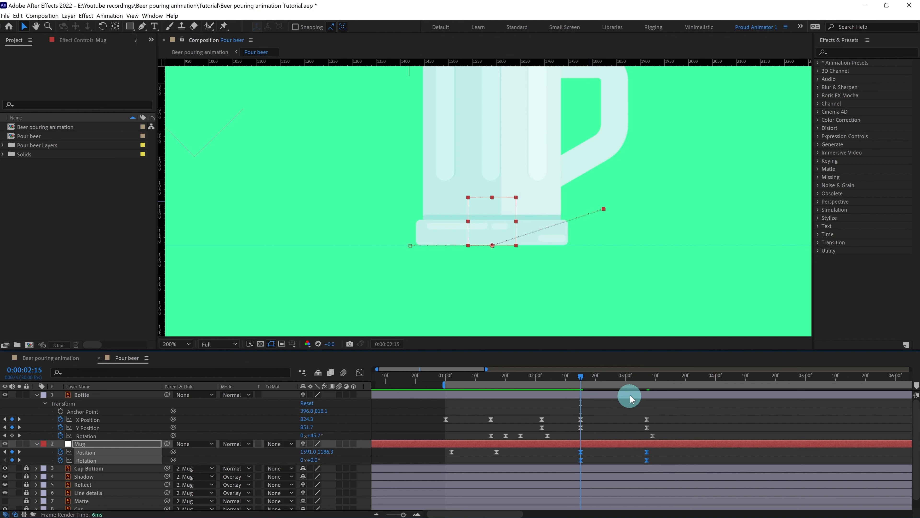
click(359, 372)
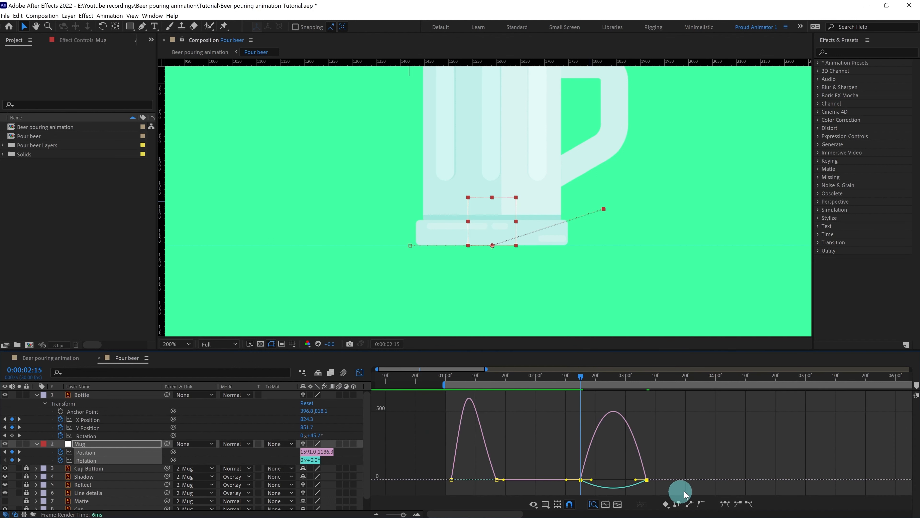
click(635, 480)
drag(635, 479, 629, 479)
click(360, 372)
Scrub through the mug's tilt, preview the full bottle and mug motion from 0:00:01:03, and save the project
click(608, 376)
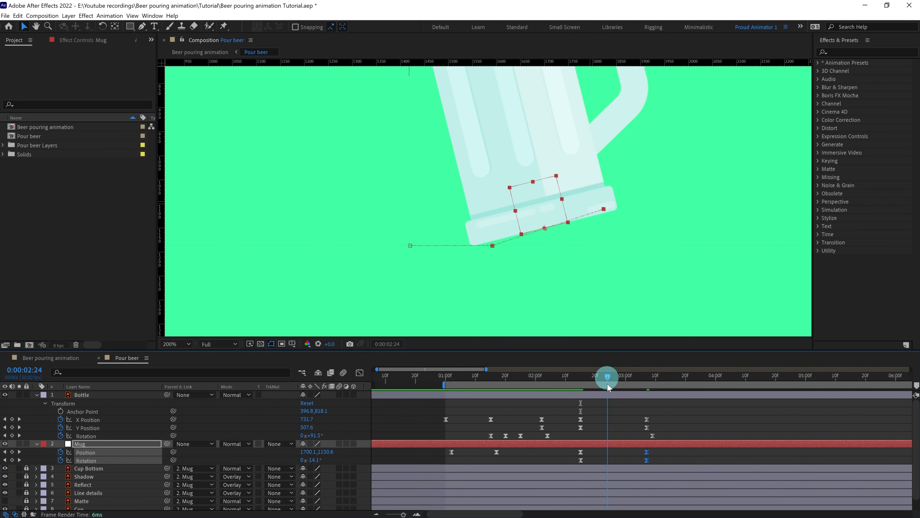
click(622, 415)
drag(607, 376, 575, 378)
scroll(547, 241, down, 4)
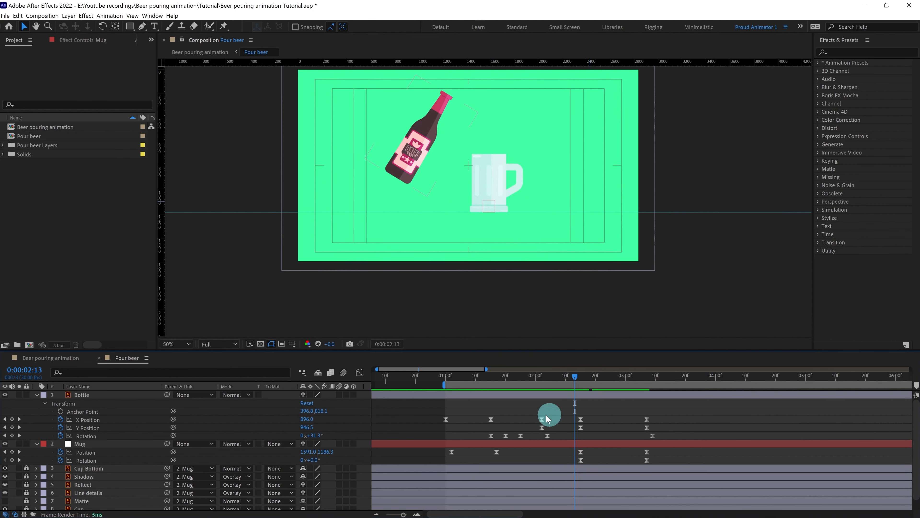
click(455, 378)
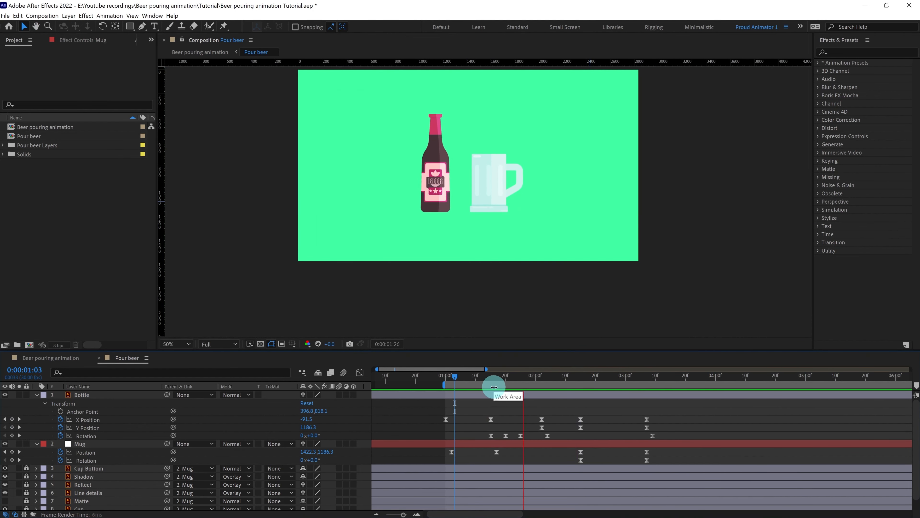
key(space)
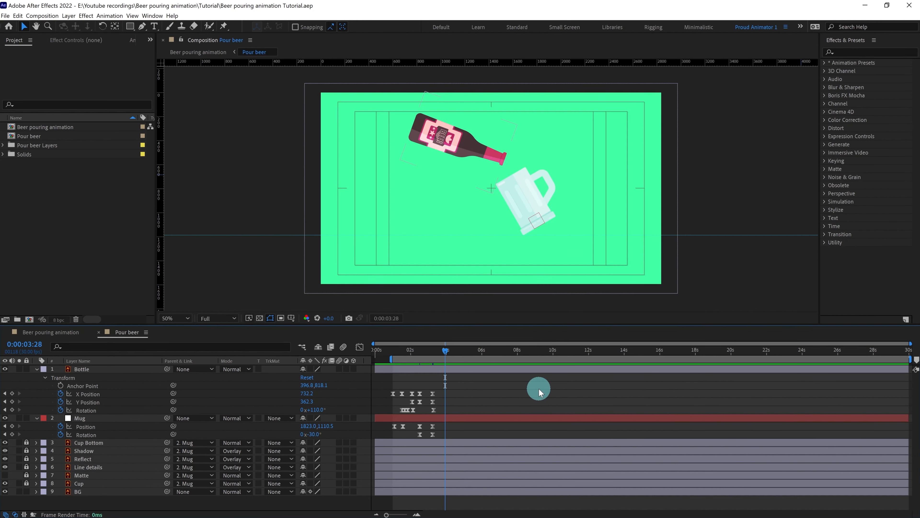
click(506, 199)
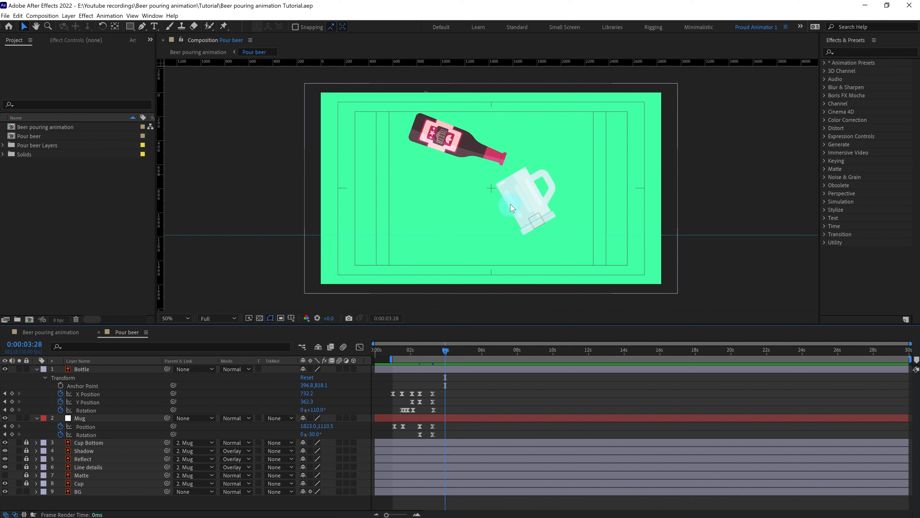
click(491, 170)
click(513, 190)
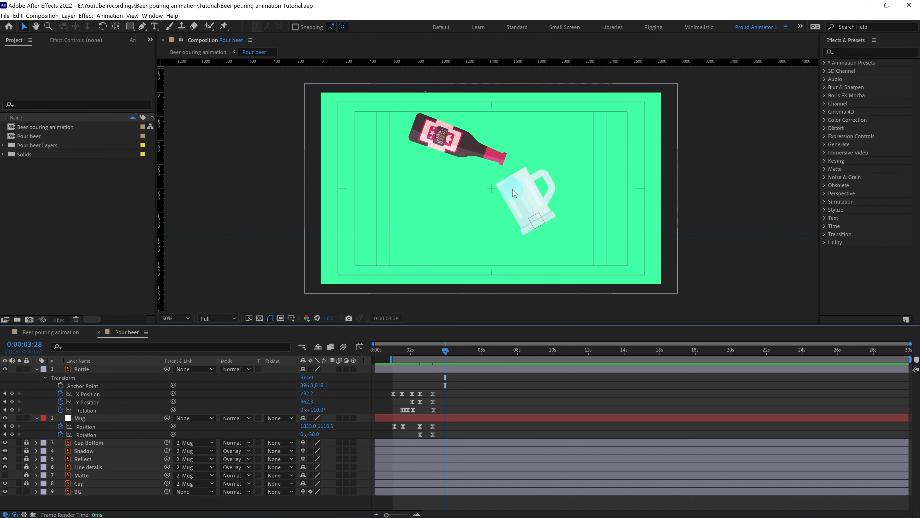
Create a composition named Liquid trail, 2836 × 1595 px at 30 fps with a 30-second duration
click(29, 320)
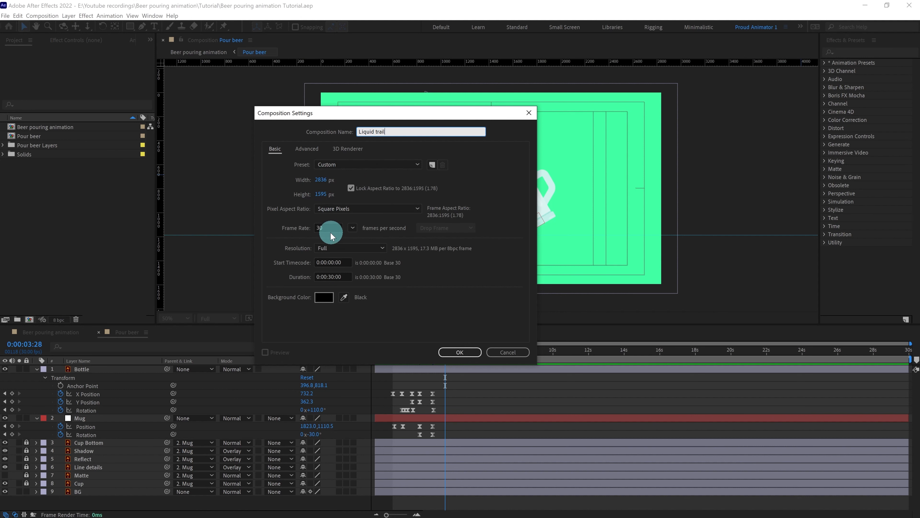
click(459, 352)
Add a black solid at composition size, 2836 × 1595 px, to the Liquid trail composition
right_click(259, 410)
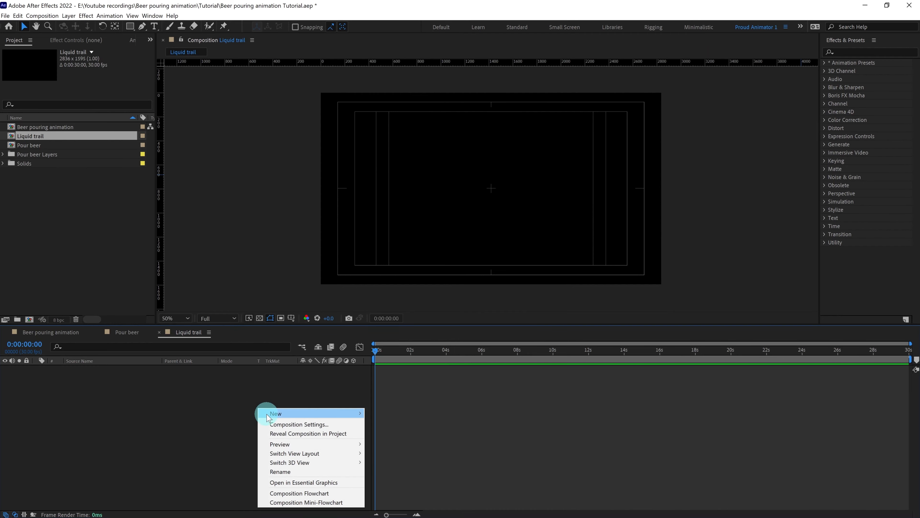
mouse_move(286, 412)
click(380, 434)
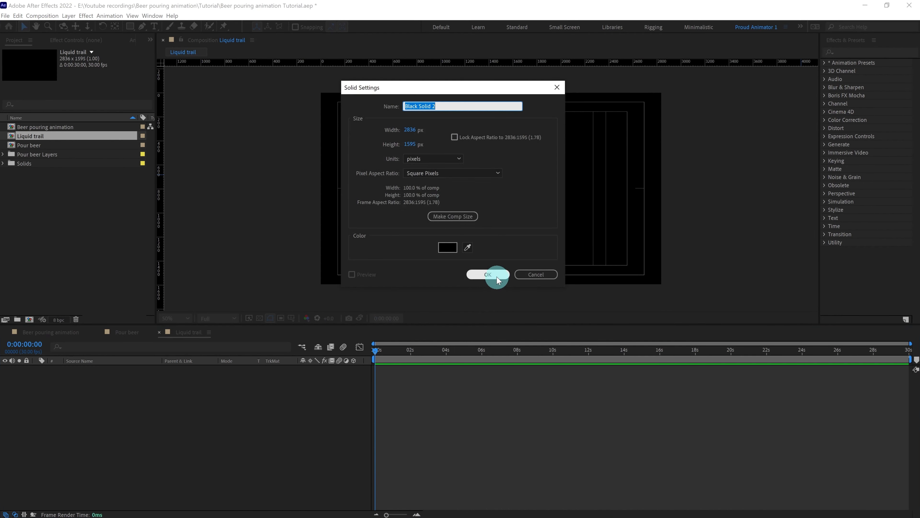
click(489, 275)
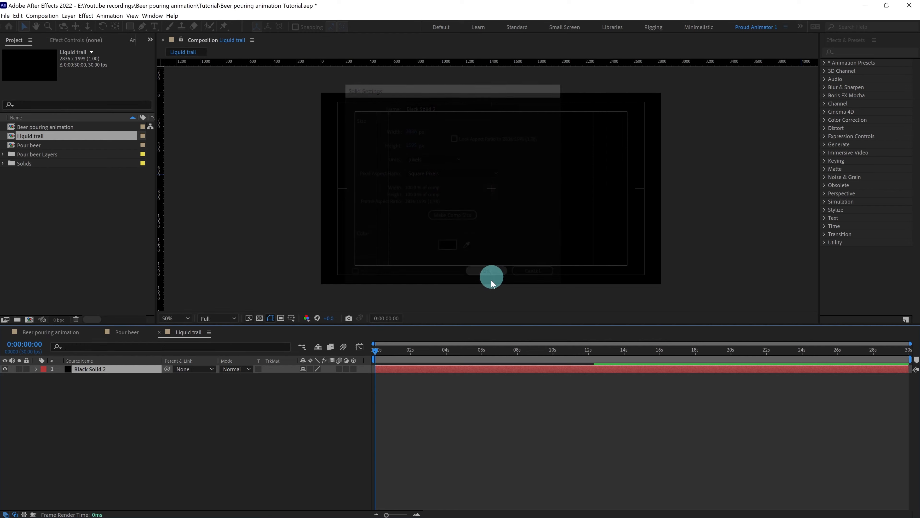
Apply the Particle Playground effect to the black solid and expand its Cannon settings
click(859, 52)
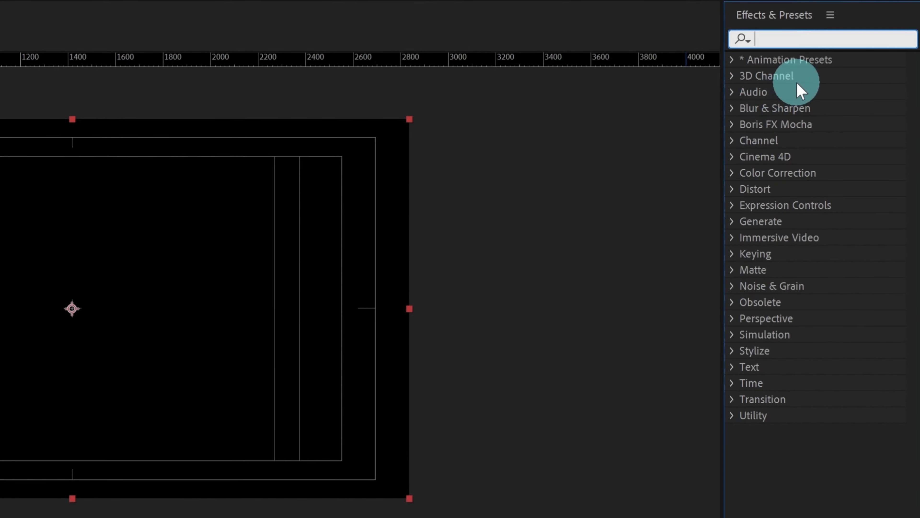
text(partic)
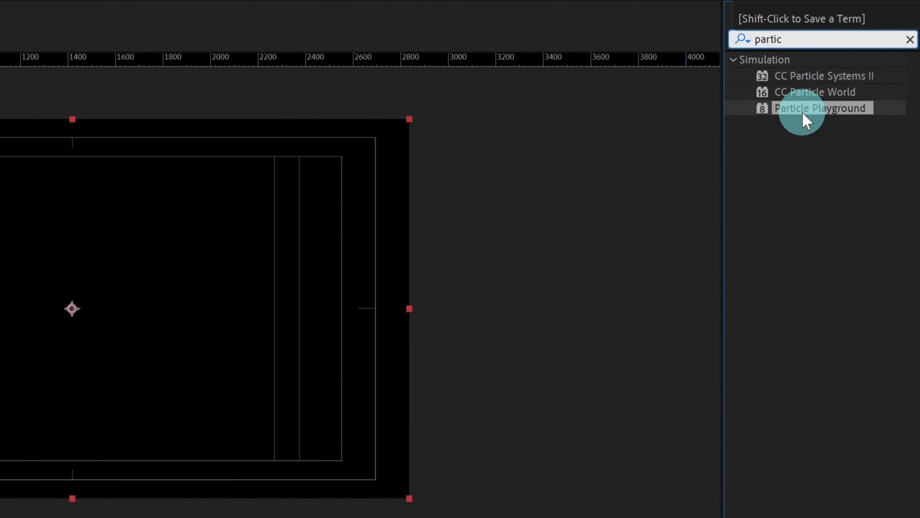
drag(803, 116, 119, 370)
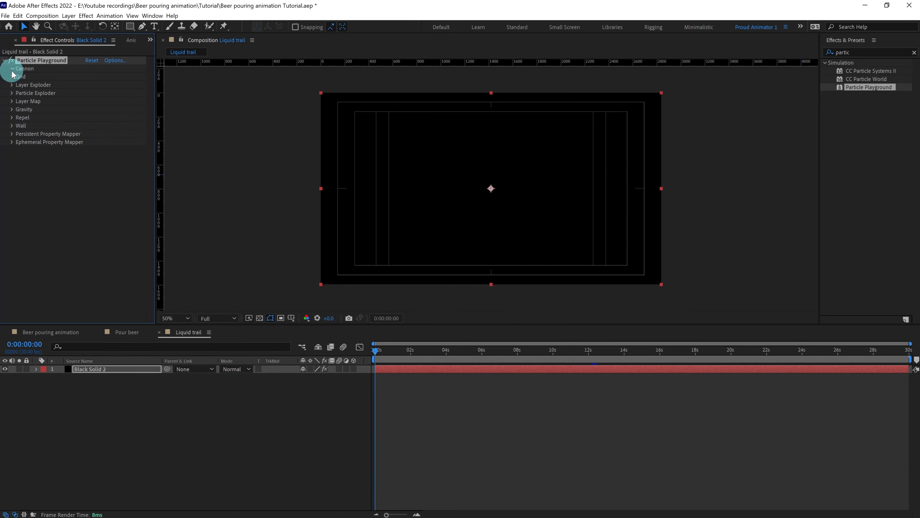
click(12, 71)
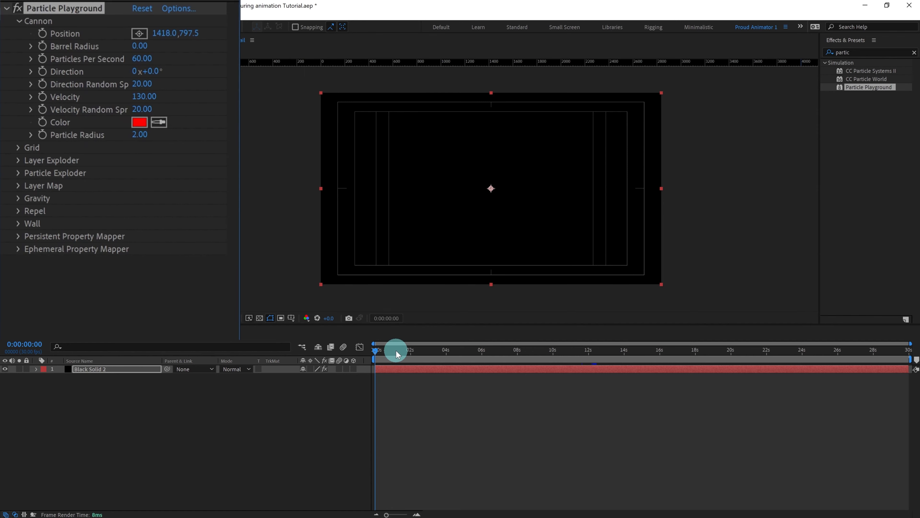
Scrub through the default particle stream and shorten the work area to end at about 12 seconds
drag(385, 351, 462, 358)
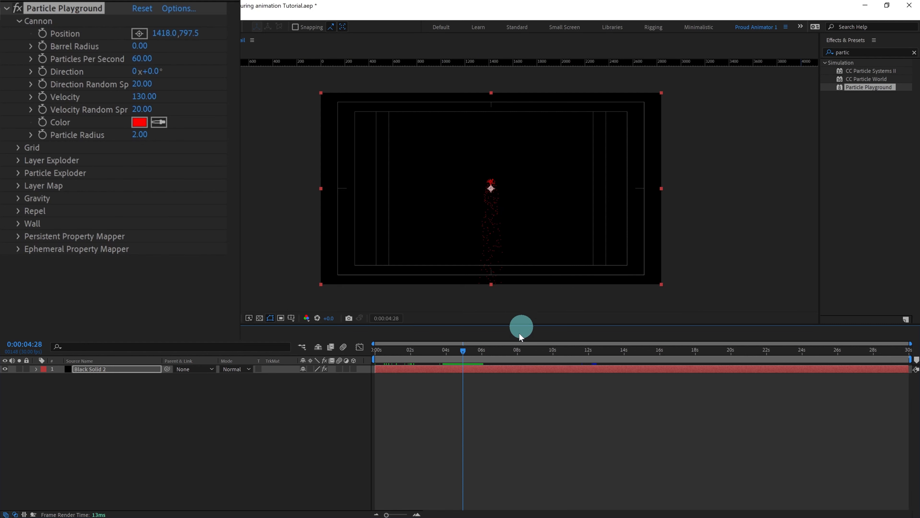
drag(579, 351, 451, 354)
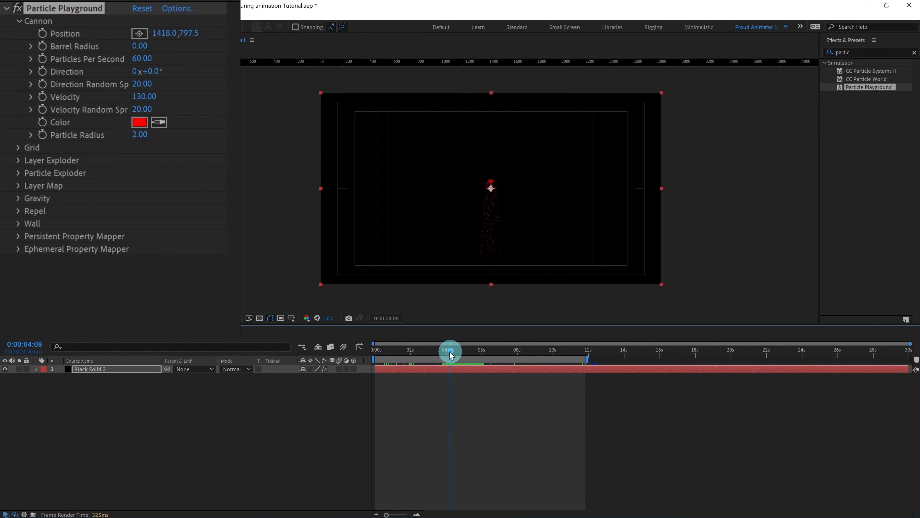
Set the Cannon's Direction to 90° and its Particle Radius to 10
click(150, 71)
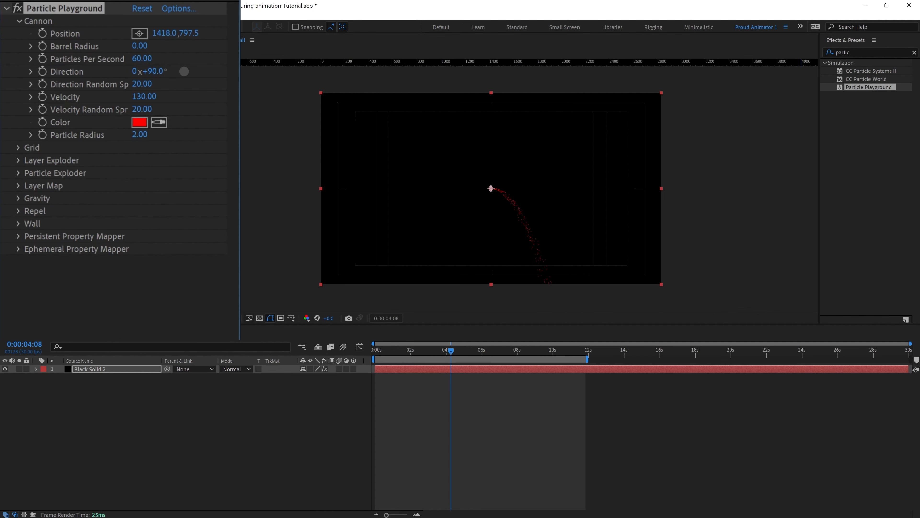
click(138, 139)
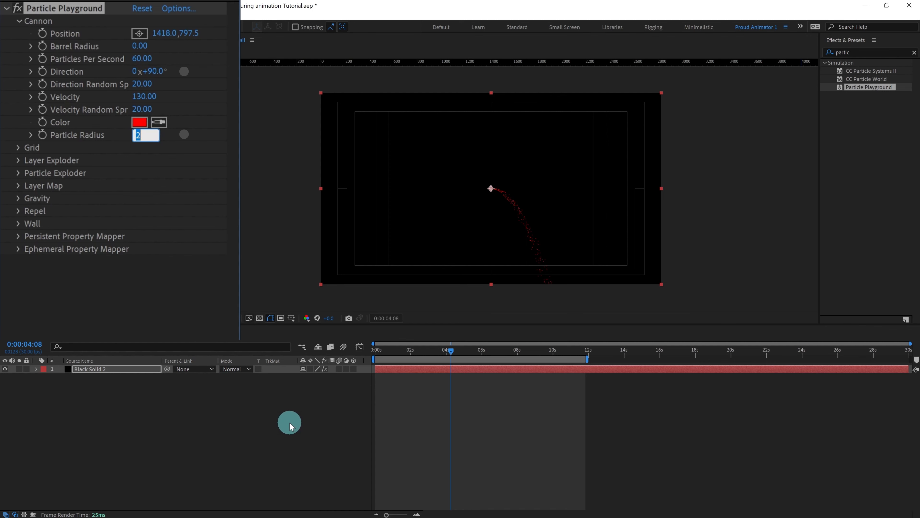
text(10)
key(Return)
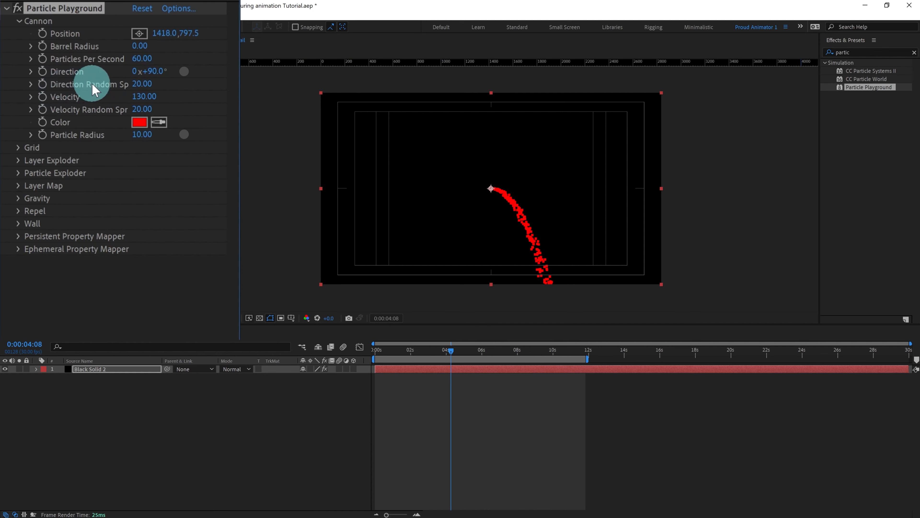
Add the expression wiggle(2,15) to the Cannon's Direction Random Spread and preview the stream from the start
alt+click(42, 85)
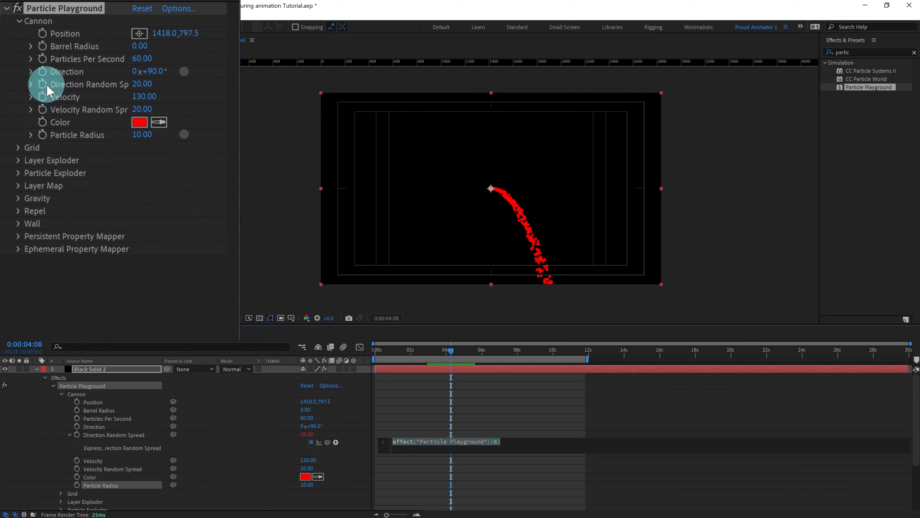
text(wiggle()
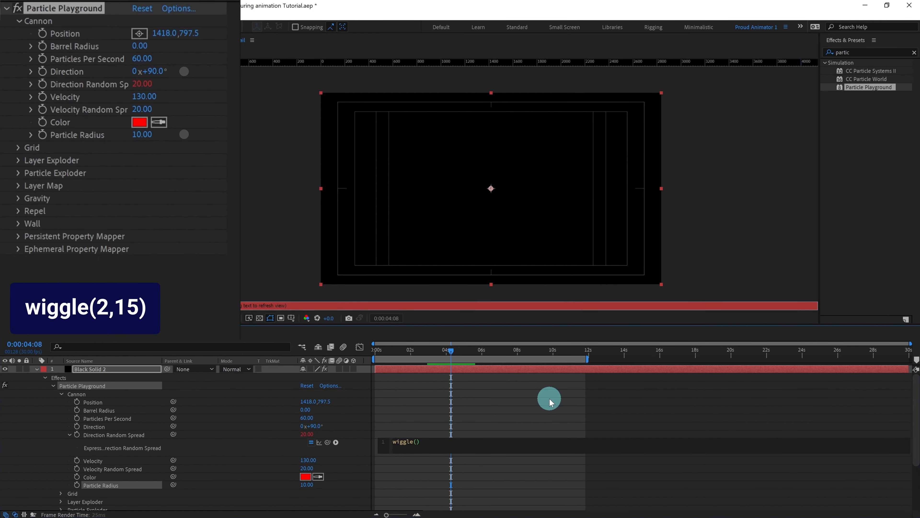
text(2,15)
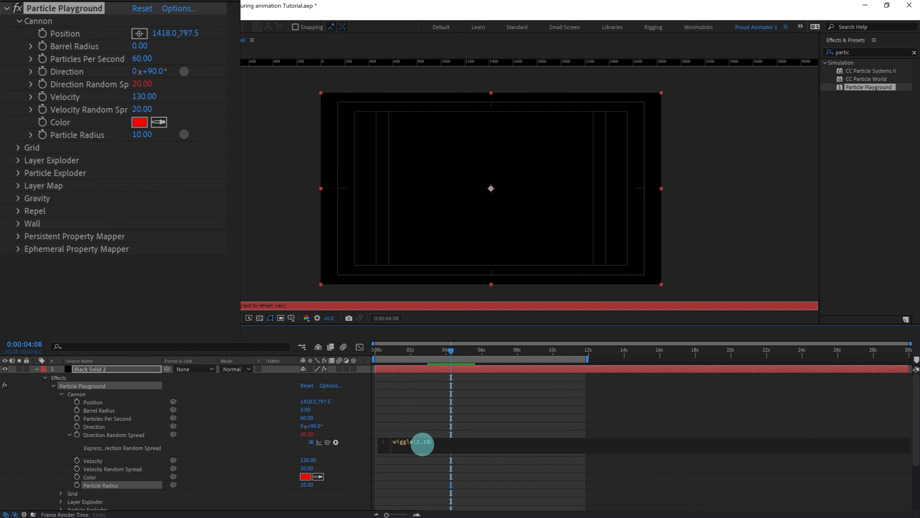
click(409, 386)
drag(399, 351, 360, 349)
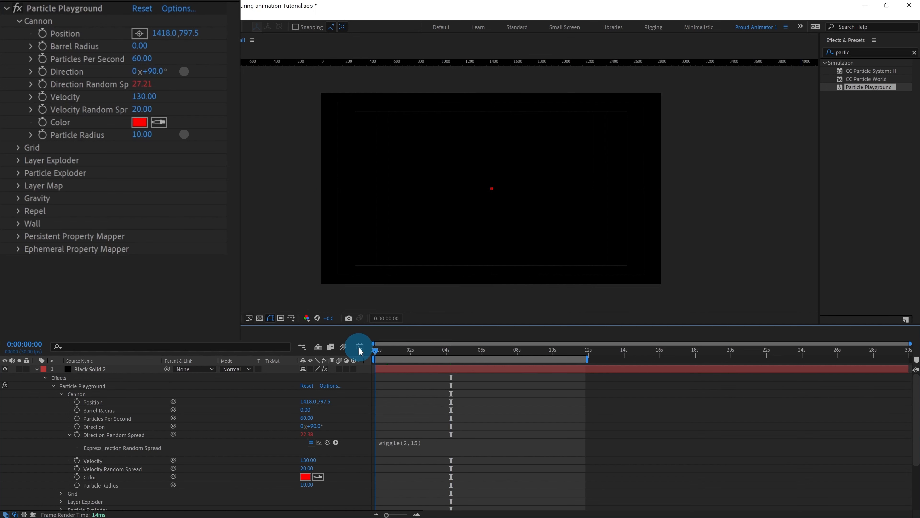
click(417, 391)
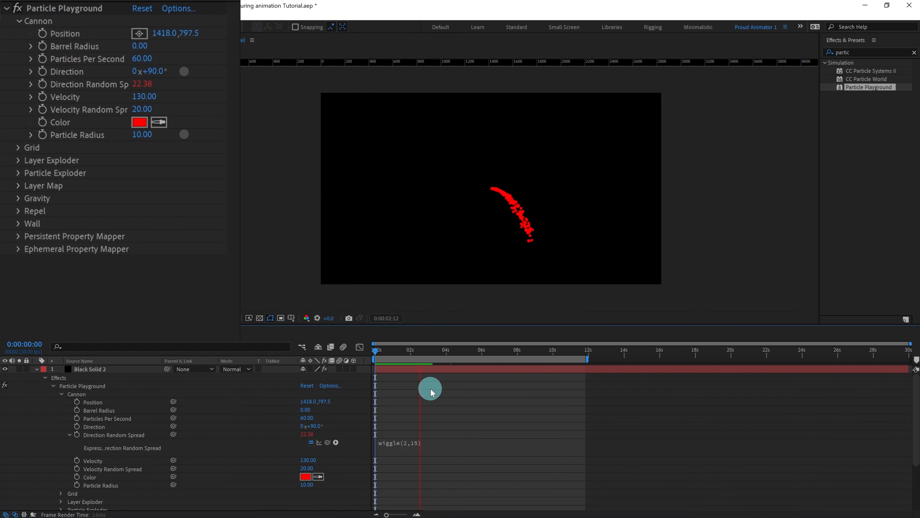
Set the Particle Playground Gravity Force to 2000 and preview the falling stream
click(36, 202)
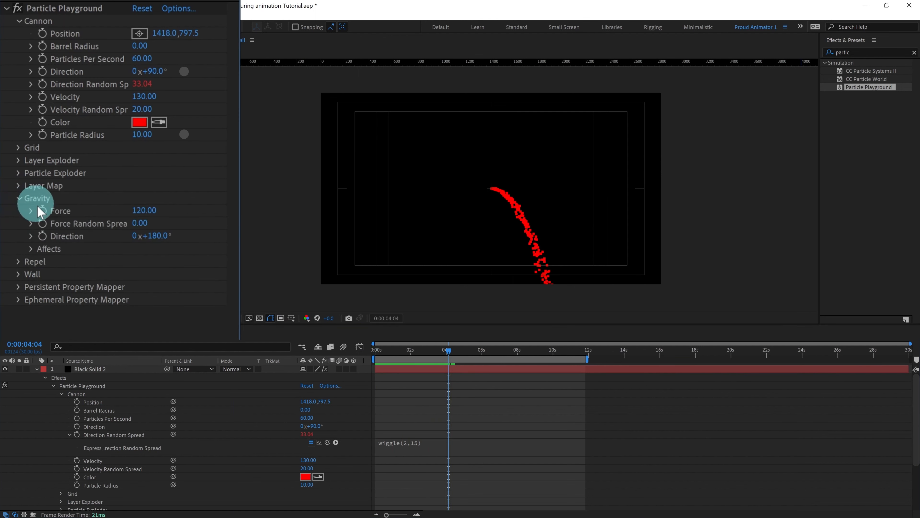
click(145, 213)
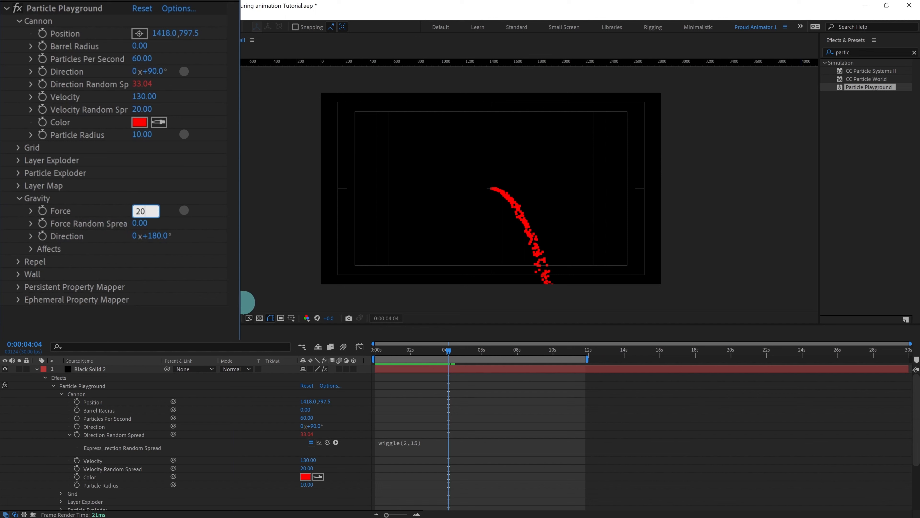
key(Return)
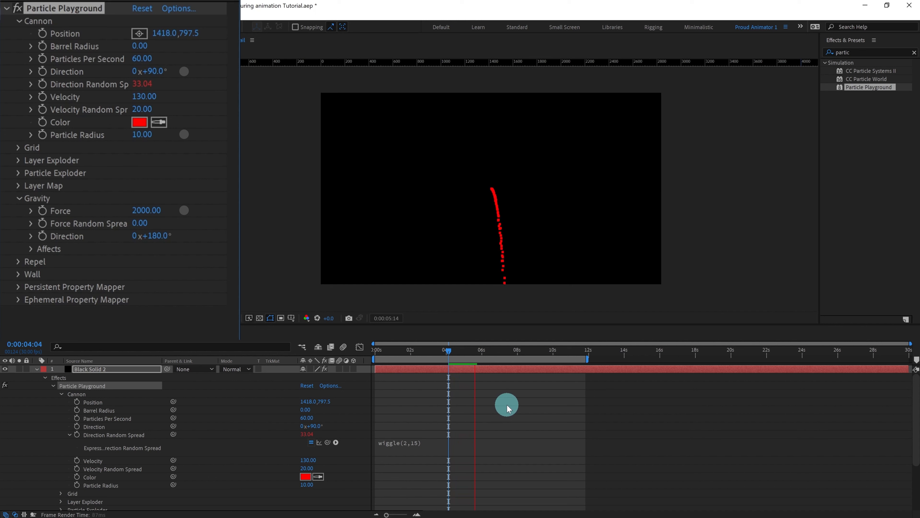
click(395, 360)
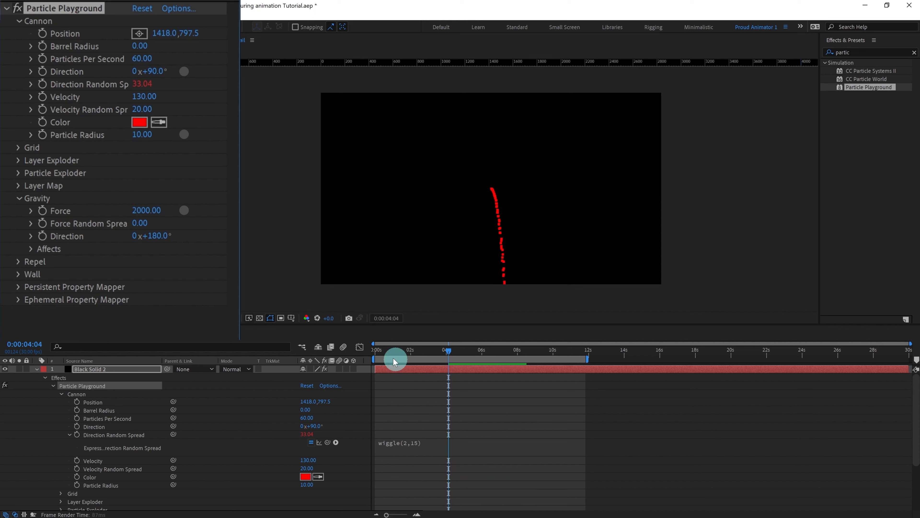
click(395, 350)
Set Particles Per Second to 200, Gravity Force to 1000 and the spread expression to wiggle(2,40), and preview the stream
drag(151, 71, 170, 70)
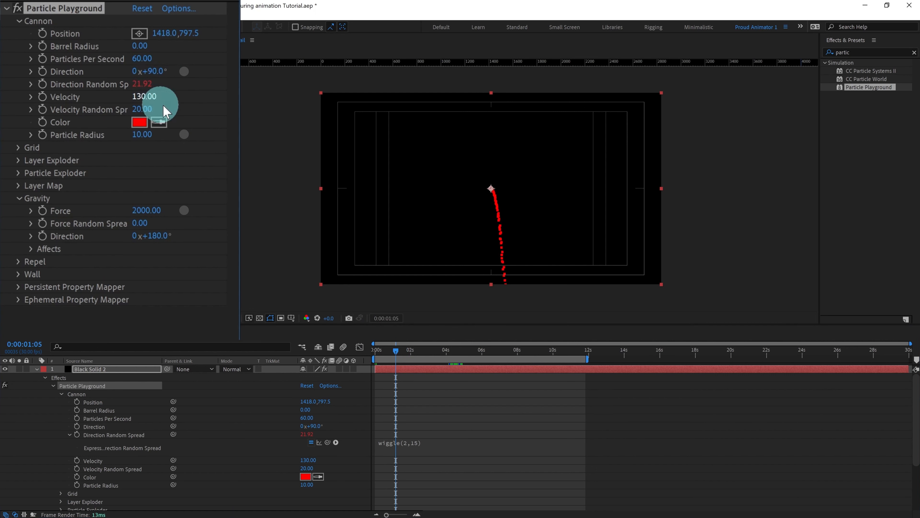
click(373, 350)
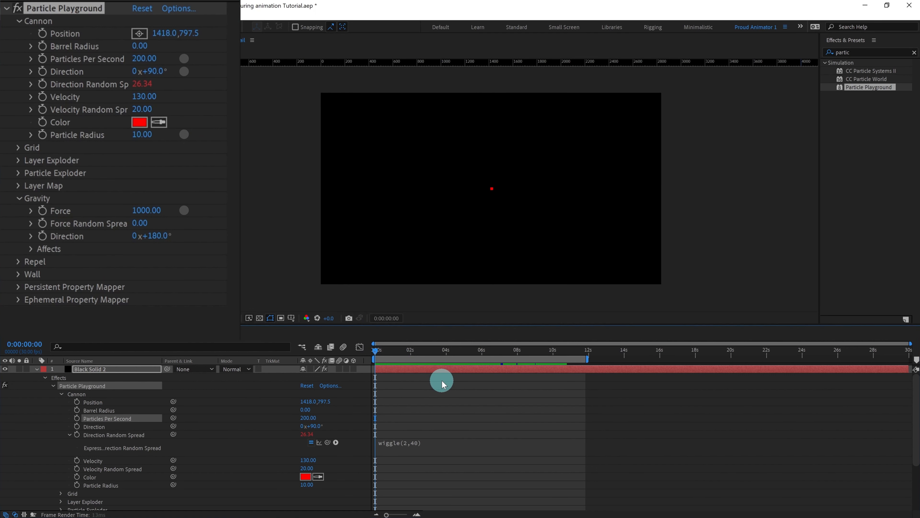
key(space)
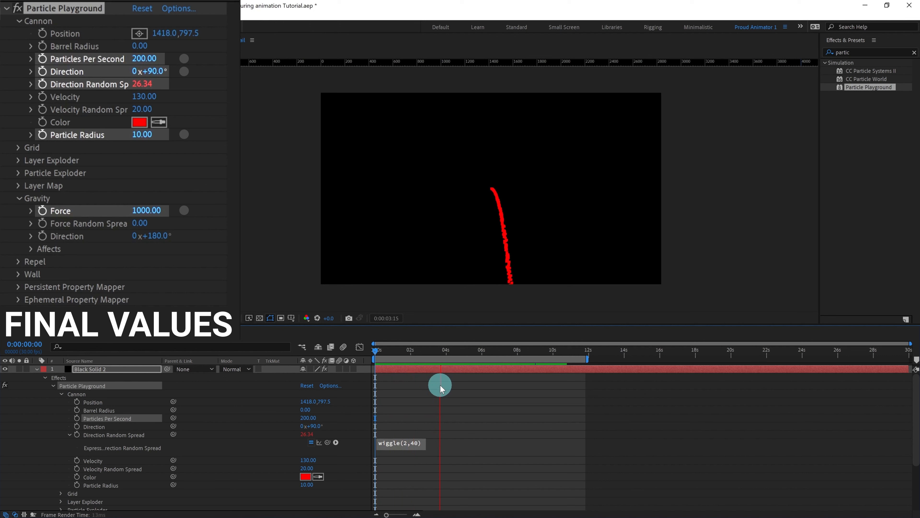
key(space)
Apply Gaussian Blur (Legacy) to the particle solid and set its Blurriness to 40
click(133, 376)
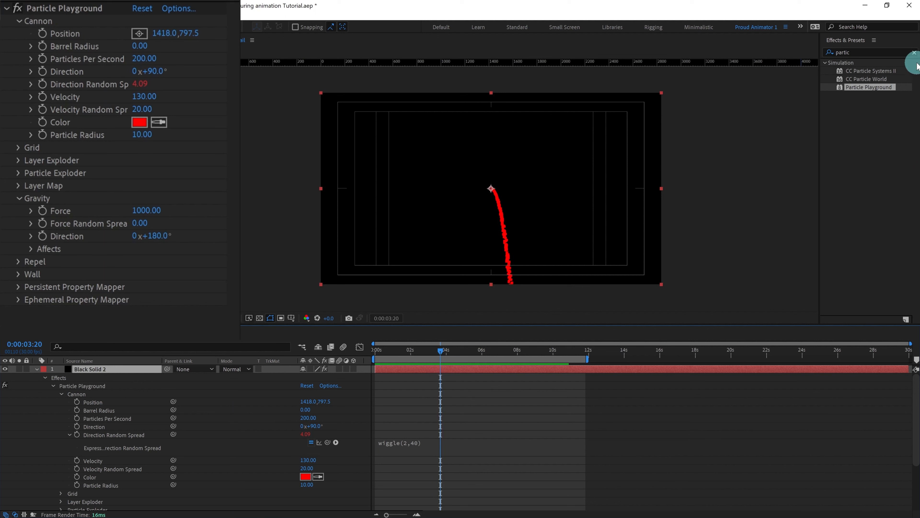
click(914, 53)
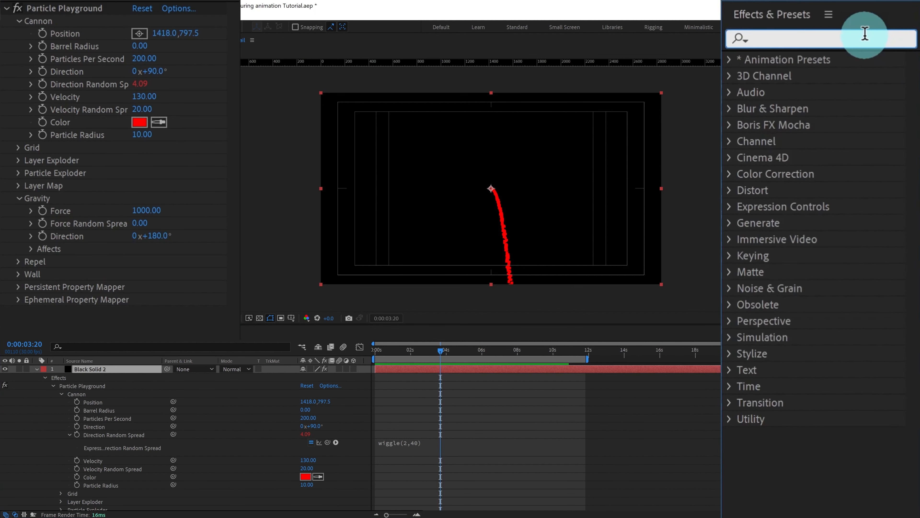
text(gau)
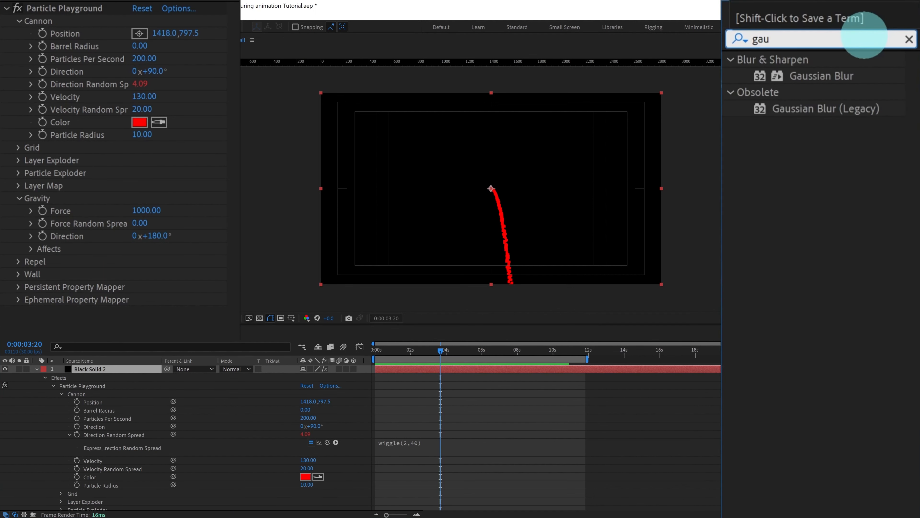
click(813, 81)
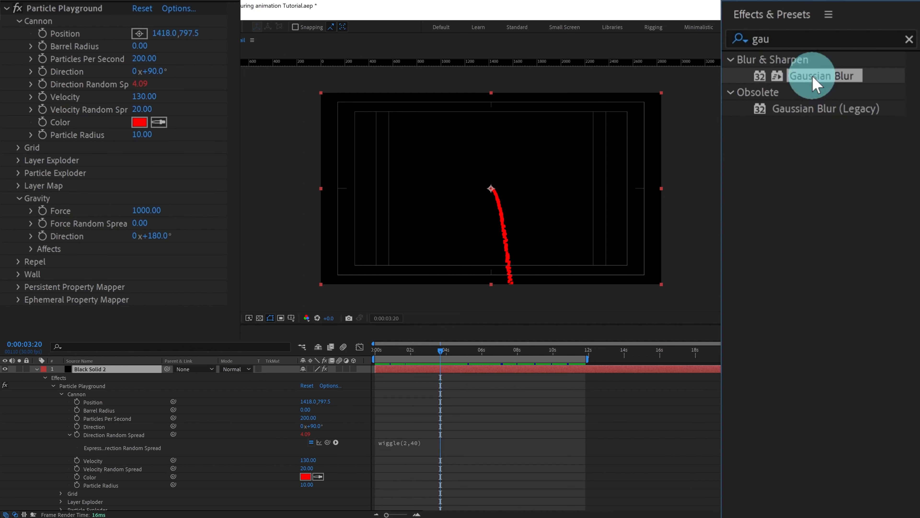
click(820, 111)
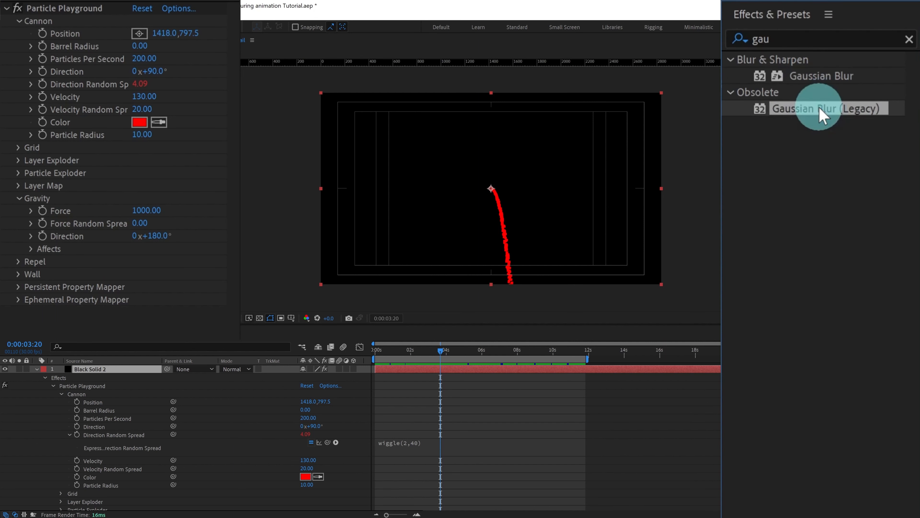
double_click(852, 111)
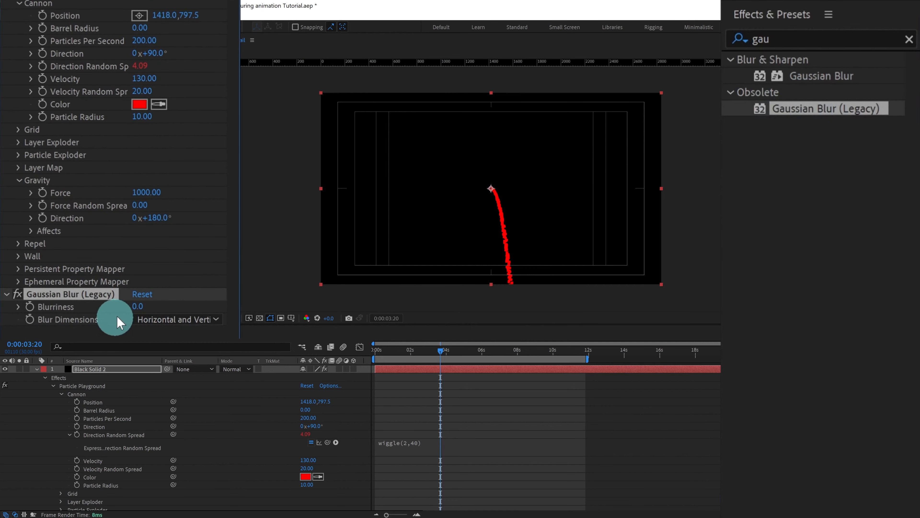
click(136, 306)
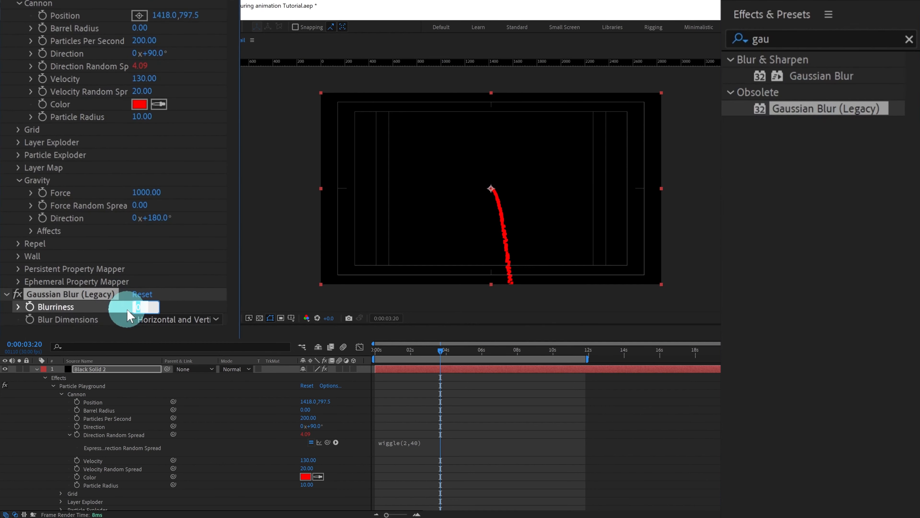
key(Return)
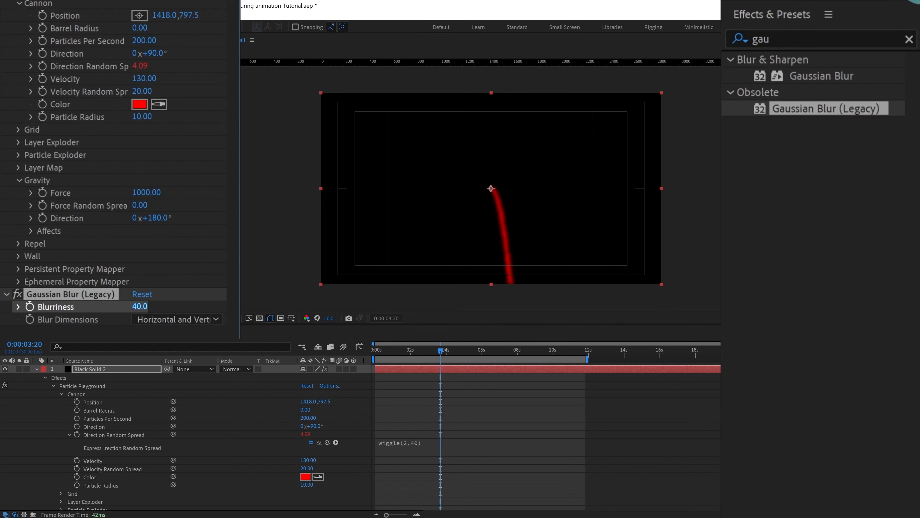
Find the Matte Choker effect and apply it to the particle solid after the Gaussian Blur
click(909, 39)
click(831, 38)
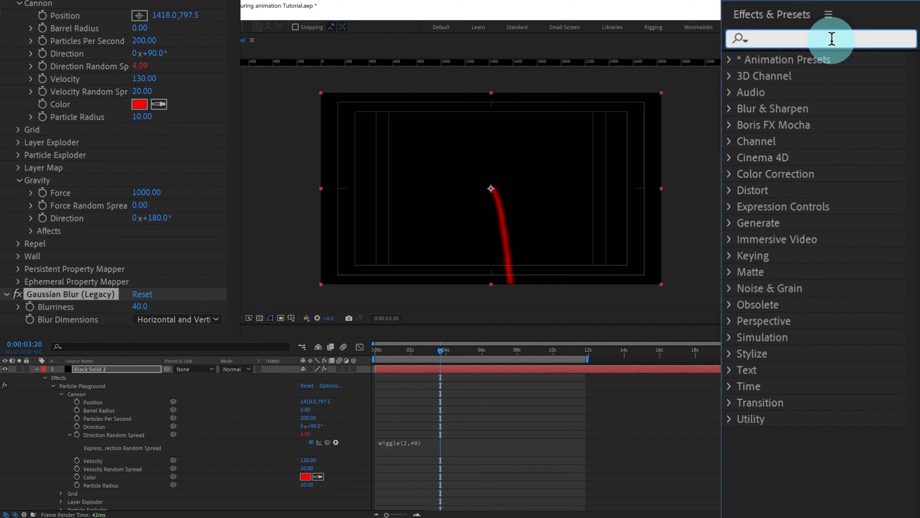
text(matte)
drag(768, 206, 242, 281)
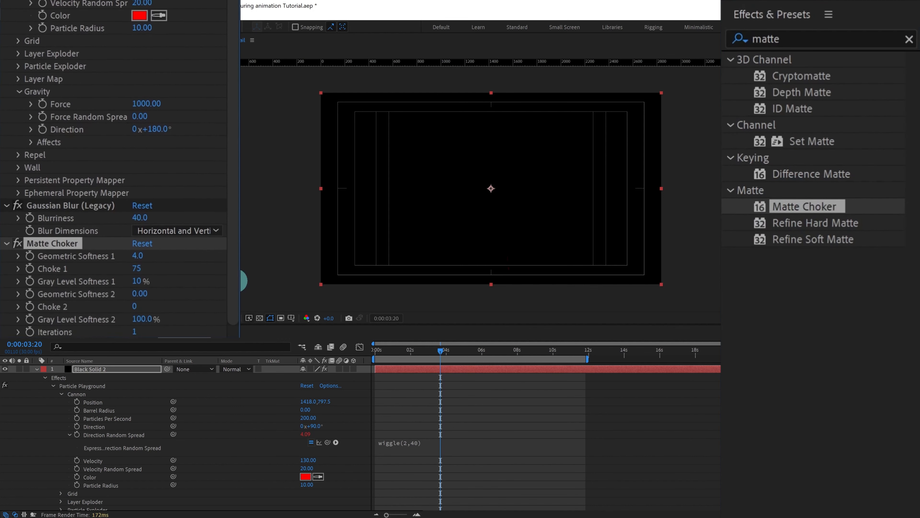
Set Matte Choker's Choke 1 to -100 and Gray Level Softness 1 to 0%, and preview the stream
click(137, 268)
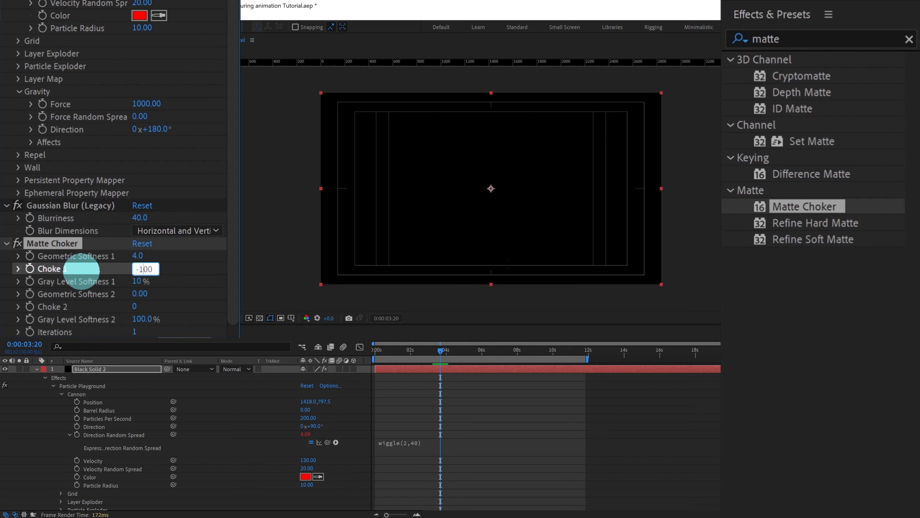
key(Return)
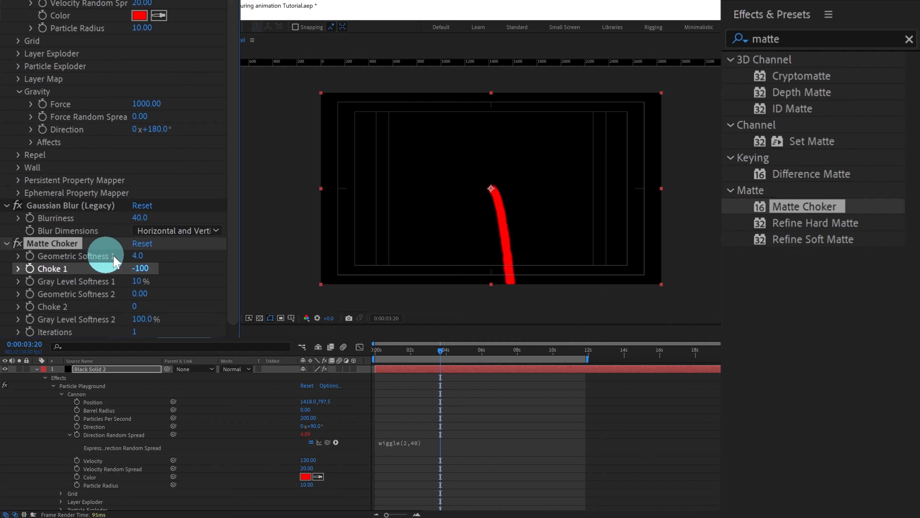
drag(140, 281, 108, 279)
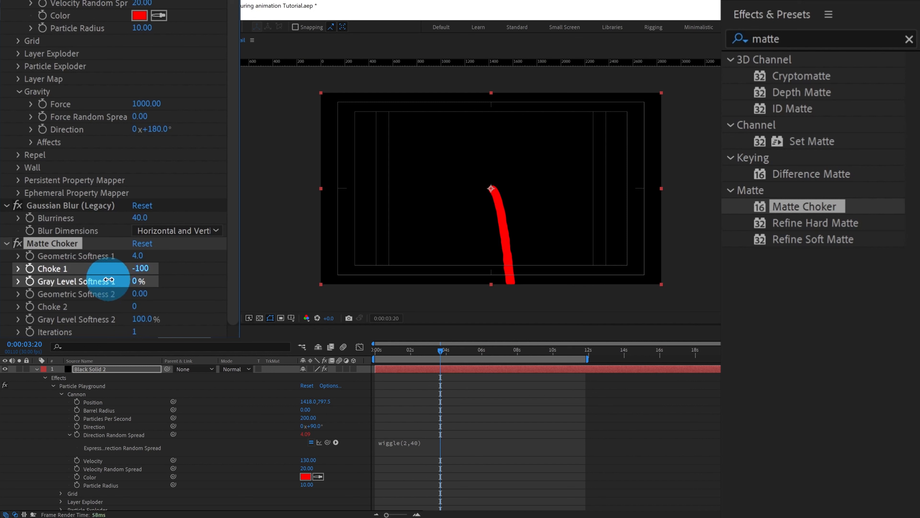
key(space)
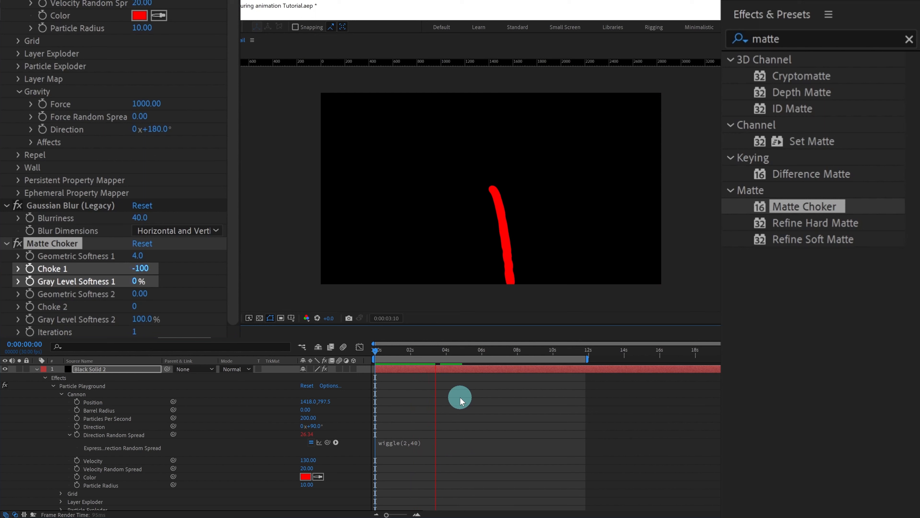
key(space)
Insert the Liquid trail composition into Pour beer directly below the Bottle layer, starting at 0:00:02:26
click(496, 437)
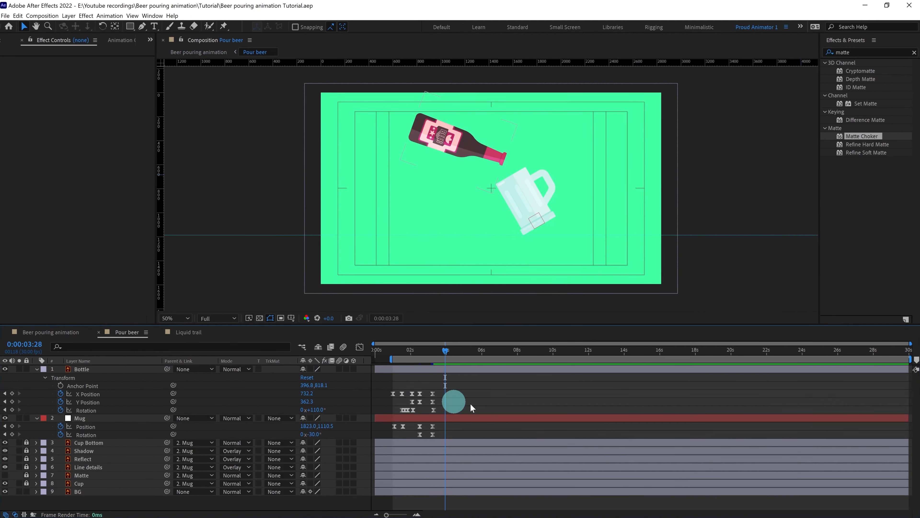
mouse_move(430, 351)
mouse_down()
mouse_move(440, 354)
mouse_move(429, 350)
mouse_up()
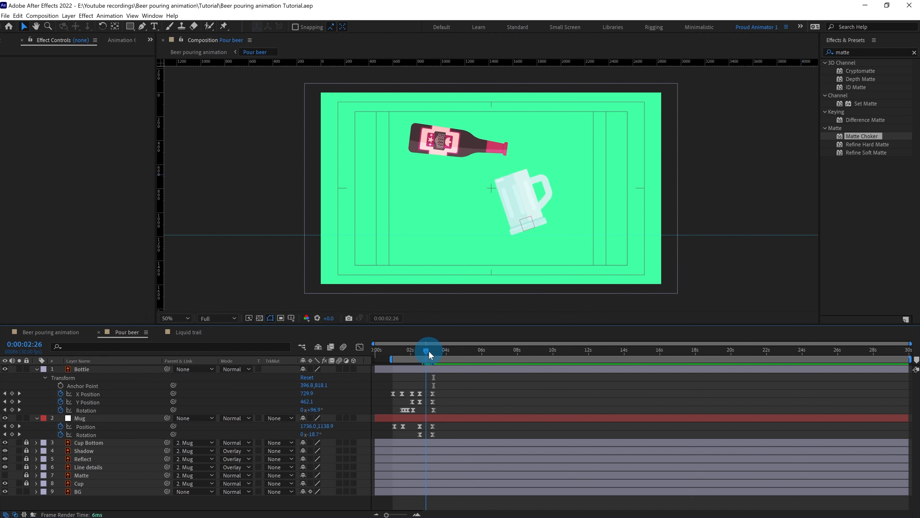
click(4, 40)
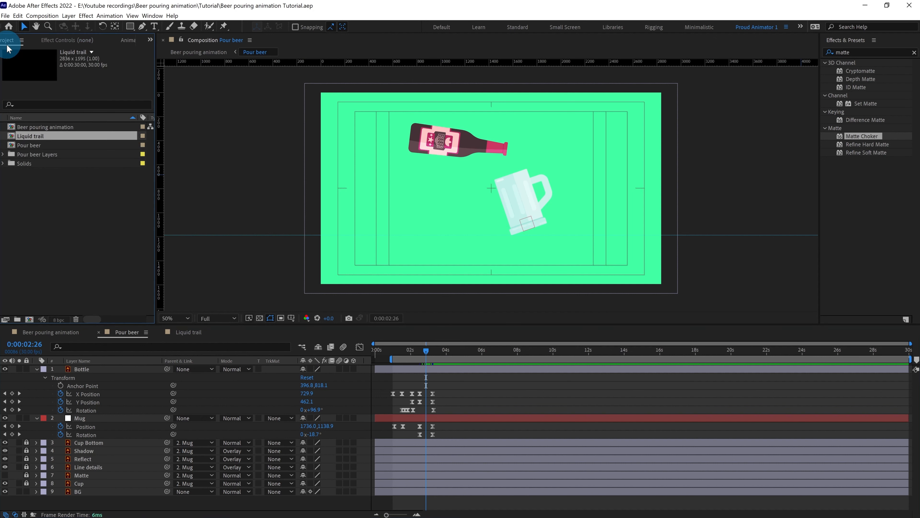
drag(50, 135, 310, 403)
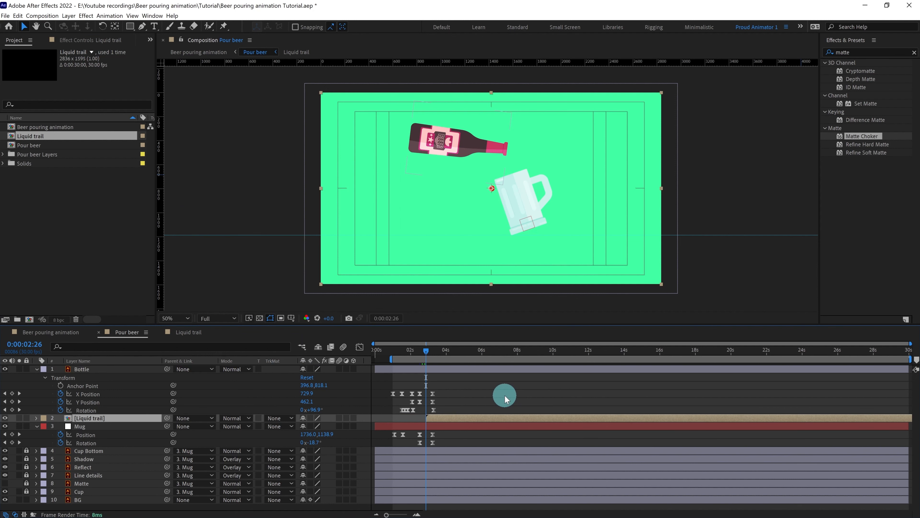
Move the Liquid trail layer onto the bottle's mouth and preview the pour
scroll(500, 206, up, 2)
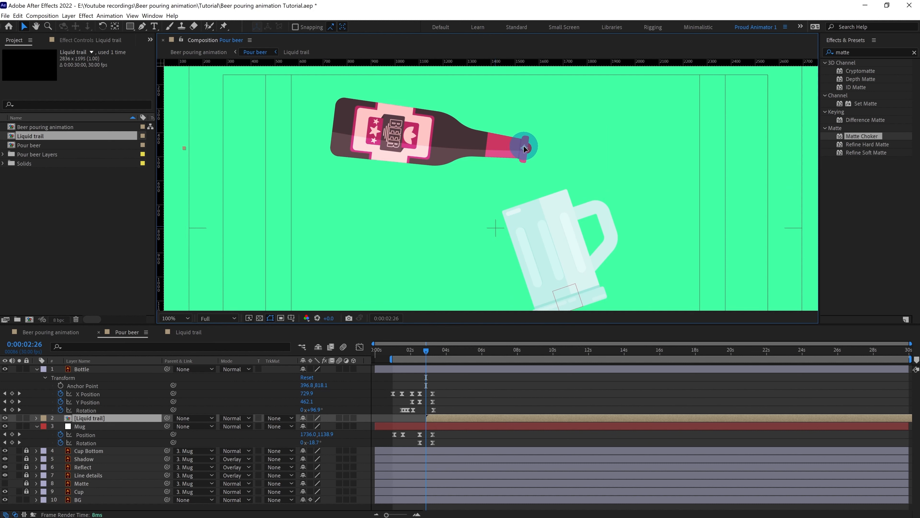
drag(522, 147, 522, 146)
scroll(552, 169, down, 1)
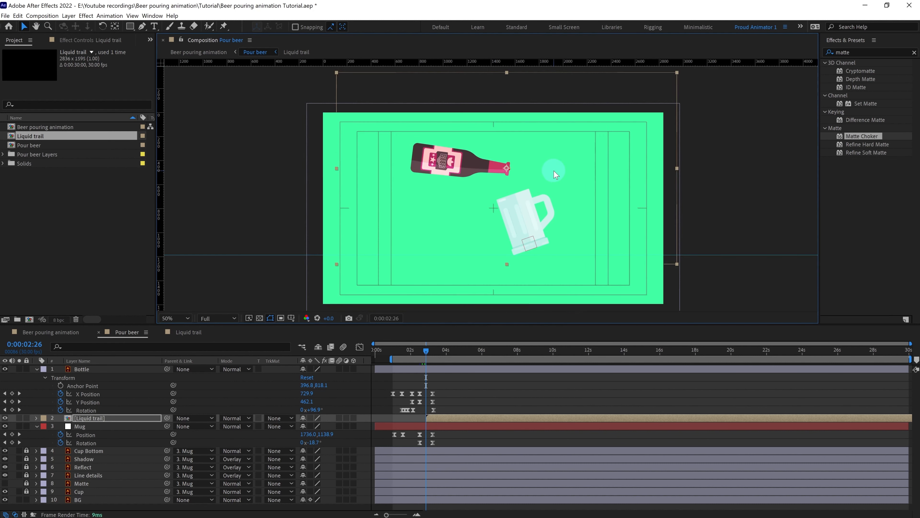
drag(573, 184, 584, 142)
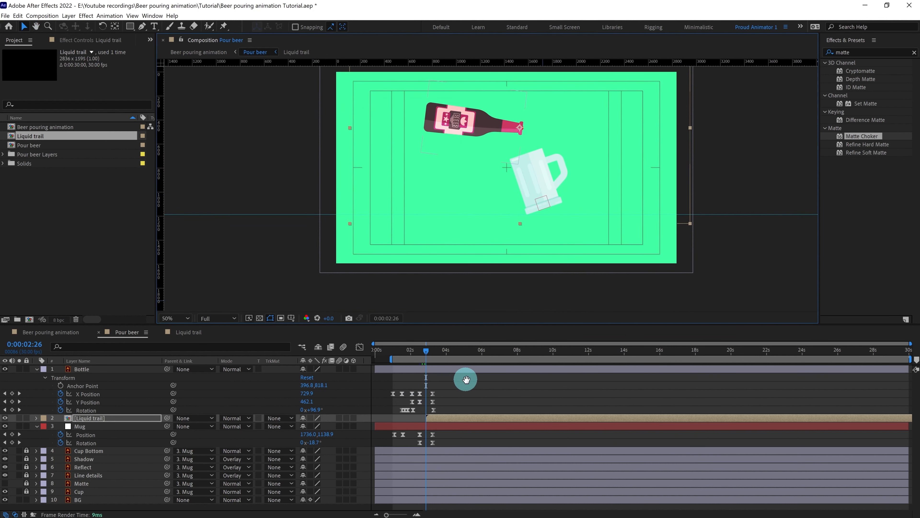
key(space)
key(space)
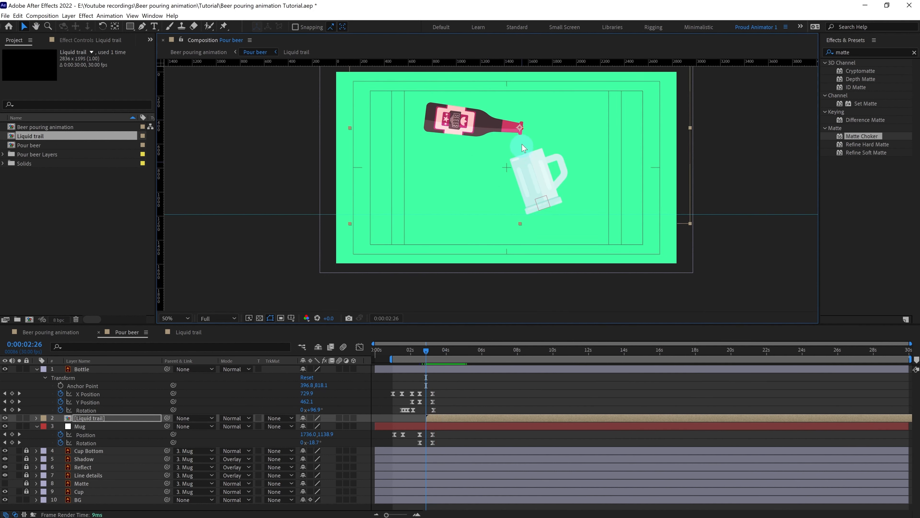
Add a Position keyframe of 1530.0,464.5 to the Liquid trail layer at 0:00:02:26
scroll(522, 131, up, 2)
key(h)
drag(531, 113, 501, 154)
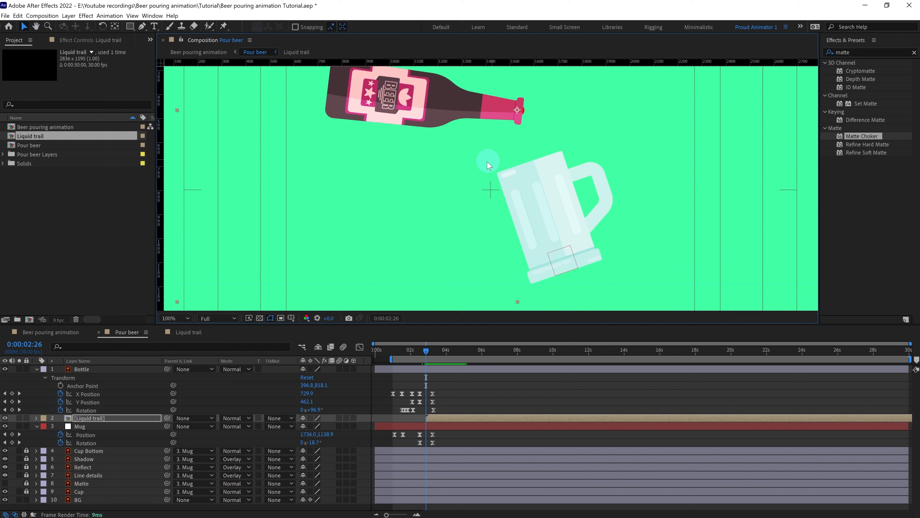
key(p)
click(61, 426)
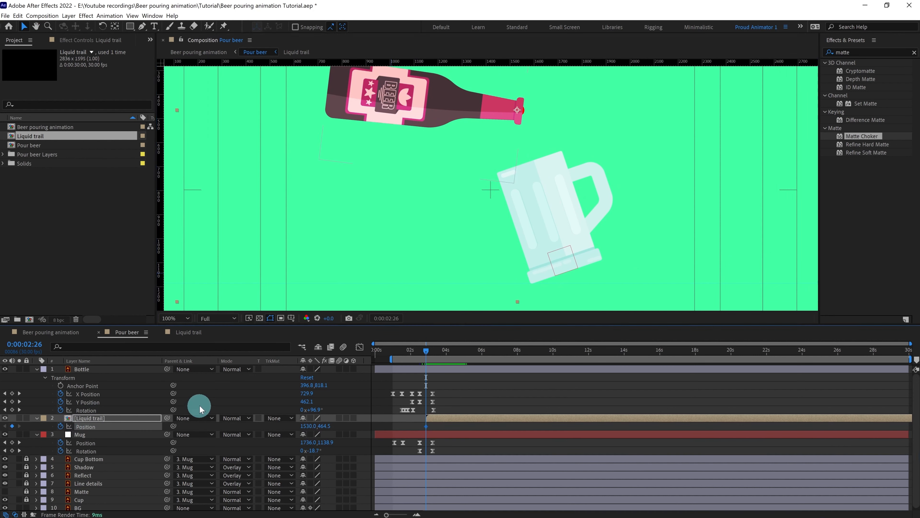
At 0:00:03:07, move the Liquid trail to the tilted bottle's mouth at 1506.5,532.5 and preview the stream
key(k)
scroll(528, 165, up, 1)
drag(528, 137, 528, 214)
drag(548, 114, 537, 144)
scroll(537, 144, down, 2)
key(space)
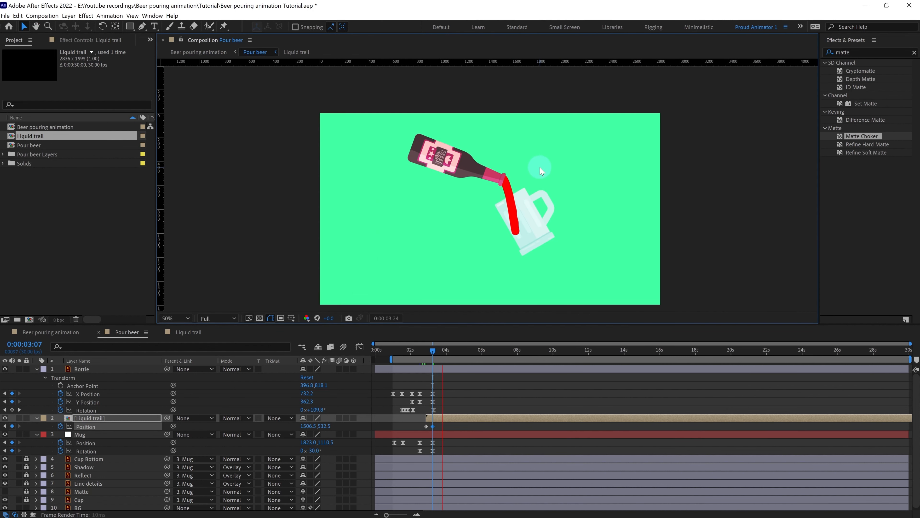
key(space)
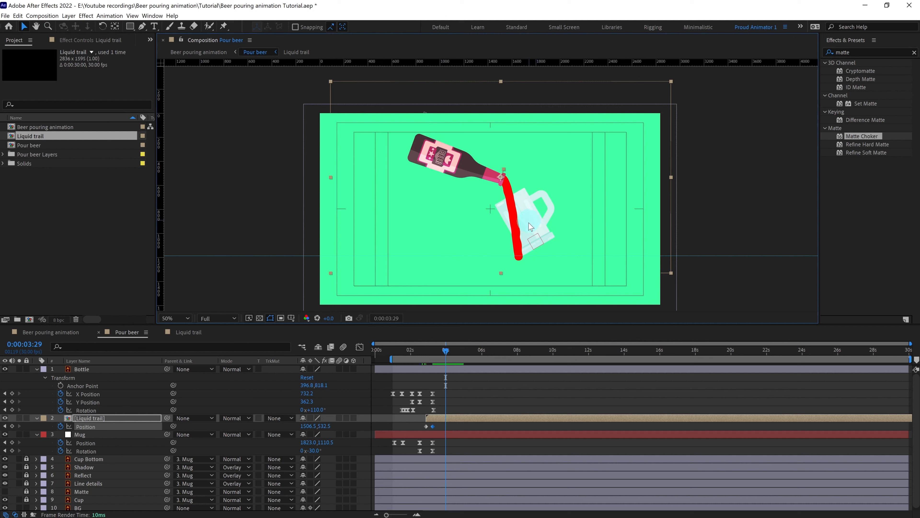
Shift the Mug's last two Position keyframes horizontally so it sits at 1867.0,1110.5 at 0:00:03:07
drag(493, 426, 477, 435)
key(j)
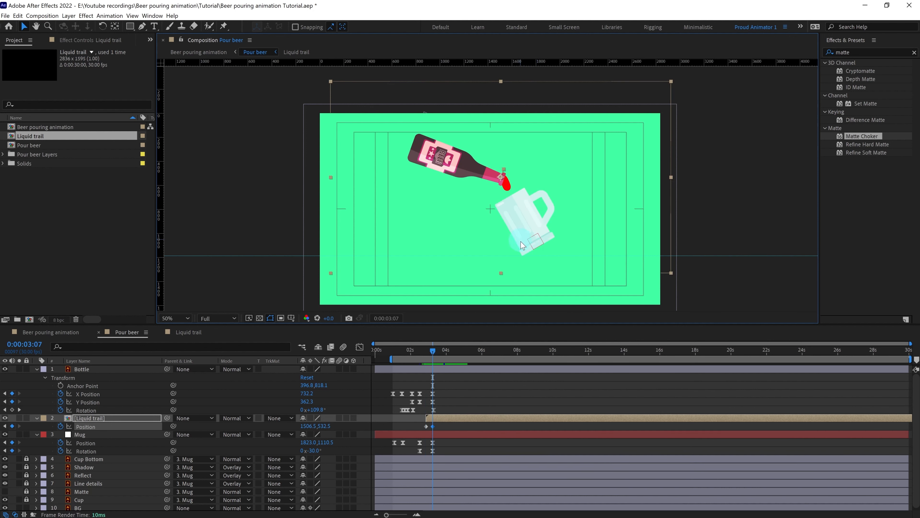
drag(440, 440, 417, 454)
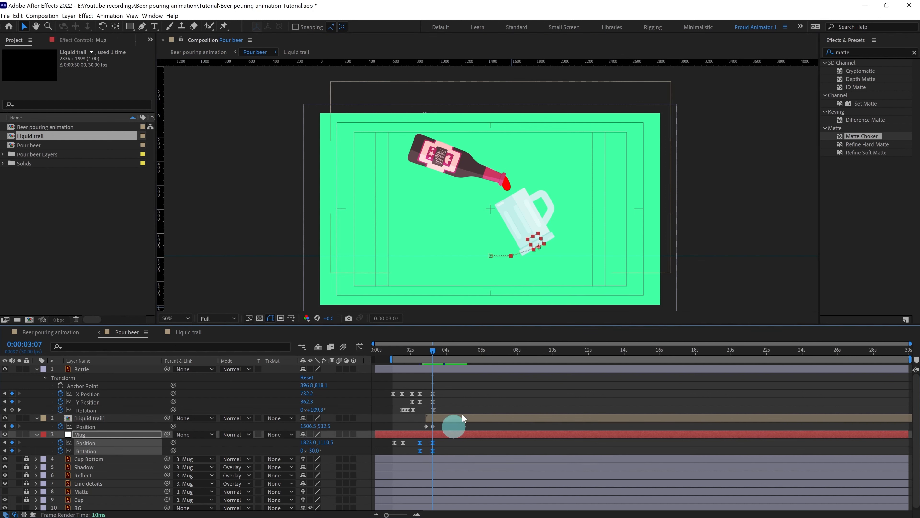
key(Right)
key(Right)
key(Right)
key(Right)
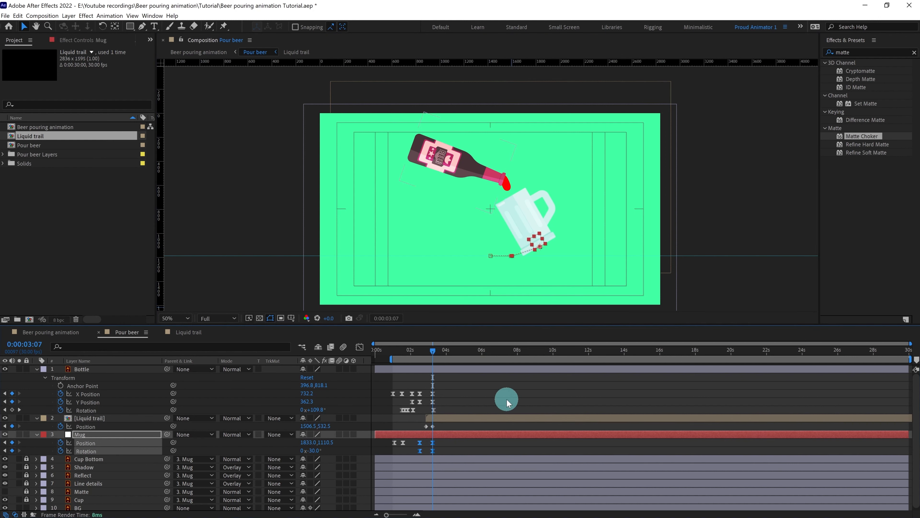
key(Right)
key(Right)
key(Right)
key(Right)
key(Right)
key(Right)
key(Right)
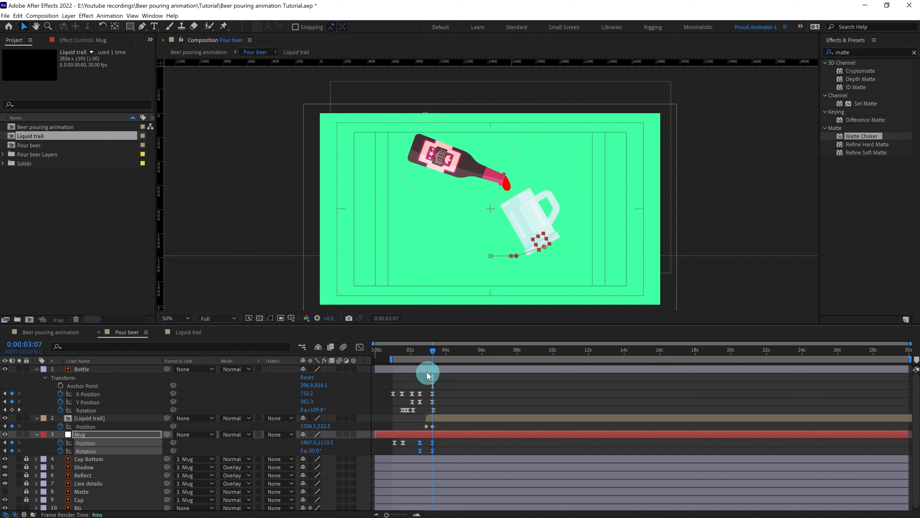
Set the Mug's Position at 0:00:02:15 to 1591.0,1186.3 from its preceding keyframe, and preview the pour
drag(410, 352, 420, 353)
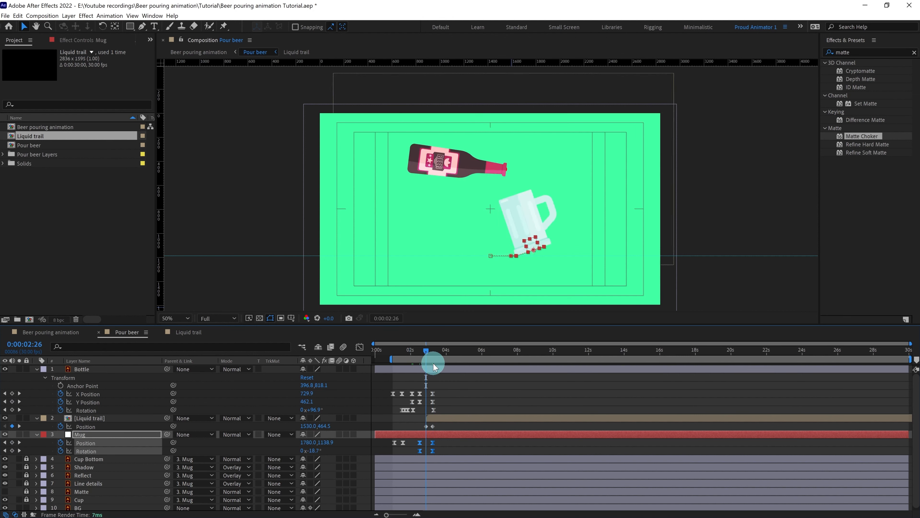
click(434, 429)
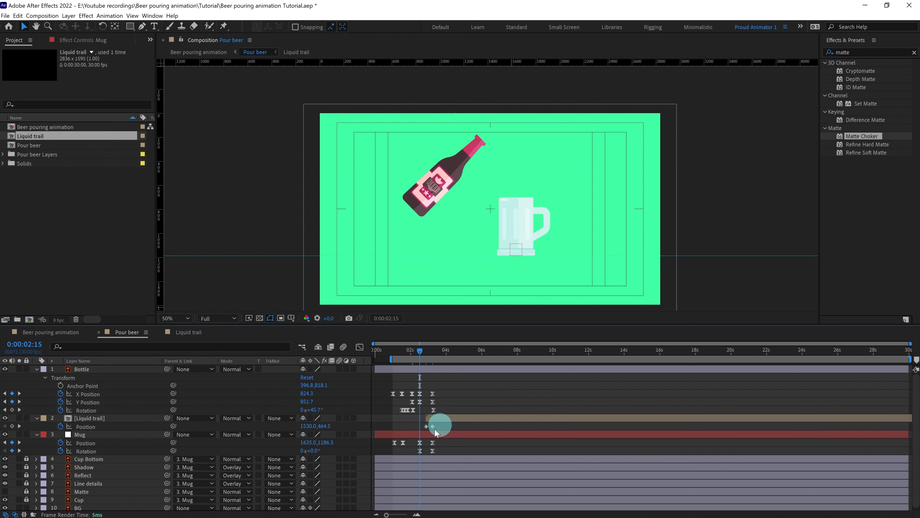
click(403, 442)
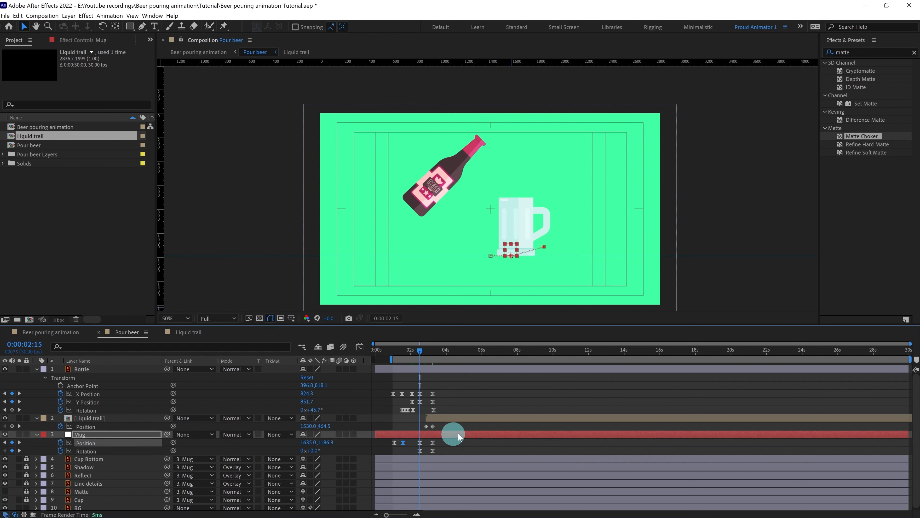
key(space)
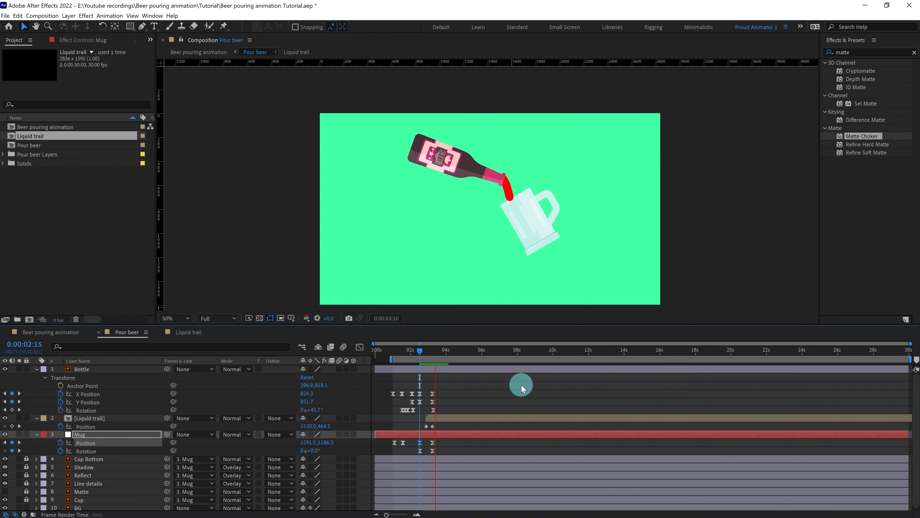
key(space)
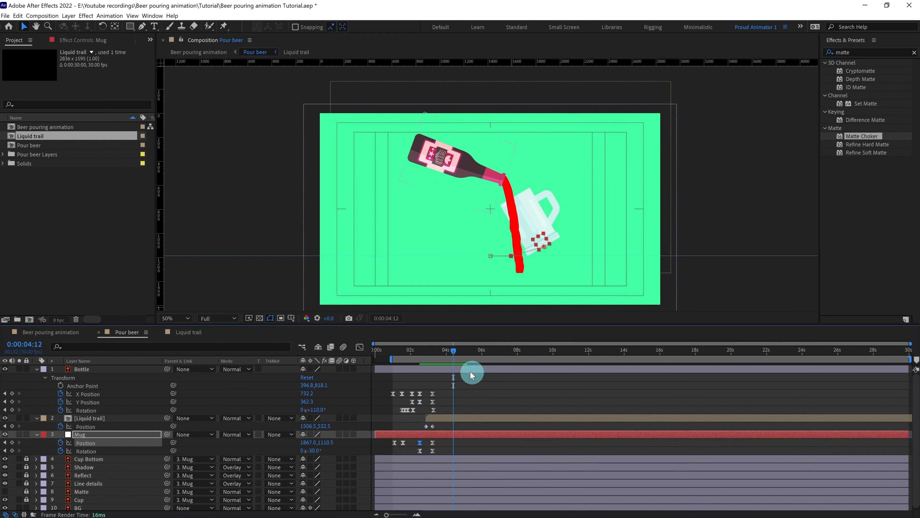
Turn on the visibility of the Matte layer that holds the beer in the mug
click(446, 417)
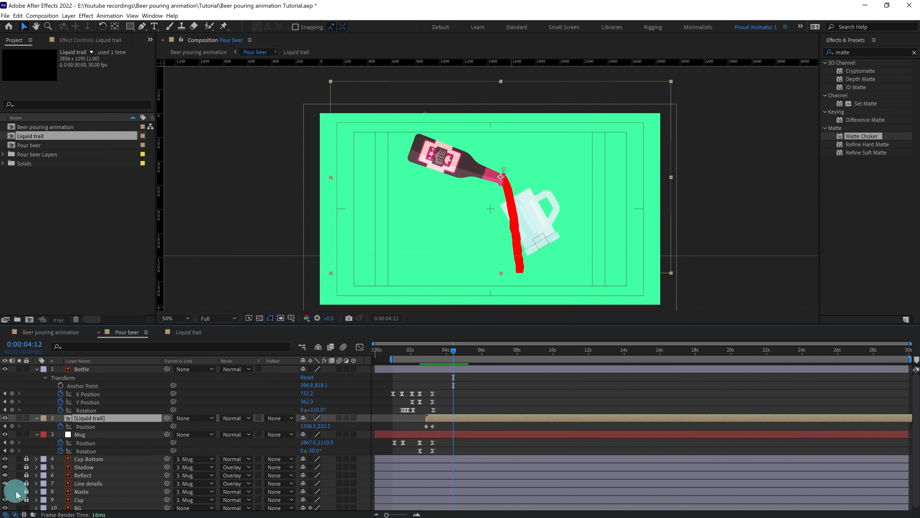
click(5, 492)
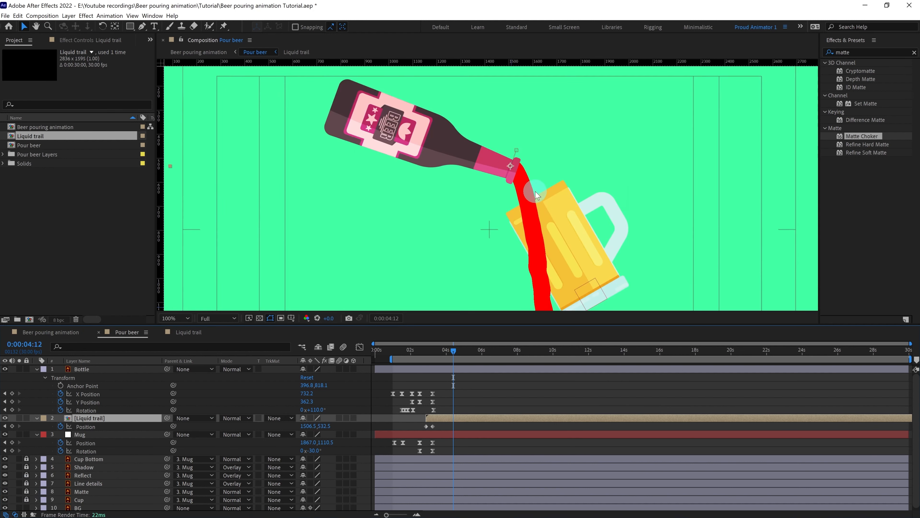
key(period)
scroll(581, 188, up, 1)
drag(634, 210, 552, 149)
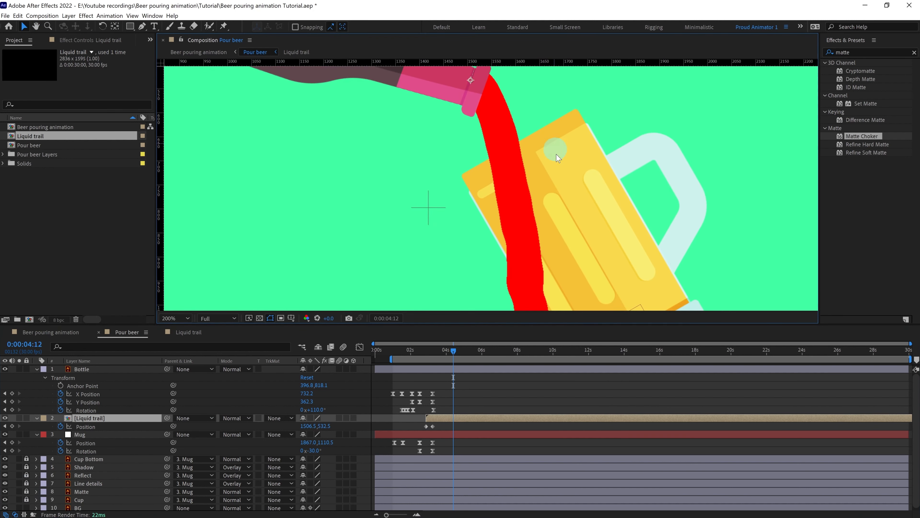
Apply the Fill effect to the Liquid trail layer
click(470, 405)
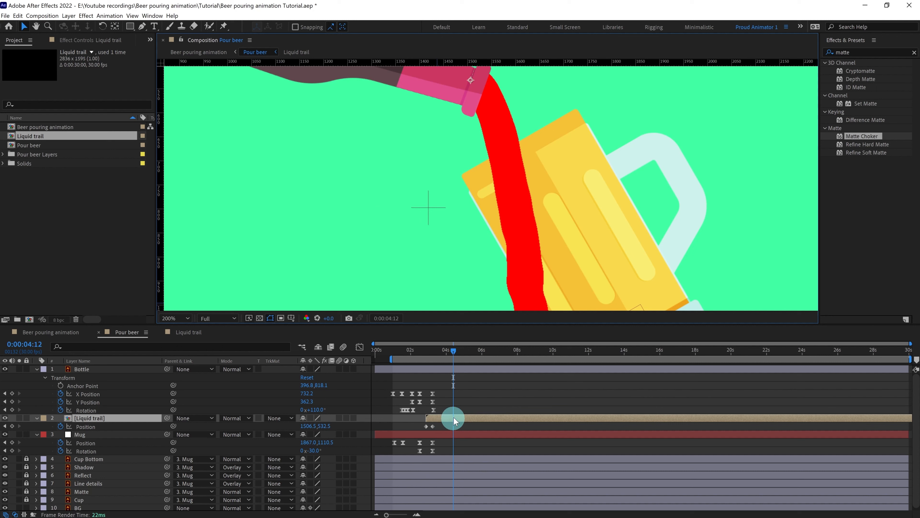
click(913, 53)
click(885, 51)
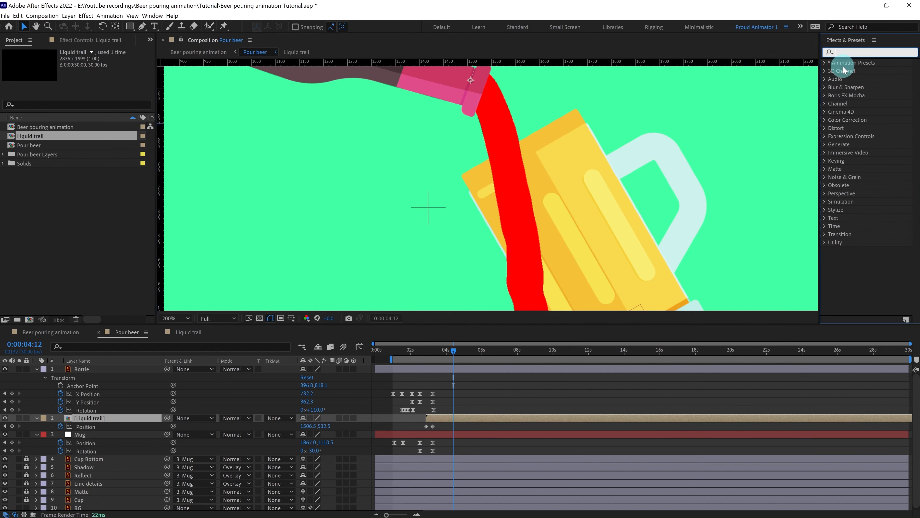
text(fill)
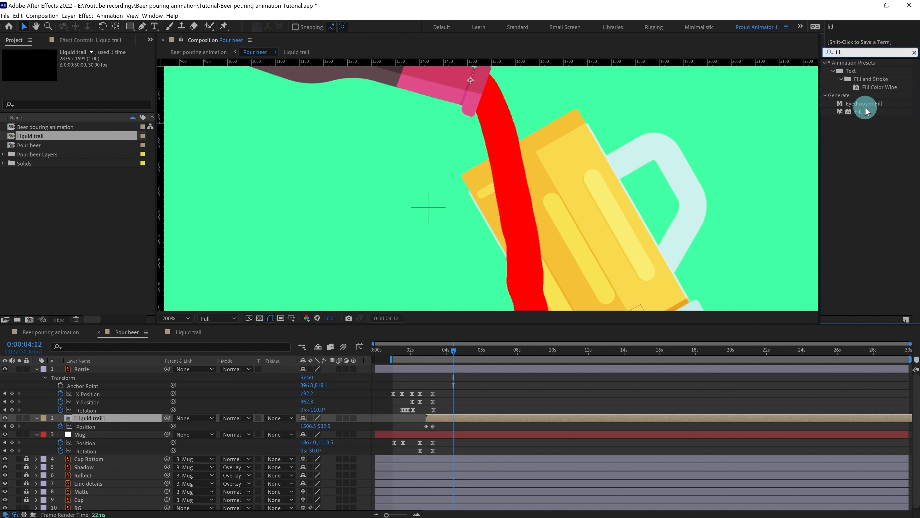
double_click(858, 113)
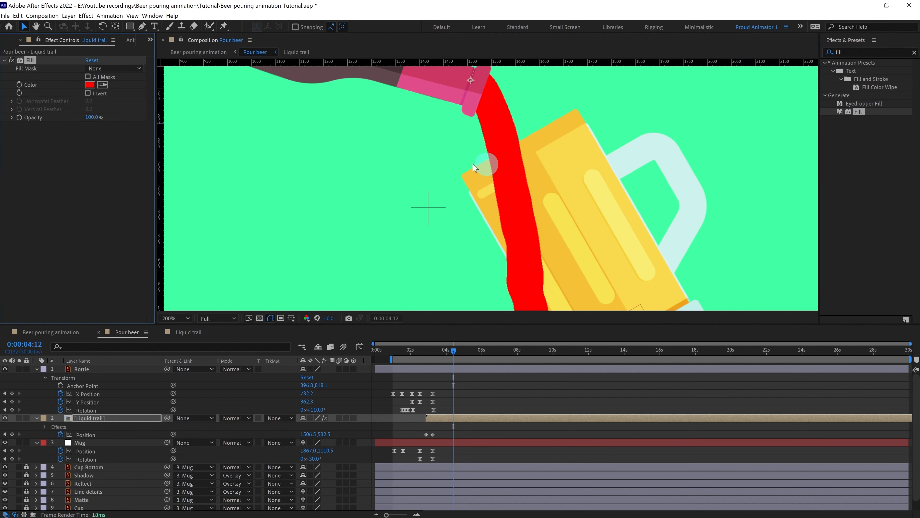
Set the Liquid trail's Fill color to the beer's orange, F4C237, sampled from the mug
click(90, 85)
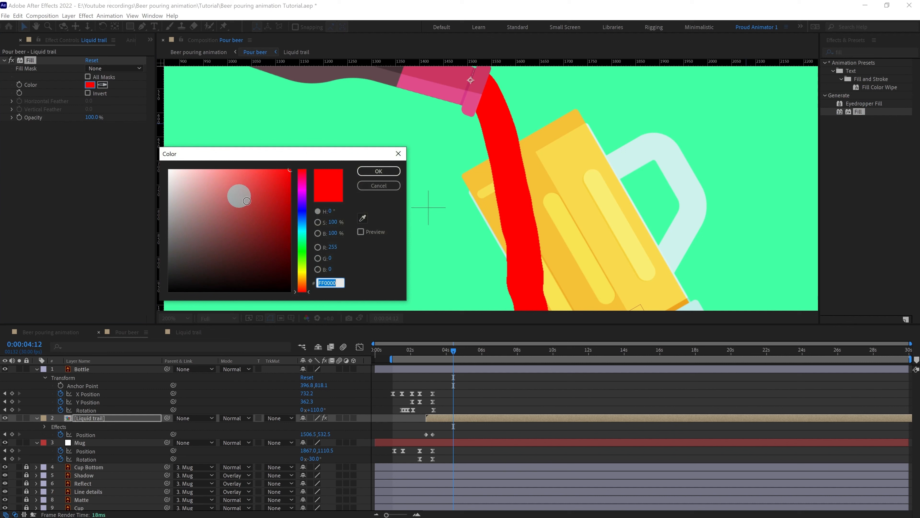
click(363, 217)
click(565, 126)
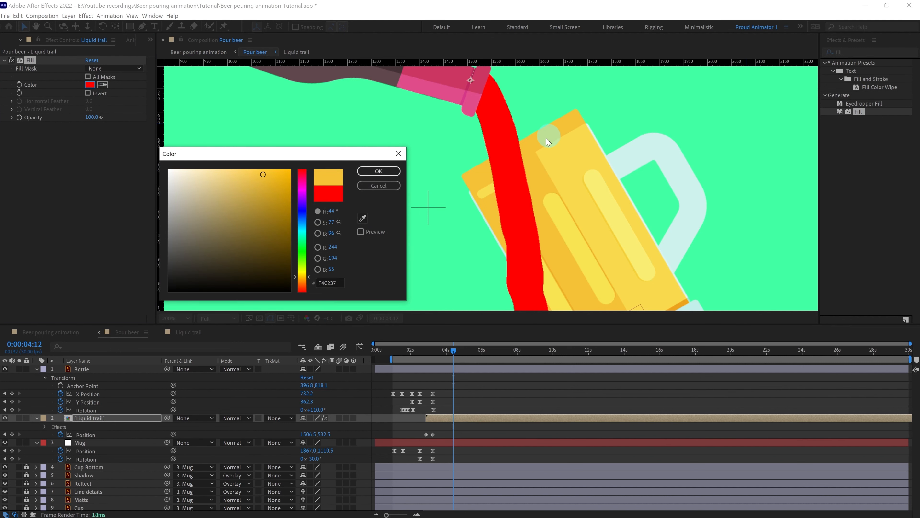
click(375, 172)
scroll(554, 161, down, 2)
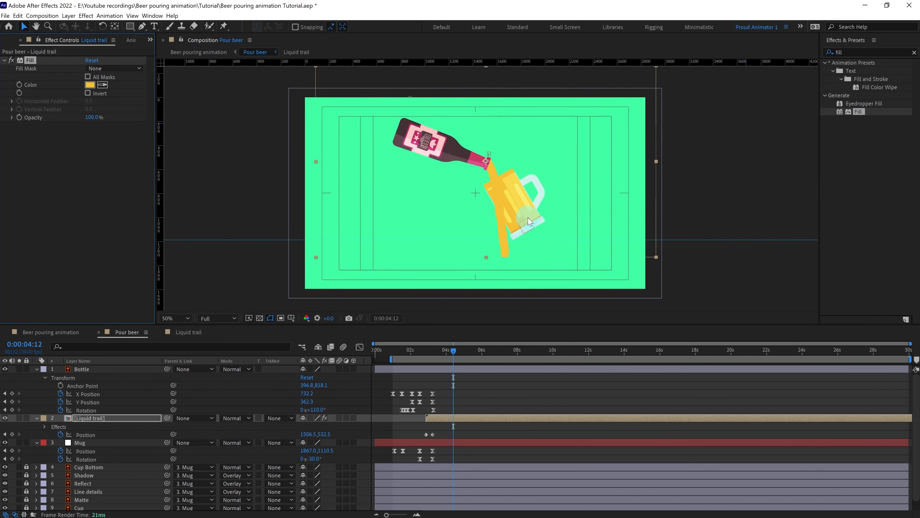
Unlock and duplicate the Matte layer, and place the copy directly above Liquid trail
click(69, 428)
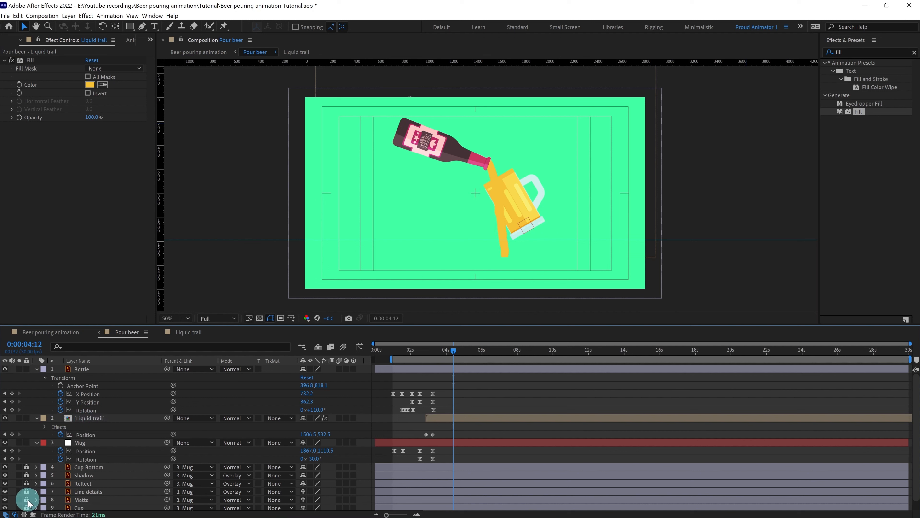
click(81, 500)
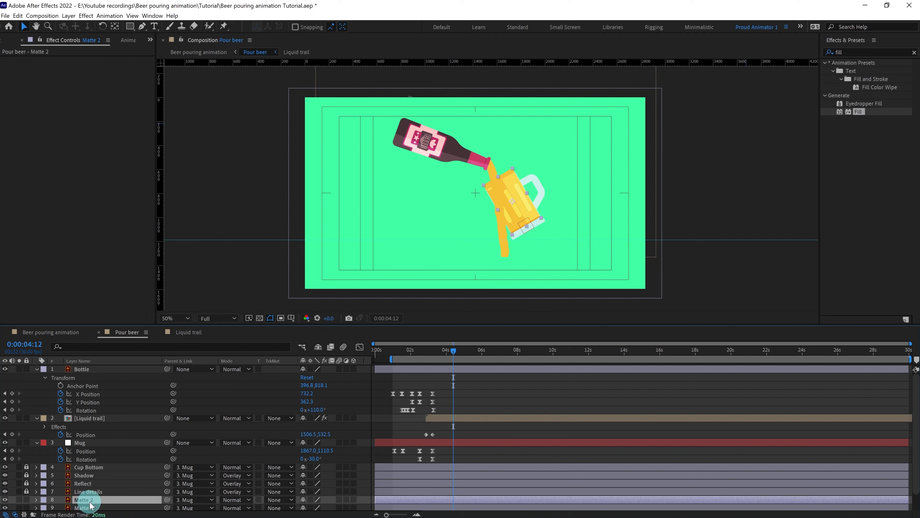
drag(93, 504, 132, 412)
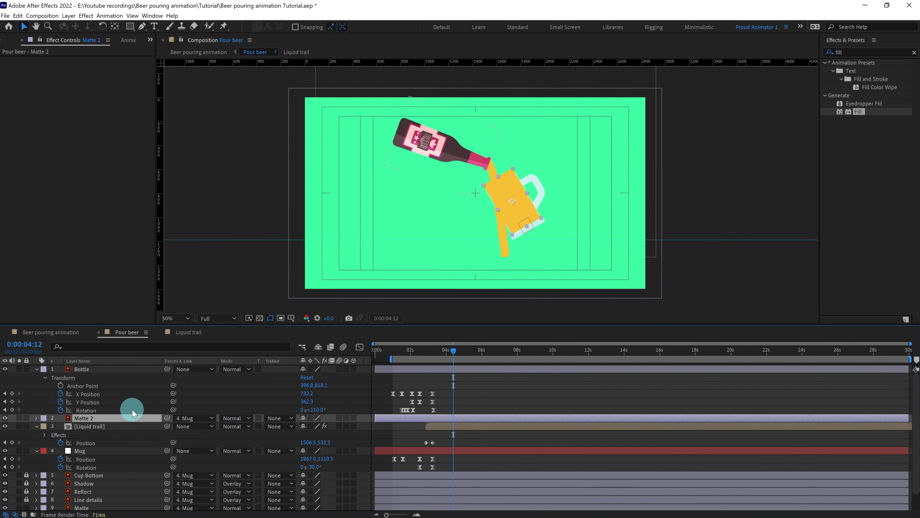
Create shapes from the Matte 2 vector layer and delete the original Matte 2 layer
right_click(101, 420)
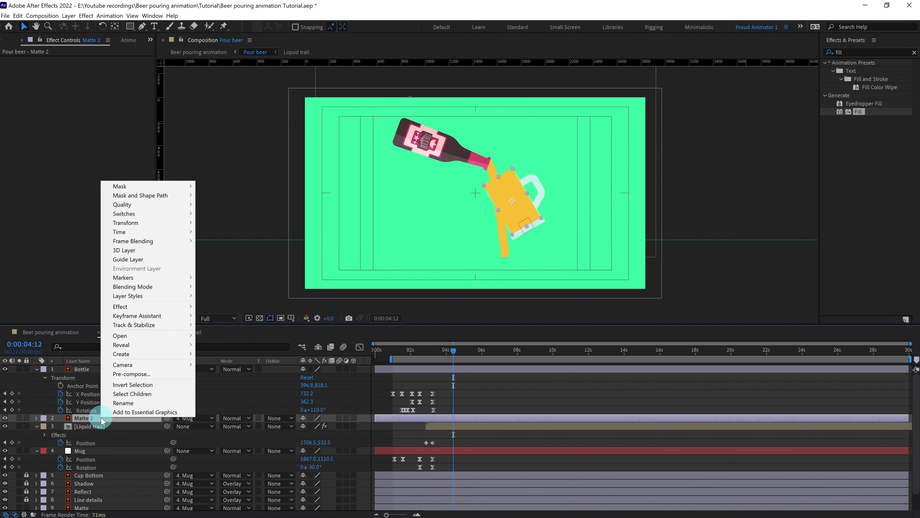
mouse_move(117, 358)
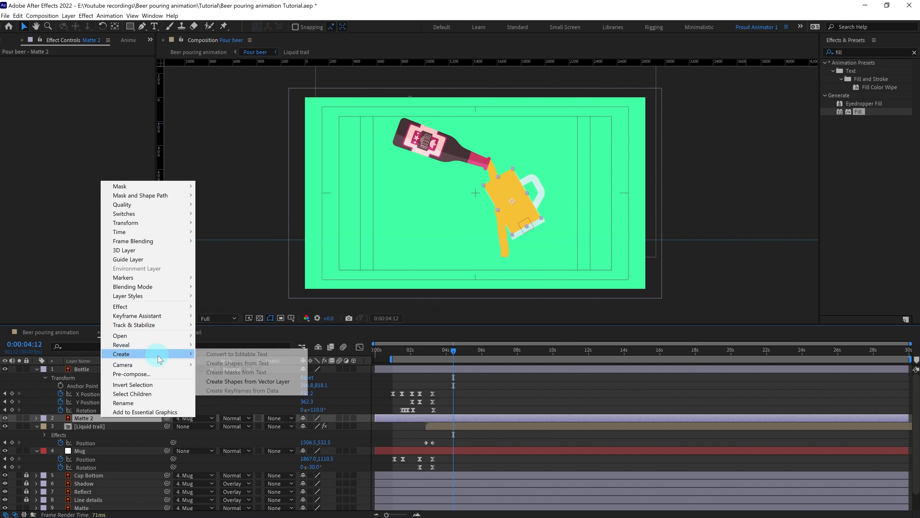
click(224, 381)
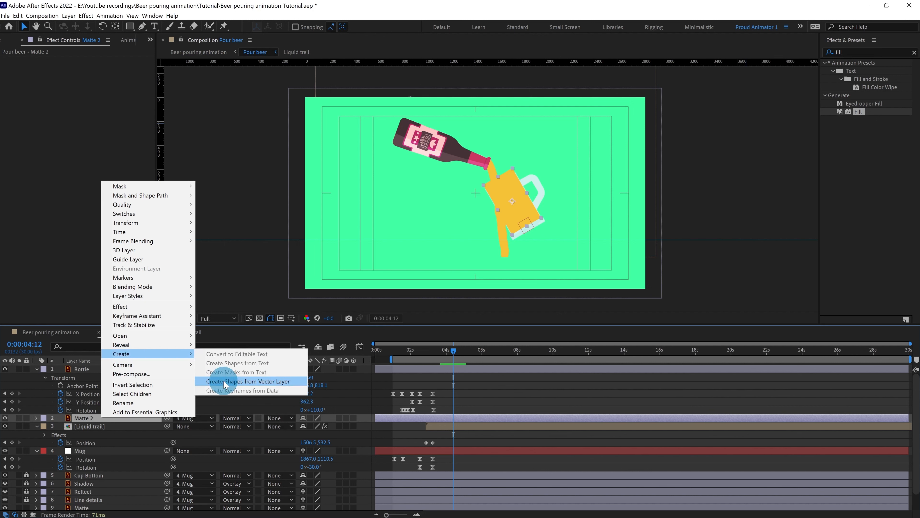
click(85, 426)
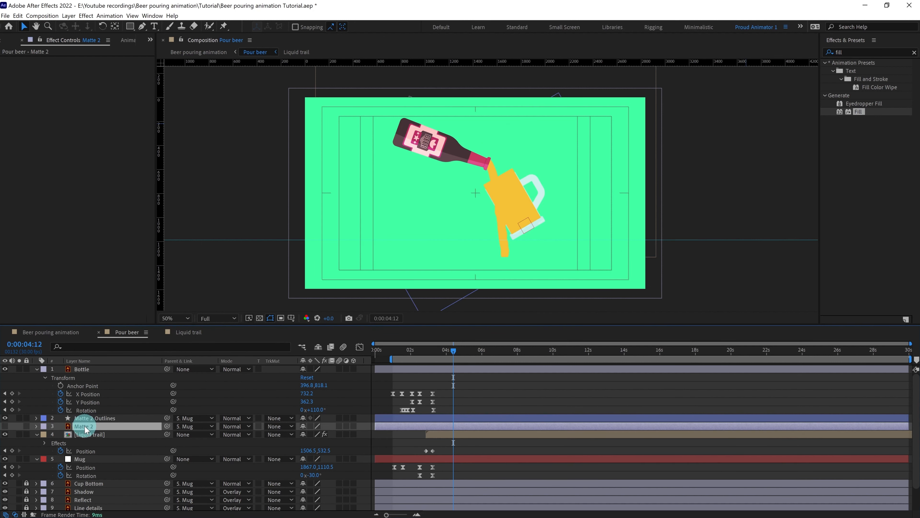
key(Delete)
In Path 1 of Matte 2 Outlines, pull the points at both rim corners of the mug outward and upward toward the bottle
click(83, 418)
click(37, 417)
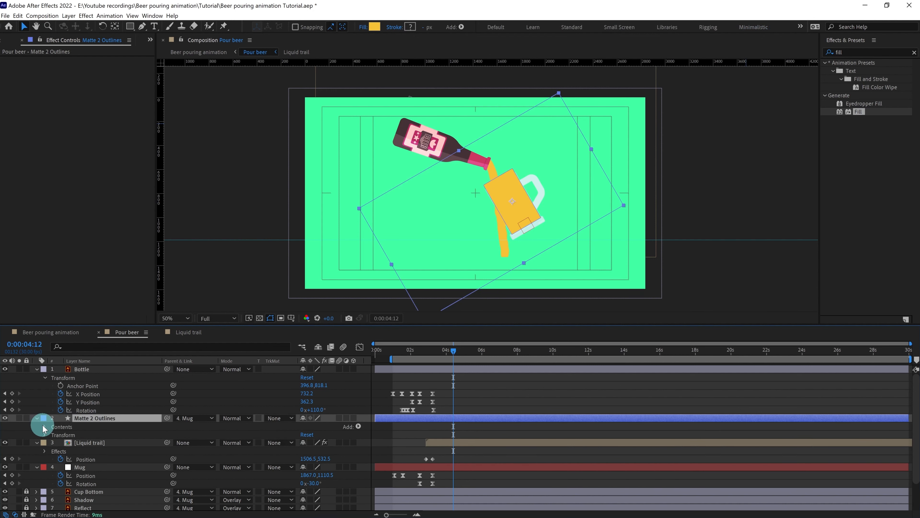
click(44, 427)
click(54, 434)
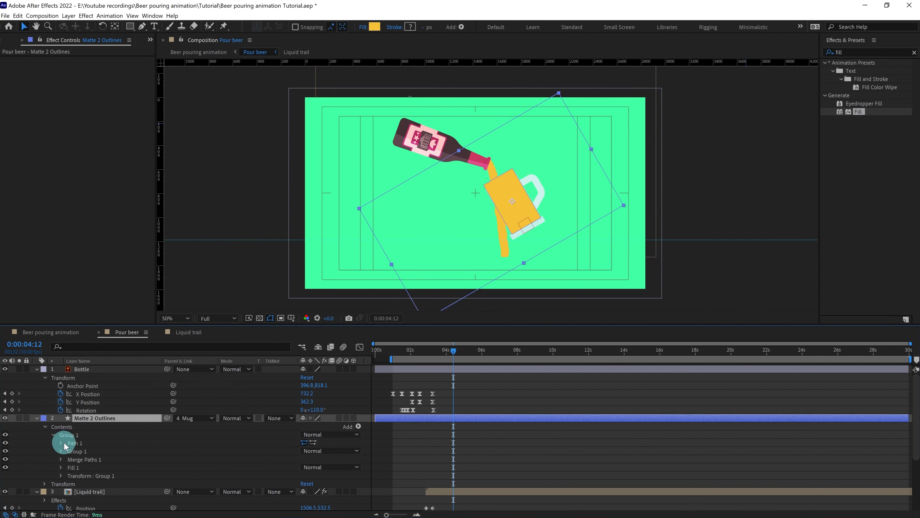
click(62, 442)
click(74, 443)
scroll(496, 224, up, 4)
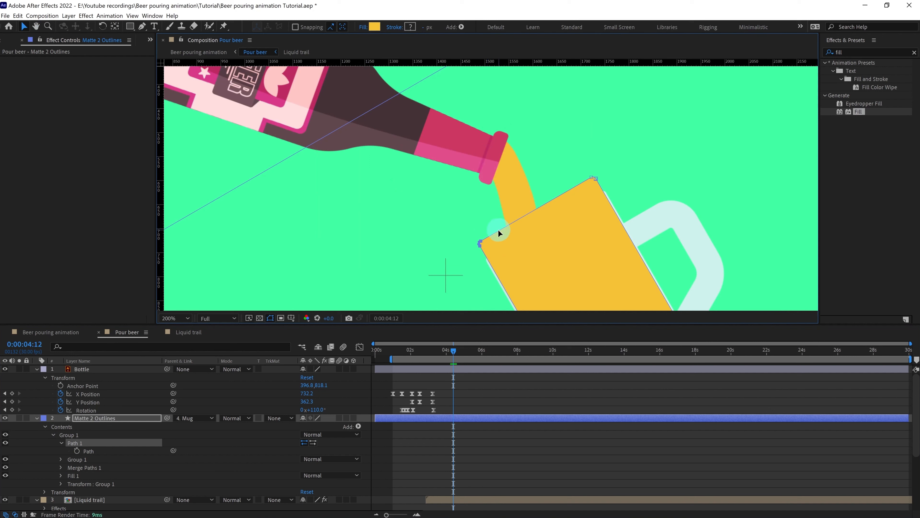
click(482, 243)
drag(465, 221, 365, 160)
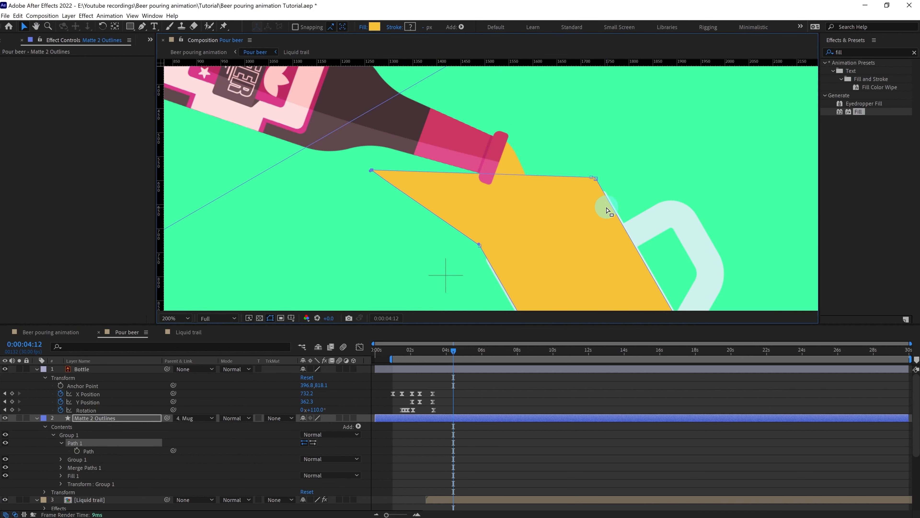
click(593, 175)
Extend the two pulled-out points of Path 1 further so the shape fully surrounds the bottle's mouth
scroll(491, 190, down, 4)
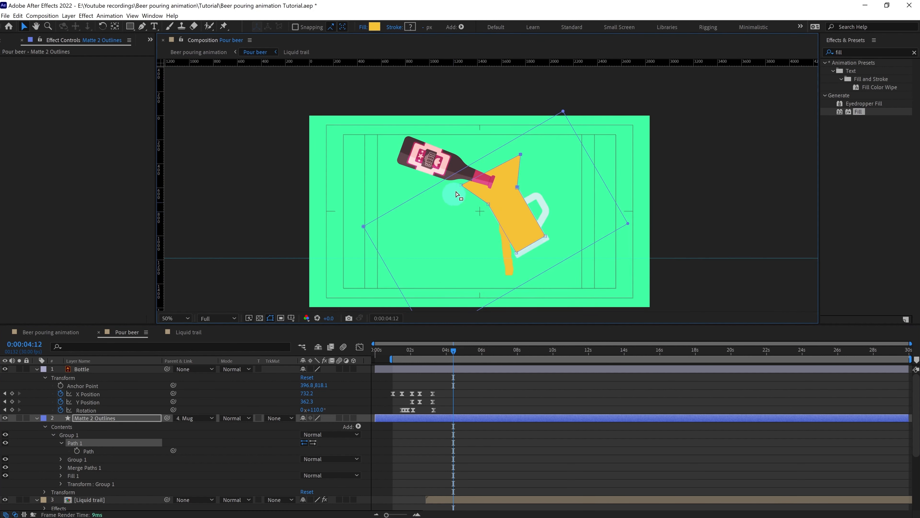
mouse_move(461, 185)
mouse_down()
mouse_move(444, 169)
mouse_move(451, 182)
mouse_up()
click(520, 154)
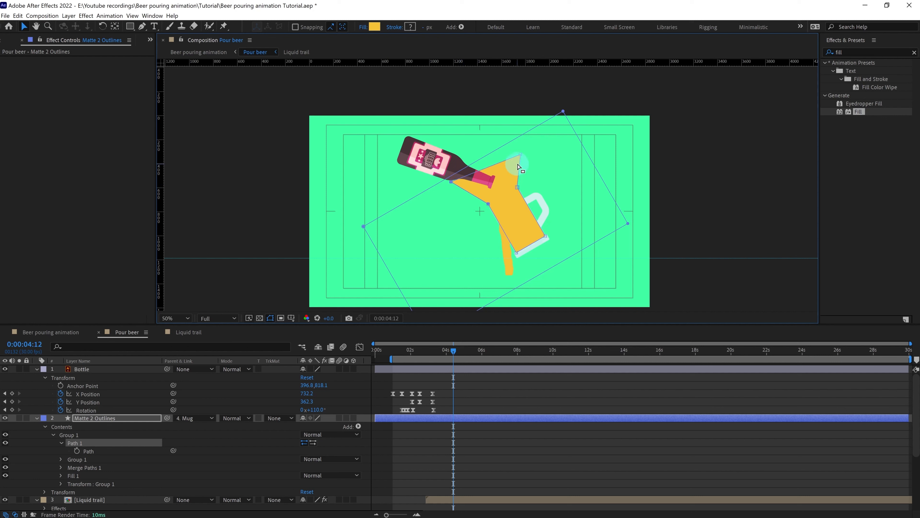
drag(520, 154, 516, 139)
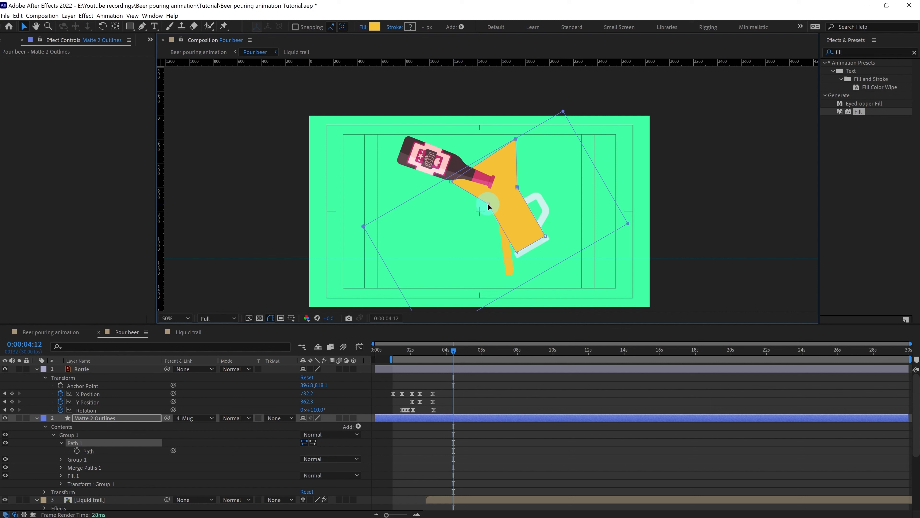
click(515, 253)
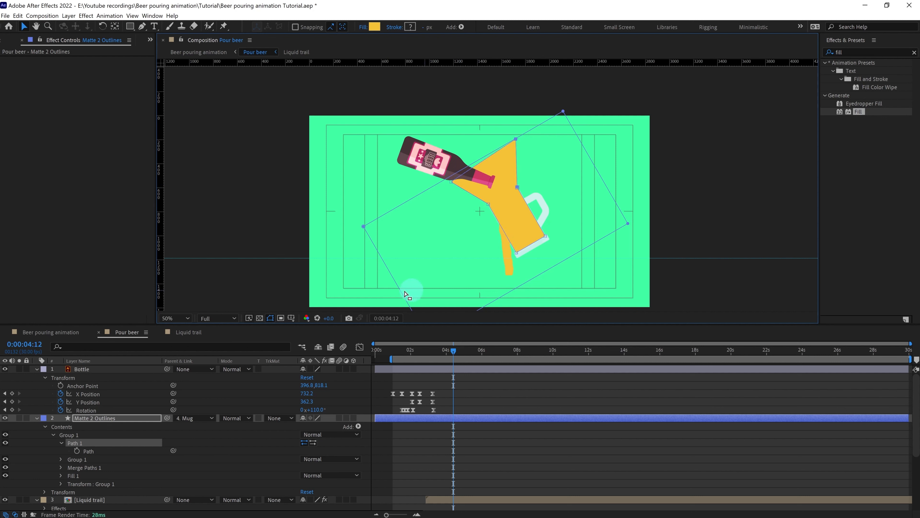
Rename the Matte 2 Outlines layer as Trail matte
click(110, 420)
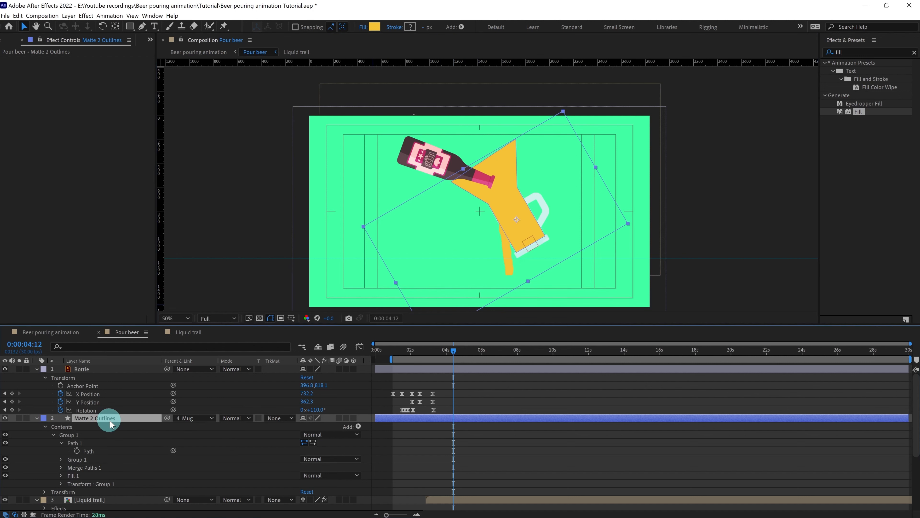
key(Return)
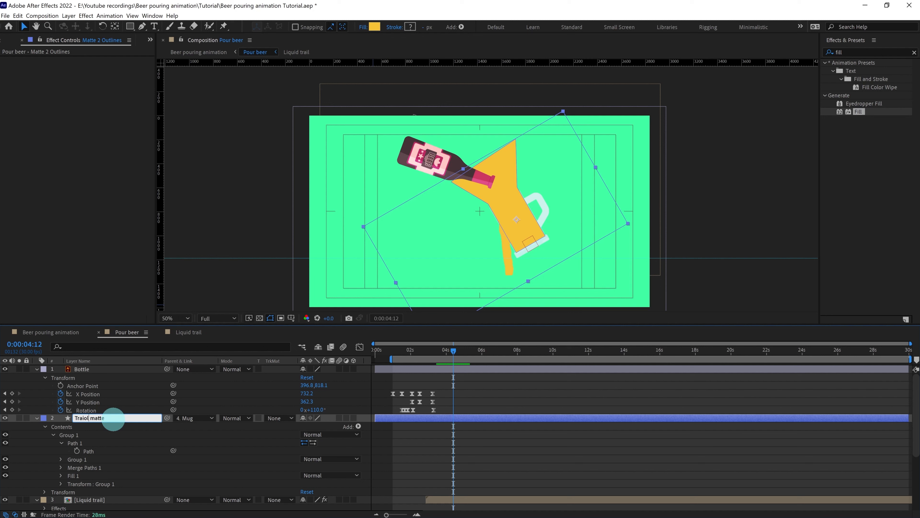
text(Trail matte)
key(Return)
Set the Liquid trail's track matte to Alpha Matte "Trail matte"
scroll(119, 405, down, 2)
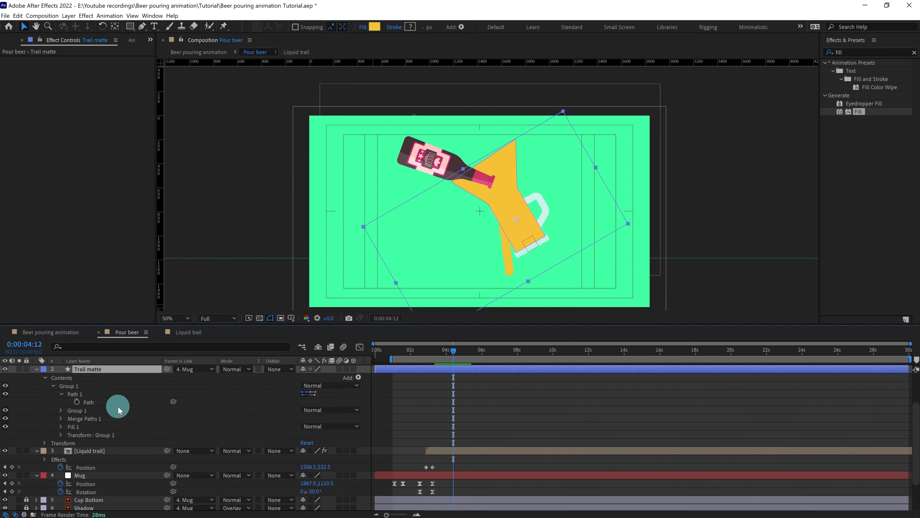
click(456, 450)
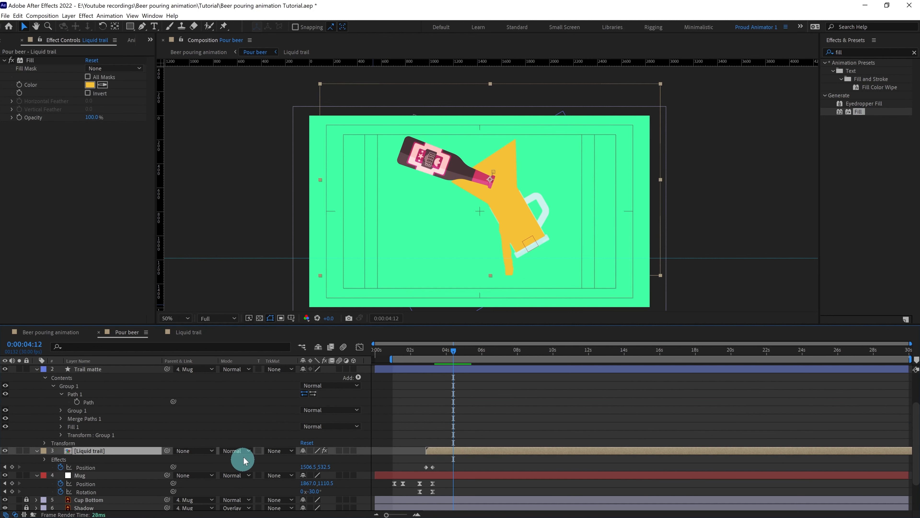
click(272, 450)
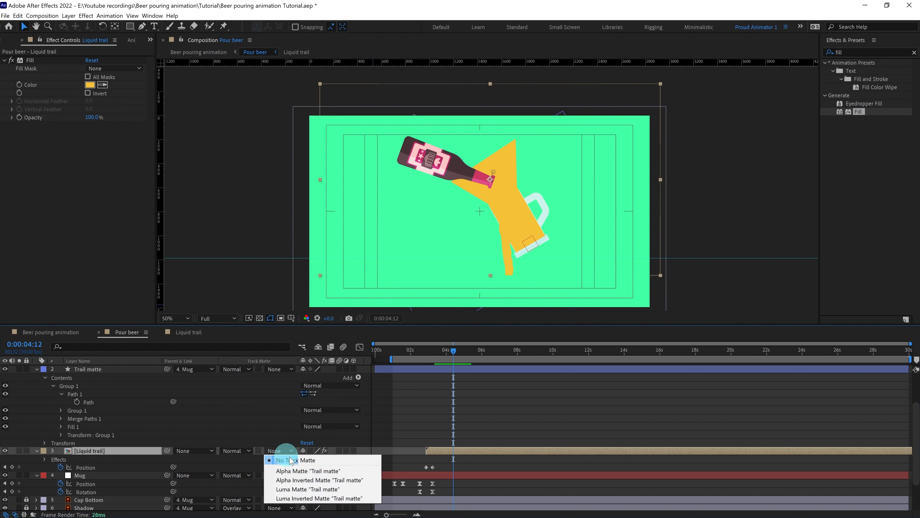
click(310, 470)
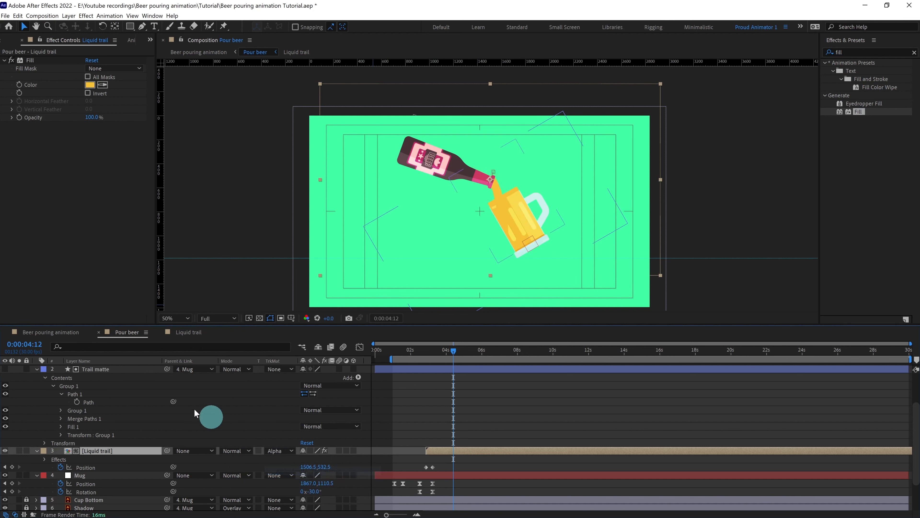
Hide the Matte layer that fills the mug with beer, and preview the pour from 0:00:02:22
scroll(155, 478, down, 1)
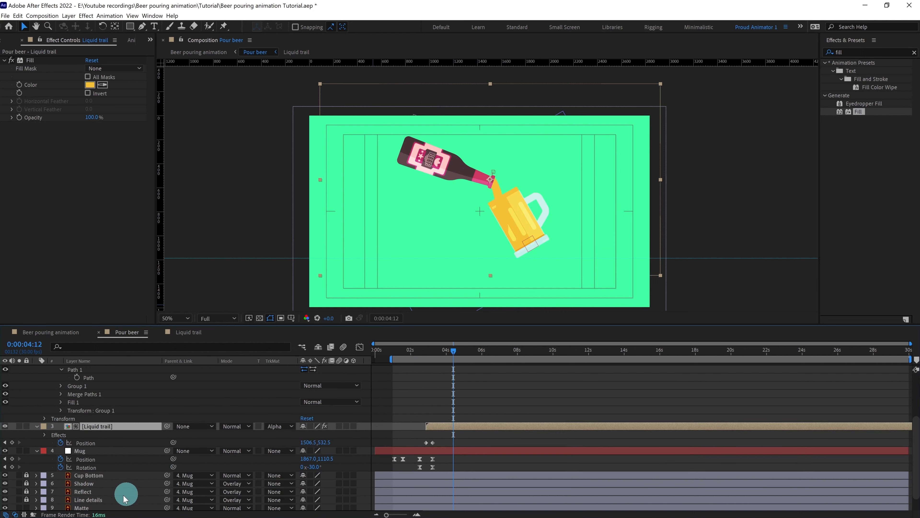
scroll(42, 499, down, 1)
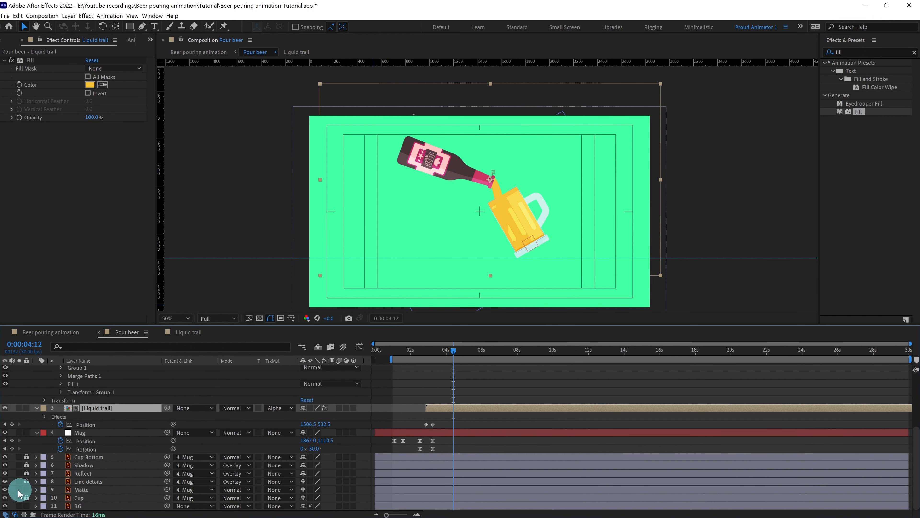
click(5, 489)
scroll(519, 415, up, 1)
scroll(519, 415, up, 1)
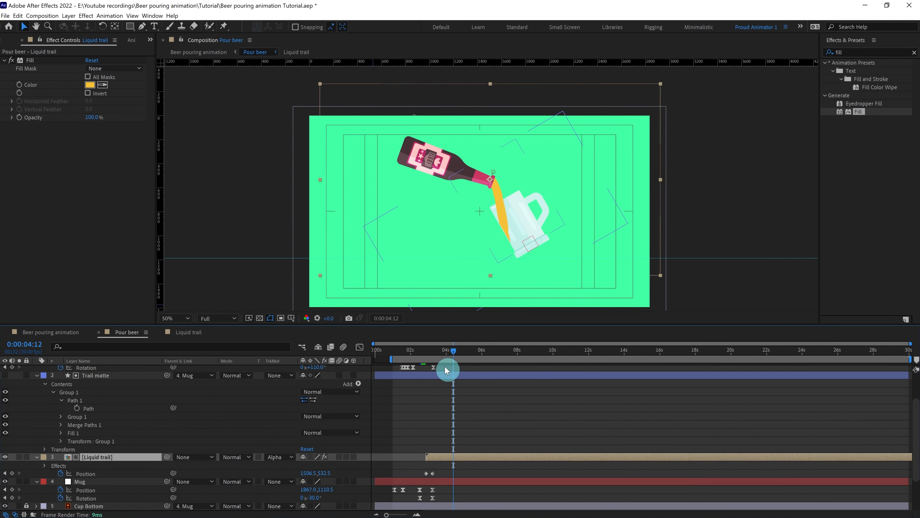
click(424, 350)
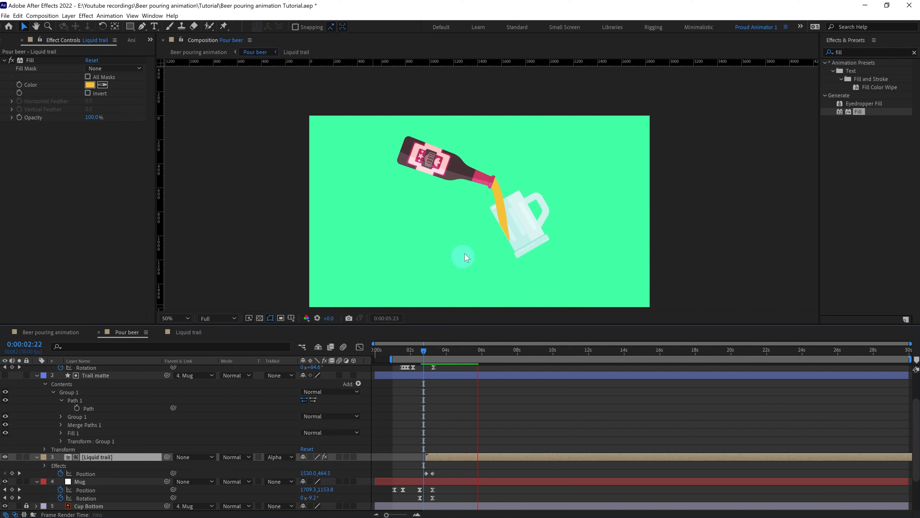
key(space)
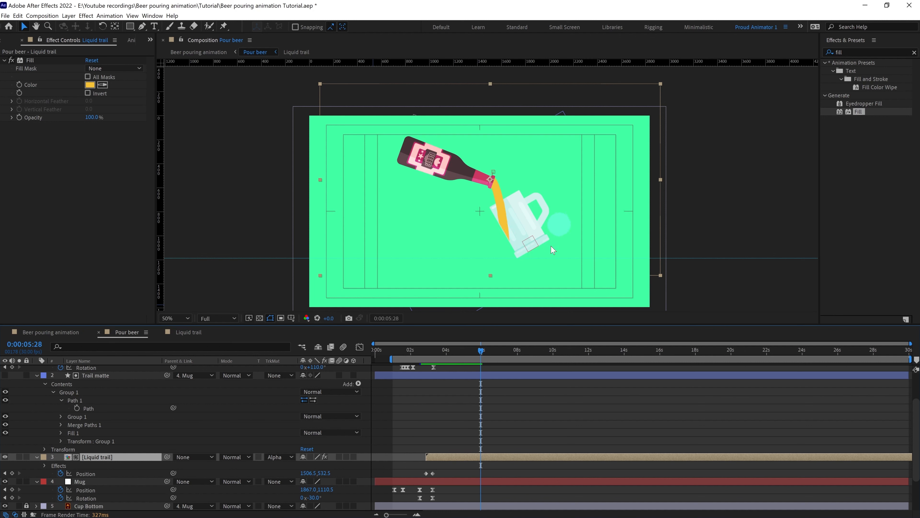
Shift the Mug right at its end keyframe at 0:00:03:07, to an X position of about 1903
key(j)
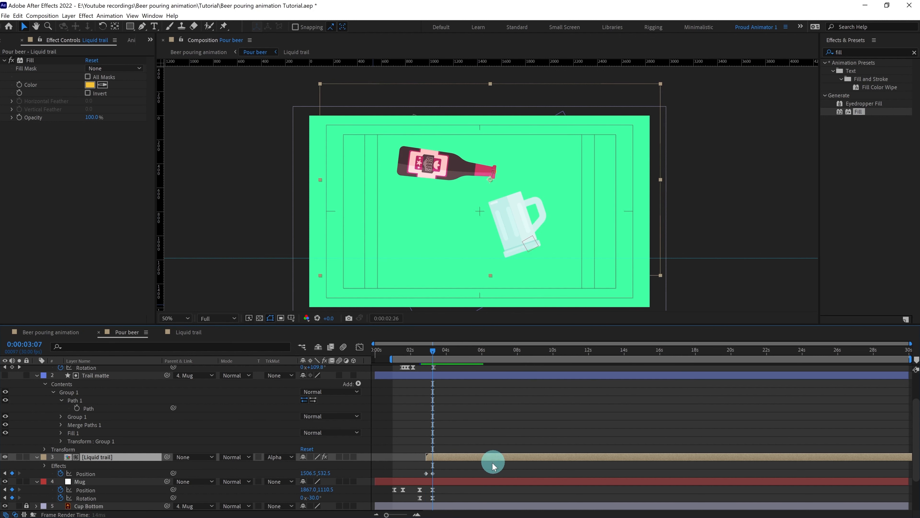
drag(444, 490, 423, 498)
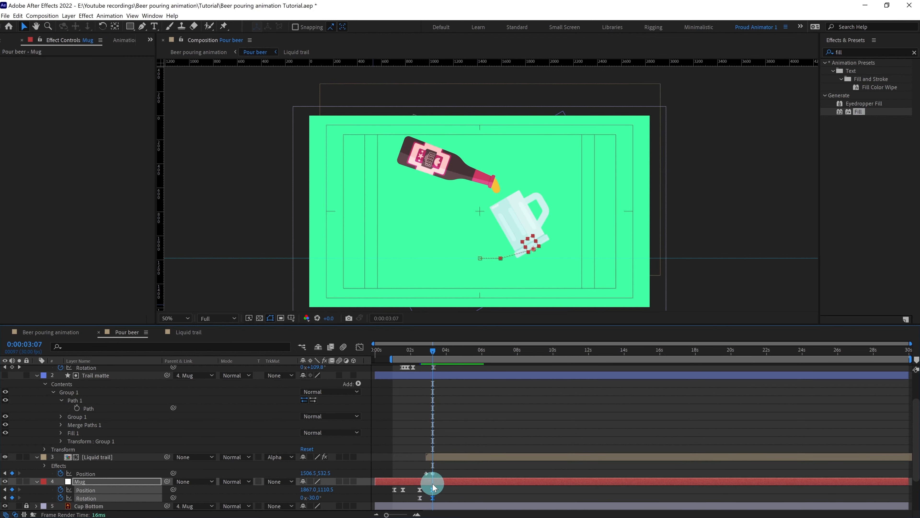
key(Right)
key(Right)
key(Right)
key(Right)
key(Right)
key(Right)
key(Right)
key(Right)
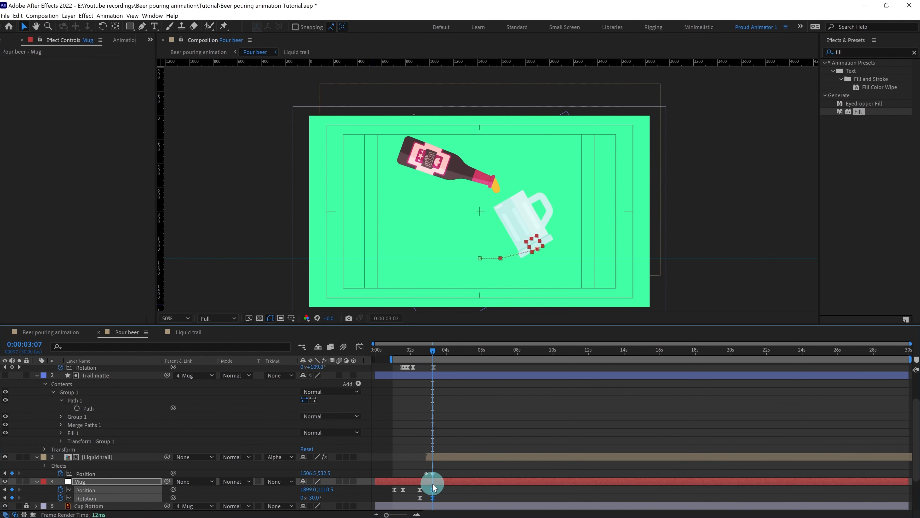
Preview the pour with the shifted mug, replaying it from 0:00:01:26
key(space)
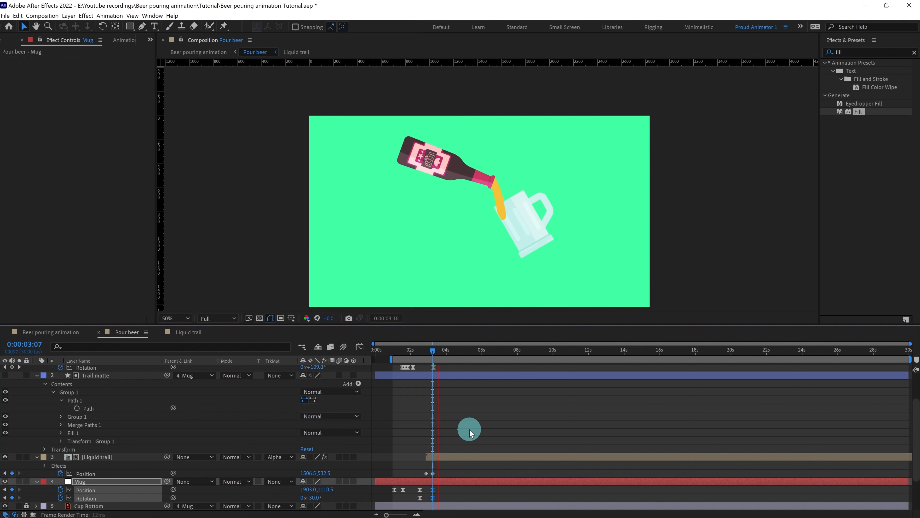
key(space)
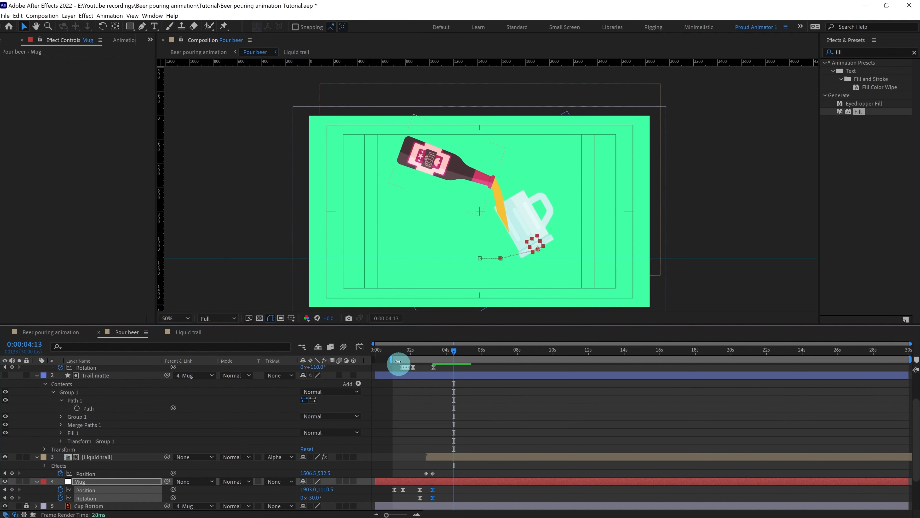
drag(405, 354, 409, 357)
key(space)
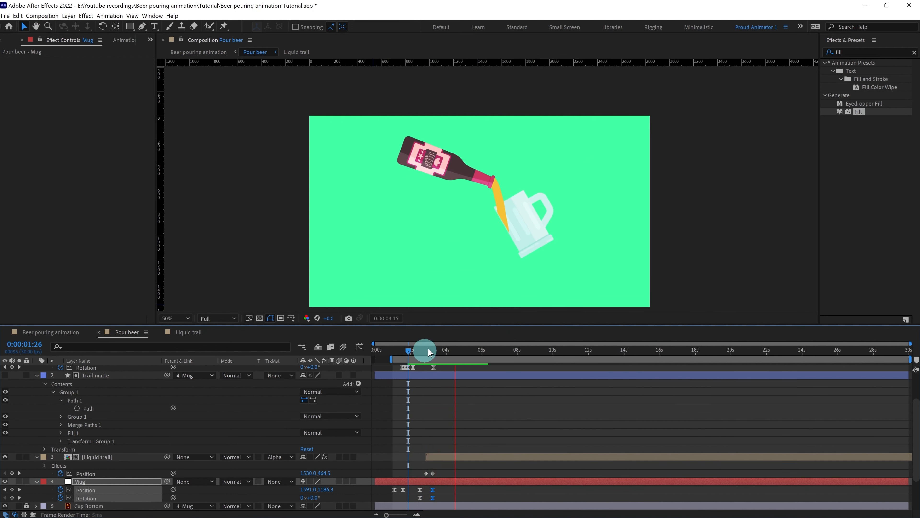
Keyframe the Mug's Position at 0:00:02:24, lowering the tilting mug so its bottom corner meets the horizontal guide
drag(411, 357, 425, 349)
scroll(523, 253, up, 2)
scroll(524, 257, up, 4)
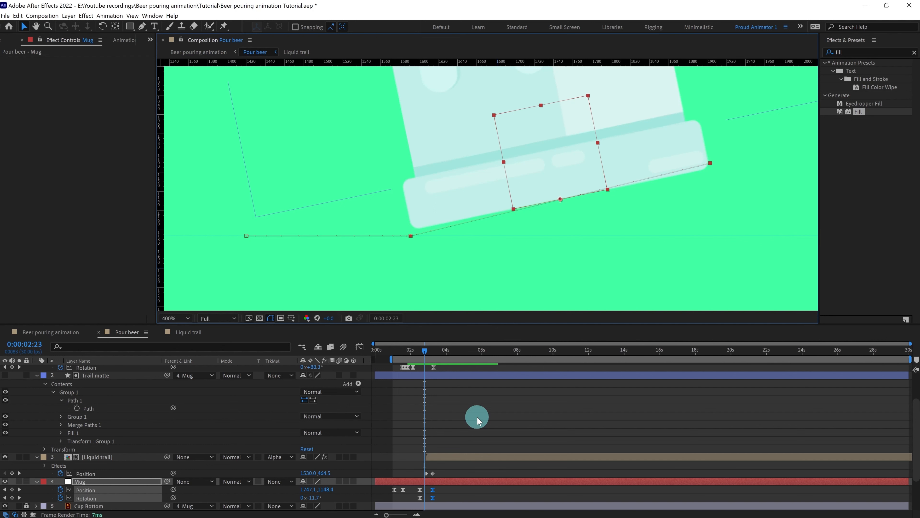
key(Page_Down)
key(Down)
key(Down)
key(Down)
key(Down)
key(Down)
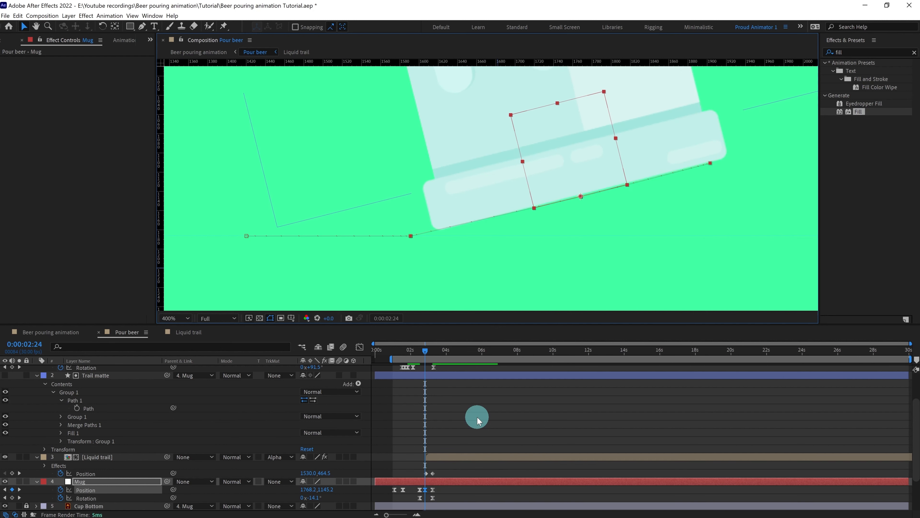
Work backward from 0:00:02:24 to 0:00:02:19, adding Mug Position keyframes that lower its base toward the guide
key(Page_Up)
key(Page_Up)
key(Page_Up)
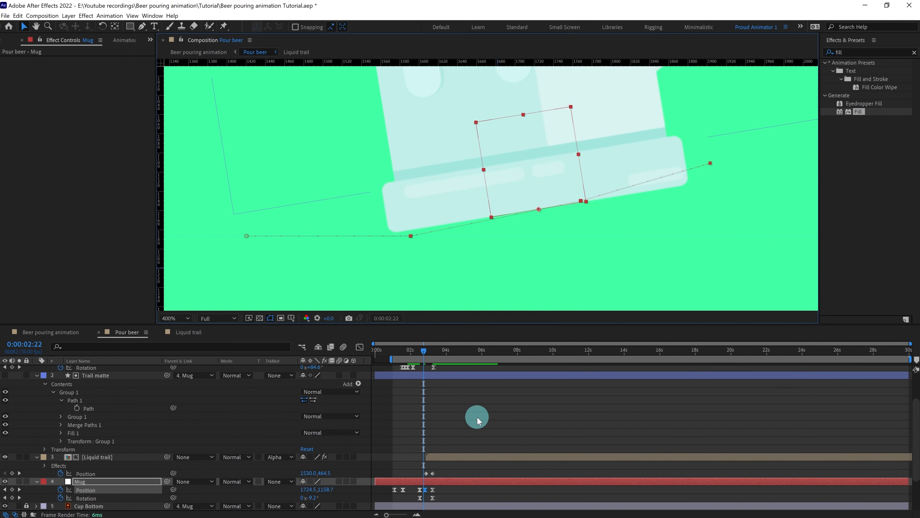
key(Page_Up)
key(Page_Up)
key(Page_Up)
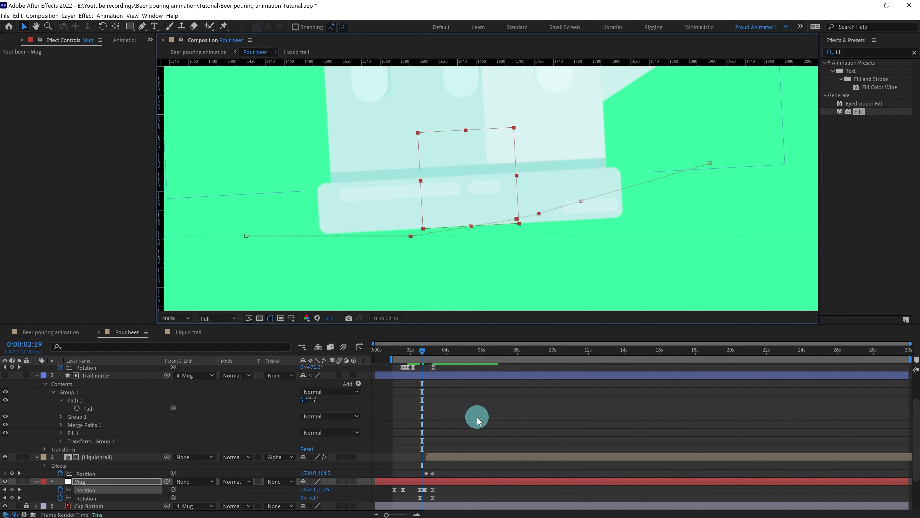
Keyframe the Mug's Position at 0:00:02:18 to rest its base on the guide, and check the tilt frame by frame to 0:00:02:25
key(Page_Down)
key(Page_Down)
key(Page_Down)
key(Page_Down)
key(Page_Down)
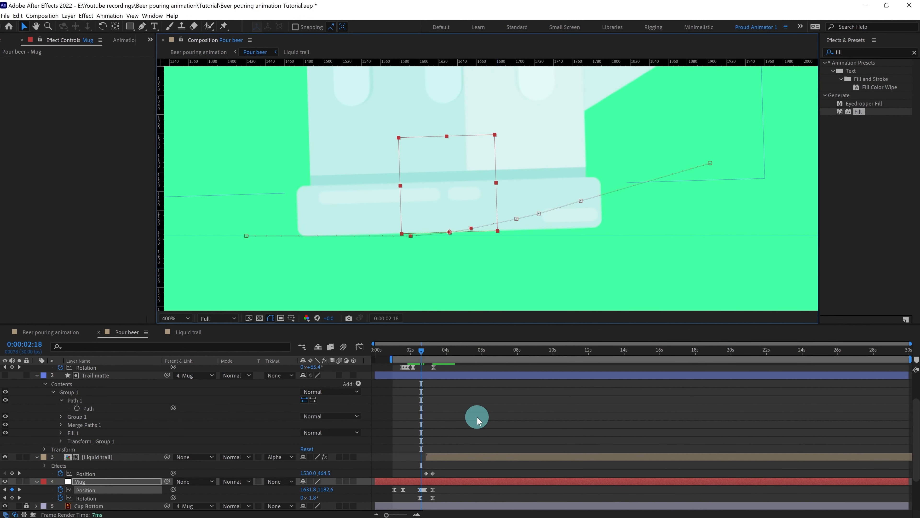
key(Page_Down)
key(Page_Down)
key(Page_Down)
key(Page_Down)
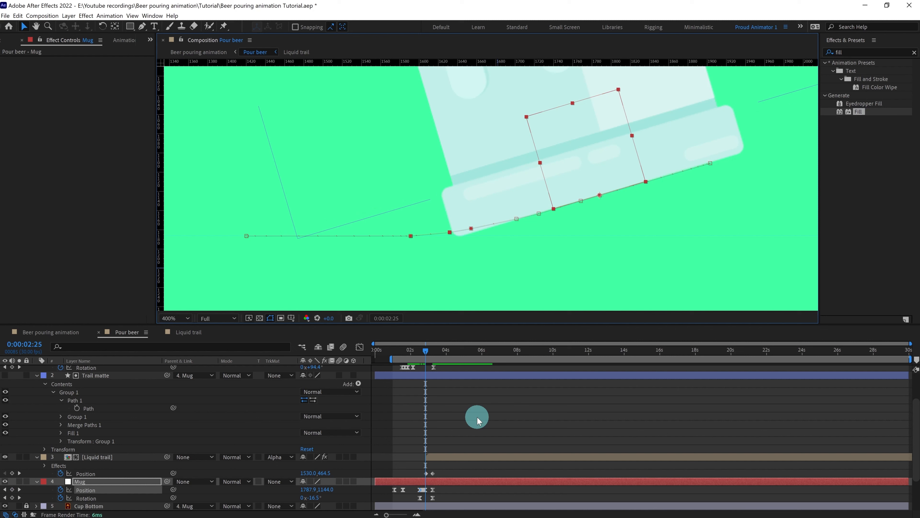
Keyframe the Mug's Position at 0:00:02:28 as 1838.3, 1128.6 to keep its corner on the guide, and check the frames up to 0:00:03:05
key(Page_Down)
key(Page_Down)
key(Page_Down)
key(Page_Down)
key(Page_Down)
key(Page_Down)
key(Page_Down)
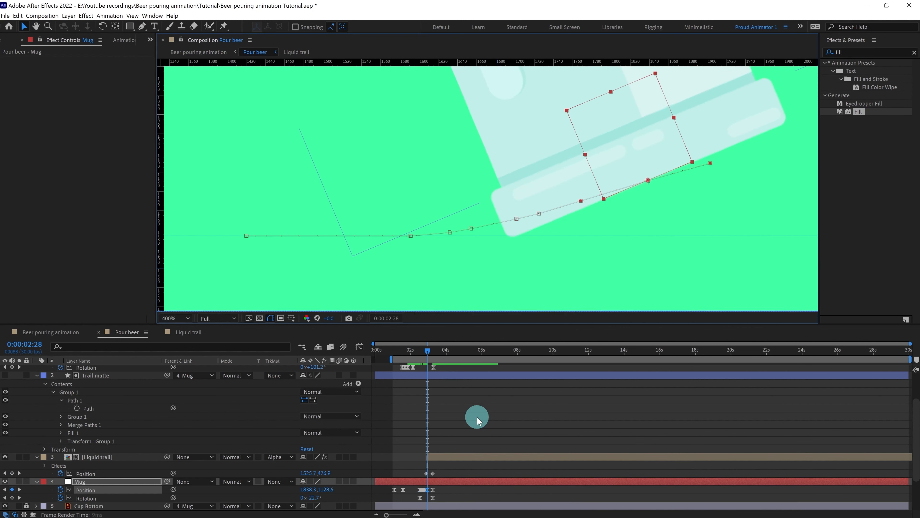
key(Page_Down)
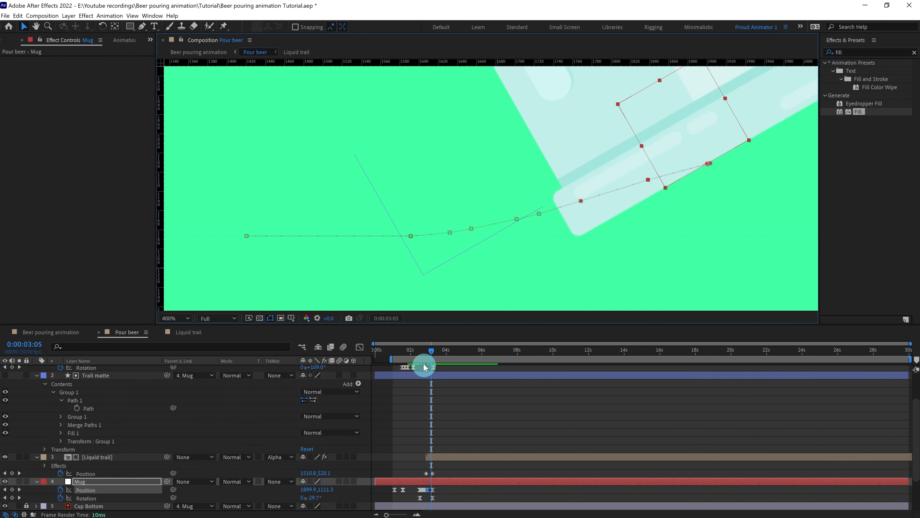
Preview the corrected mug tilt together with the pouring liquid, and inspect the mug up close at 0:00:03:24
click(412, 351)
scroll(515, 235, down, 3)
key(space)
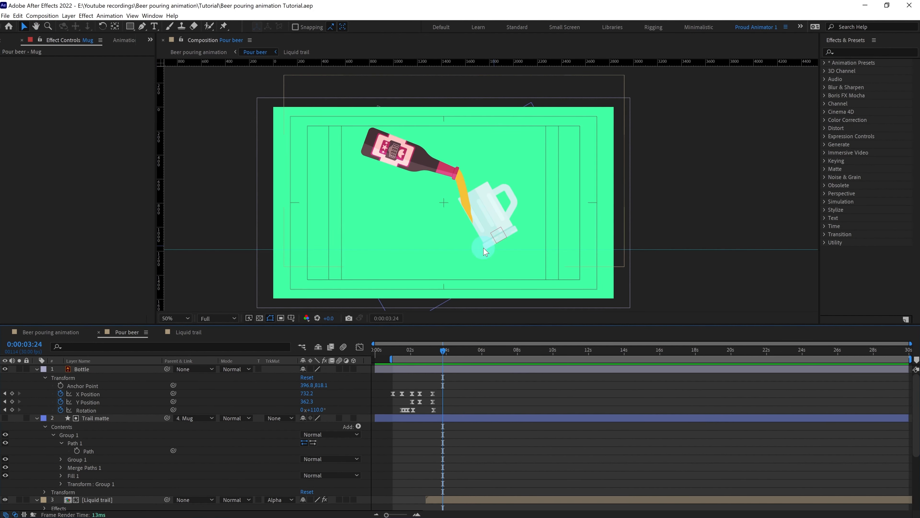
scroll(483, 252, up, 4)
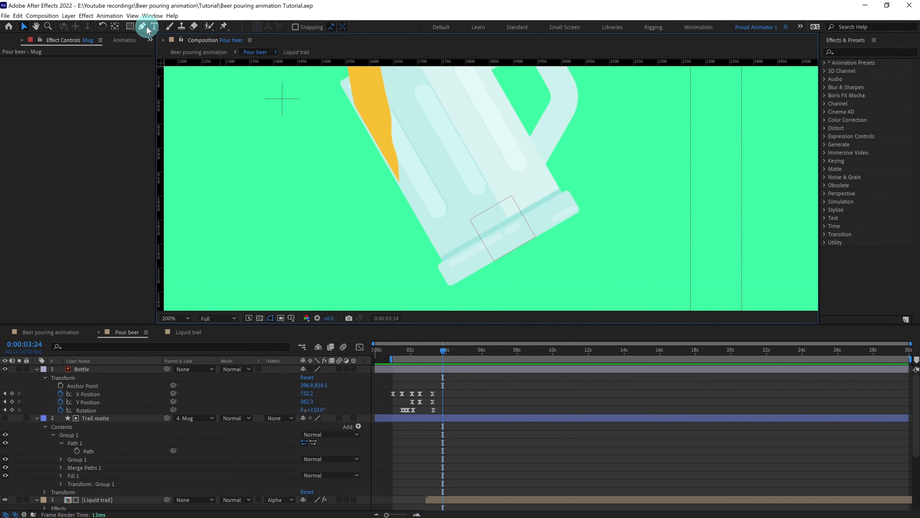
Draw a curved two-point path with the Pen tool from the liquid trail to the mug's lower corner, adjusting its points and handles
click(142, 27)
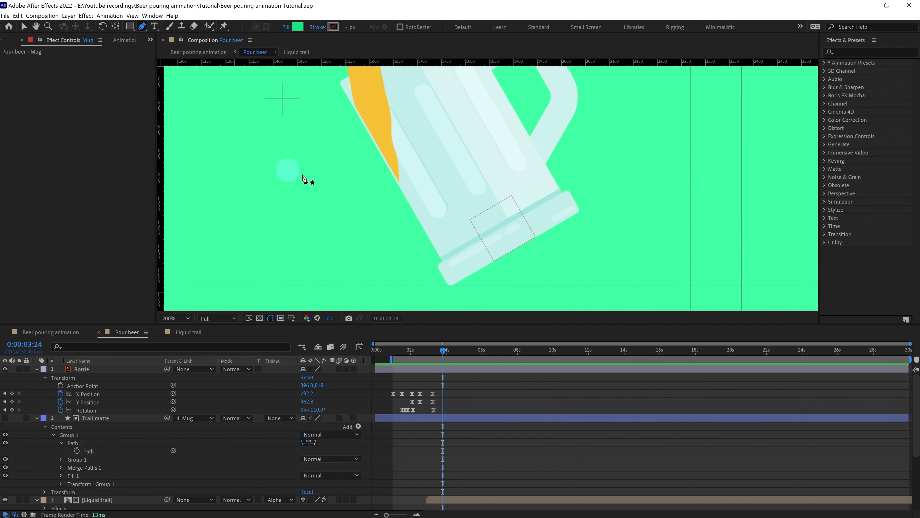
click(385, 149)
drag(449, 271, 474, 300)
key(v)
drag(385, 149, 387, 119)
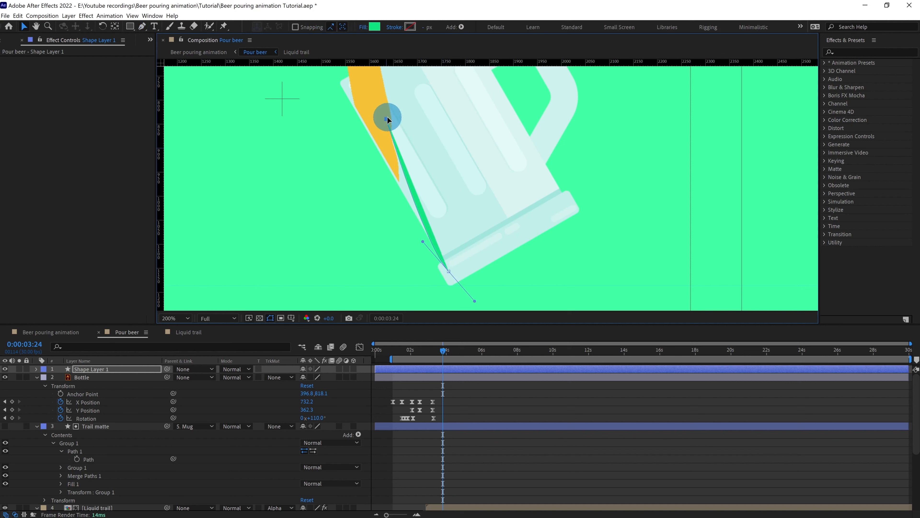
drag(383, 160, 389, 174)
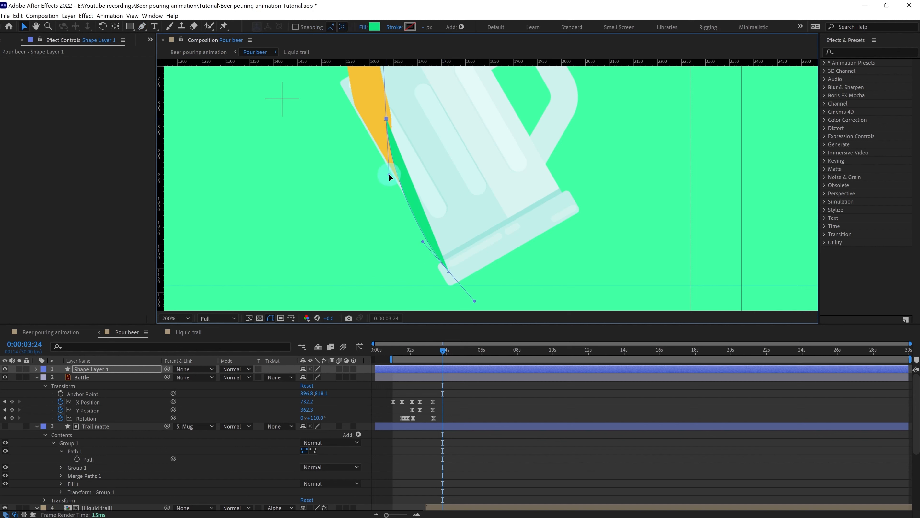
drag(422, 241, 424, 241)
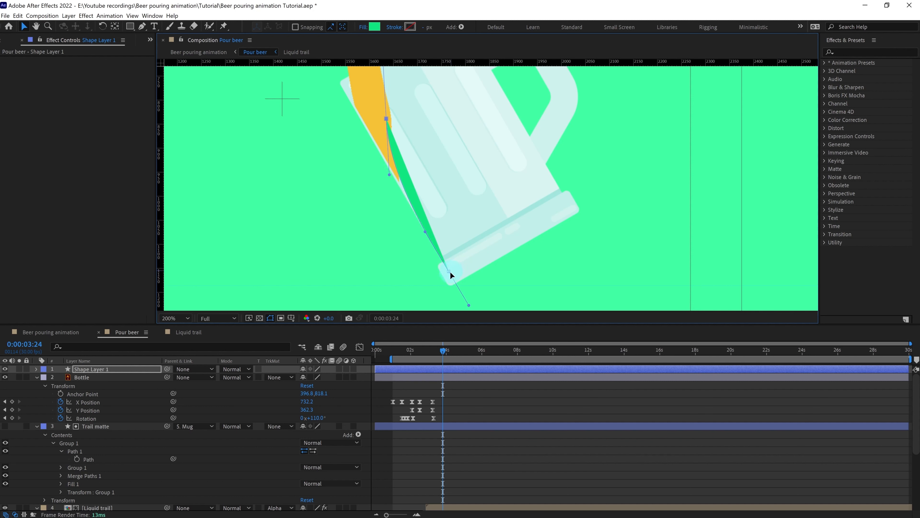
drag(449, 271, 454, 269)
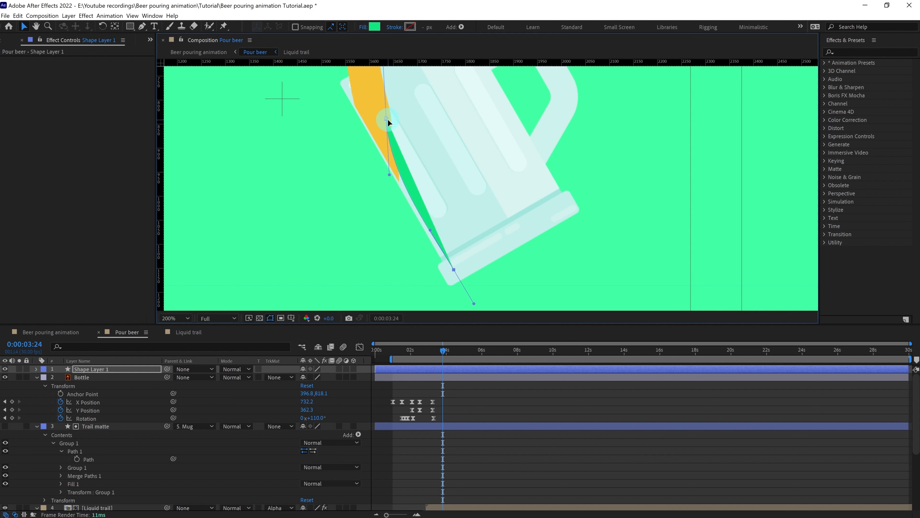
Give the new shape a stroke colour sampled from the yellow-orange liquid and set its fill to None
click(410, 27)
click(362, 217)
click(373, 127)
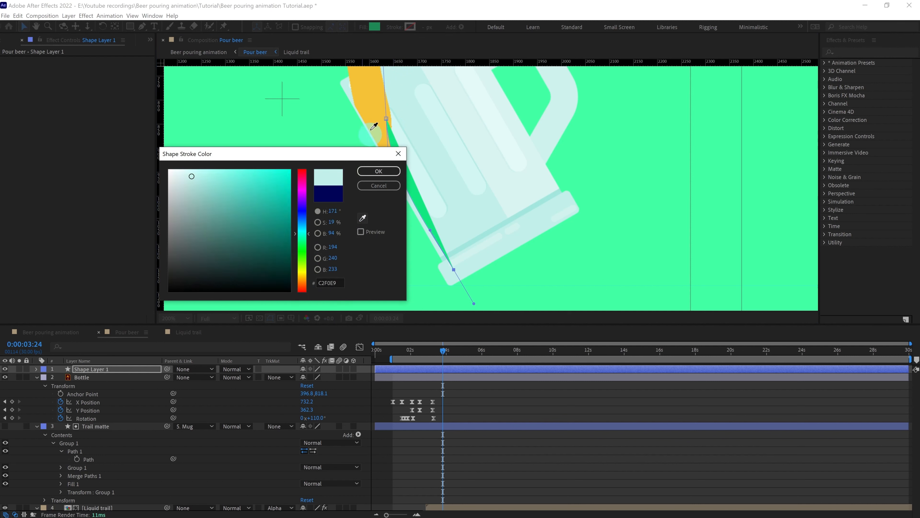
click(367, 105)
click(378, 171)
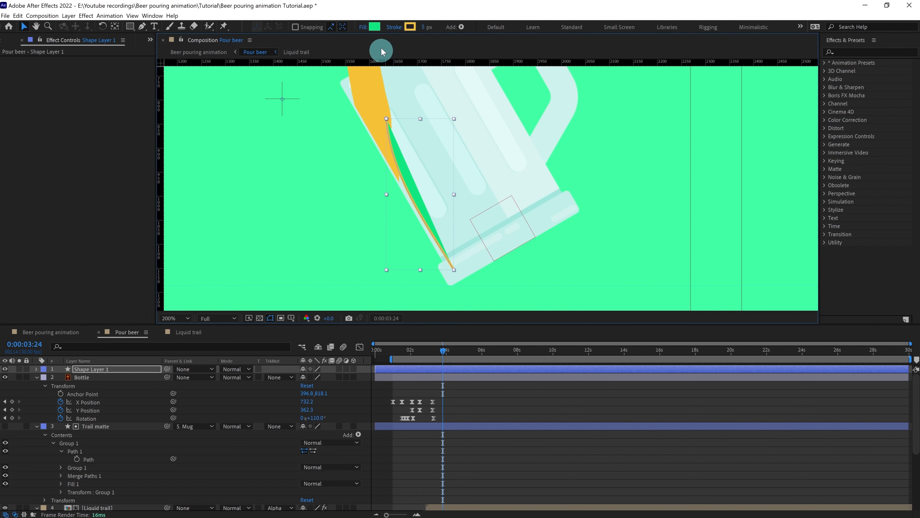
click(363, 27)
click(161, 123)
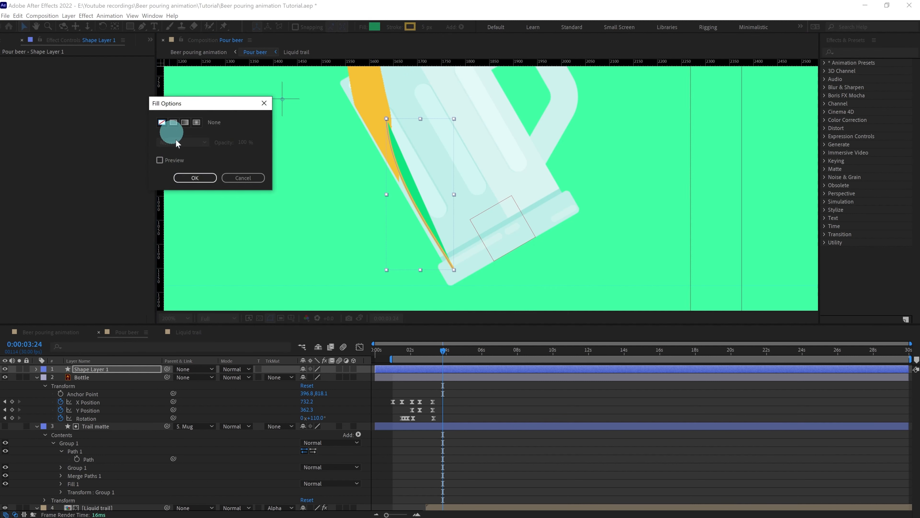
click(195, 177)
Move Shape Layer 1 directly below the Bottle layer and rename it "Liquid flow"
click(72, 371)
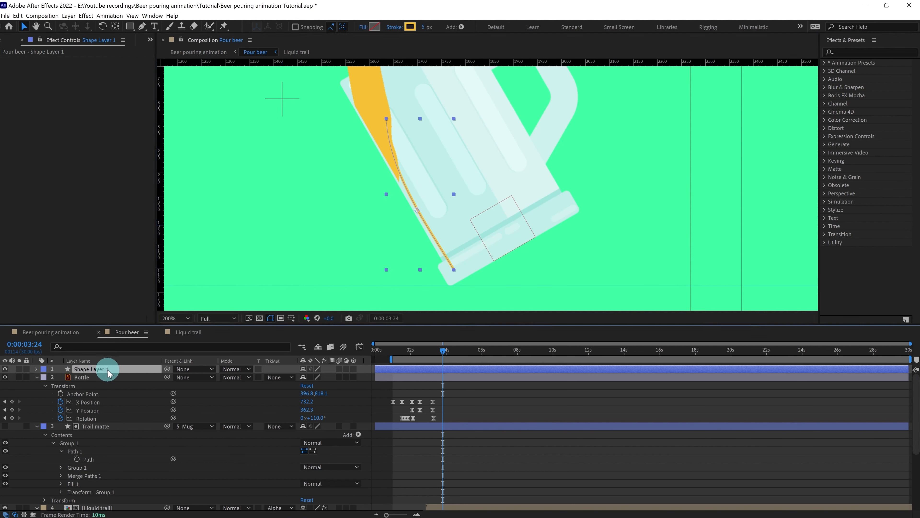
drag(107, 371, 103, 411)
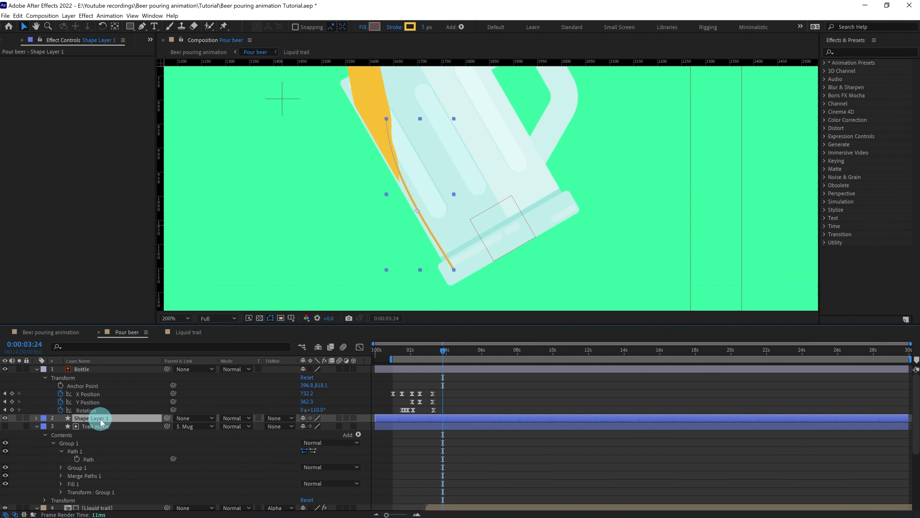
key(Return)
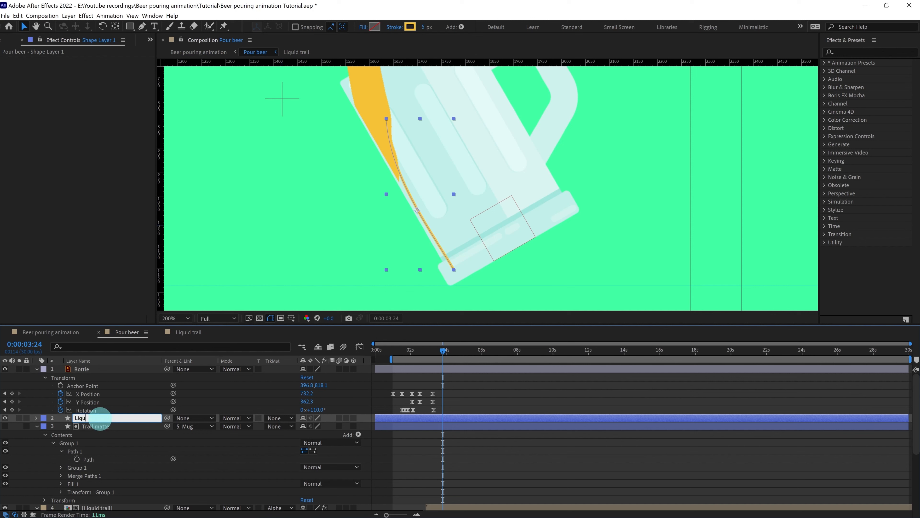
text(Liquid flow)
key(Return)
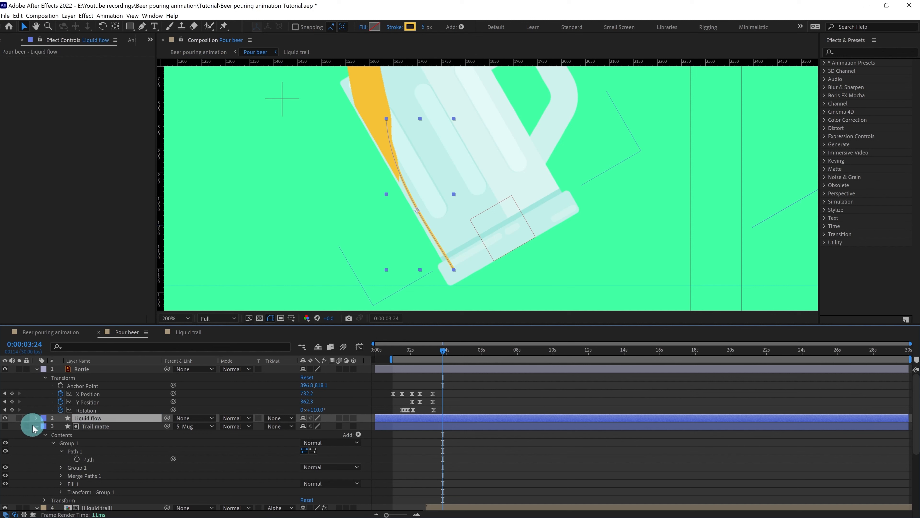
Set the Liquid flow layer's stroke width to 65 px
click(426, 29)
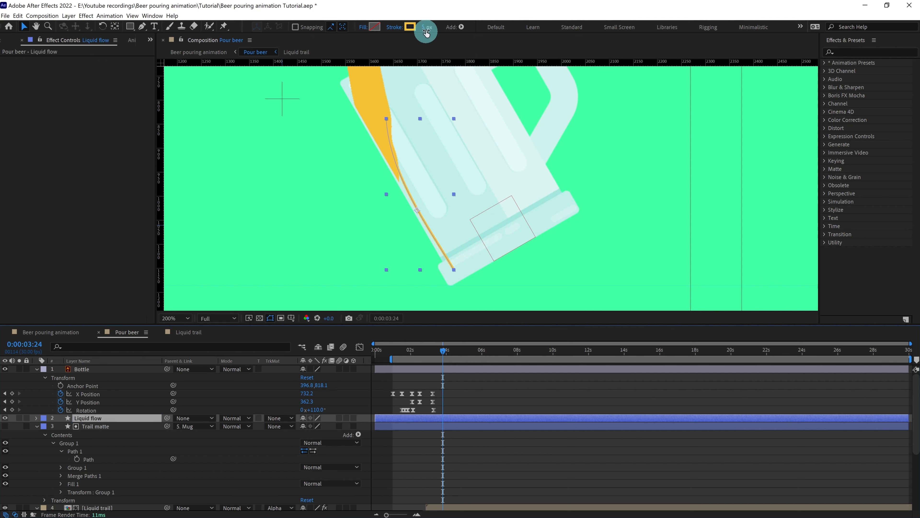
mouse_move(424, 27)
mouse_down()
mouse_move(442, 18)
mouse_move(428, 26)
mouse_up()
Reshape Path 1 of the Liquid flow layer, aligning its upper point with the liquid trail and adjusting both handles for a smoother curve
click(35, 419)
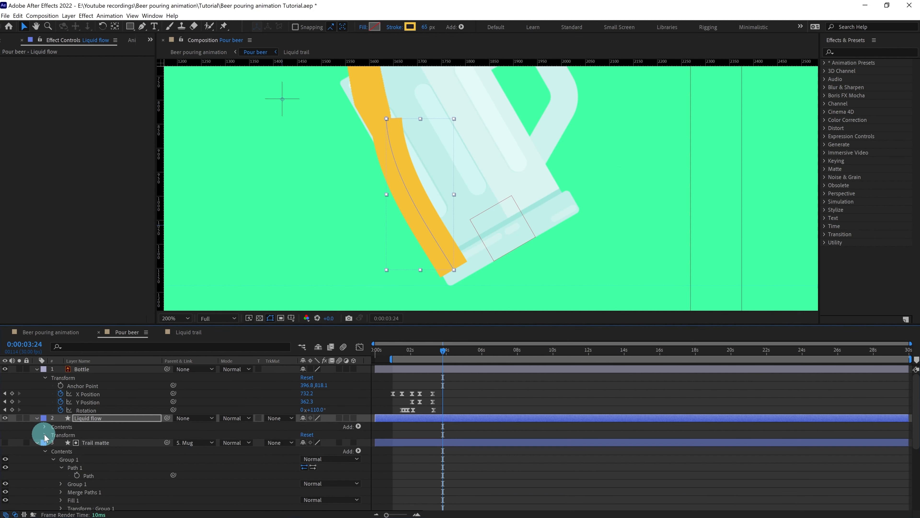
click(45, 426)
click(63, 436)
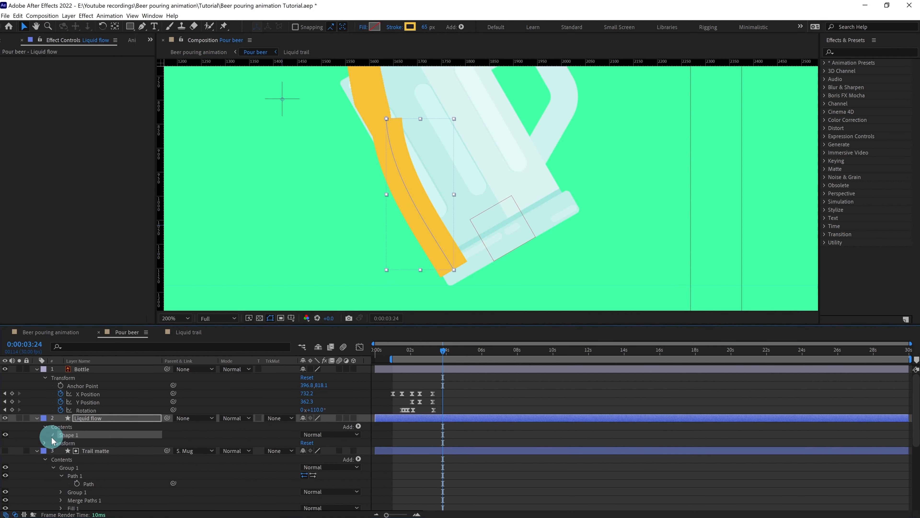
click(52, 436)
click(73, 442)
mouse_move(387, 118)
mouse_down()
mouse_move(372, 113)
mouse_move(374, 198)
mouse_up()
scroll(389, 168, down, 2)
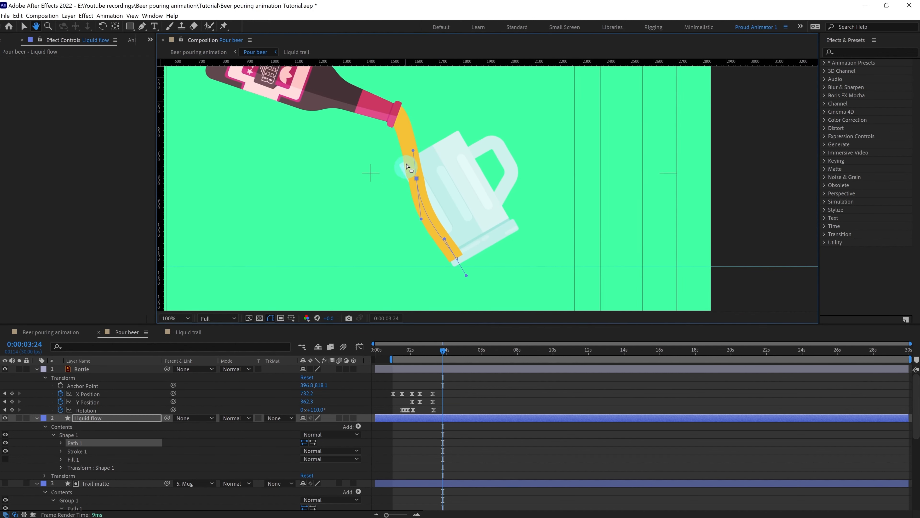
scroll(443, 238, up, 1)
drag(463, 230, 438, 244)
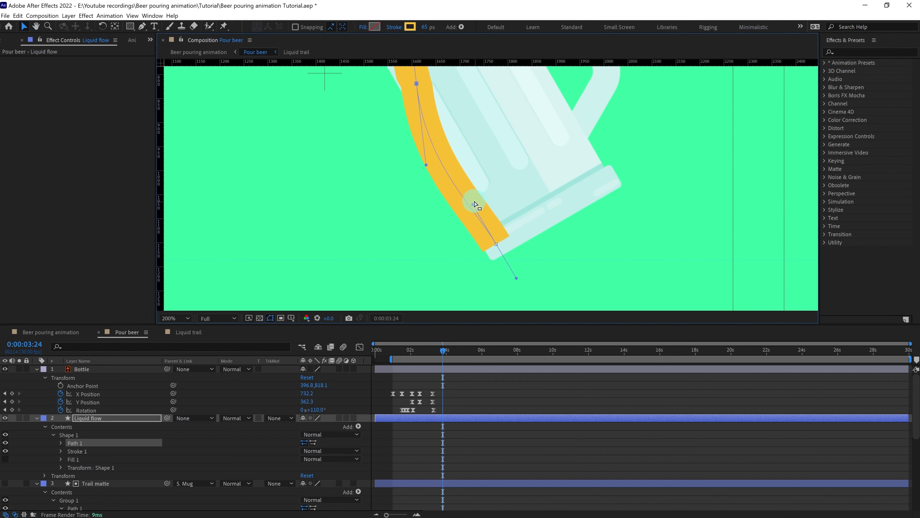
click(473, 207)
key(ctrl+z)
drag(472, 204, 478, 219)
drag(426, 165, 436, 179)
click(415, 84)
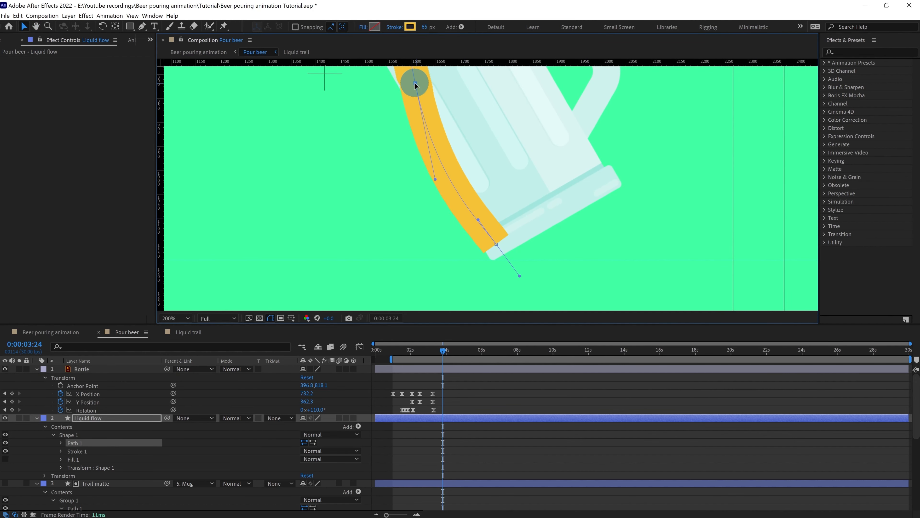
Set the line cap of the Liquid flow layer's Stroke 1 to Round Cap
click(61, 451)
click(319, 465)
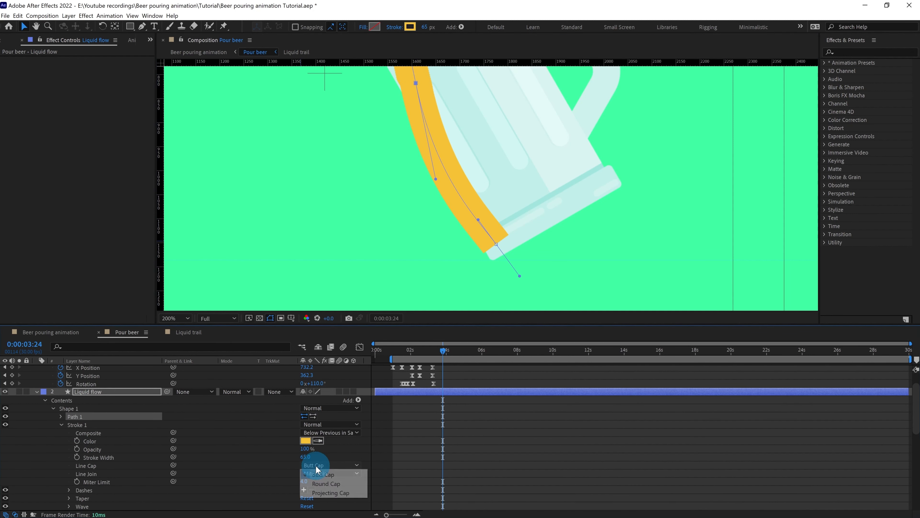
click(329, 485)
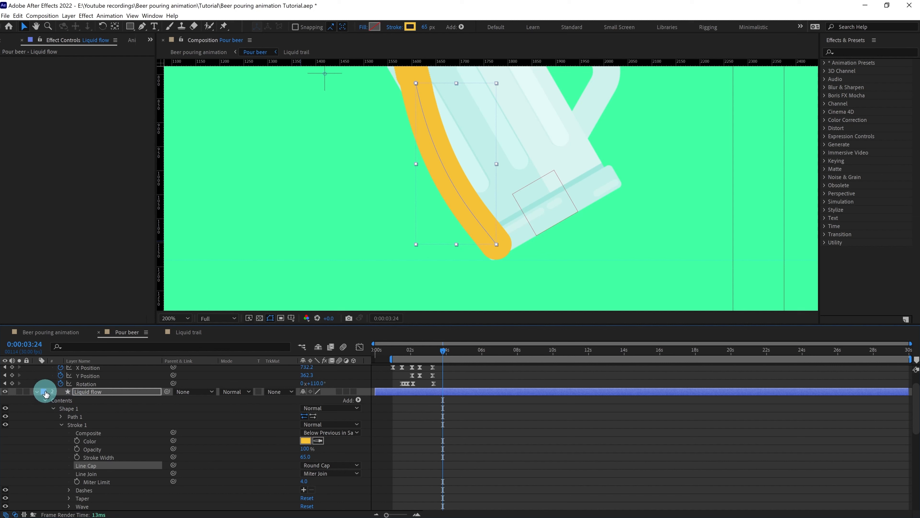
click(36, 392)
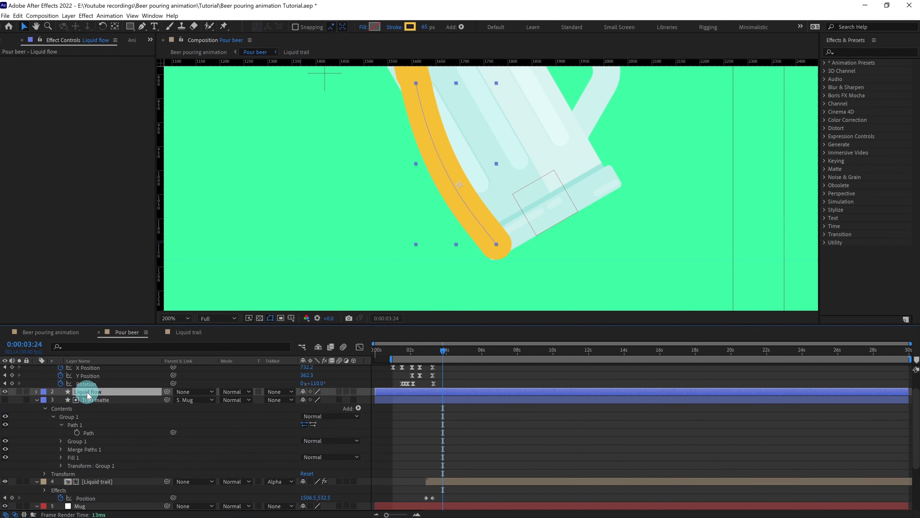
Find the Wave Warp effect by searching for "wave" and apply it to the Liquid flow layer
click(847, 52)
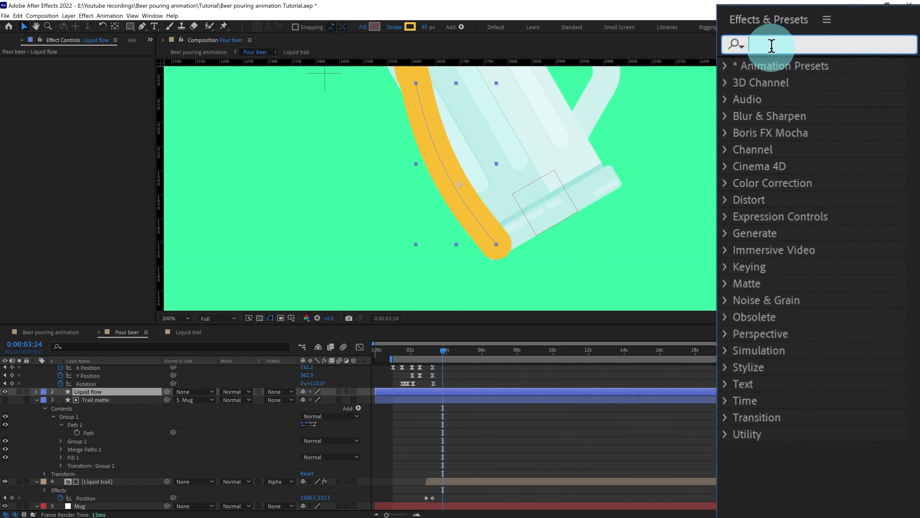
text(wave)
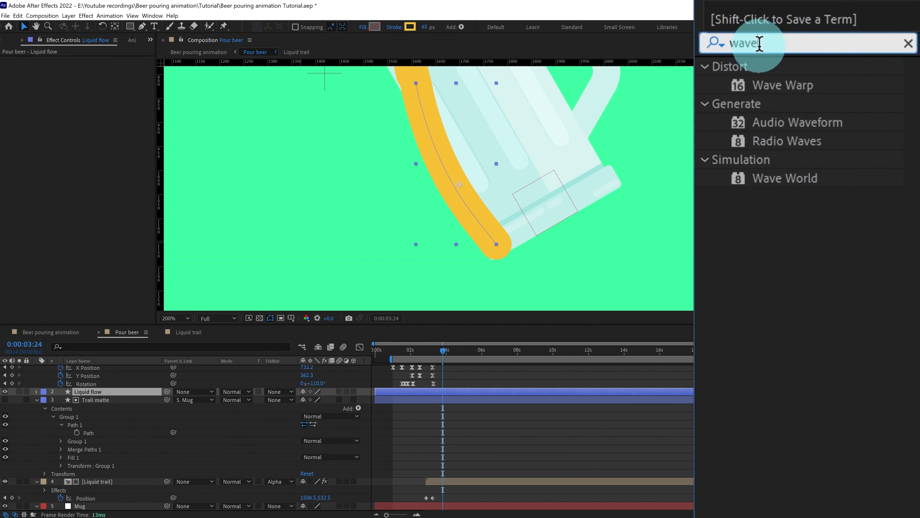
double_click(778, 86)
scroll(334, 166, down, 1)
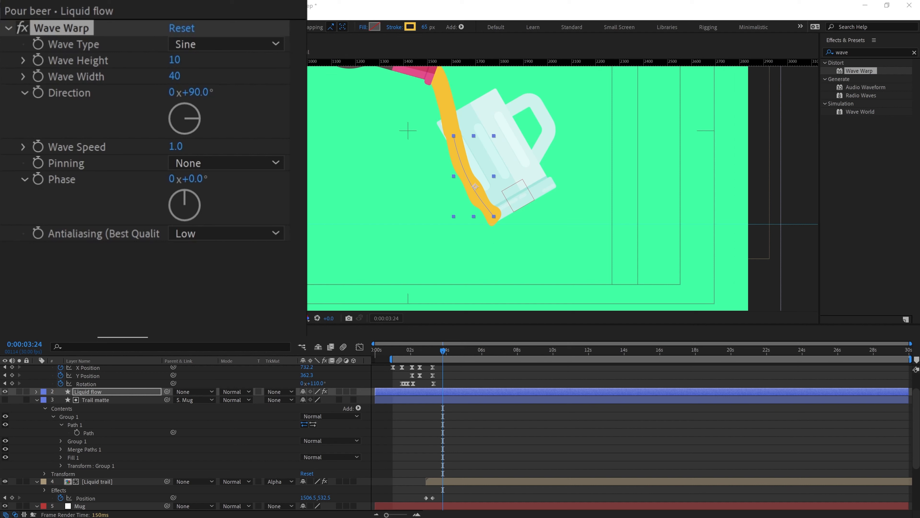
Set Wave Warp's Wave Height to 20 and Wave Speed to 2.0 on the Liquid flow layer
click(175, 61)
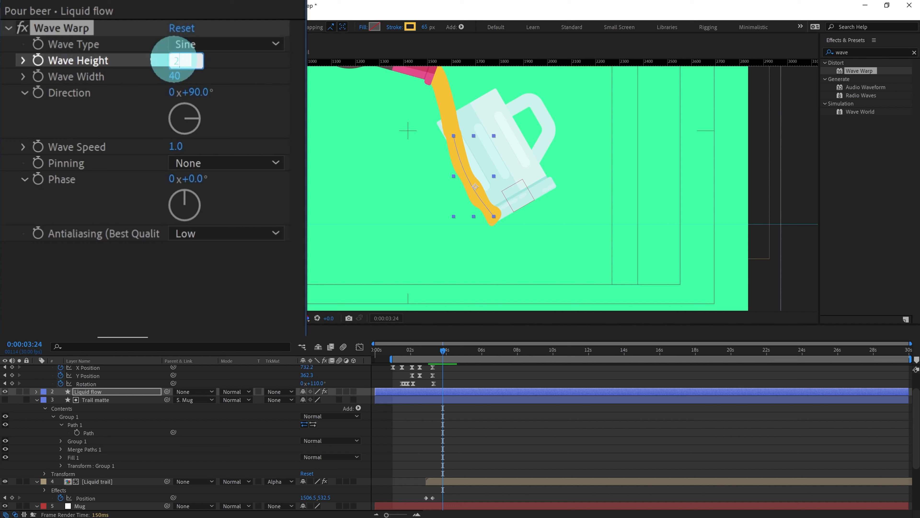
text(20)
key(Return)
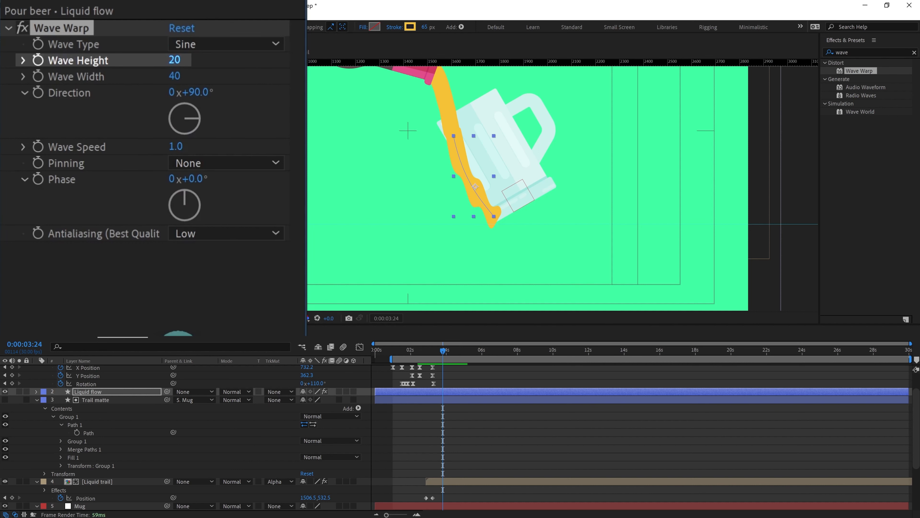
click(176, 147)
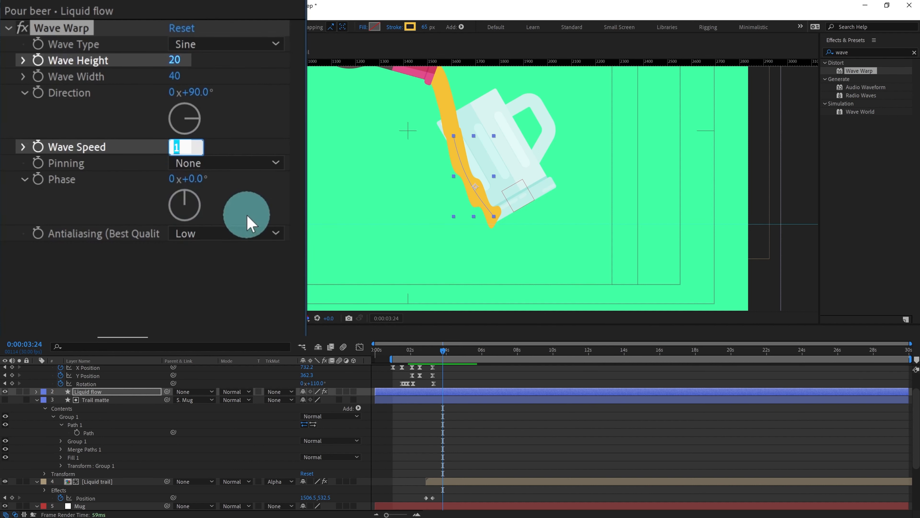
key(Return)
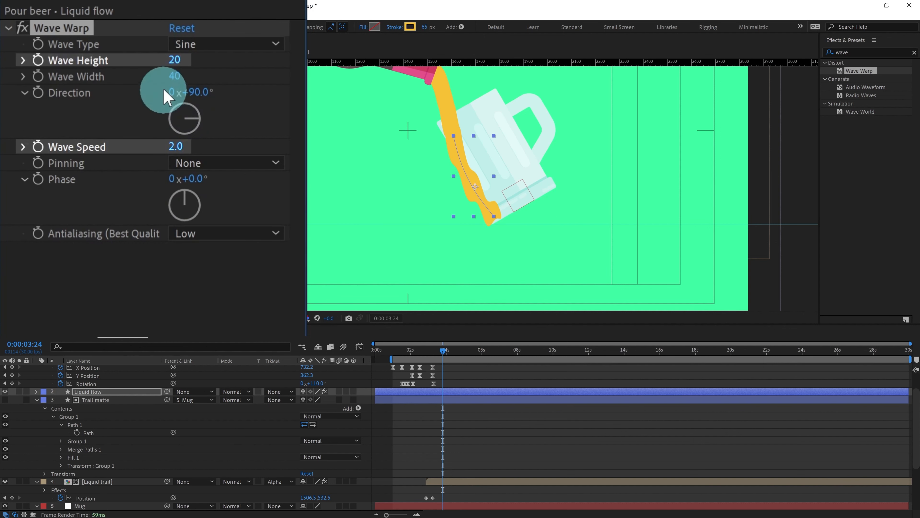
Set Wave Warp's Wave Width to 100 and preview the liquid's motion
click(172, 77)
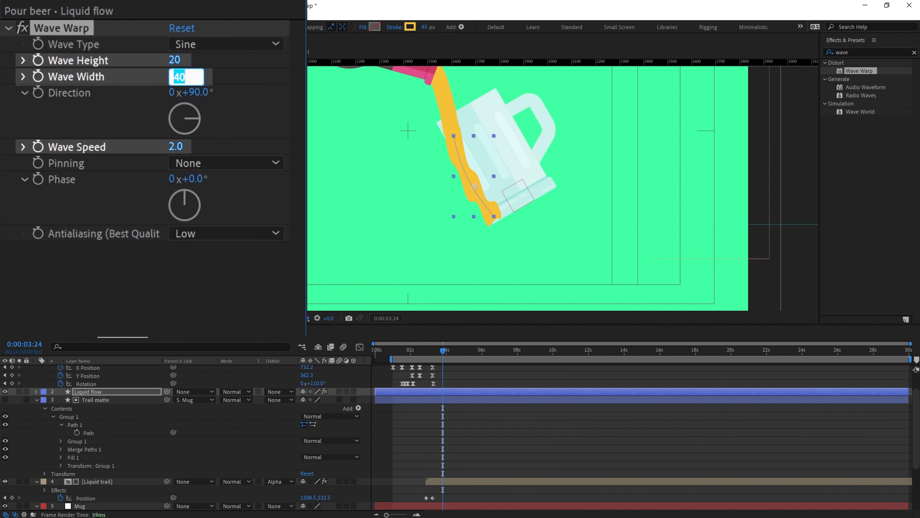
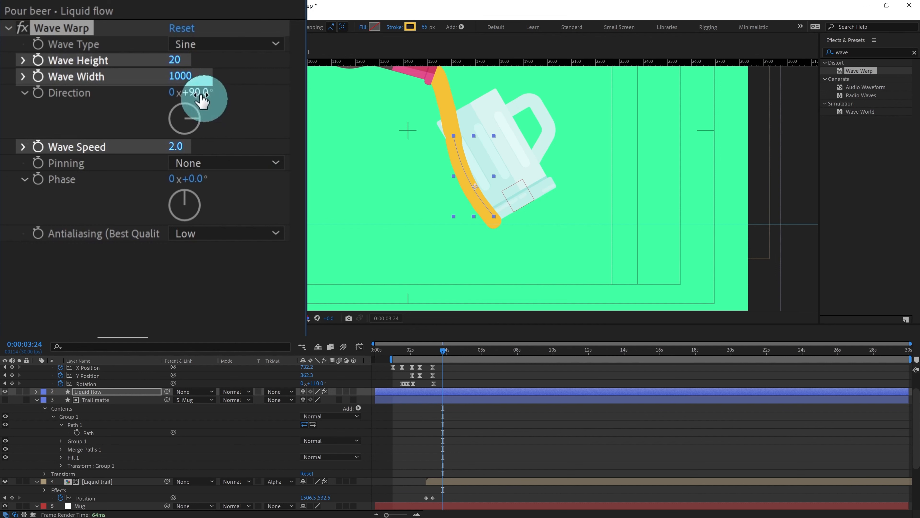
click(190, 78)
text(100)
key(Return)
key(space)
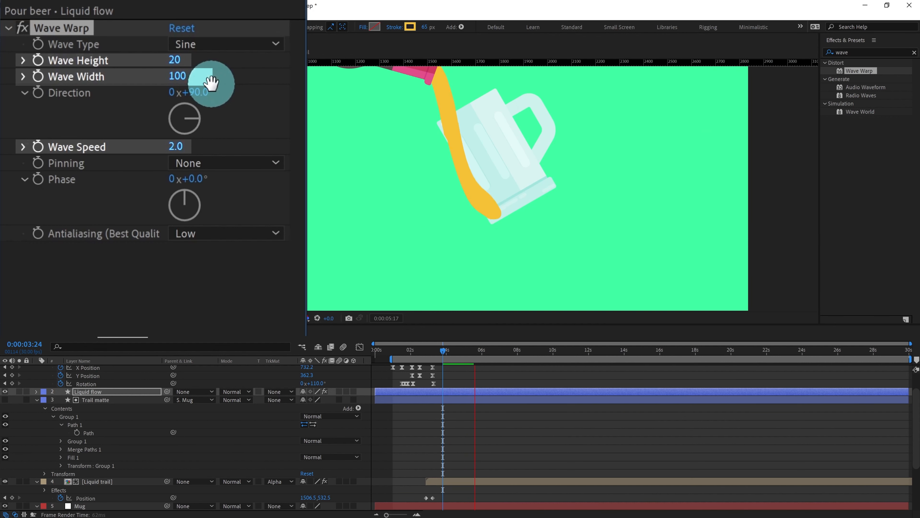
Set Wave Warp's Wave Height to 15
click(182, 61)
text(15)
key(Return)
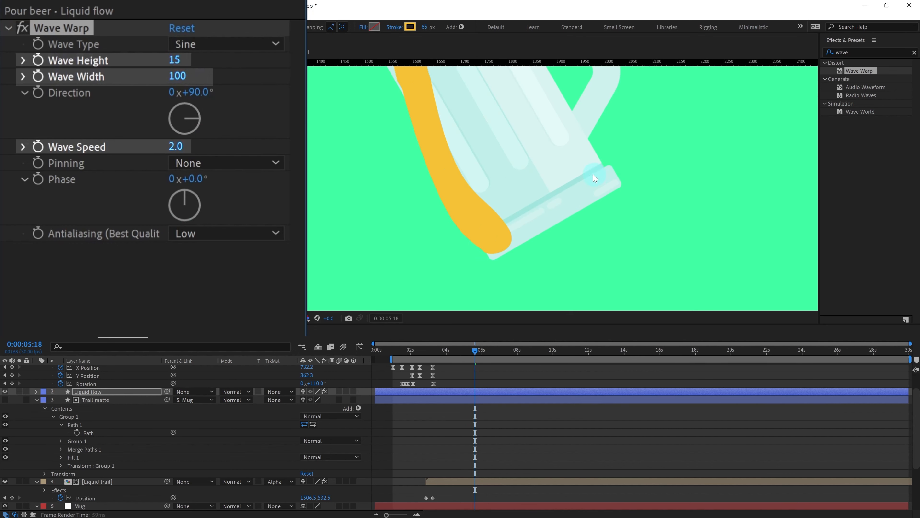
Nudge the upper point of the Liquid flow path slightly to line up with the liquid trail and preview the pour
click(489, 175)
click(87, 392)
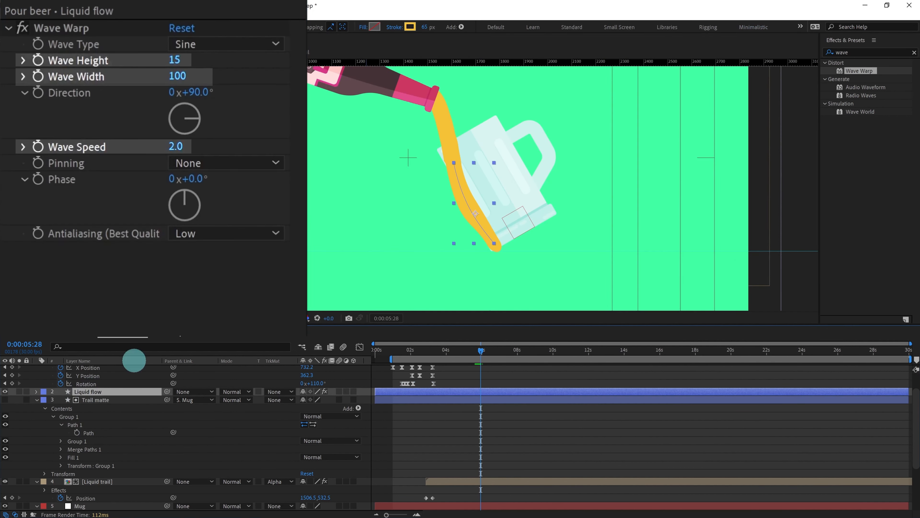
key(g)
scroll(459, 110, up, 1)
drag(460, 110, 467, 126)
drag(425, 152, 416, 148)
scroll(431, 150, down, 1)
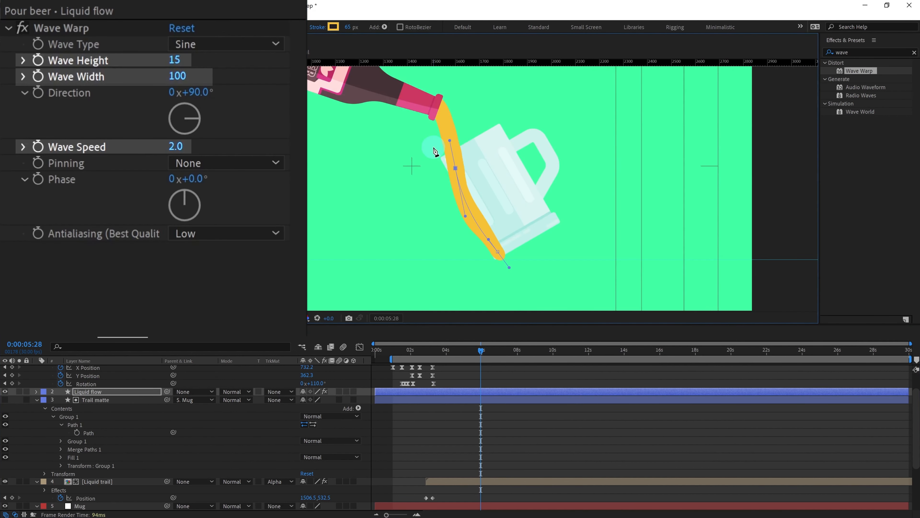
key(space)
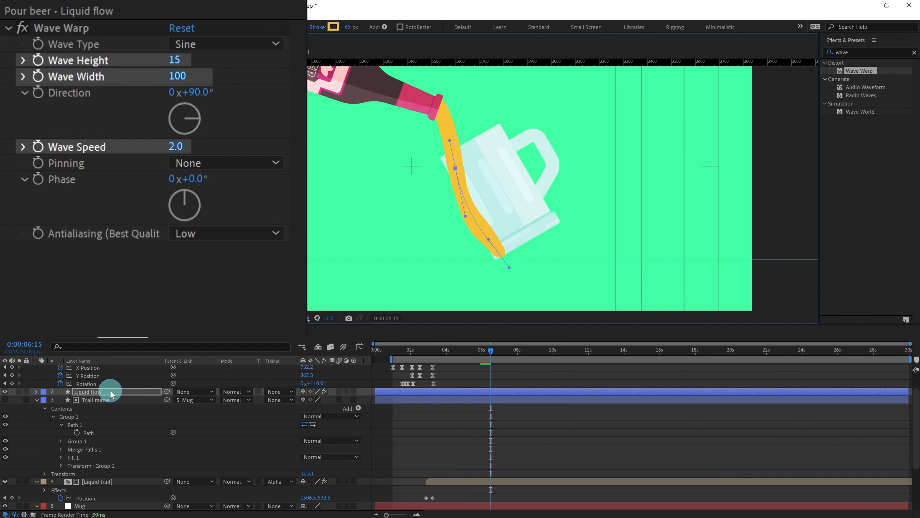
Duplicate the Wave Warp effect on the Liquid flow layer and set the duplicate's Wave Type to Circle
click(109, 391)
click(63, 27)
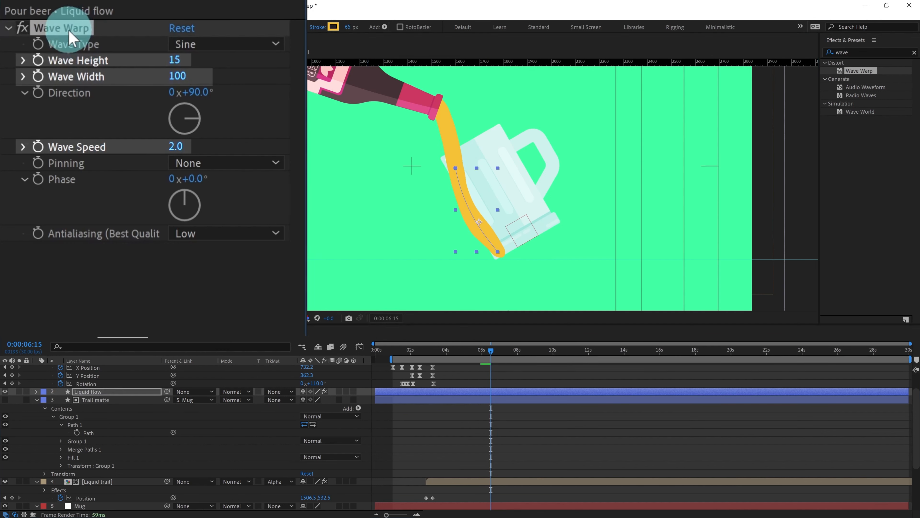
key(ctrl+d)
click(205, 266)
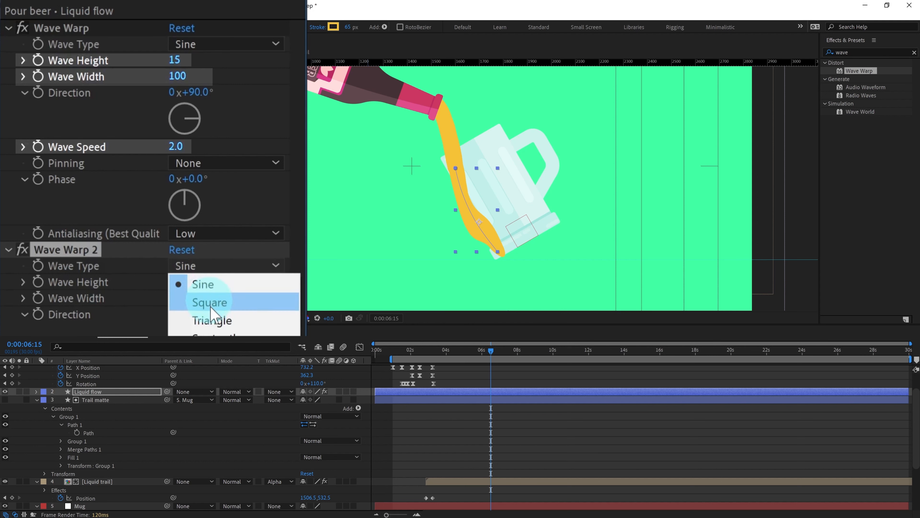
click(216, 355)
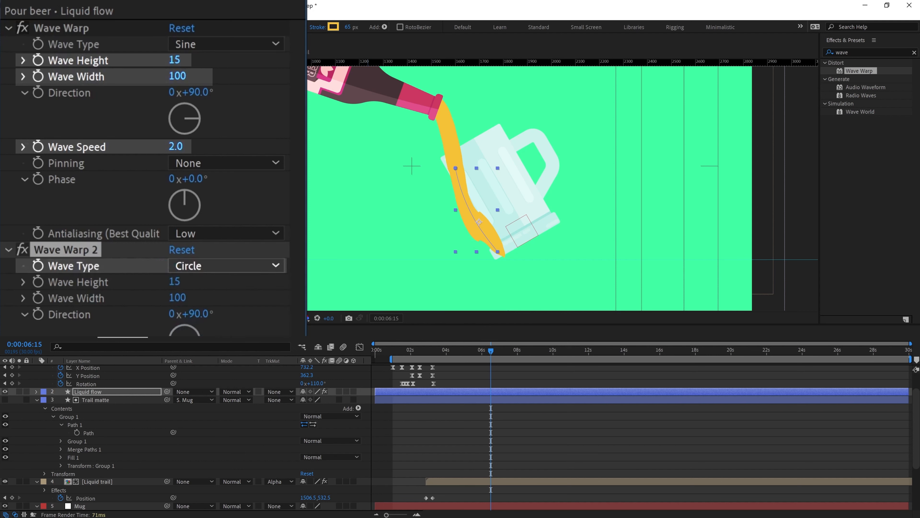
Set Wave Warp 2's Phase to 20° and preview the liquid's motion
scroll(181, 325, down, 3)
click(198, 293)
click(191, 295)
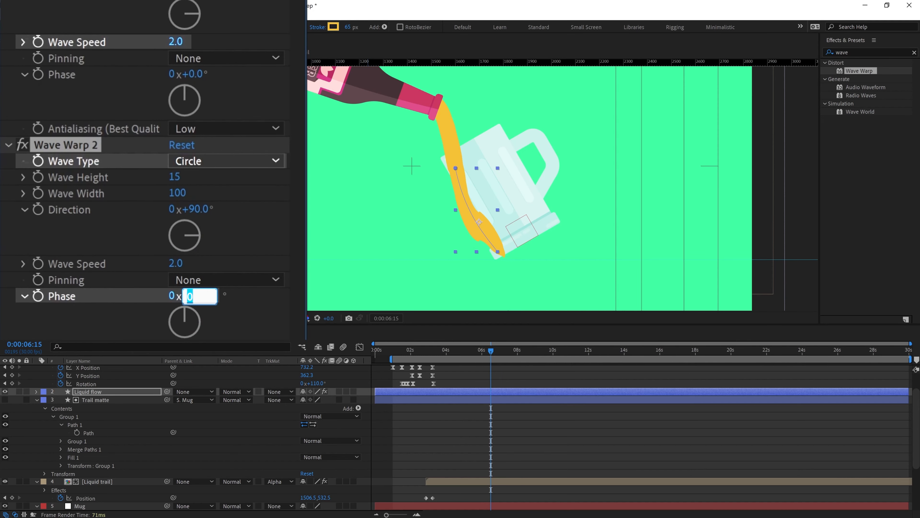
key(Return)
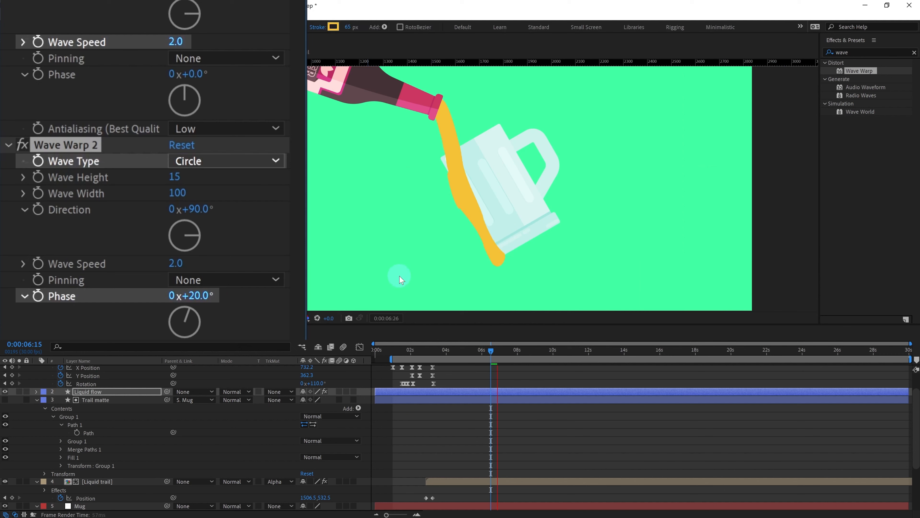
click(103, 438)
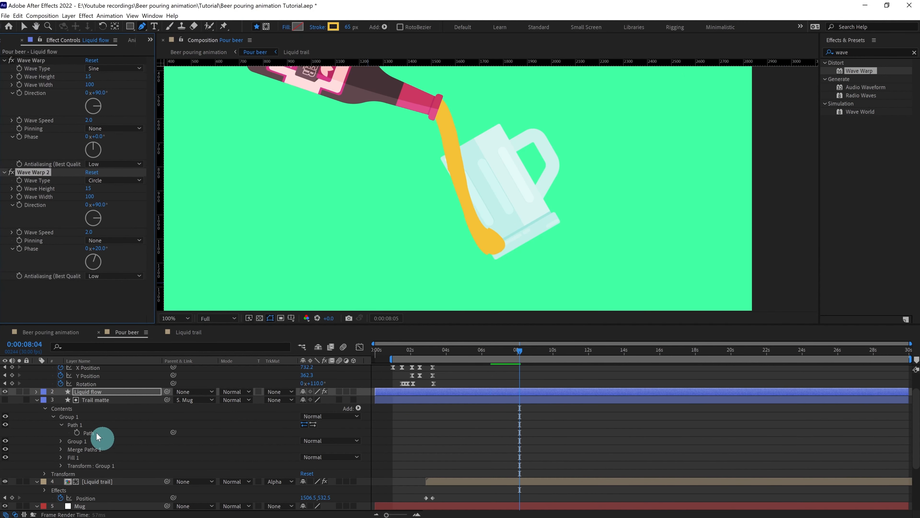
Duplicate the Trail matte layer, move the copy above Liquid flow, and set it as Liquid flow's alpha track matte
click(95, 402)
click(95, 402)
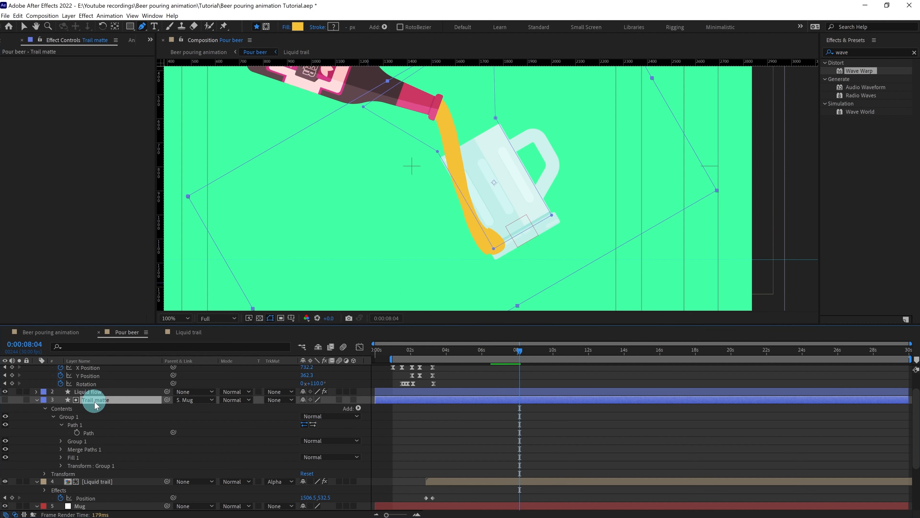
key(ctrl+d)
key(ctrl+bracketright)
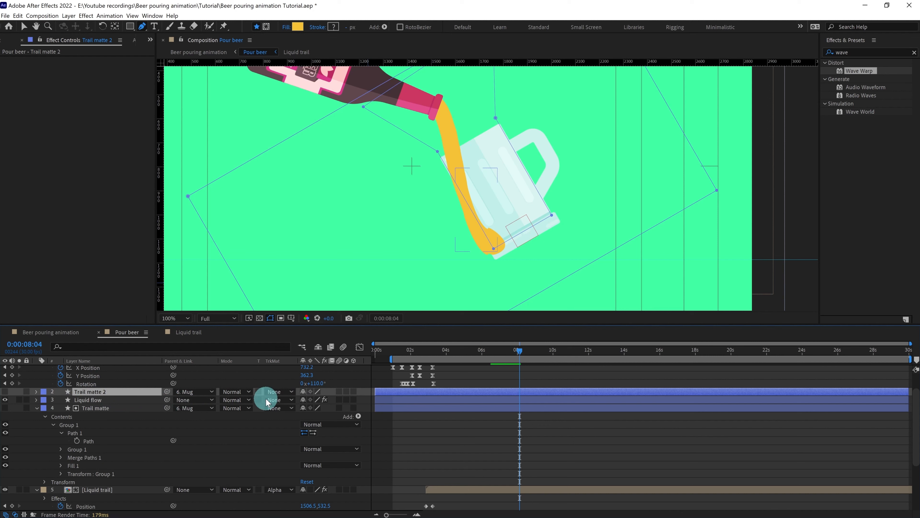
click(267, 400)
click(292, 419)
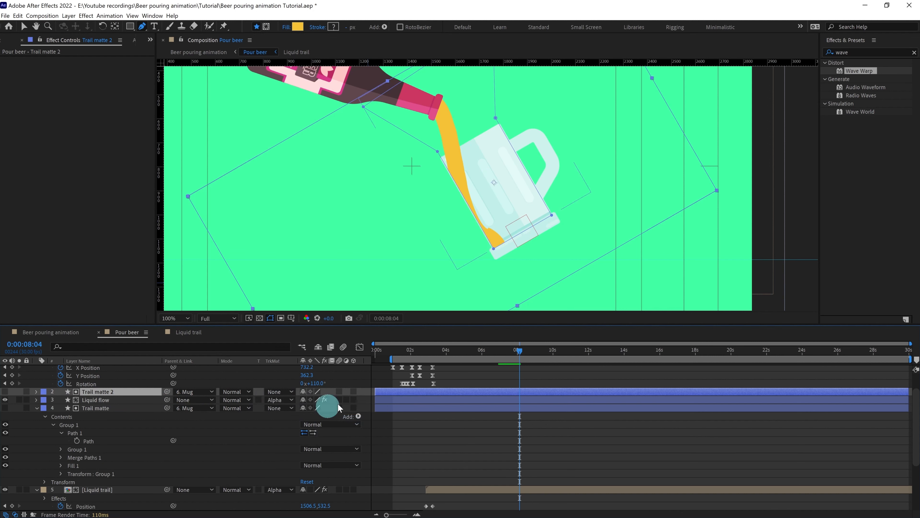
Preview the matted pour from 0:00:01:01
click(408, 357)
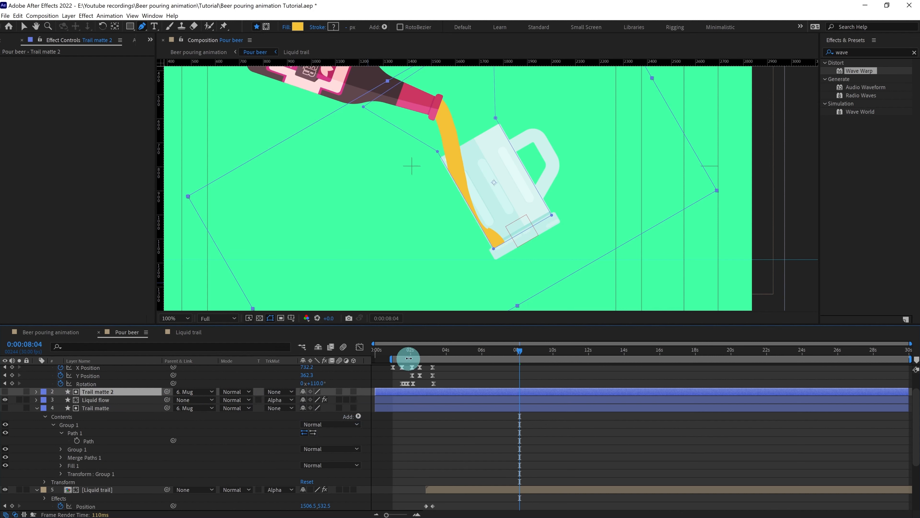
click(393, 349)
key(space)
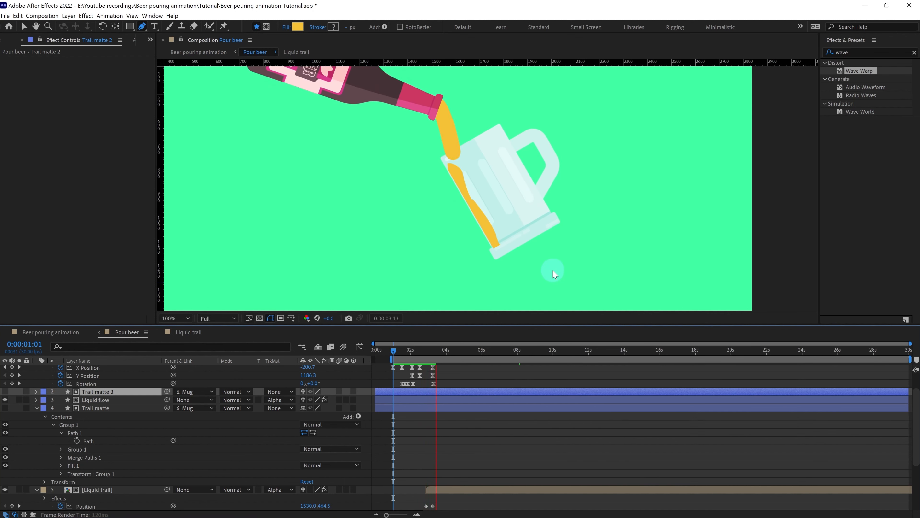
key(space)
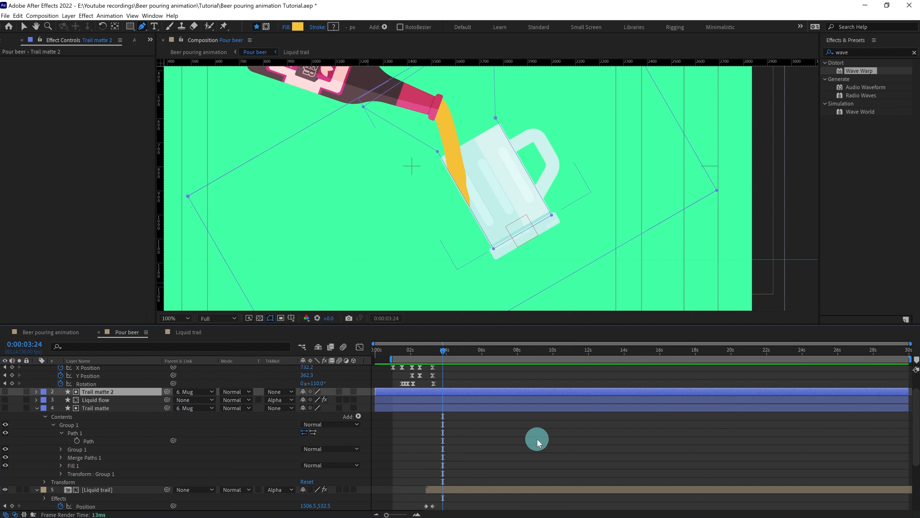
Go to 0:00:03:22 frame by frame and make the Liquid flow layer visible again
key(Page_Up)
key(Page_Up)
key(Page_Up)
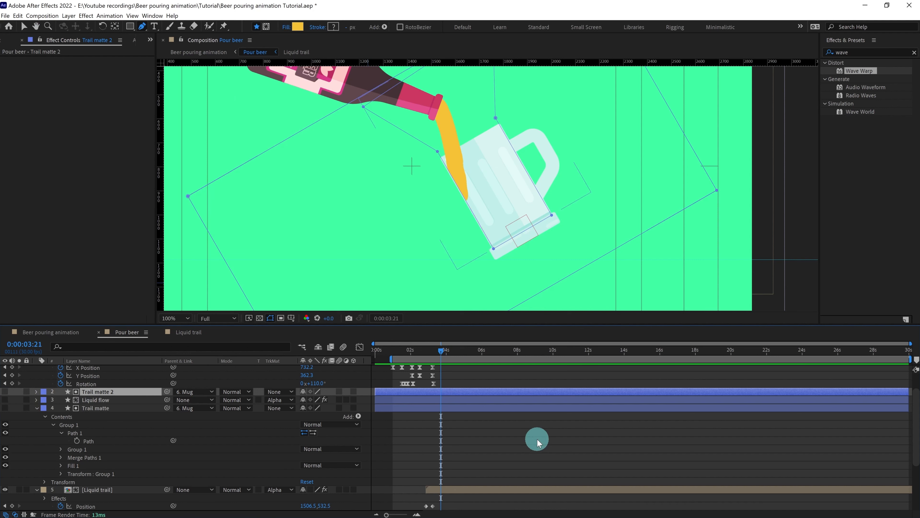
key(Page_Down)
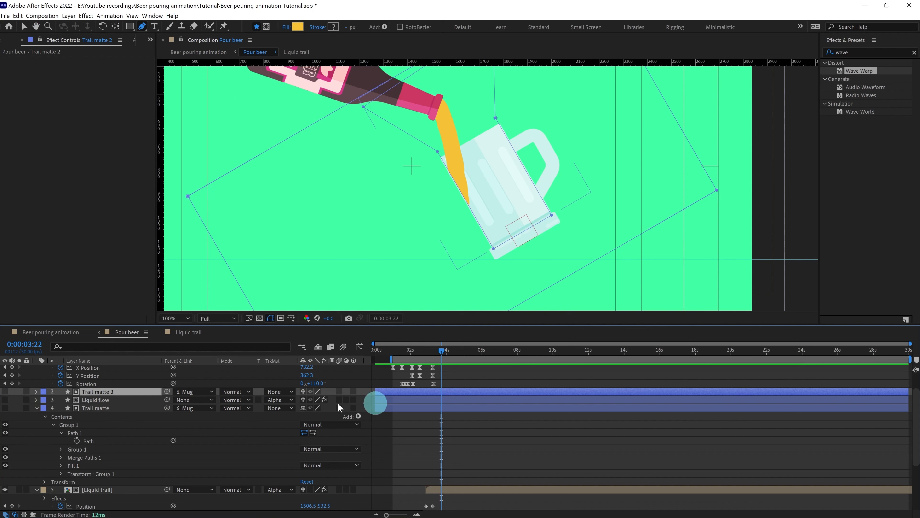
click(92, 399)
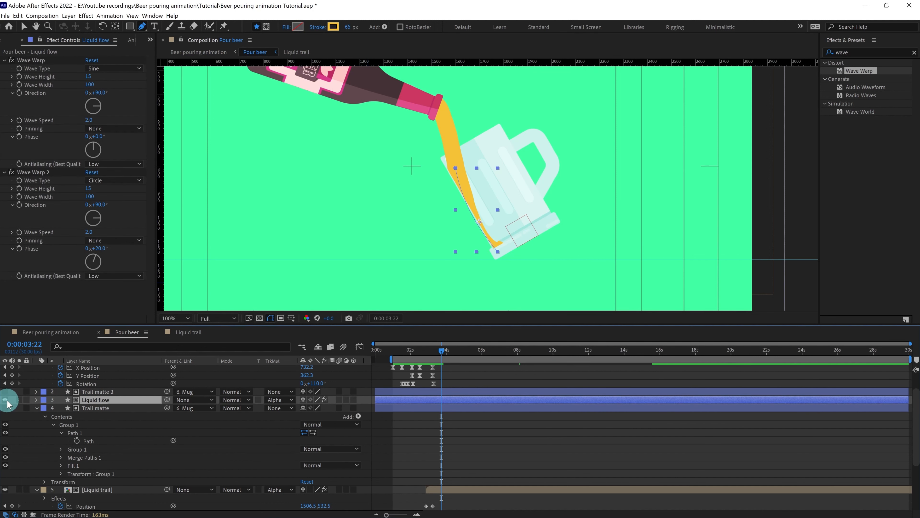
click(25, 401)
Add Trim Paths to the contents of the Liquid flow layer
click(36, 400)
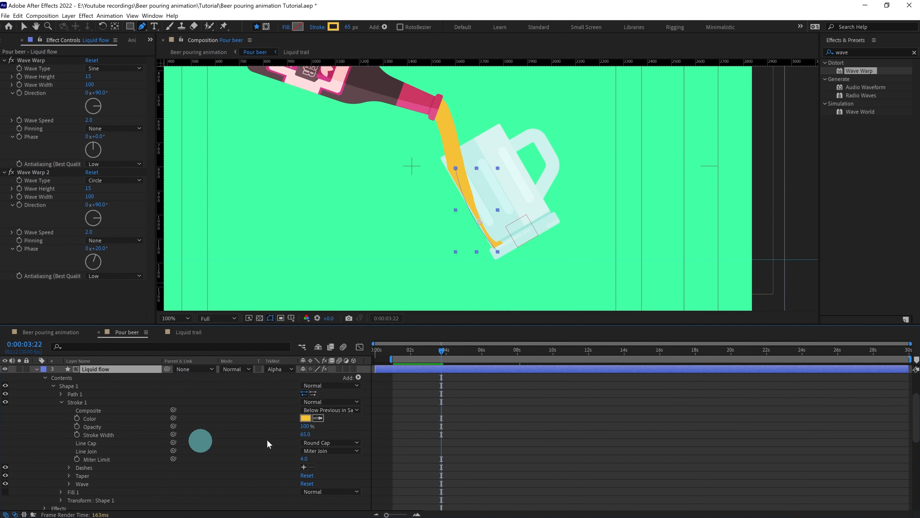
click(357, 376)
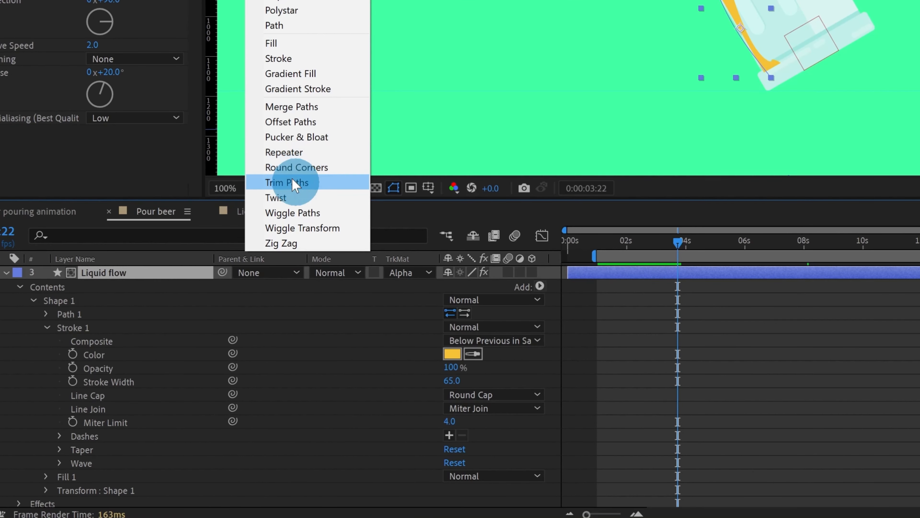
click(208, 314)
scroll(83, 438, down, 4)
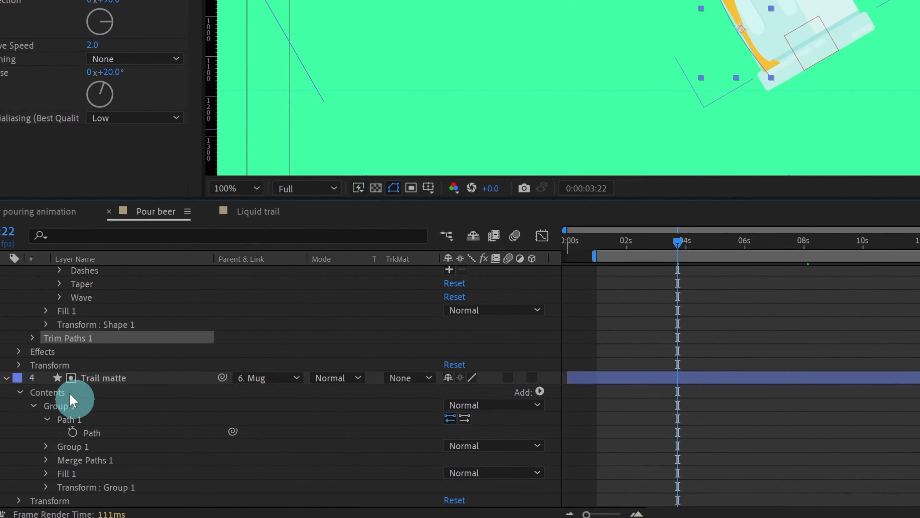
Keyframe Liquid flow's Trim Paths End from 0% at 0:00:03:22 to 100% at 0:00:03:27
click(31, 335)
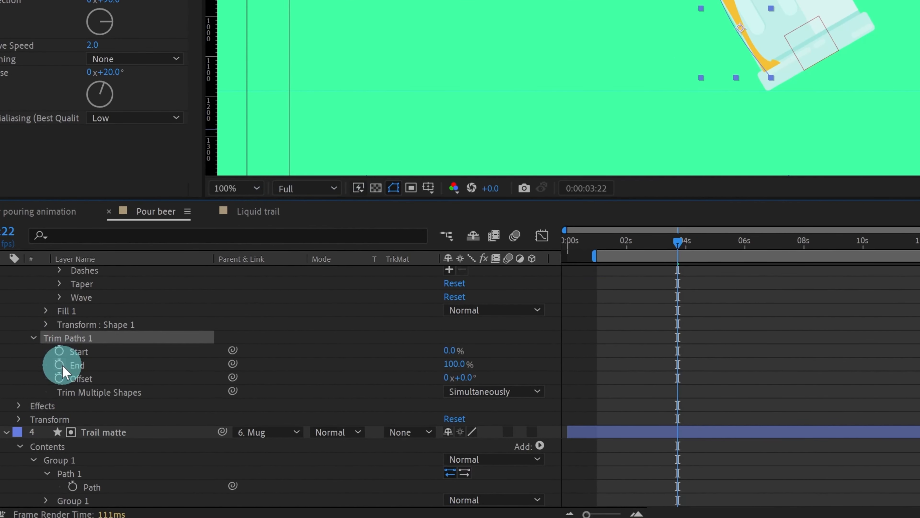
click(59, 364)
click(453, 364)
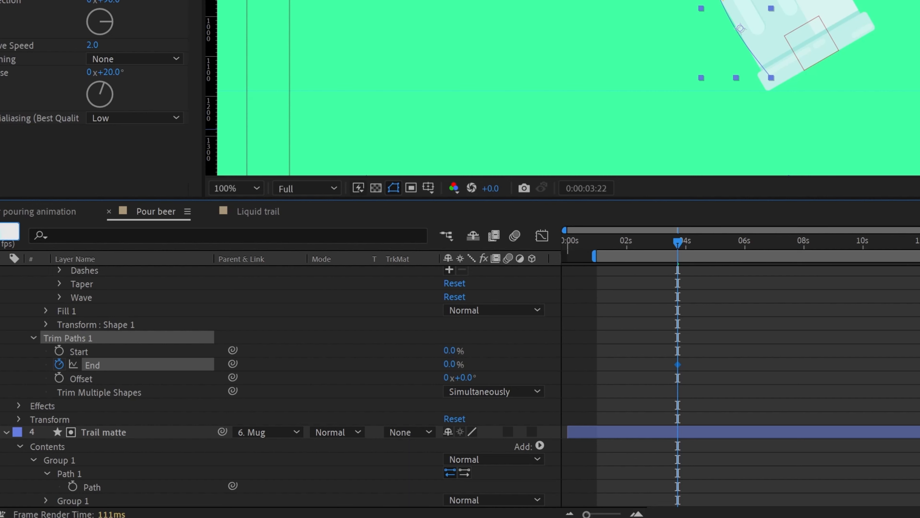
key(Return)
click(438, 369)
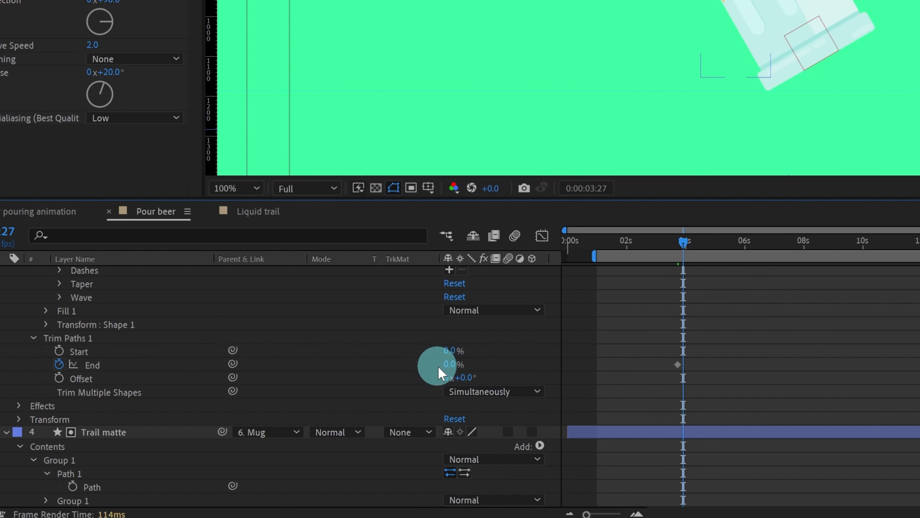
drag(450, 365, 654, 374)
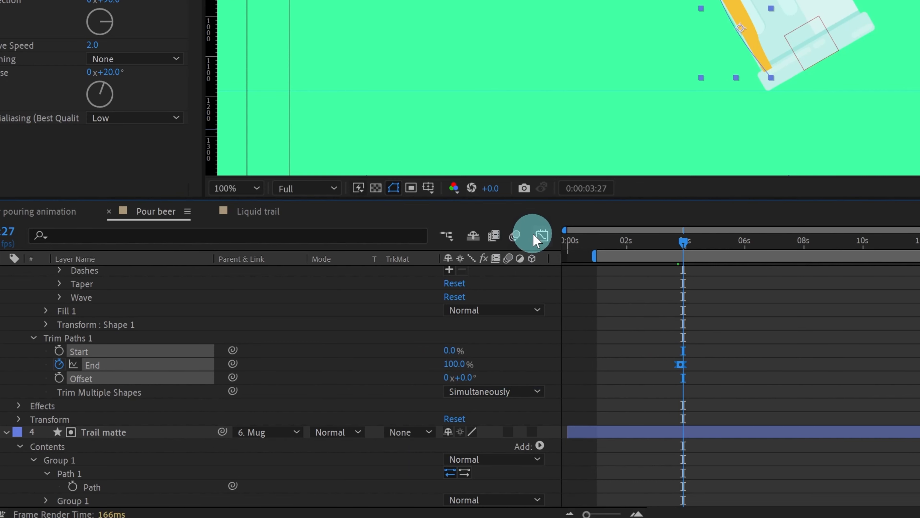
Ease the End keyframes and reshape their speed curve so it peaks closer to the last keyframe
click(540, 236)
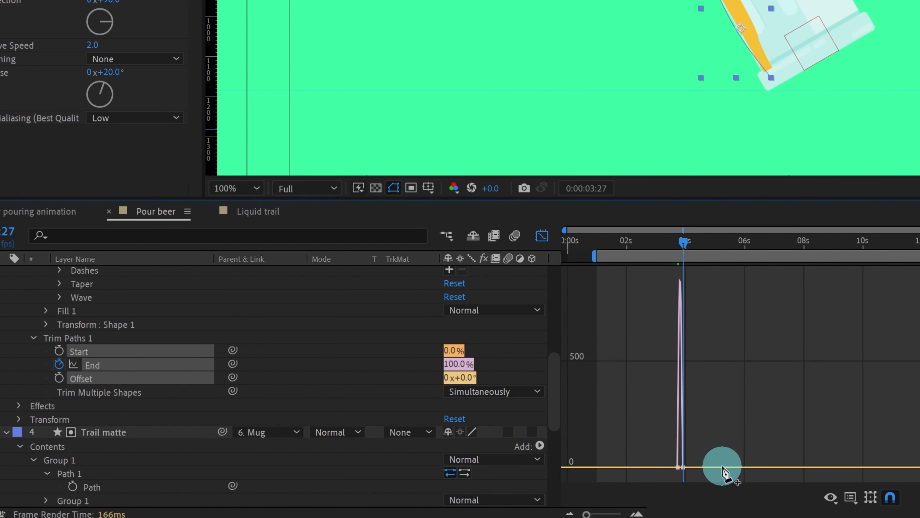
scroll(722, 471, up, 5)
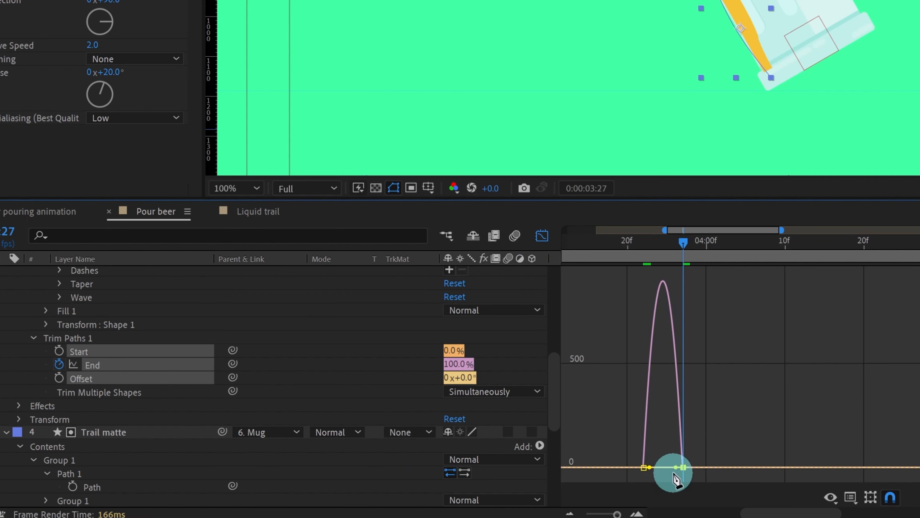
drag(674, 473, 680, 474)
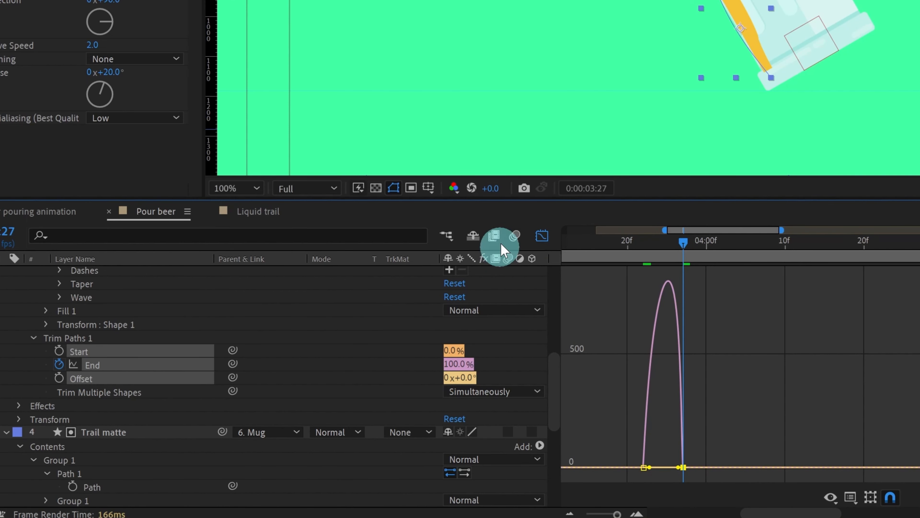
click(541, 236)
Preview the liquid growing into the mug from 0:00:03:16
drag(610, 247, 595, 242)
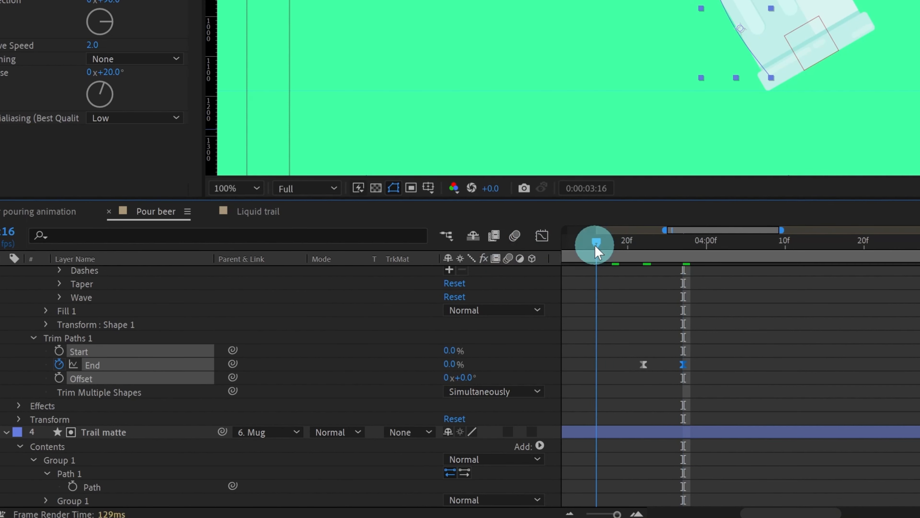
scroll(747, 67, down, 2)
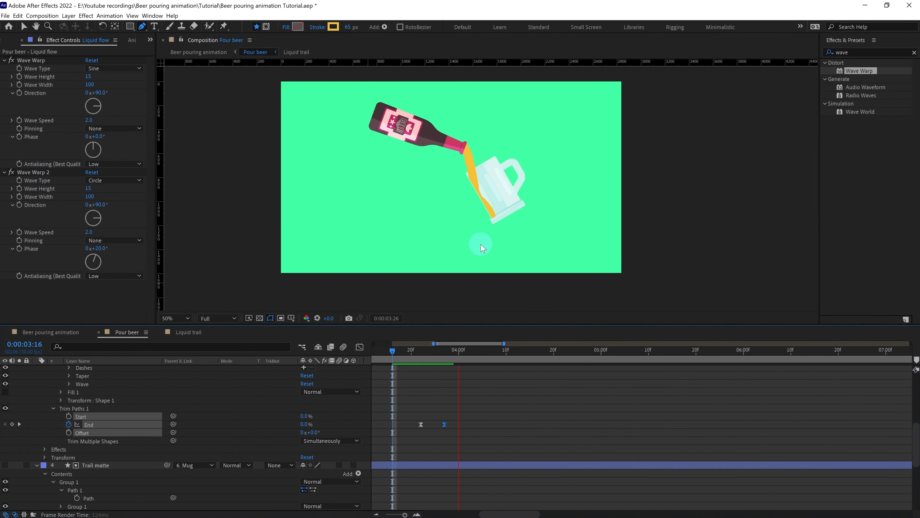
click(417, 350)
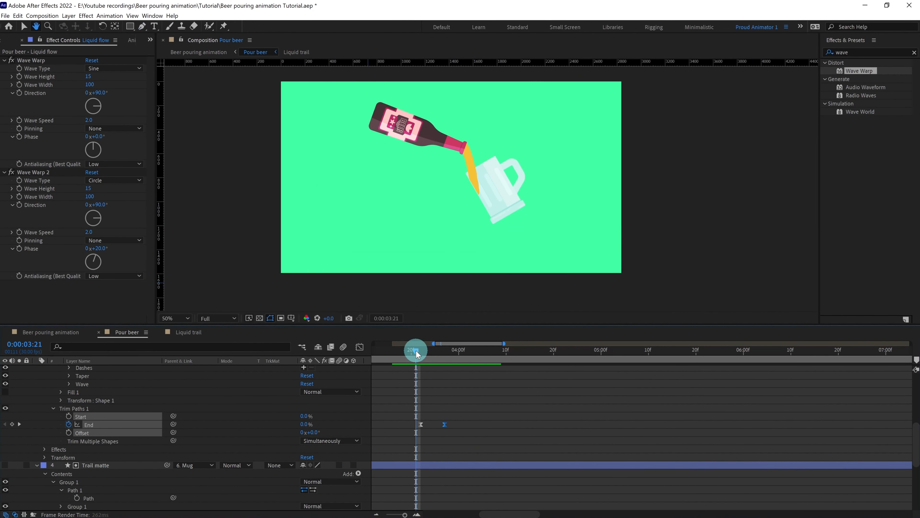
Move the 100% End keyframe out to 0:00:04:09 and make the first End keyframe linear
click(456, 425)
click(446, 424)
key(g)
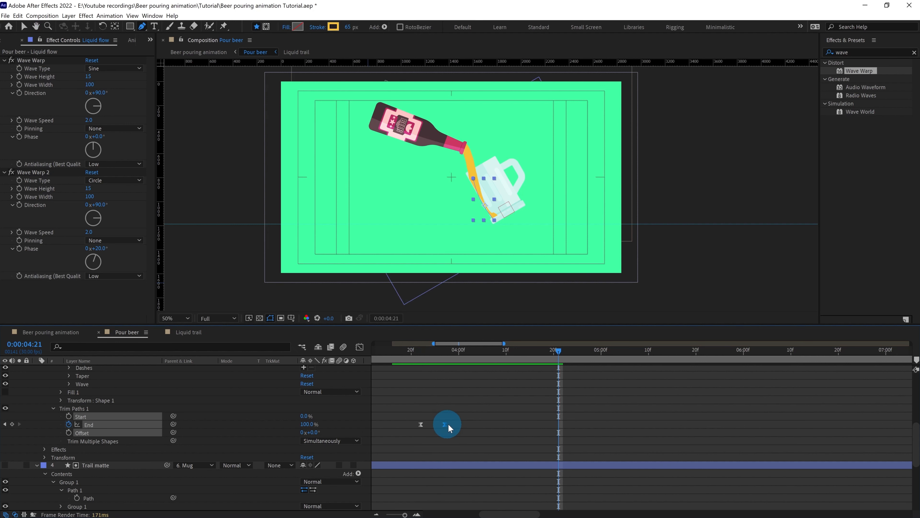
drag(448, 425, 469, 425)
Preview the full pour from 0:00:01:24 and save the project
key(semicolon)
click(408, 351)
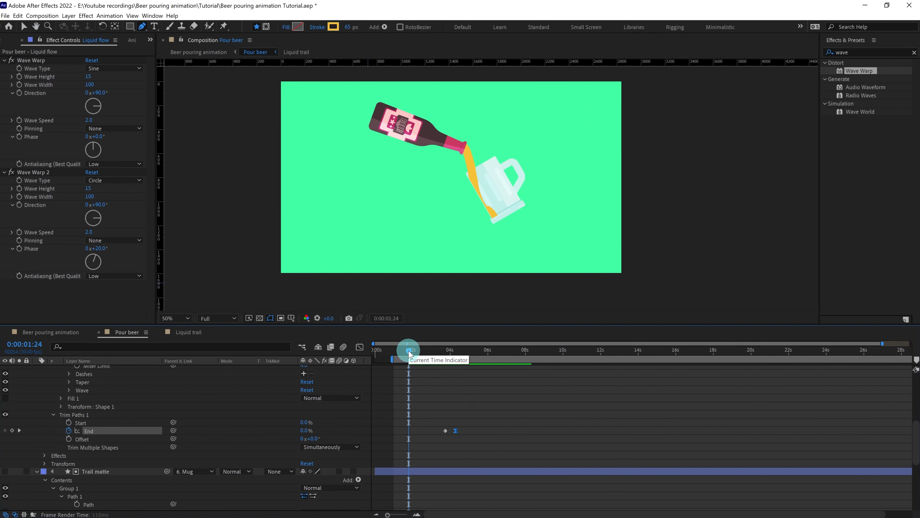
key(space)
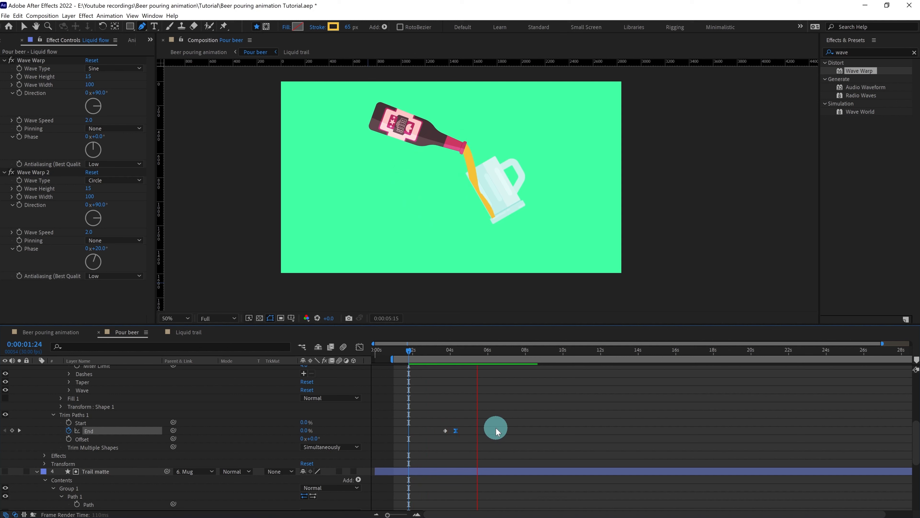
key(space)
key(ctrl+s)
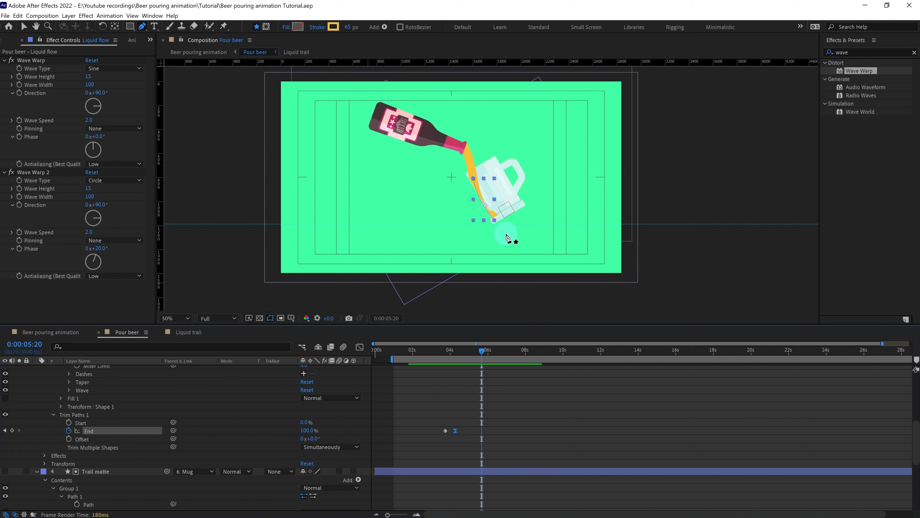
In the Liquid trail composition, add keyframes at 0:00:03:13 for Particle Playground's Particles Per Second, Particle Radius and gravity Force
click(518, 413)
key(v)
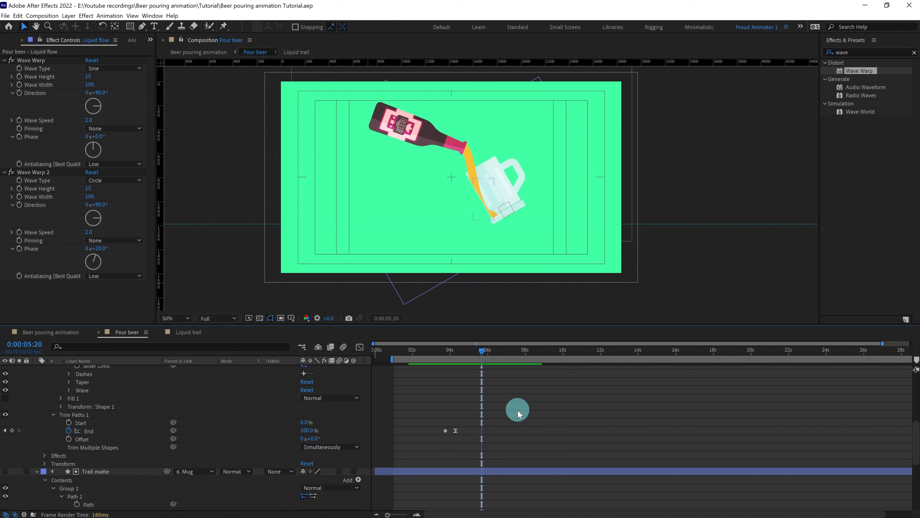
key(j)
scroll(520, 414, up, 1)
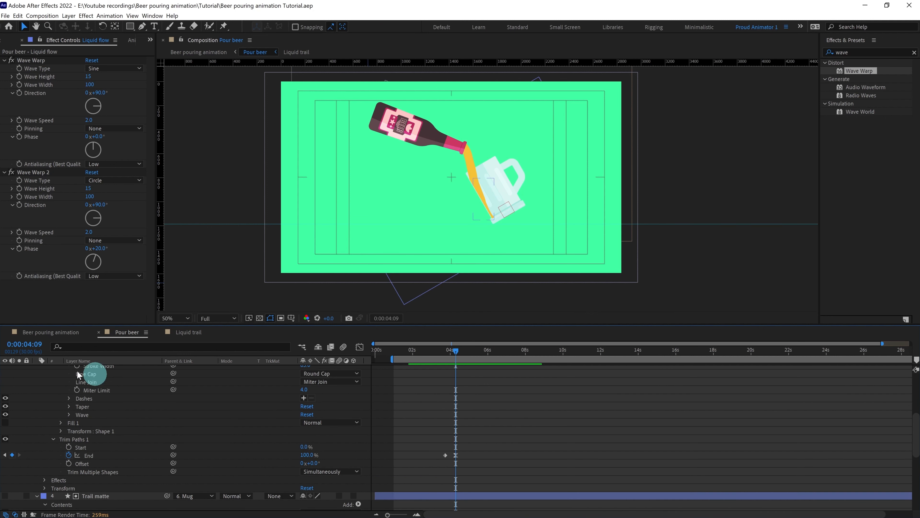
click(29, 343)
click(29, 343)
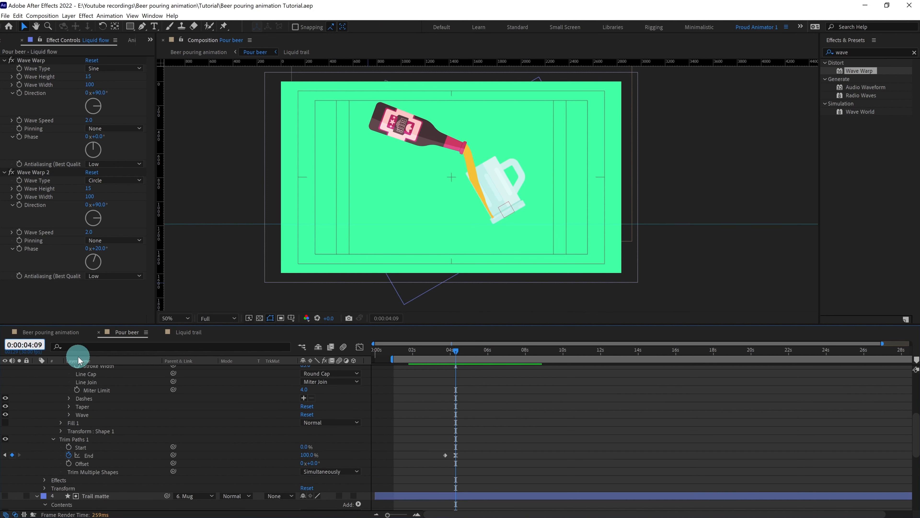
text(6)
key(Return)
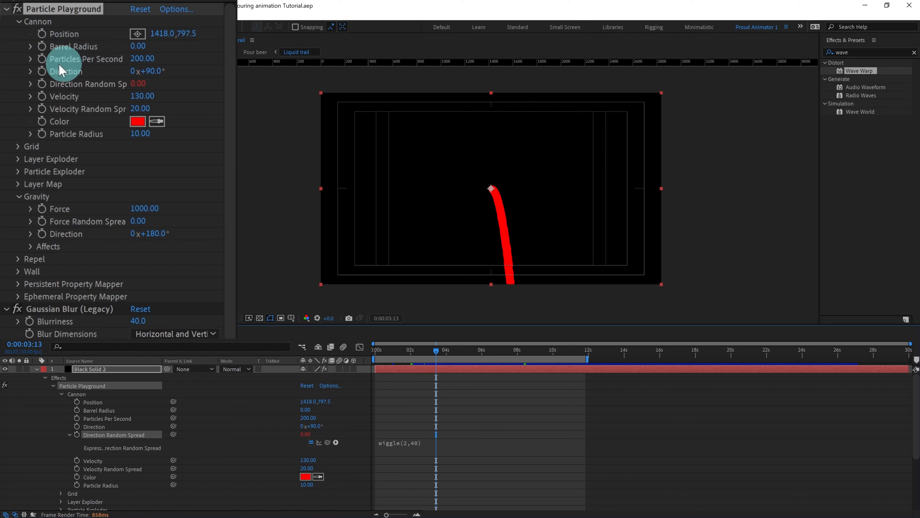
click(43, 60)
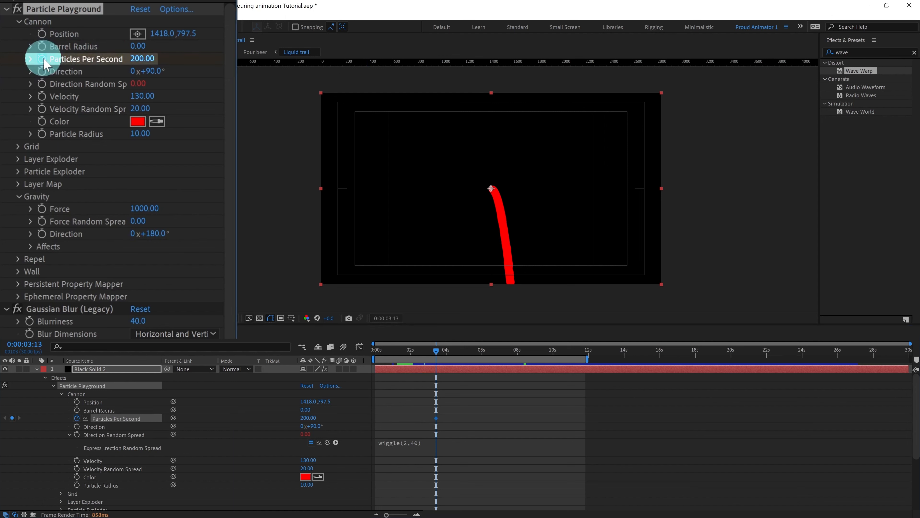
click(41, 134)
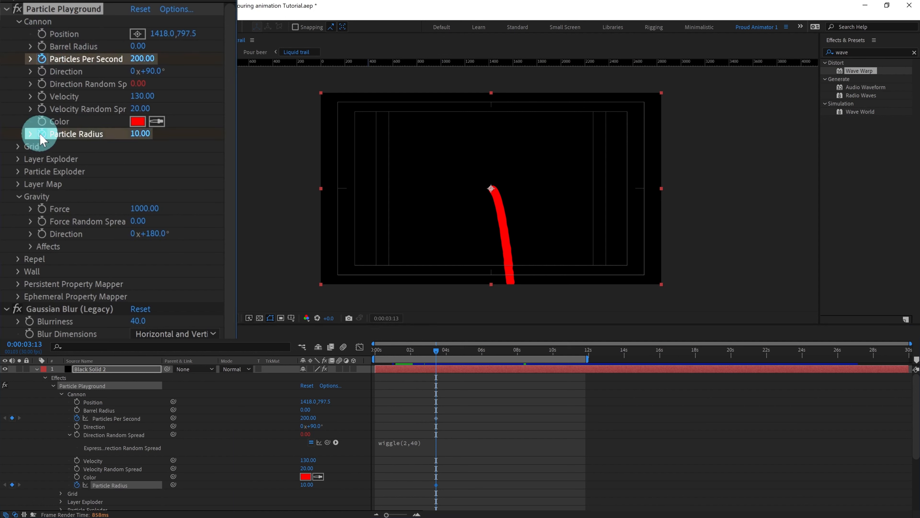
click(41, 208)
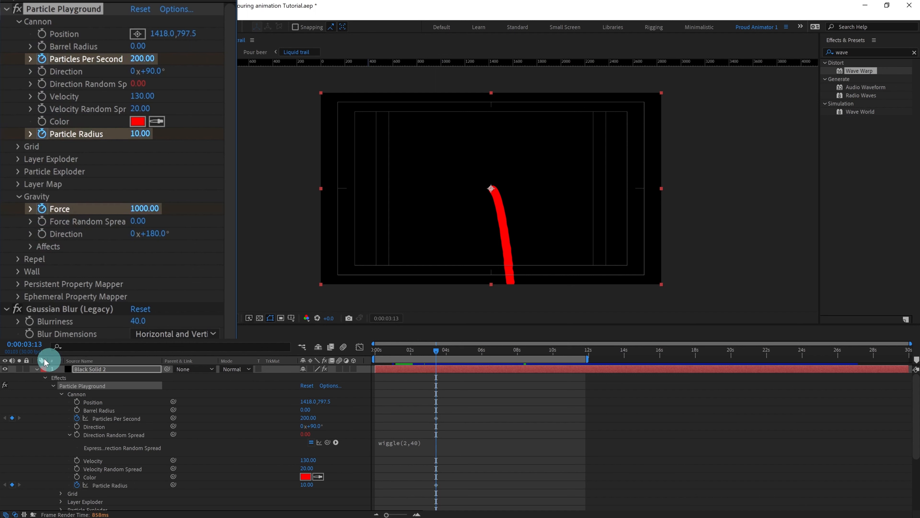
Advance 12 frames and keyframe Particles Per Second at 0, gravity Force at 3000 and Particle Radius at 0
click(27, 344)
text(+1)
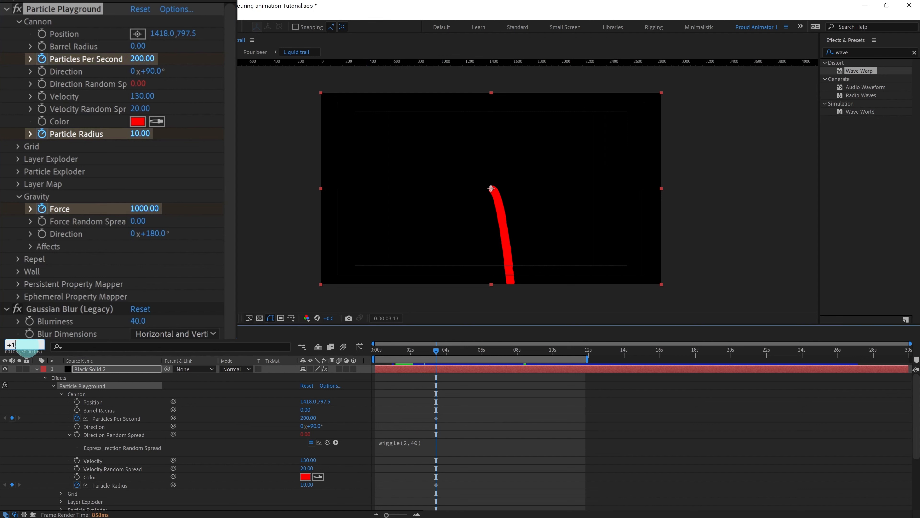
text(2)
key(Return)
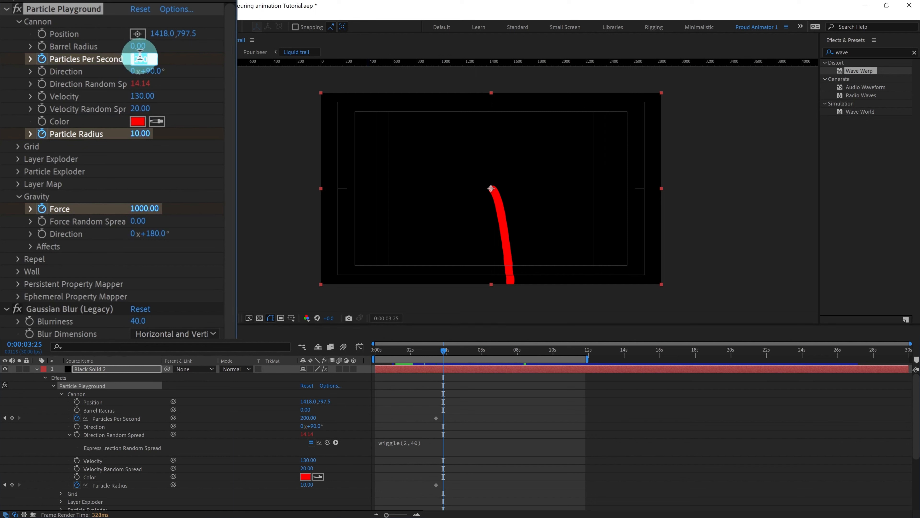
text(0)
key(Return)
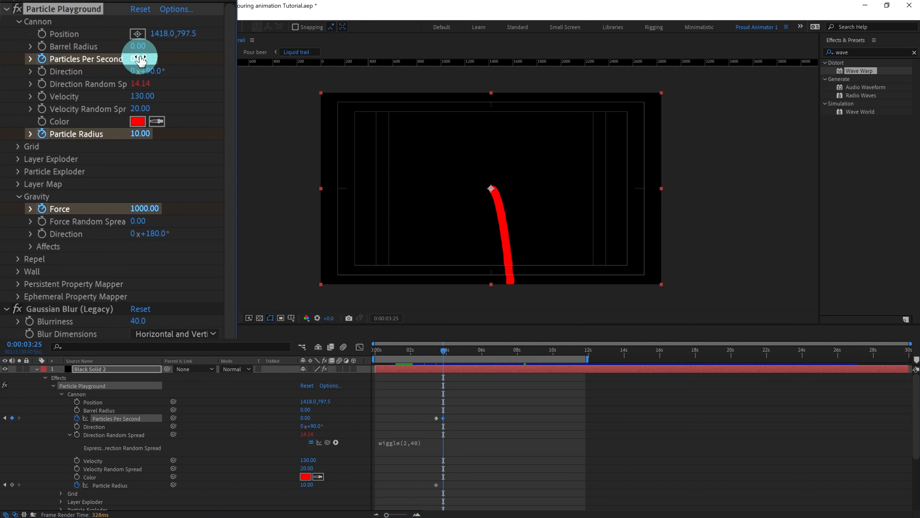
click(143, 209)
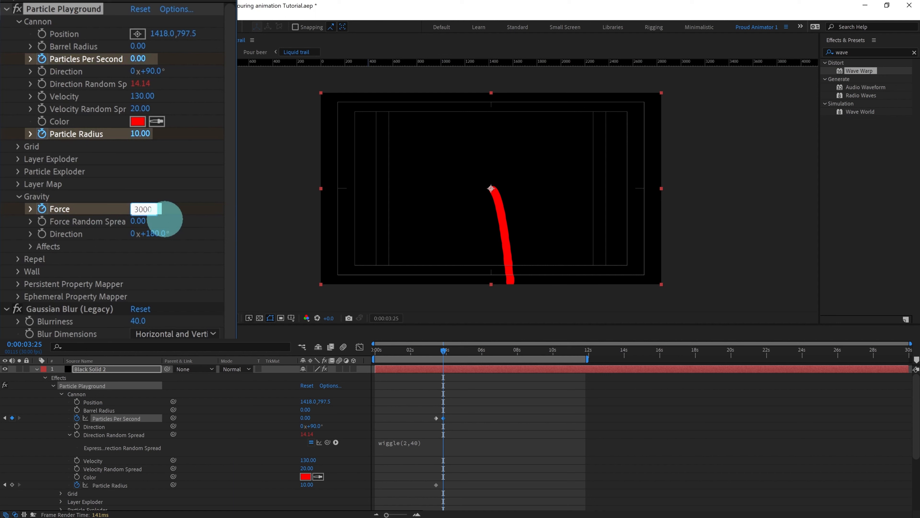
click(165, 218)
click(143, 134)
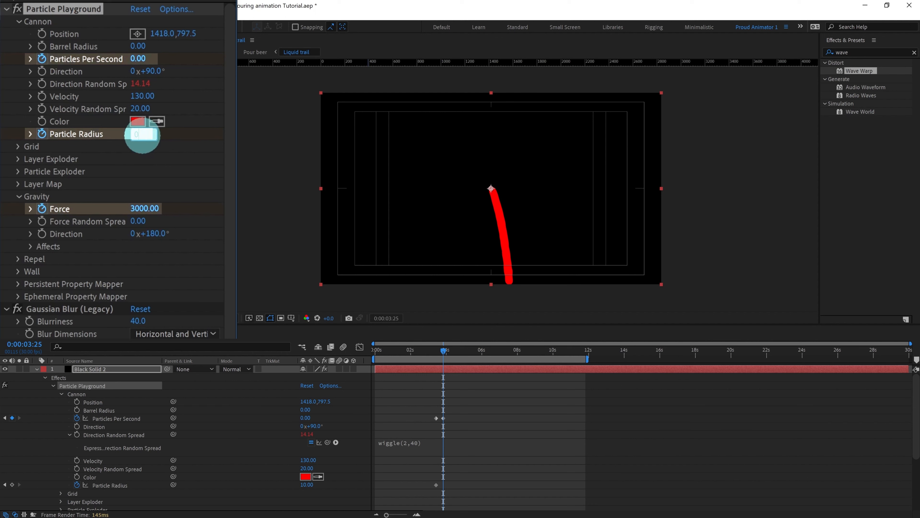
text(0)
key(Return)
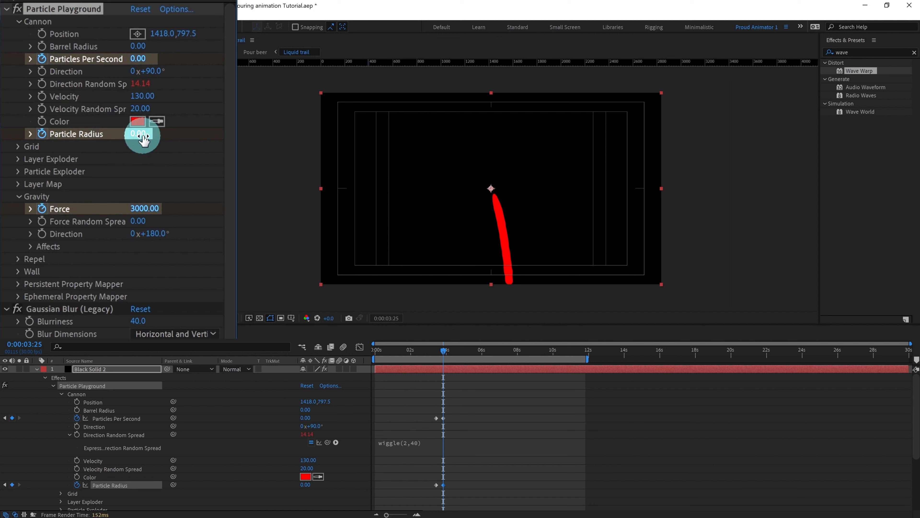
Preview the end of the liquid trail from 0:00:03:00
click(428, 352)
click(527, 411)
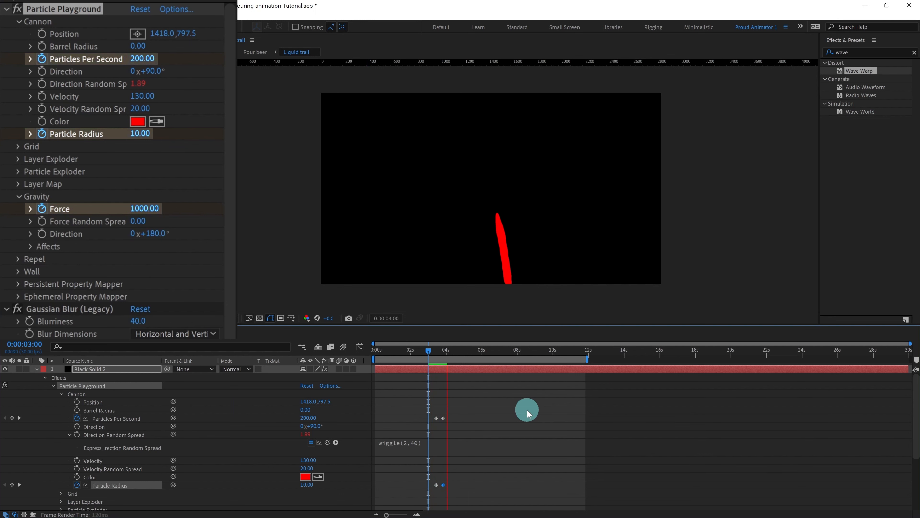
key(space)
Show only the solid's animated properties and ease the last Particles Per Second, Particle Radius and Force keyframes
drag(452, 419, 437, 498)
scroll(505, 481, down, 5)
scroll(507, 471, up, 5)
click(478, 406)
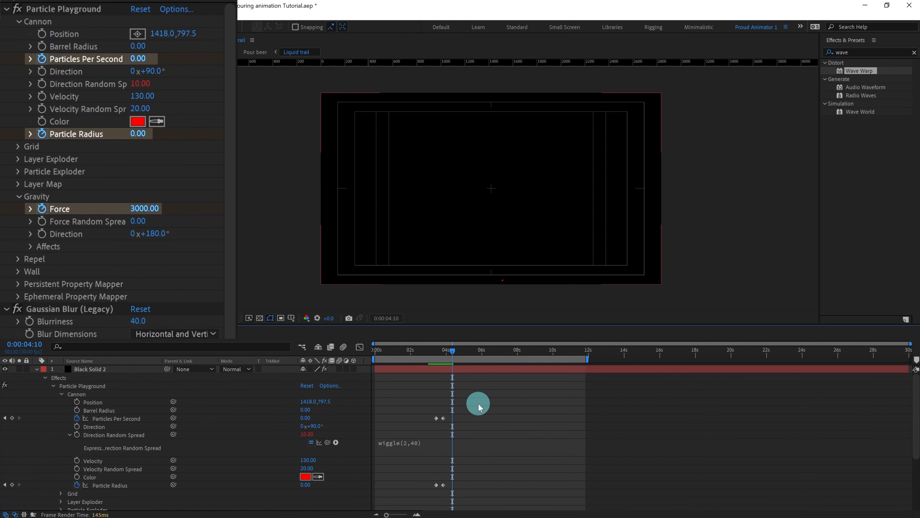
key(u)
drag(457, 378, 441, 414)
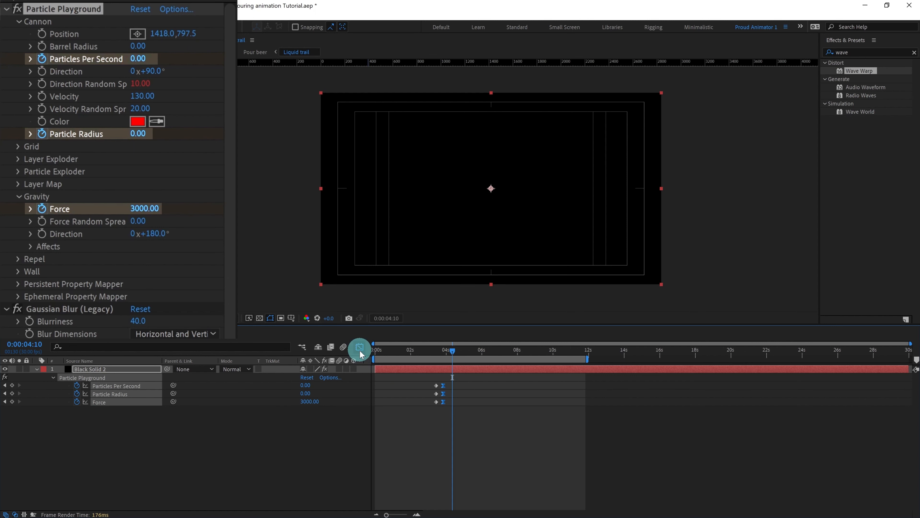
Lengthen the incoming handle of the eased particle keyframes in the speed graph
click(360, 347)
key(equal)
key(equal)
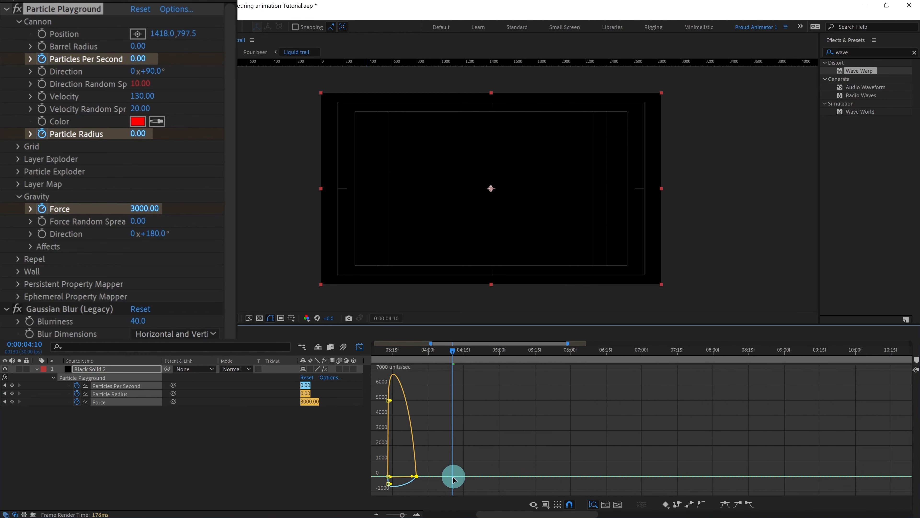
drag(413, 476, 408, 476)
click(360, 347)
Preview the trail, save the project, and return to the Pour beer composition to play back the pour
click(383, 351)
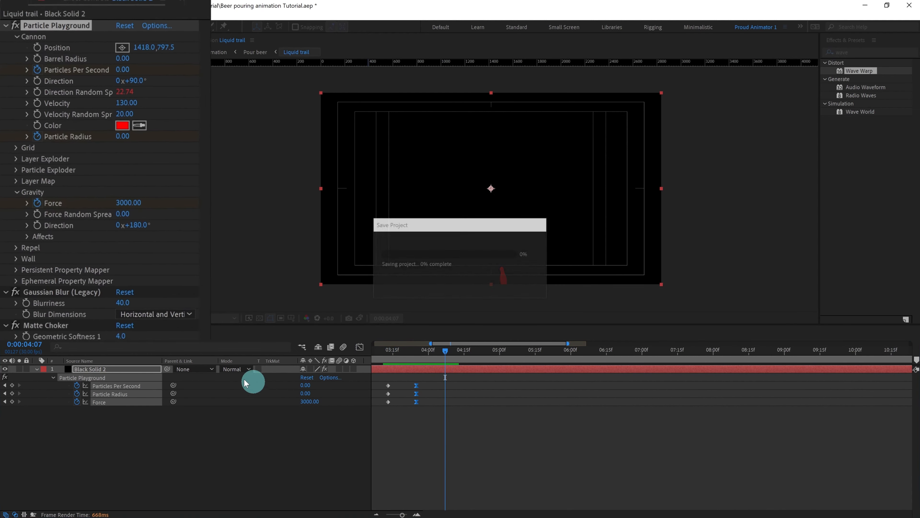
click(56, 331)
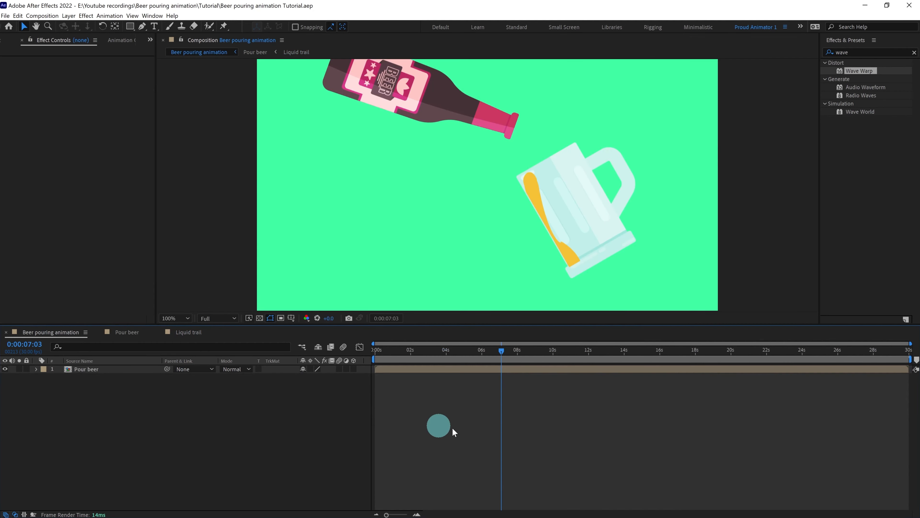
click(123, 331)
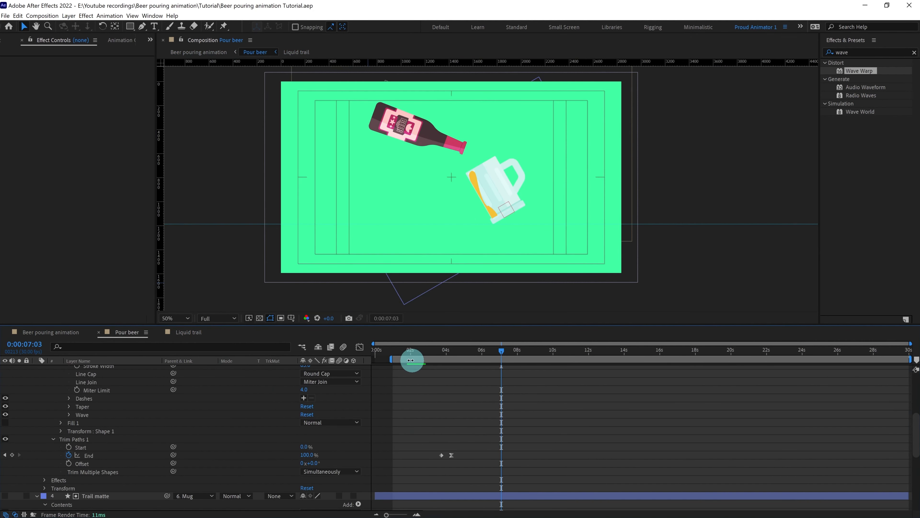
click(399, 351)
key(space)
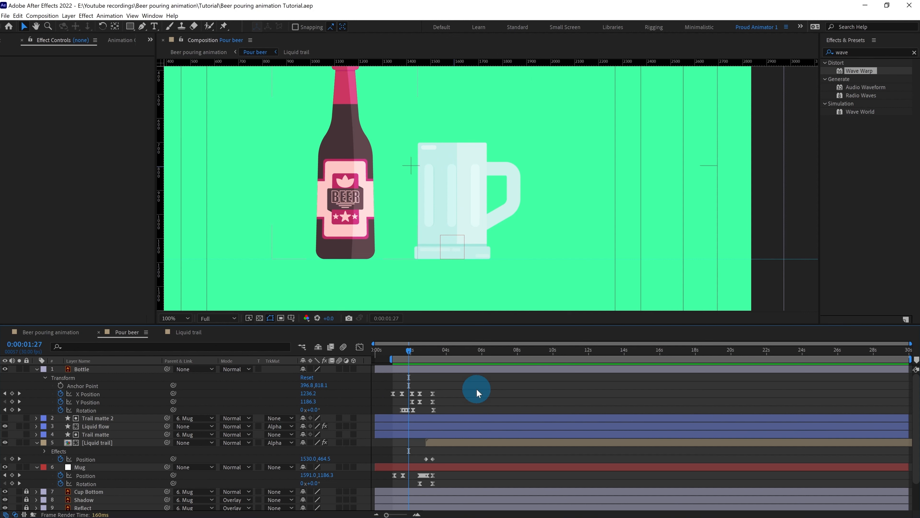
Collapse the layer properties and move Trail matte 2, Liquid flow, Trail matte and Liquid trail below the Line details layer
key(u)
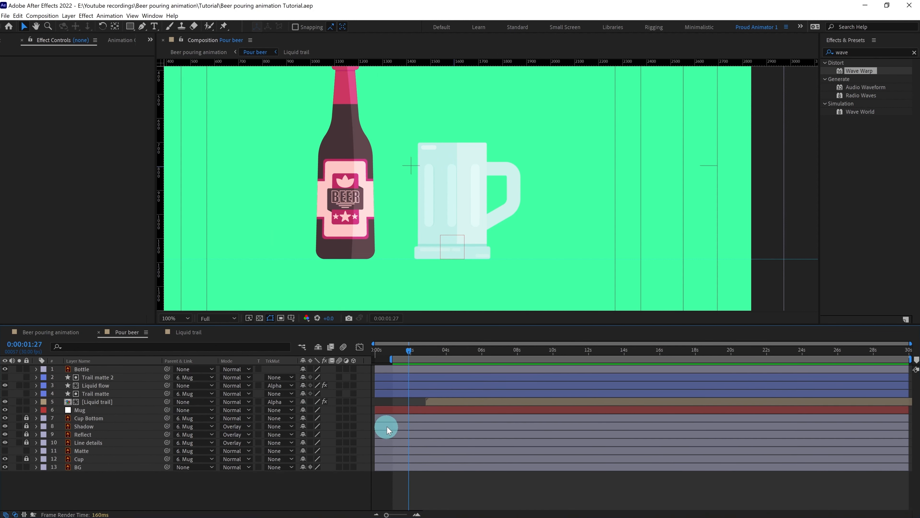
click(103, 378)
shift+click(104, 403)
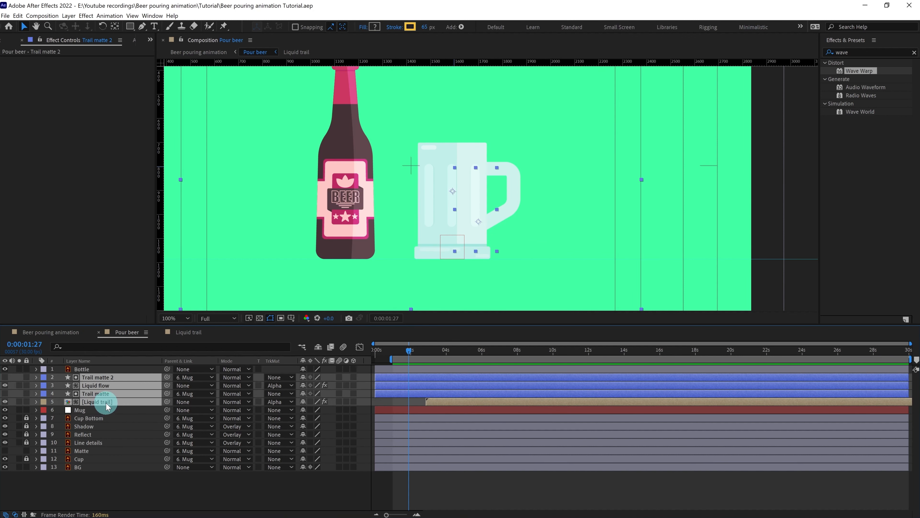
drag(107, 406, 106, 438)
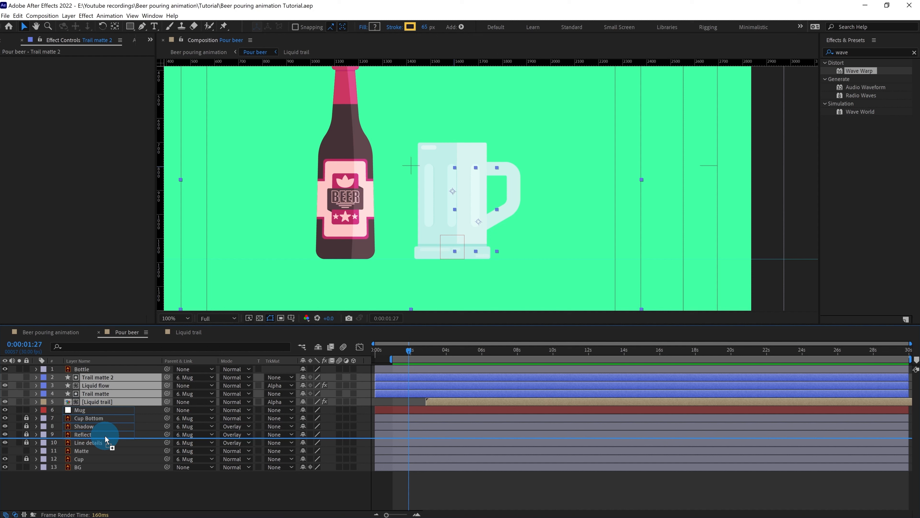
drag(106, 439, 106, 447)
click(361, 488)
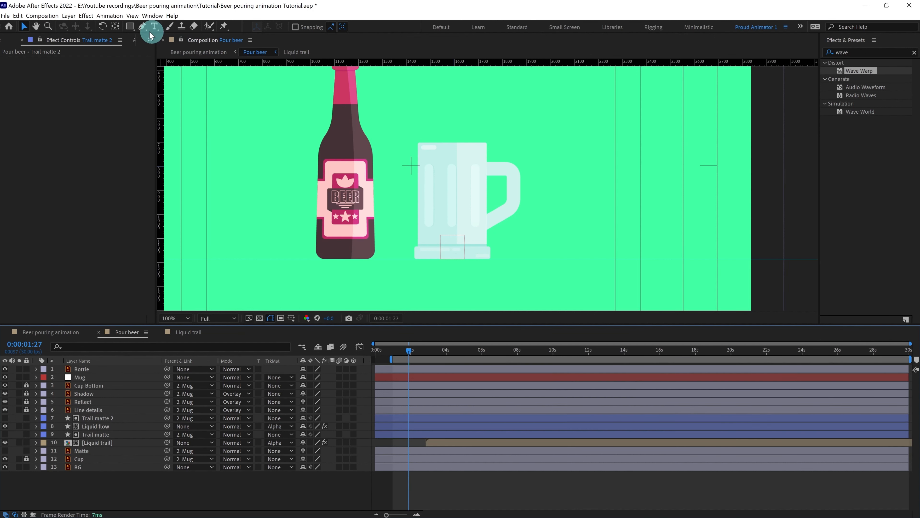
Draw a yellow rectangle shape layer over the lower part of the mug and name it "Beer fill"
click(129, 26)
drag(391, 170, 535, 288)
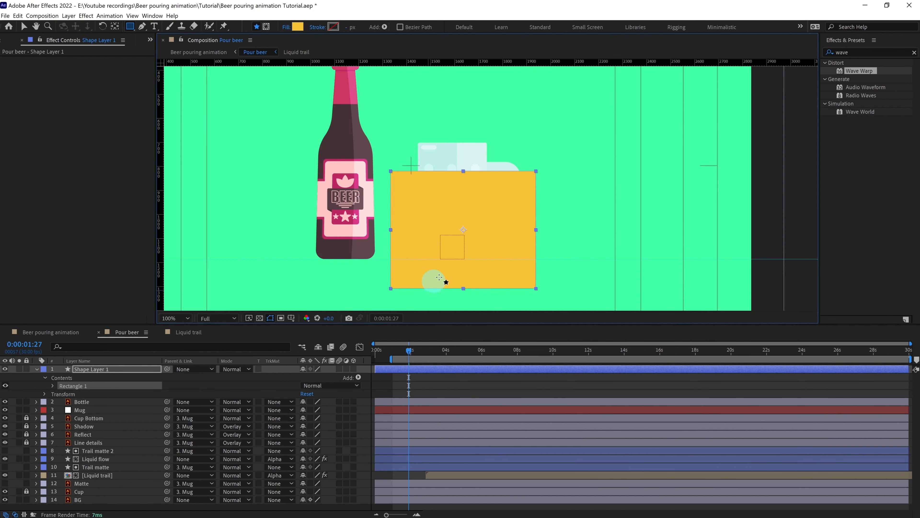
click(105, 372)
key(Return)
text(B)
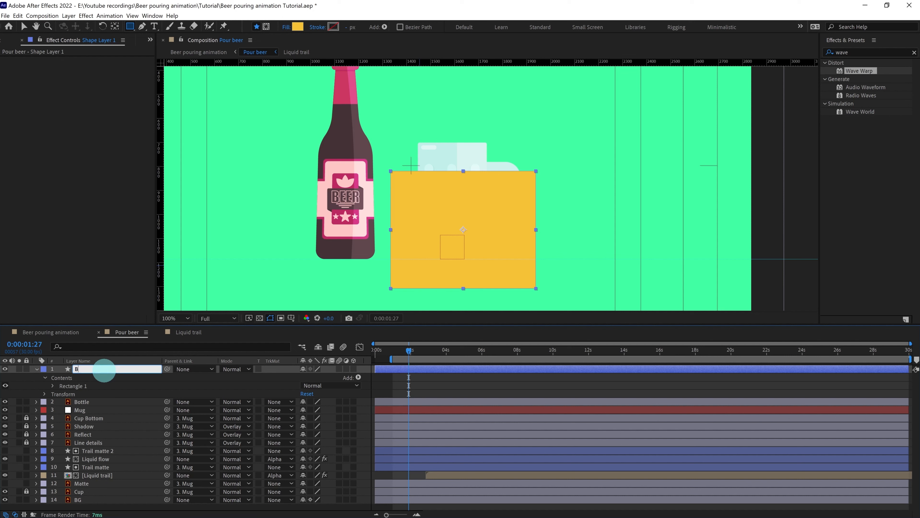
text(eer fill)
key(Return)
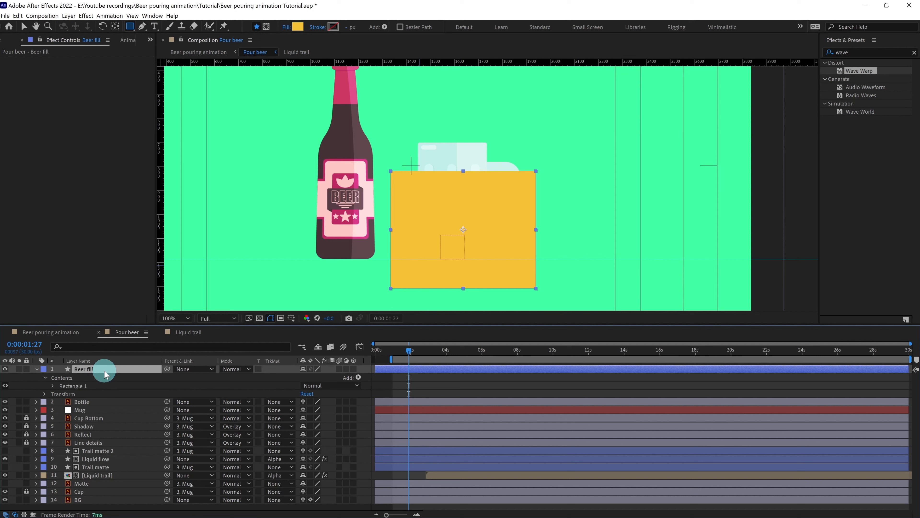
Place Beer fill below Line details with Matte directly above it, and set Beer fill's track matte to Alpha
drag(104, 369, 103, 444)
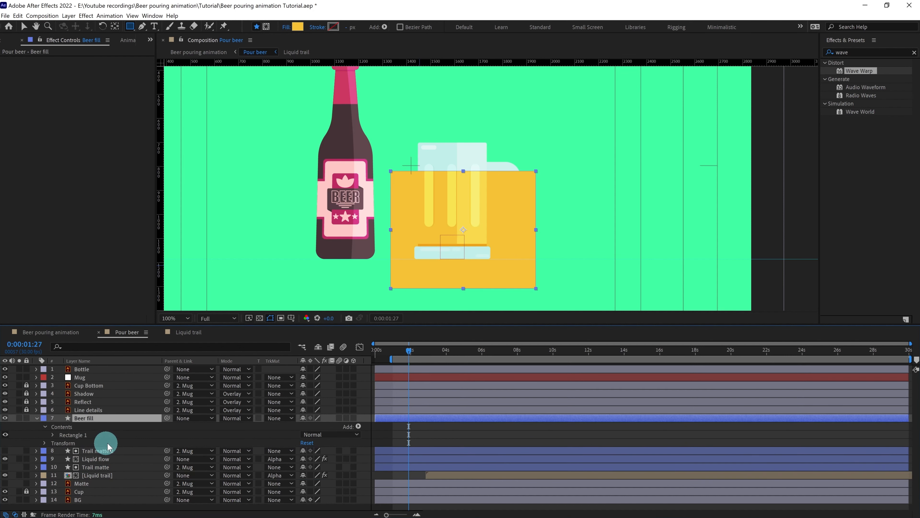
click(89, 485)
drag(90, 485, 100, 418)
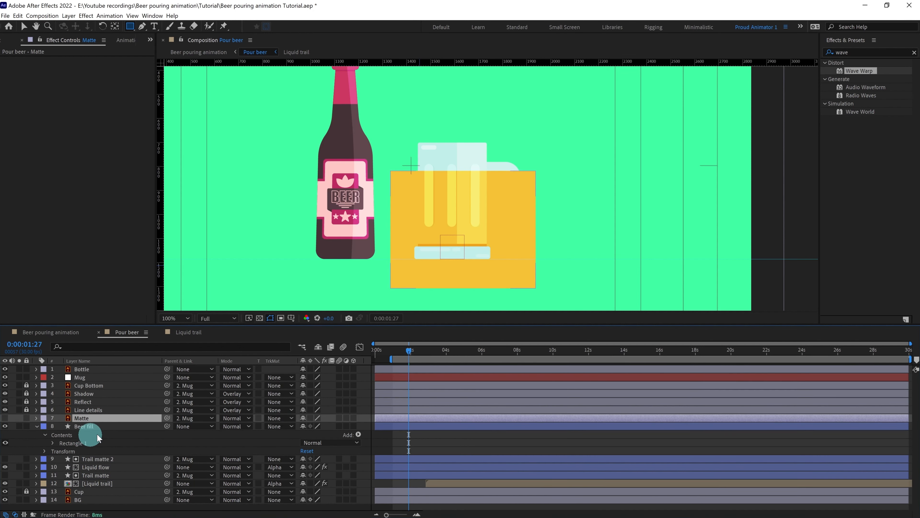
click(279, 426)
click(294, 446)
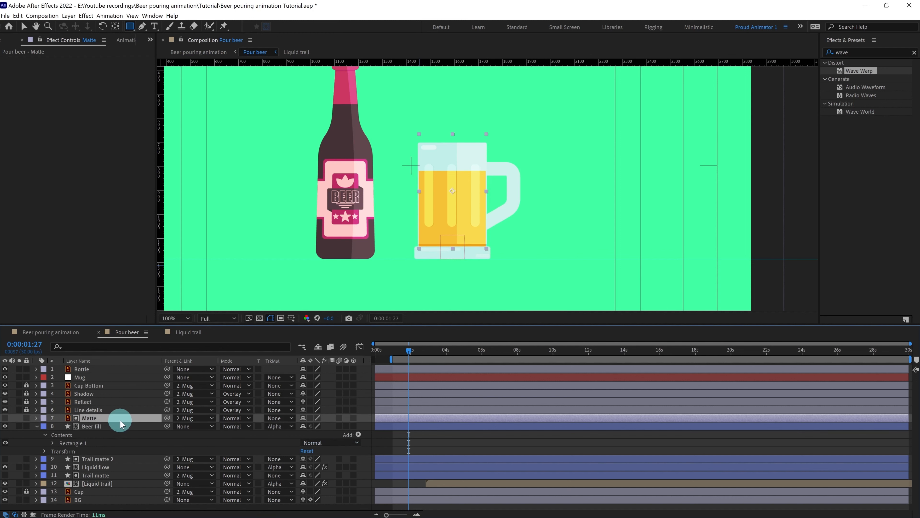
Move the Beer fill rectangle slightly upward so the beer level sits higher in the mug
click(105, 427)
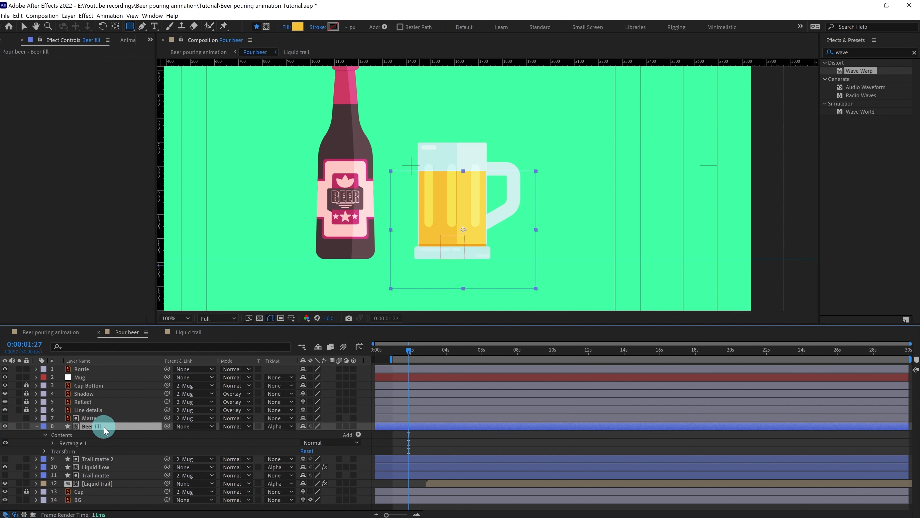
click(451, 213)
key(v)
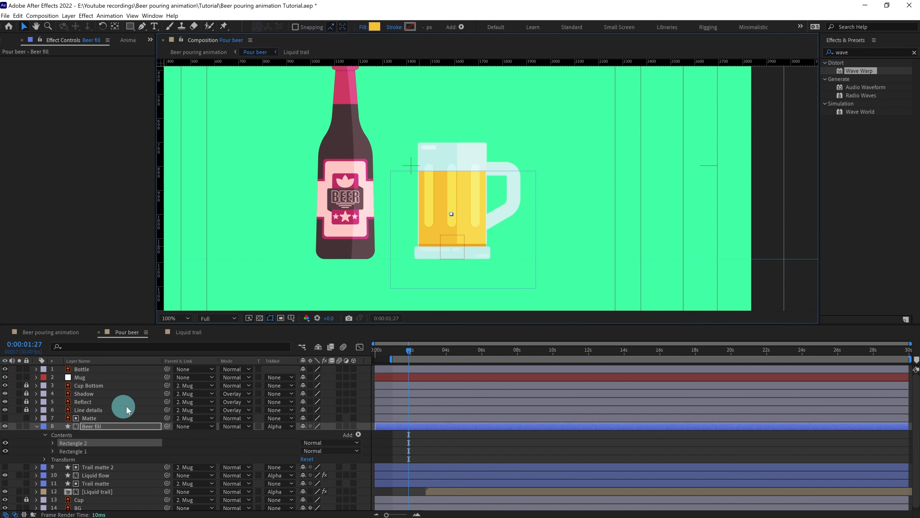
key(ctrl+z)
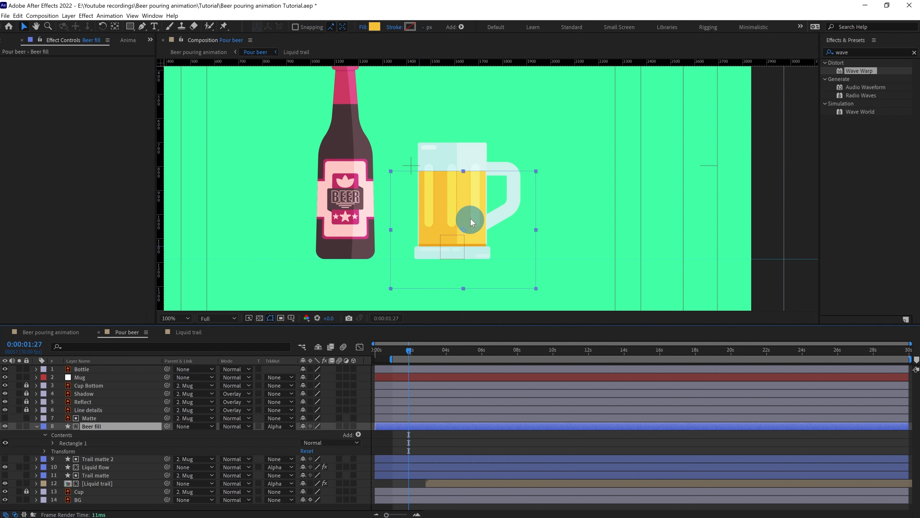
mouse_move(470, 217)
mouse_down()
mouse_move(472, 206)
mouse_move(470, 214)
mouse_up()
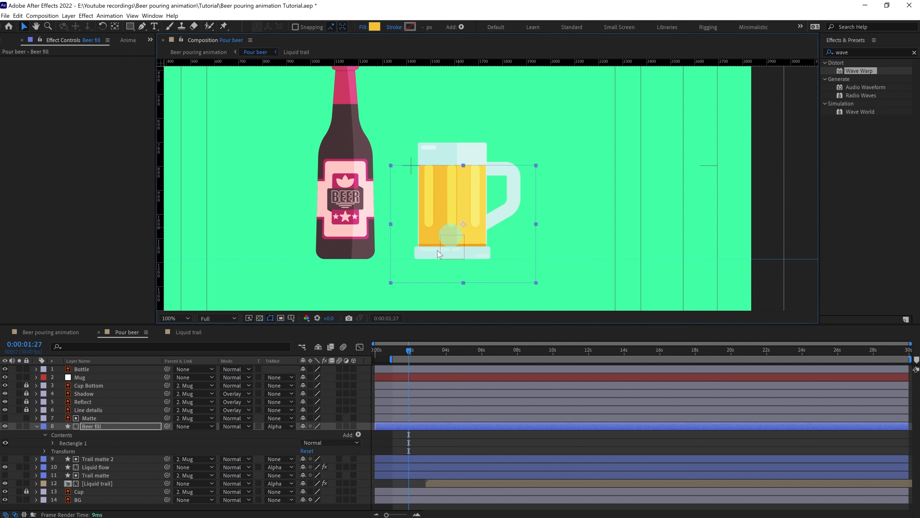
Parent the Beer fill layer to the Mug layer
click(112, 419)
click(112, 426)
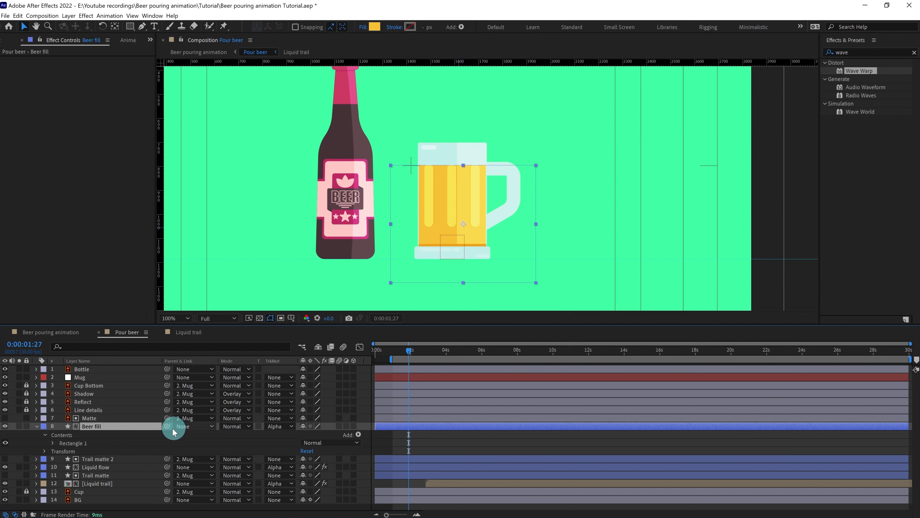
drag(166, 425, 87, 377)
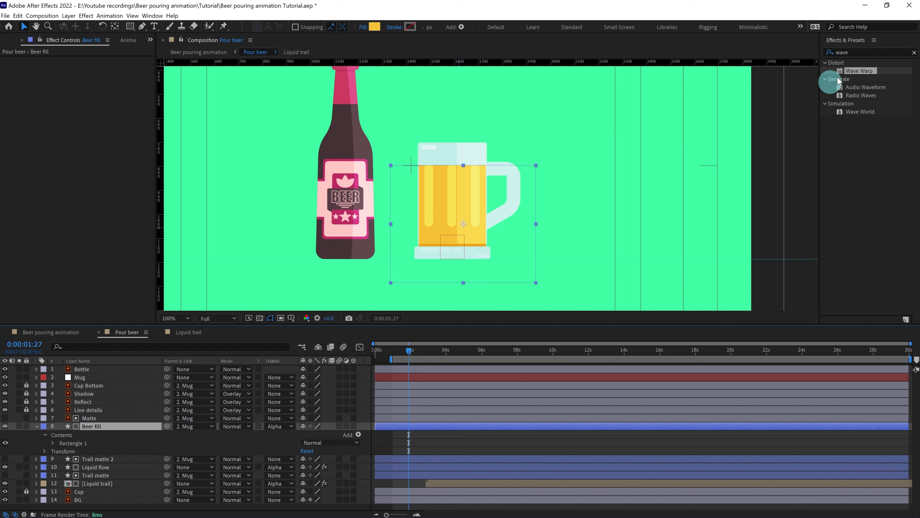
Apply Wave Warp to Beer fill with a Wave Height of 20 and a Wave Width of 240
double_click(852, 75)
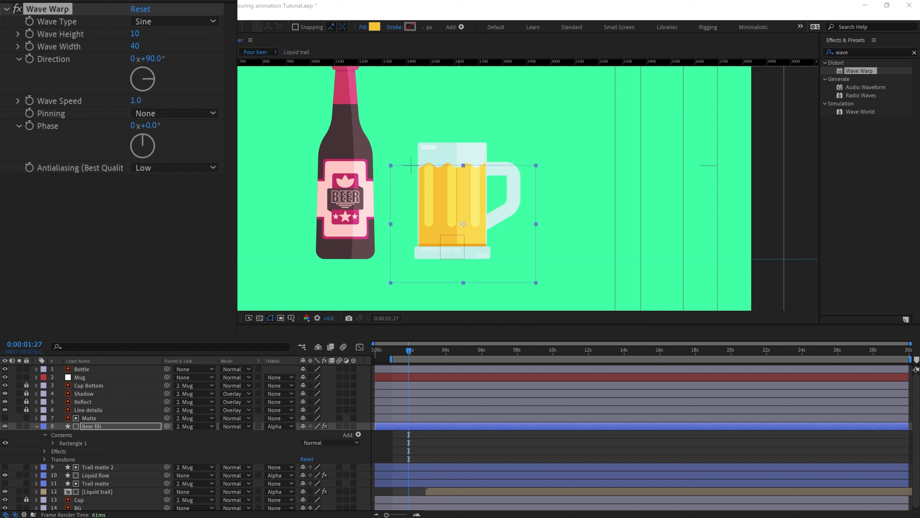
click(76, 33)
click(135, 33)
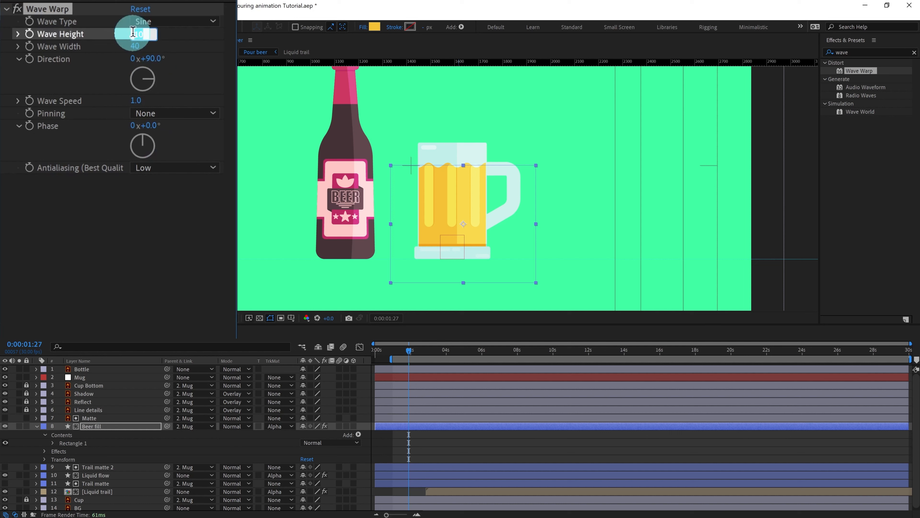
click(136, 48)
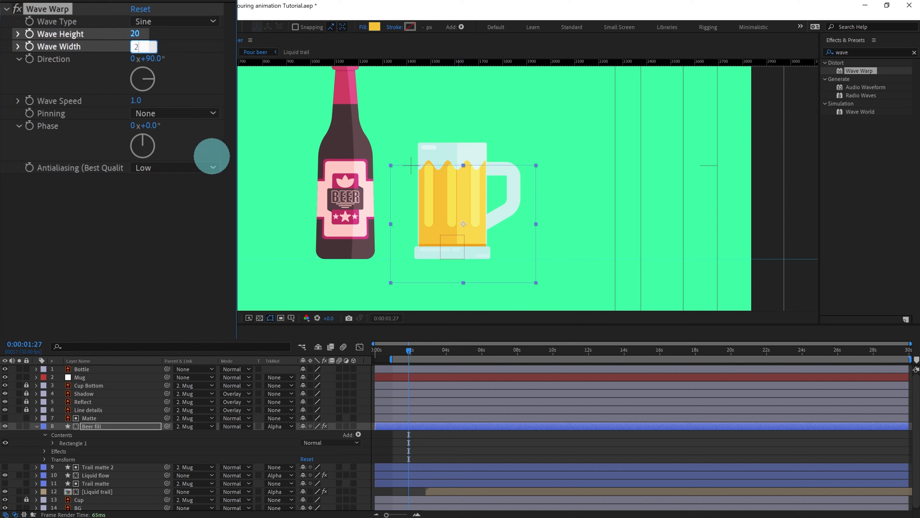
text(240)
key(Return)
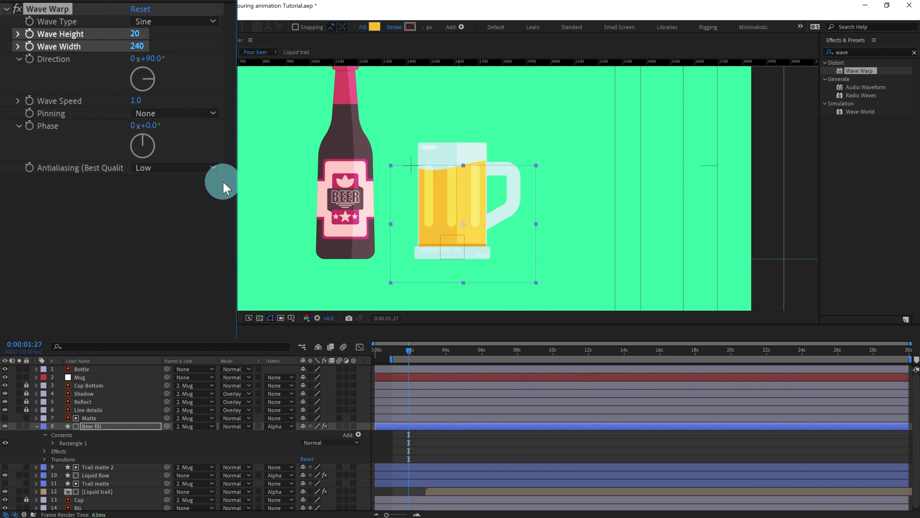
Set the Beer fill Wave Warp's Pinning to Left Edge and its Wave Speed to 1.5
click(164, 113)
click(164, 113)
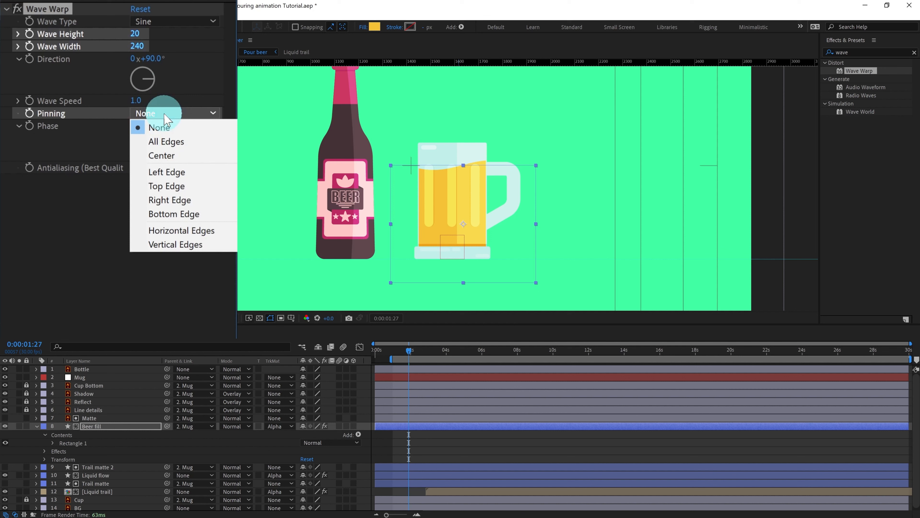
click(181, 176)
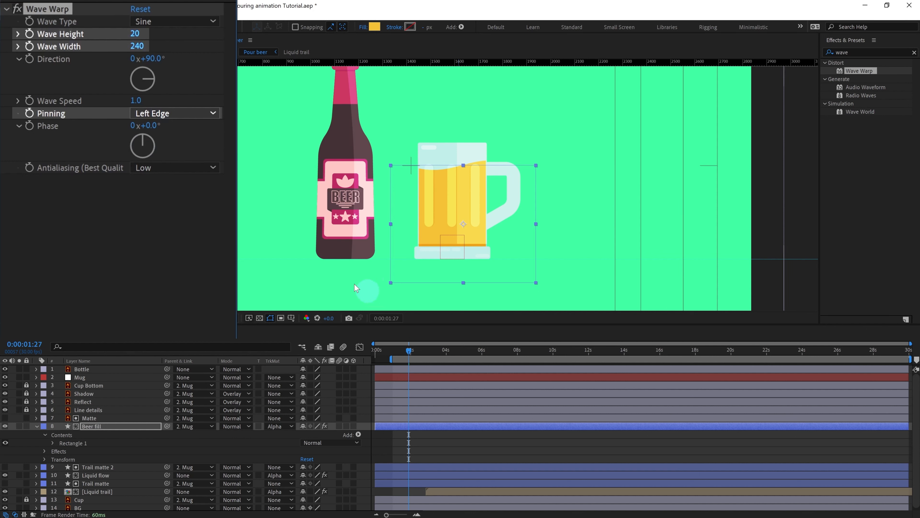
click(142, 102)
text(.)
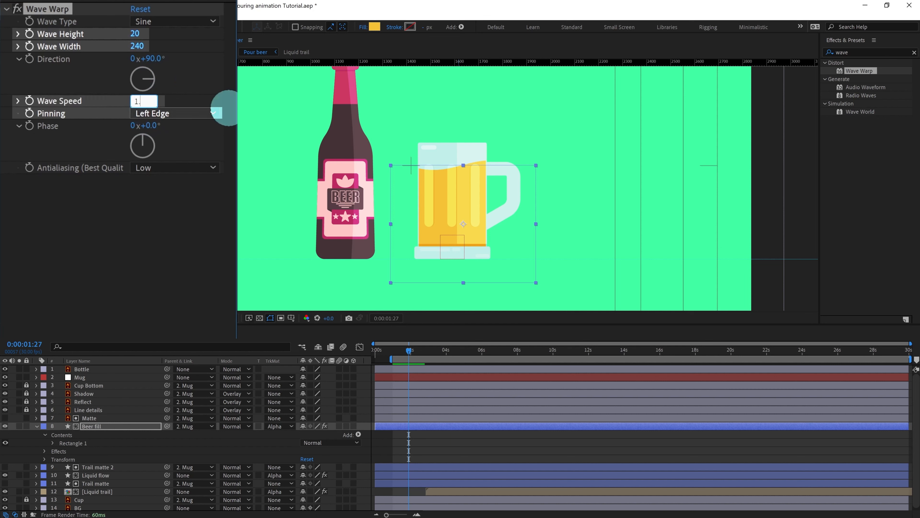
text(5)
key(Return)
Preview the waving beer surface from 0:00:01:27 with all layers deselected
click(473, 447)
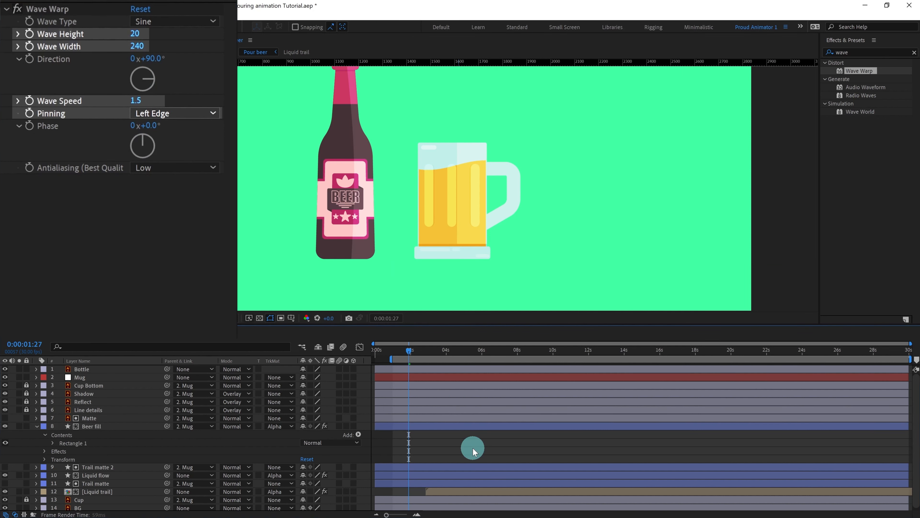
key(space)
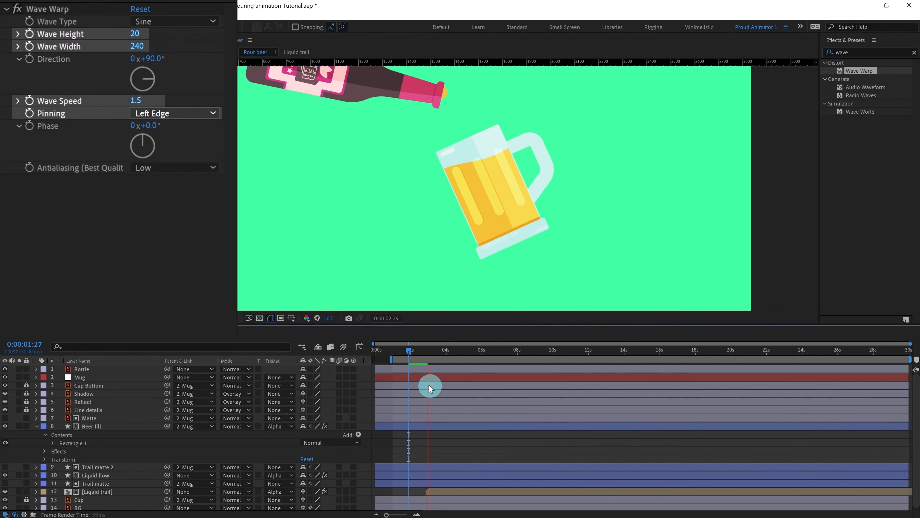
click(408, 351)
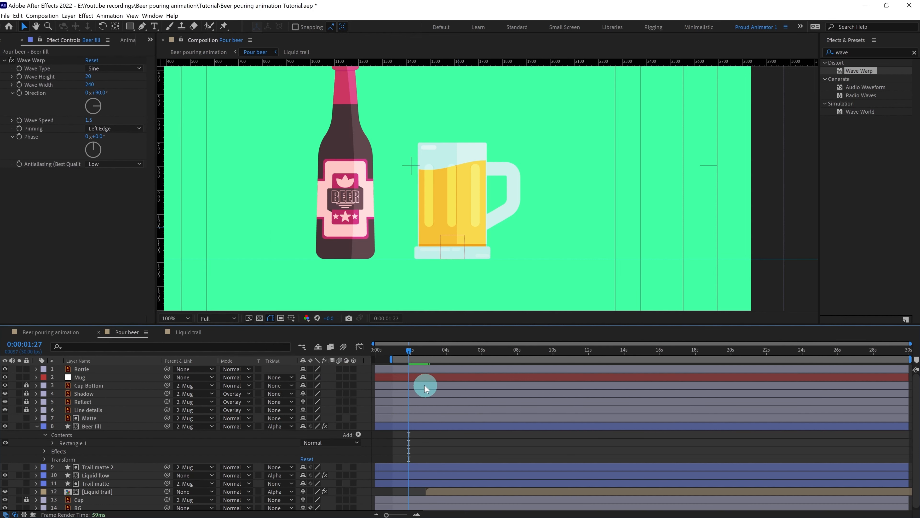
Reveal the keyframes of all layers and move the current time to Liquid flow's last End keyframe at 0:00:04:09
click(84, 369)
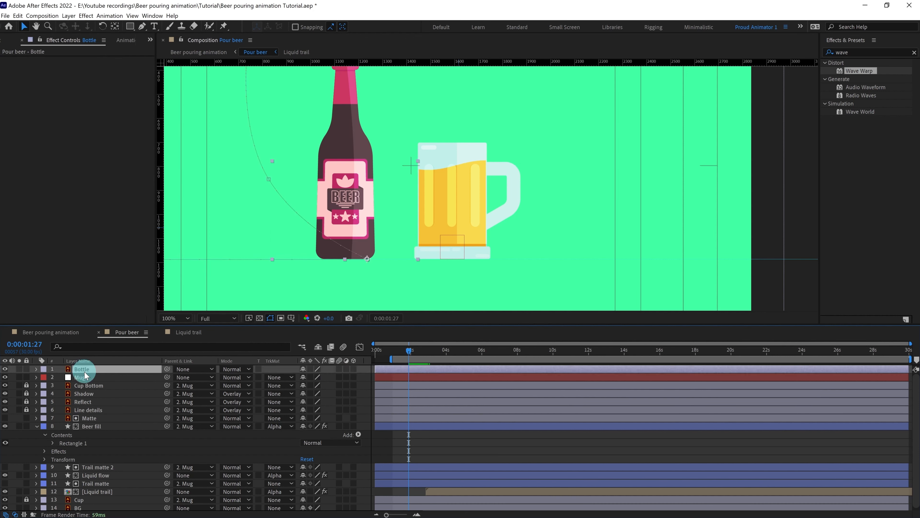
scroll(123, 429, down, 1)
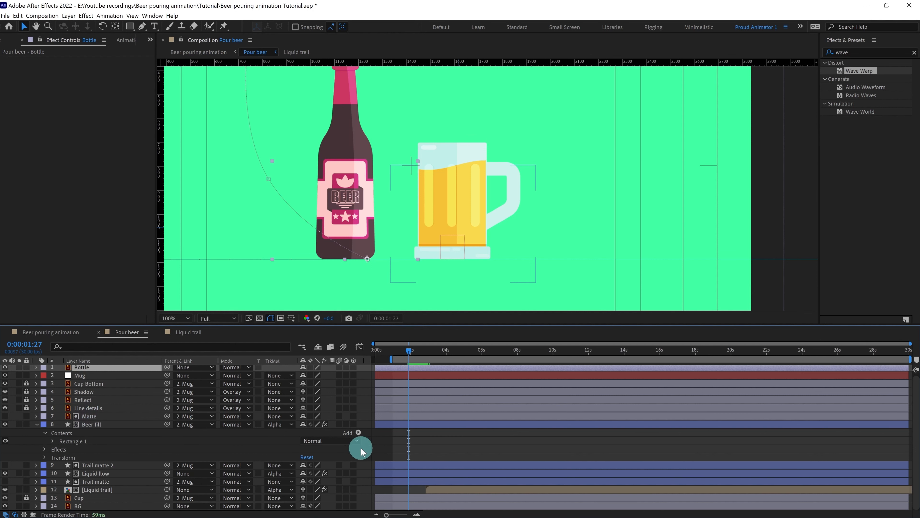
click(438, 451)
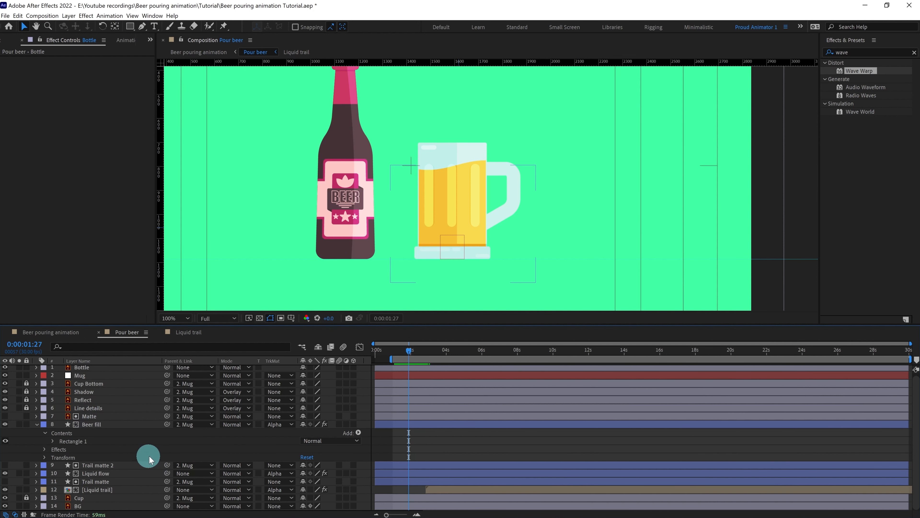
key(u)
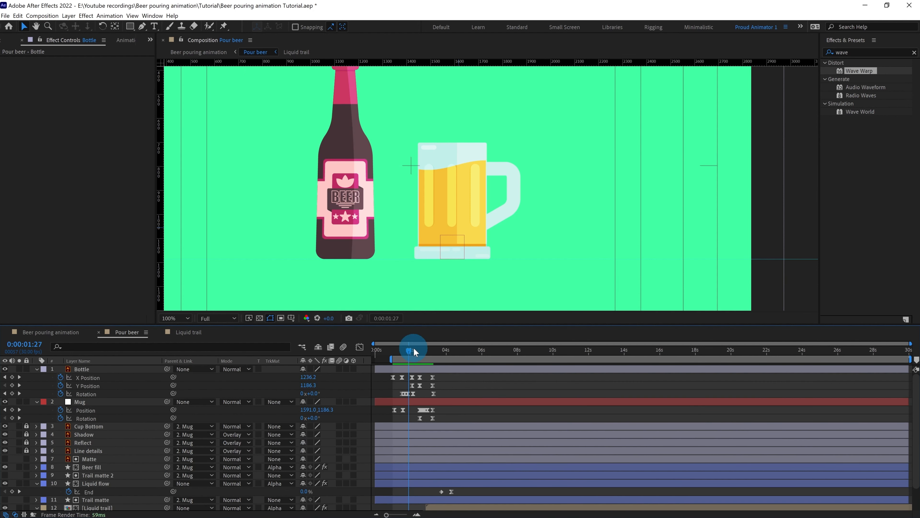
drag(414, 351, 451, 347)
click(483, 177)
click(513, 251)
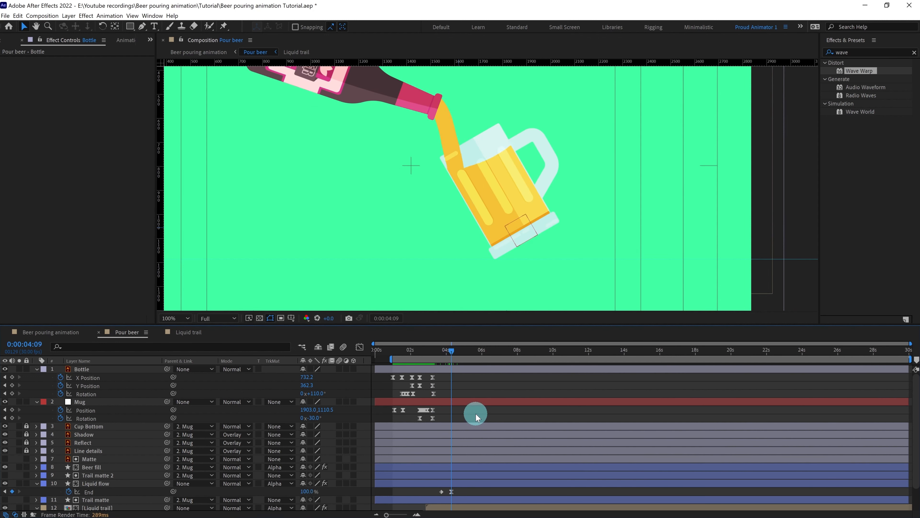
Keyframe Beer fill's Position at 0:00:04:09 and separate it into X and Y dimensions
scroll(445, 403, down, 2)
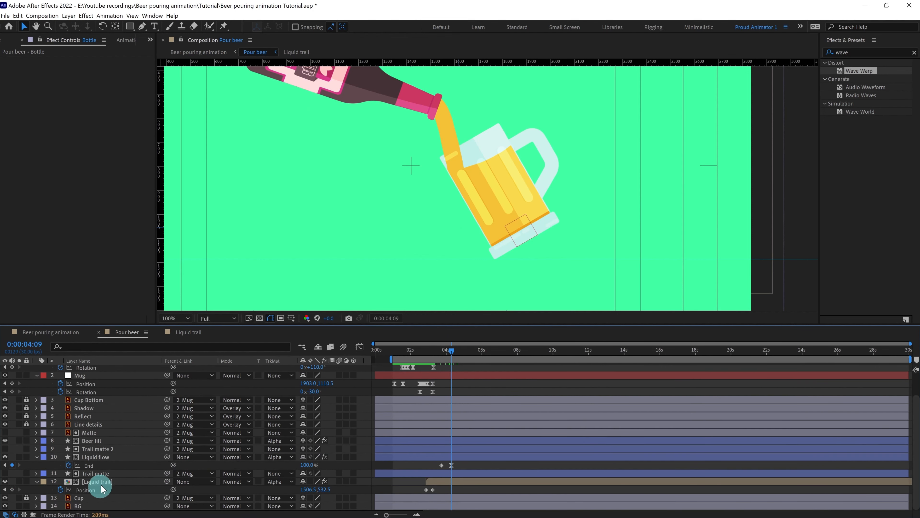
click(95, 440)
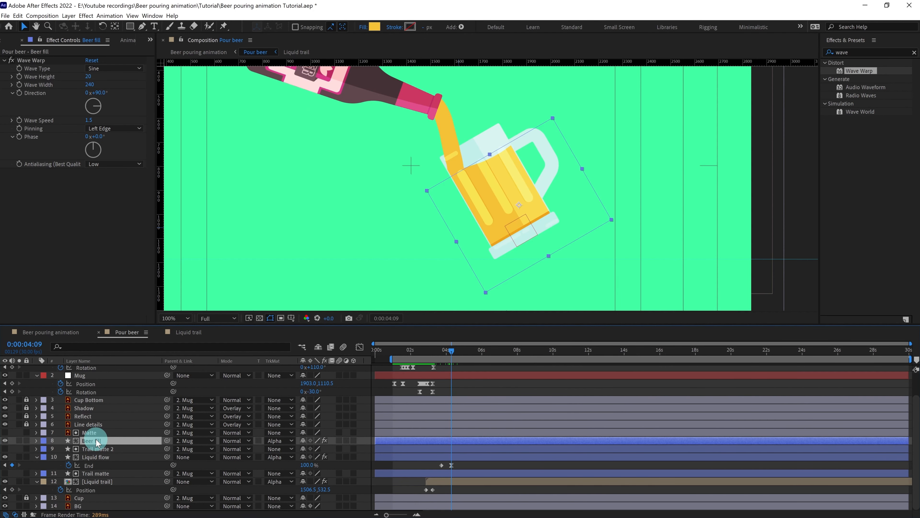
key(alt+shift+p)
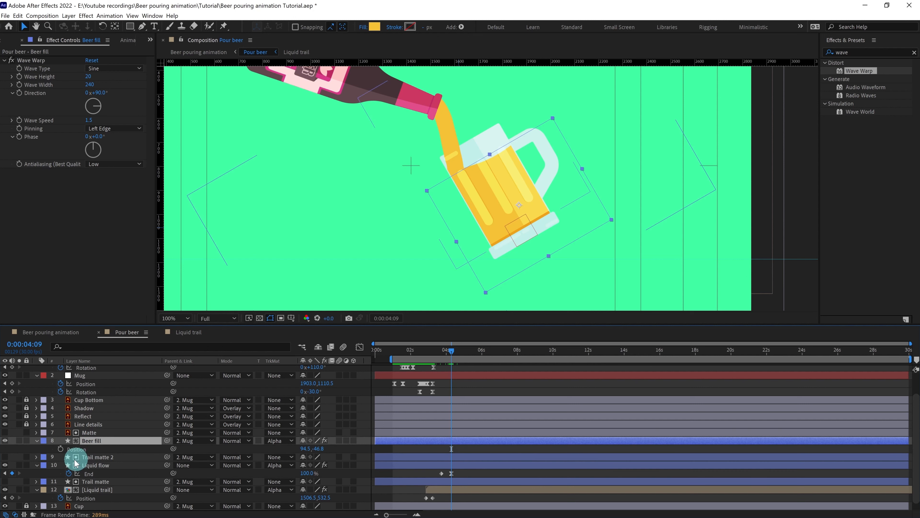
right_click(85, 451)
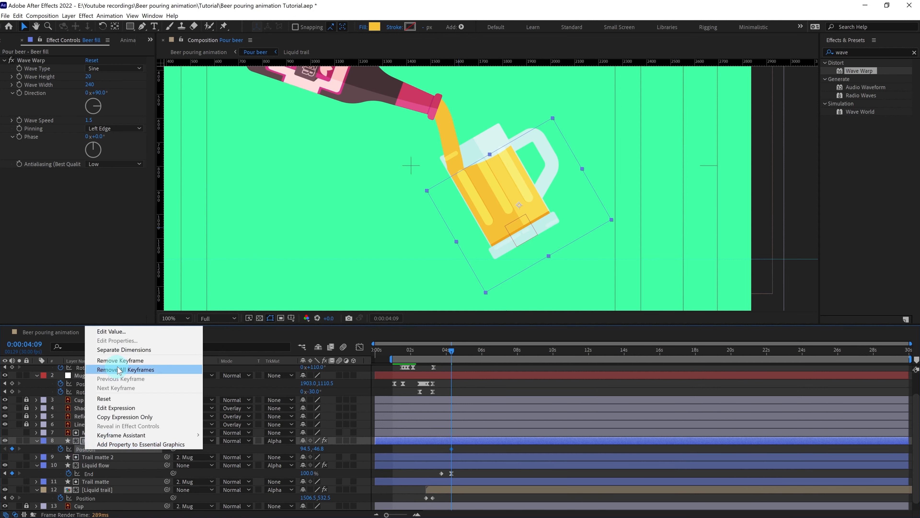
click(120, 349)
Remove Beer fill's X Position keyframe and move the layer below the mug, to about 14.2, 426.5
click(74, 453)
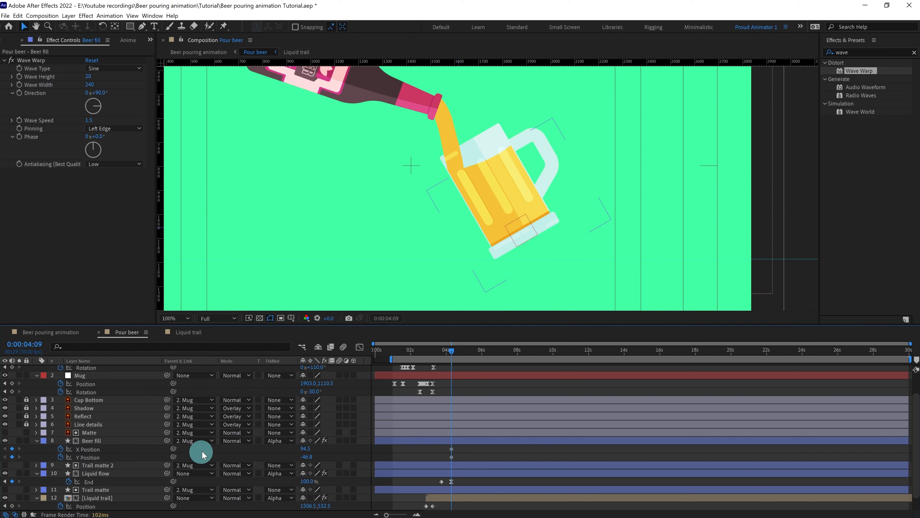
click(60, 450)
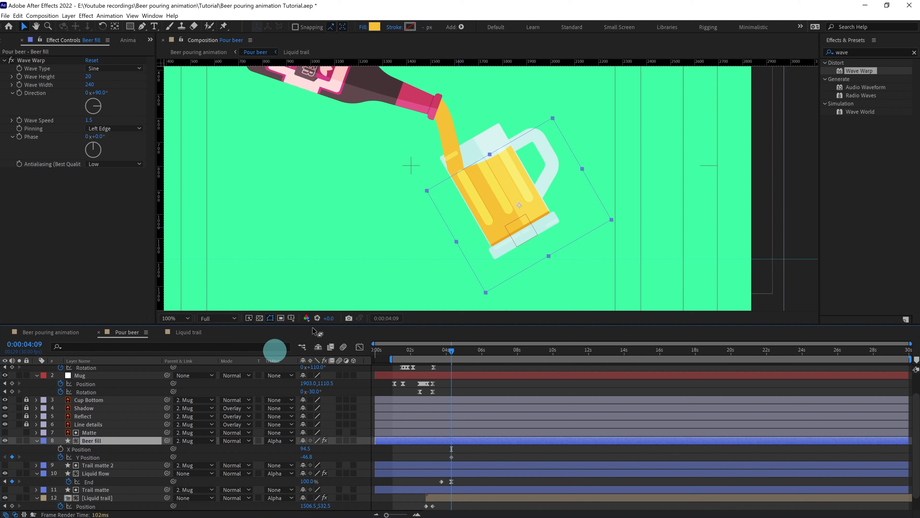
drag(540, 200, 580, 290)
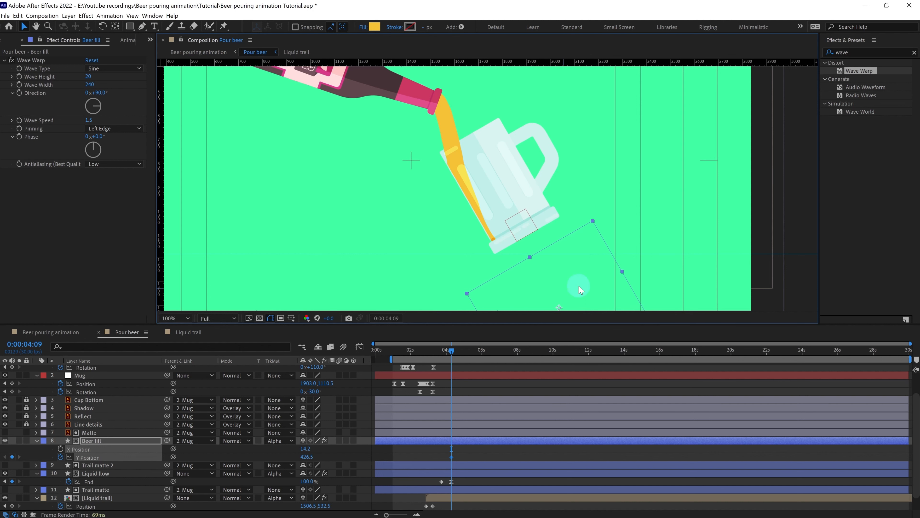
Convert Beer fill's Rectangle Path 1 to a Bezier path and keyframe its Path at 0:00:04:09
click(37, 441)
click(36, 441)
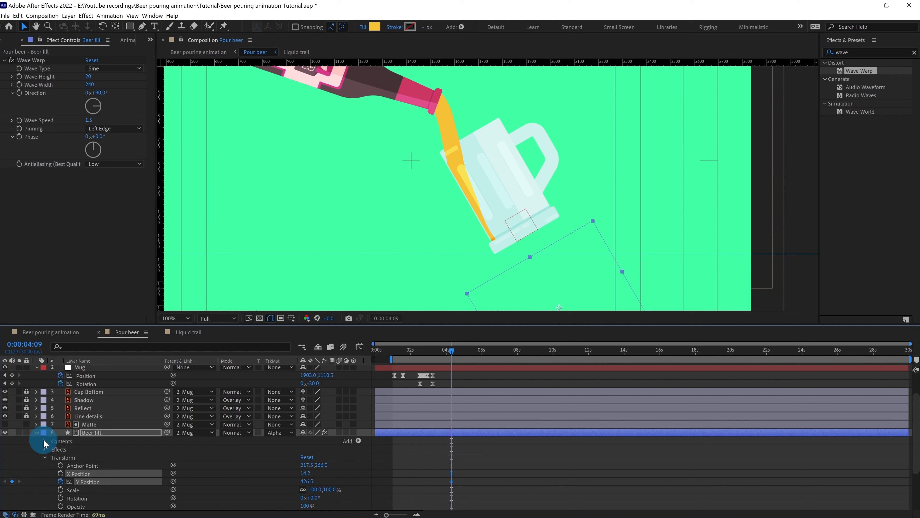
click(45, 441)
click(53, 450)
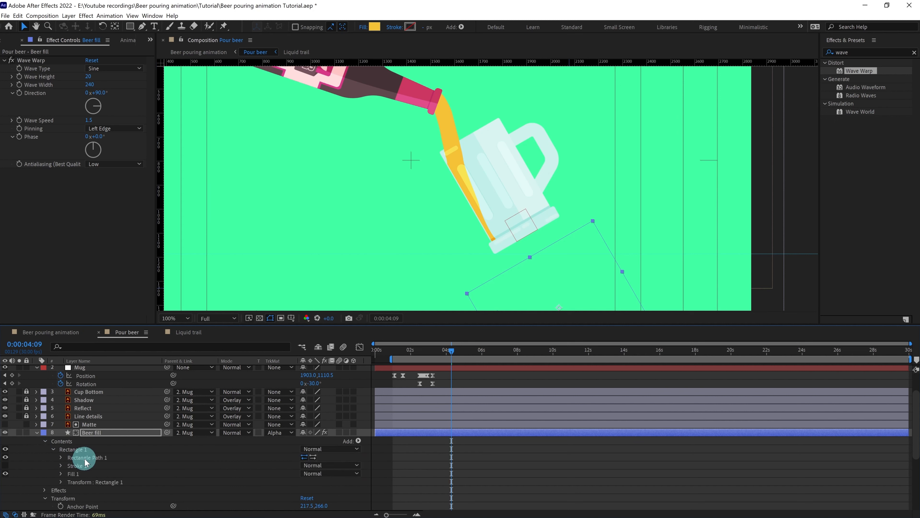
right_click(72, 459)
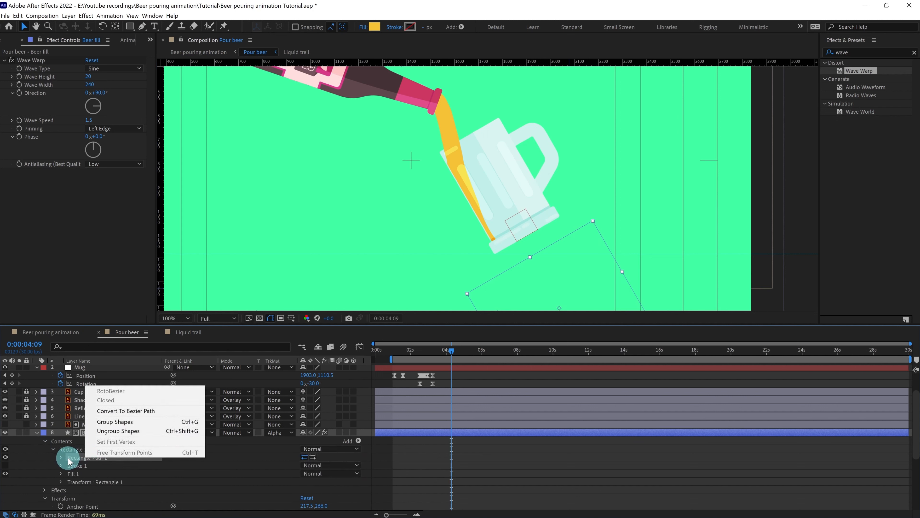
click(126, 411)
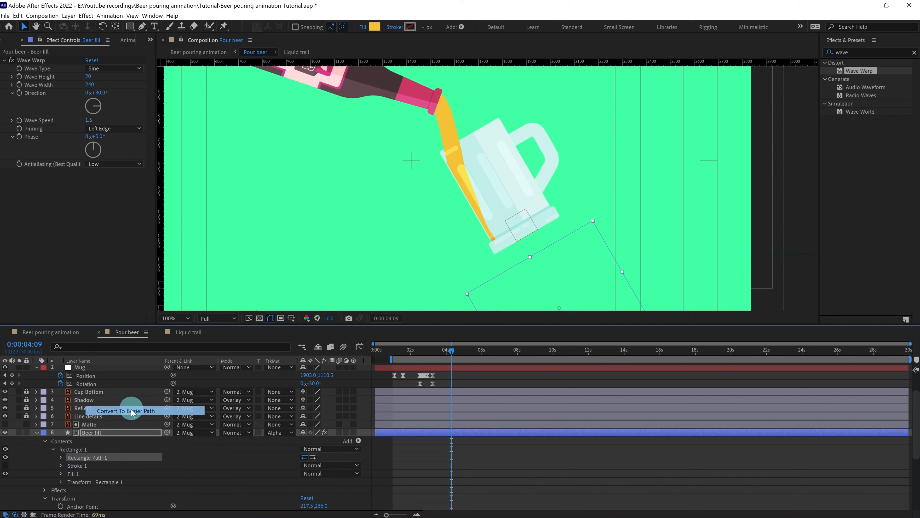
click(61, 458)
click(77, 465)
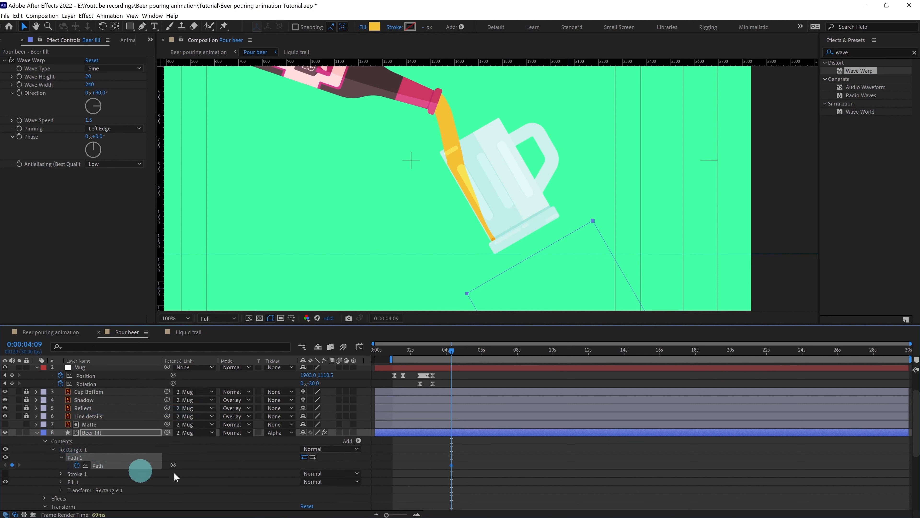
Move to the Liquid trail comp's first stopping keyframes at 0:00:03:13, then return to Beer fill's Path in Pour beer at the matching 0:00:06:21
scroll(532, 483, down, 4)
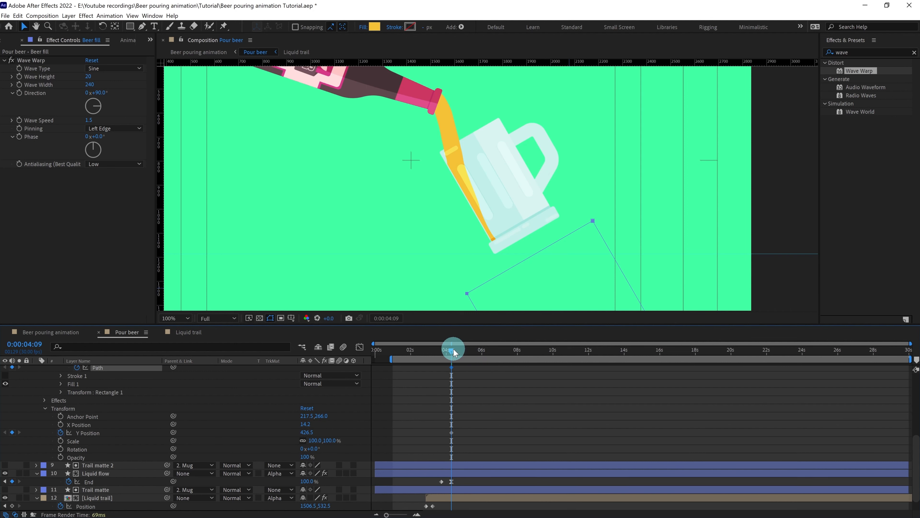
scroll(493, 417, up, 5)
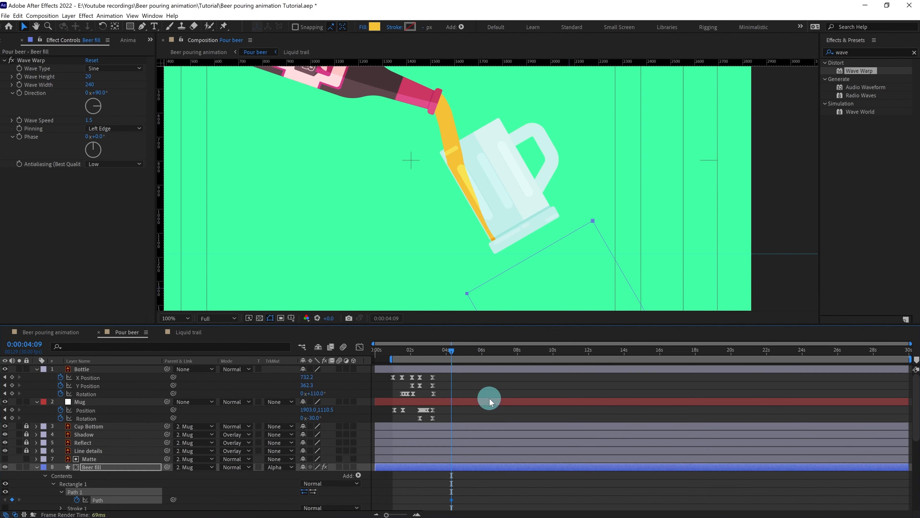
click(183, 332)
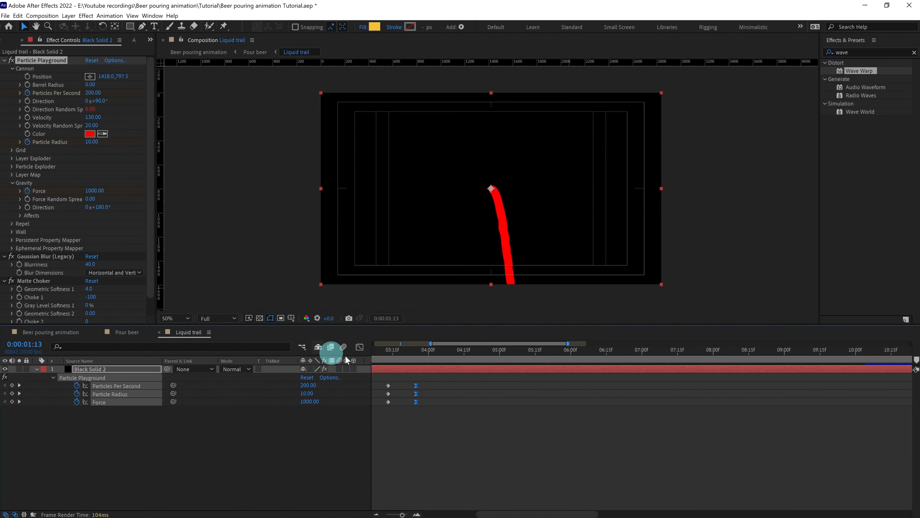
key(minus)
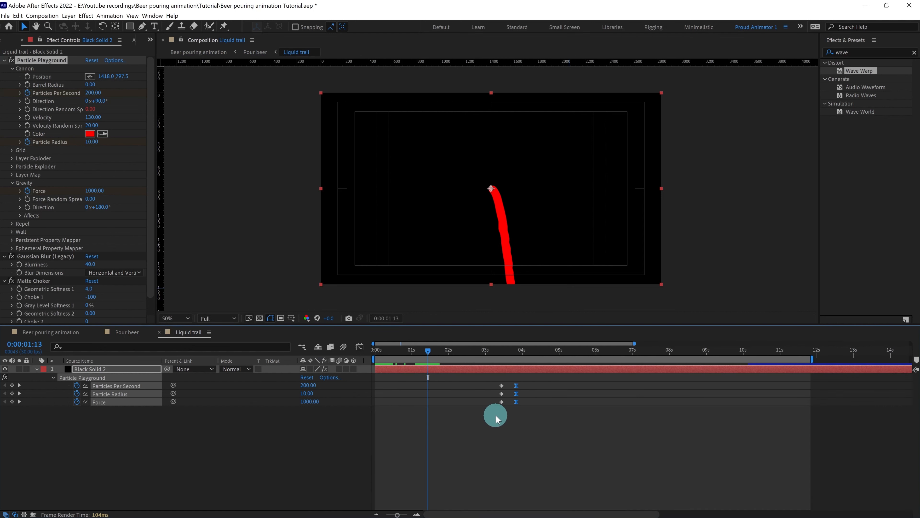
click(503, 353)
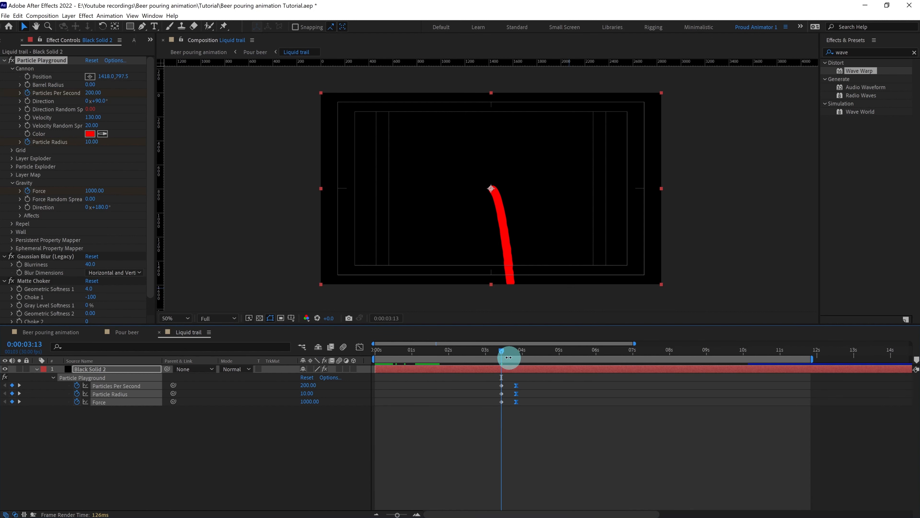
click(127, 331)
scroll(523, 432, down, 2)
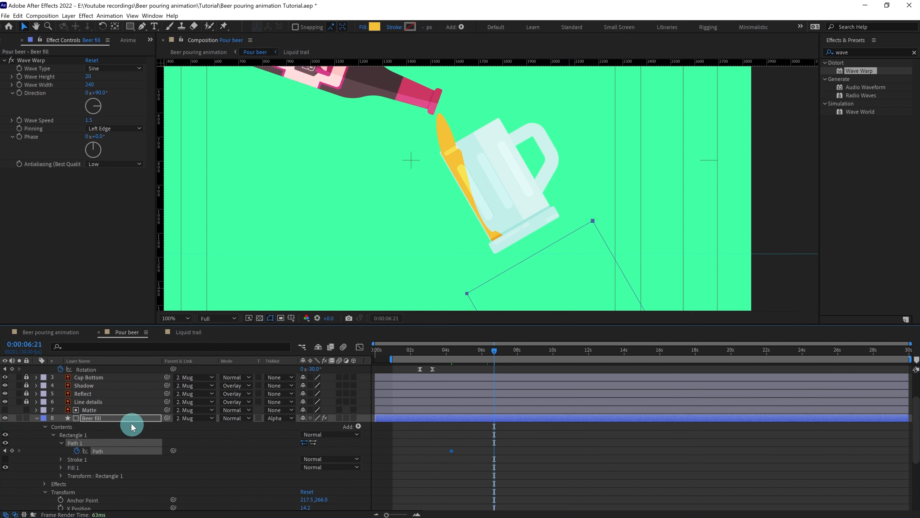
At 0:00:06:21, raise Beer fill into the mug and shift its path's upper corners so the liquid surface is level
click(125, 417)
drag(541, 278, 508, 173)
click(74, 443)
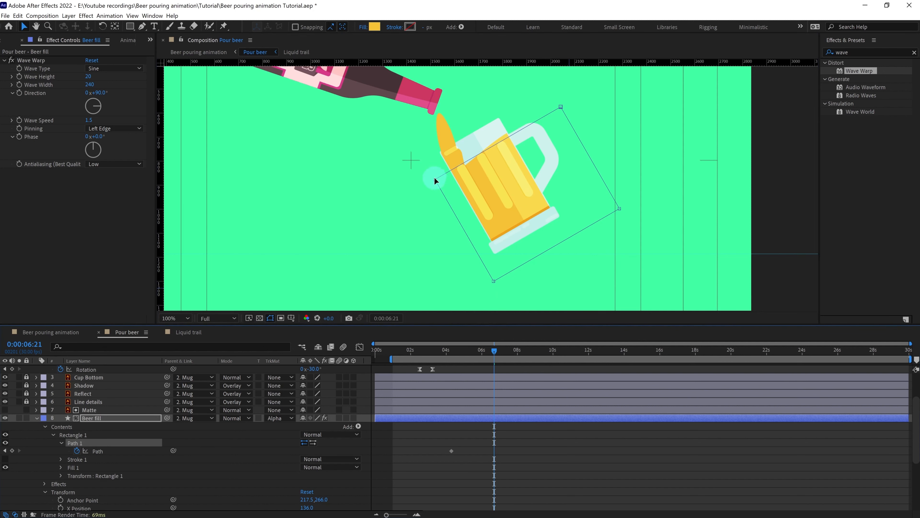
drag(434, 178, 430, 157)
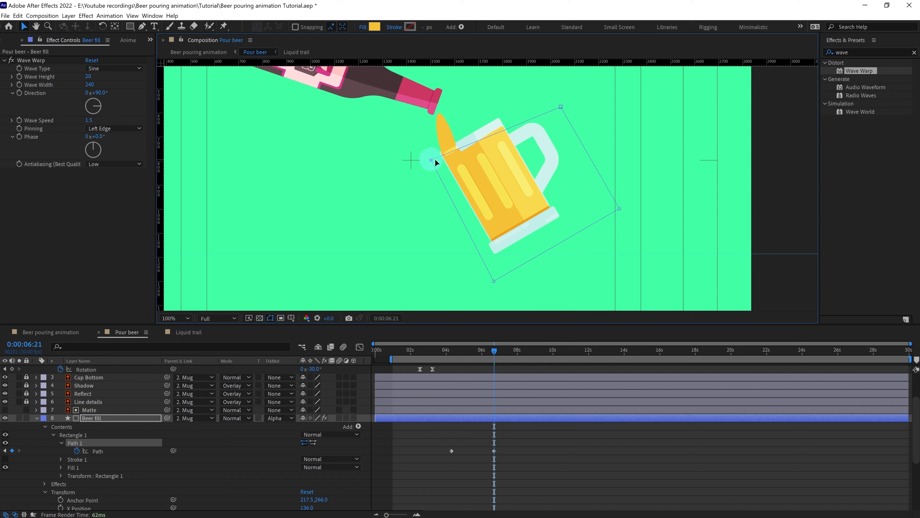
drag(561, 107, 570, 133)
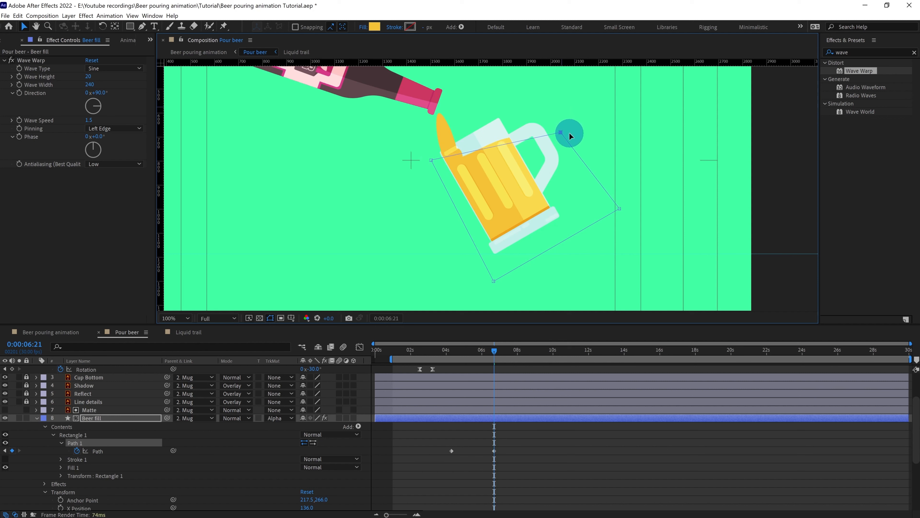
drag(570, 167, 572, 162)
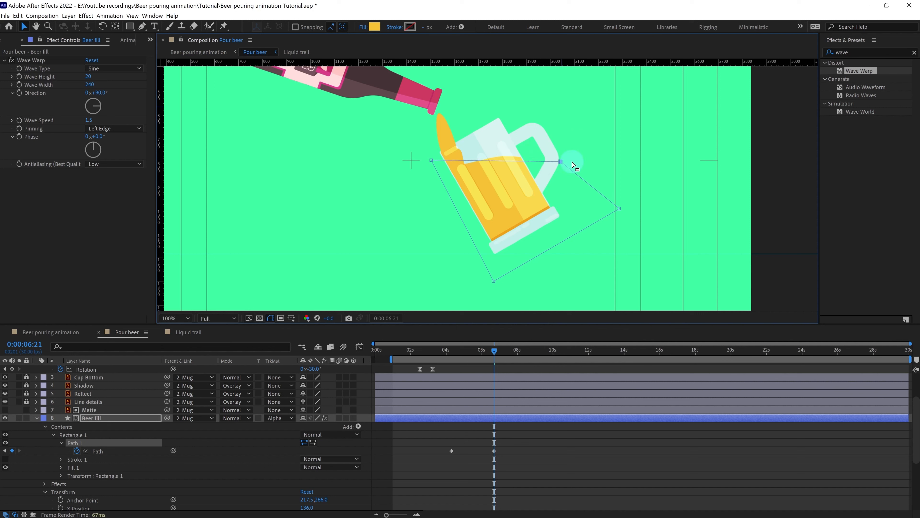
click(430, 429)
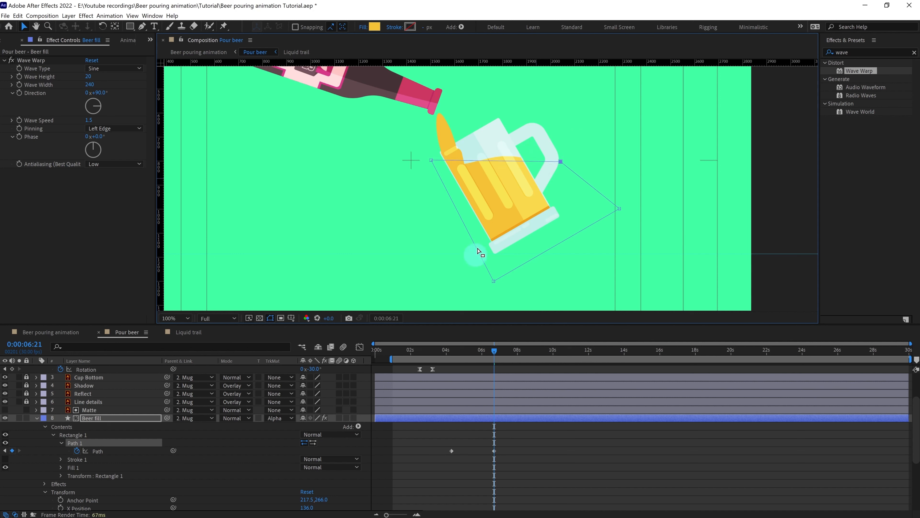
click(488, 212)
drag(488, 210, 488, 216)
Apply Easy Ease to both of Beer fill's Path keyframes and preview the fill
drag(508, 448, 432, 466)
key(F9)
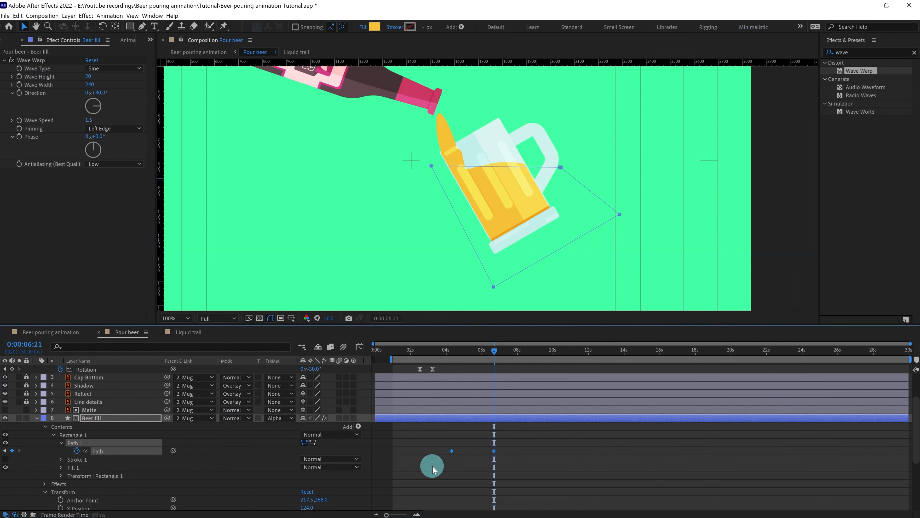
click(540, 461)
click(434, 352)
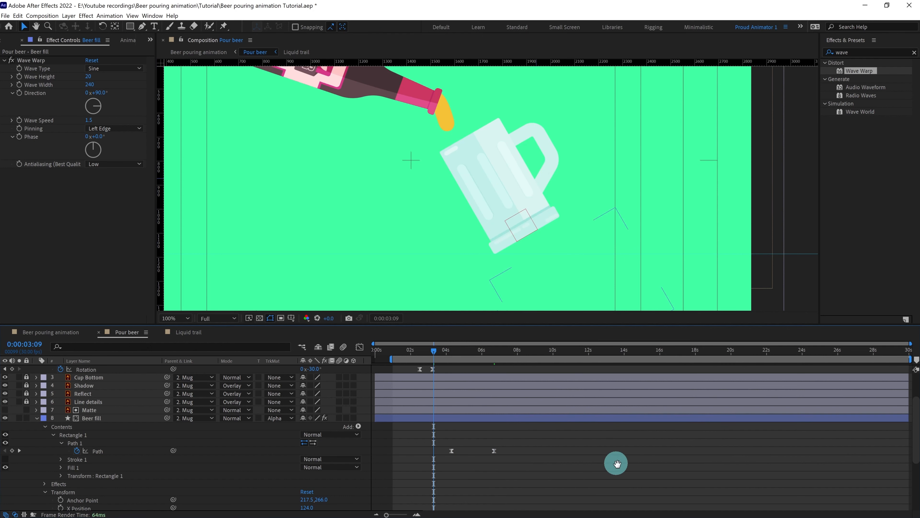
key(space)
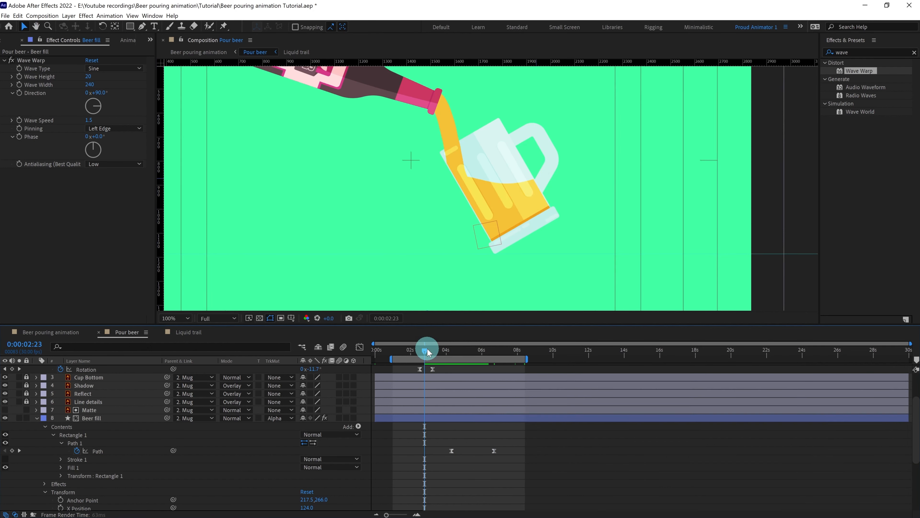
key(space)
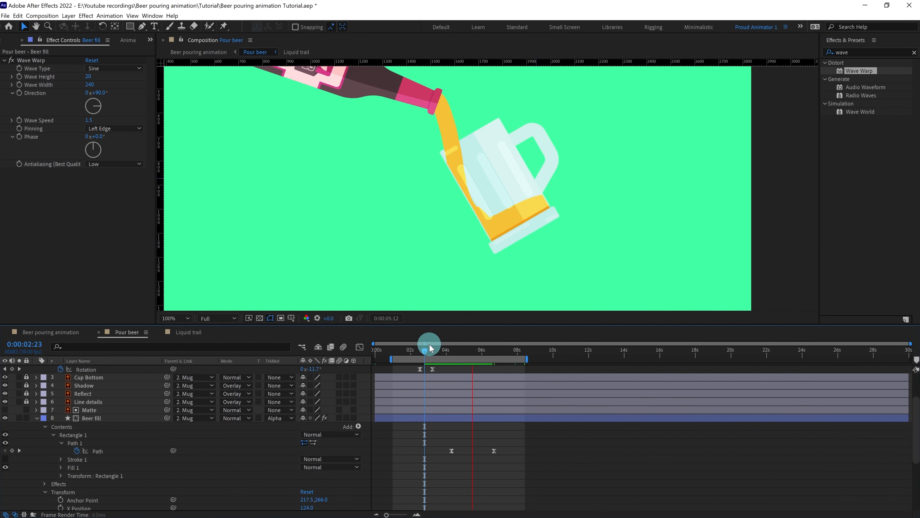
click(474, 449)
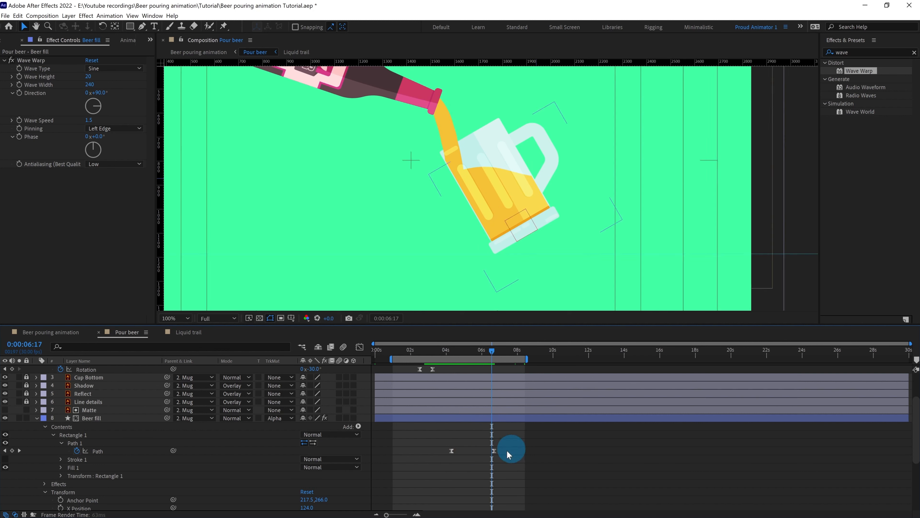
Move Beer fill's first Path and Y Position keyframes to 0:00:04:01 and apply Easy Ease to both Y Position keyframes
mouse_move(511, 448)
mouse_down()
mouse_move(452, 468)
mouse_move(457, 457)
mouse_move(514, 465)
mouse_move(465, 453)
mouse_move(446, 460)
mouse_move(451, 455)
mouse_up()
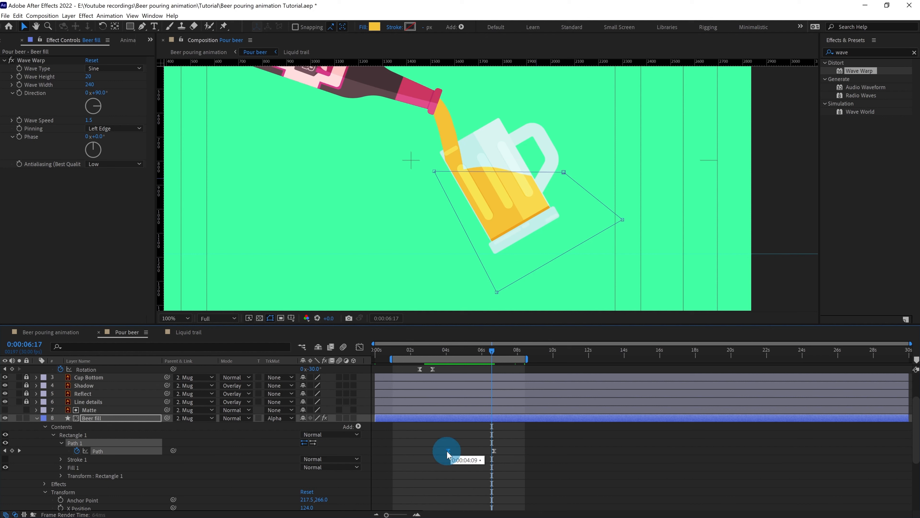
scroll(472, 479, down, 3)
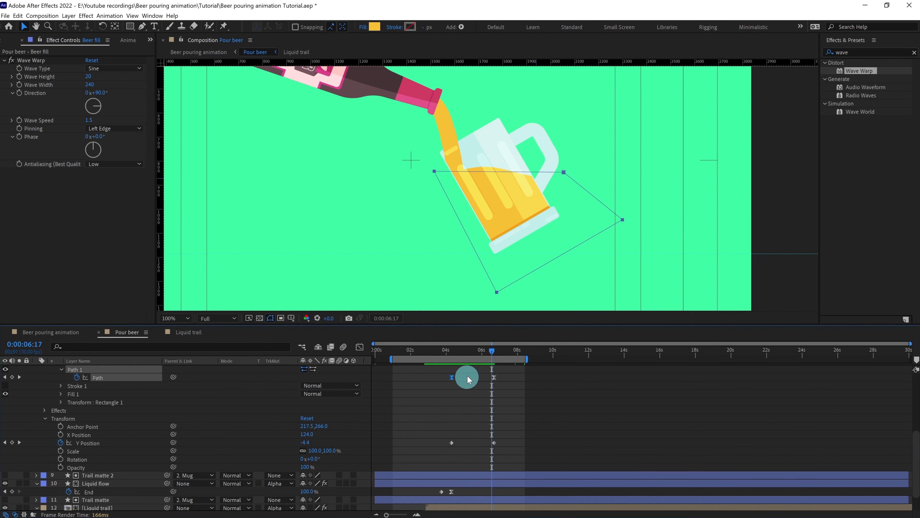
drag(469, 374, 447, 442)
drag(518, 443, 427, 460)
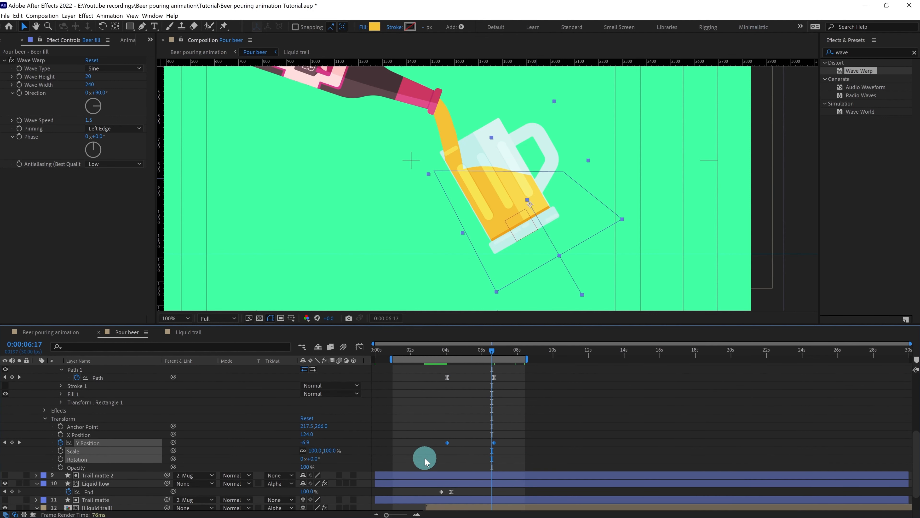
key(F9)
click(434, 351)
key(space)
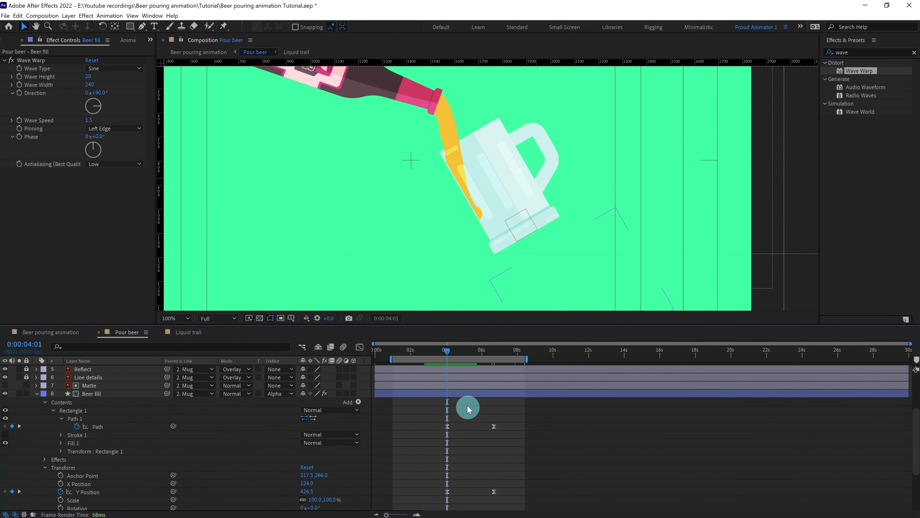
Raise Beer fill to a Y Position of about 325 at 0:00:04:01 and about -68 at 0:00:06:21
click(463, 394)
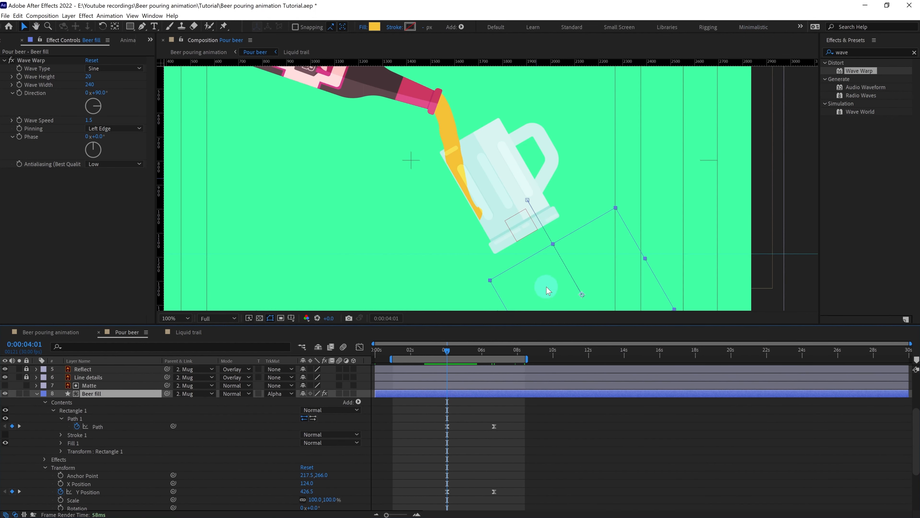
drag(547, 287, 534, 265)
click(508, 467)
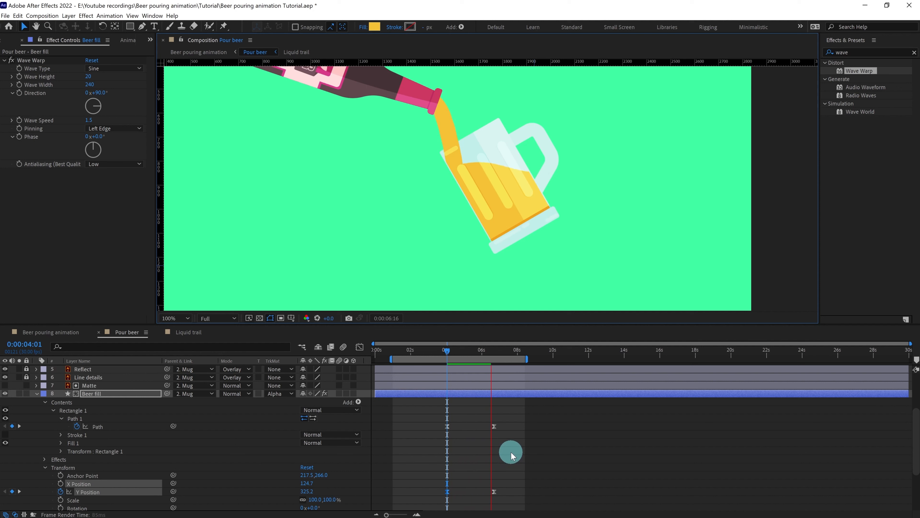
click(511, 453)
drag(478, 349, 482, 353)
drag(493, 213, 499, 199)
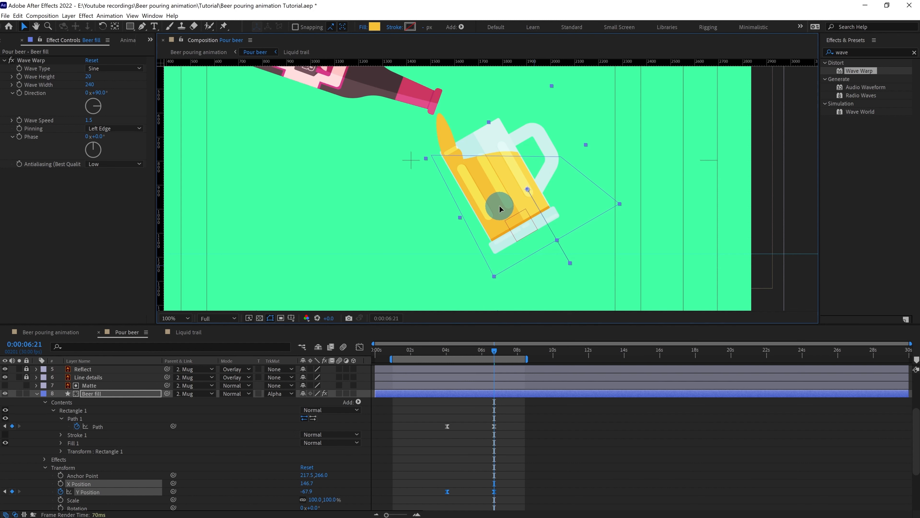
click(518, 443)
Trim the Trail matte 2 and Liquid flow layers to end at 0:00:06:02
scroll(518, 446, up, 3)
drag(493, 351, 483, 353)
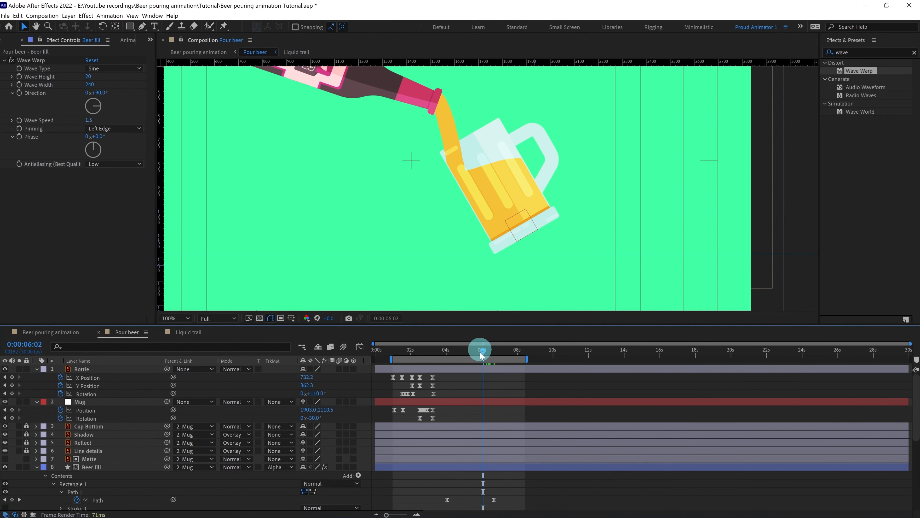
scroll(483, 434, down, 5)
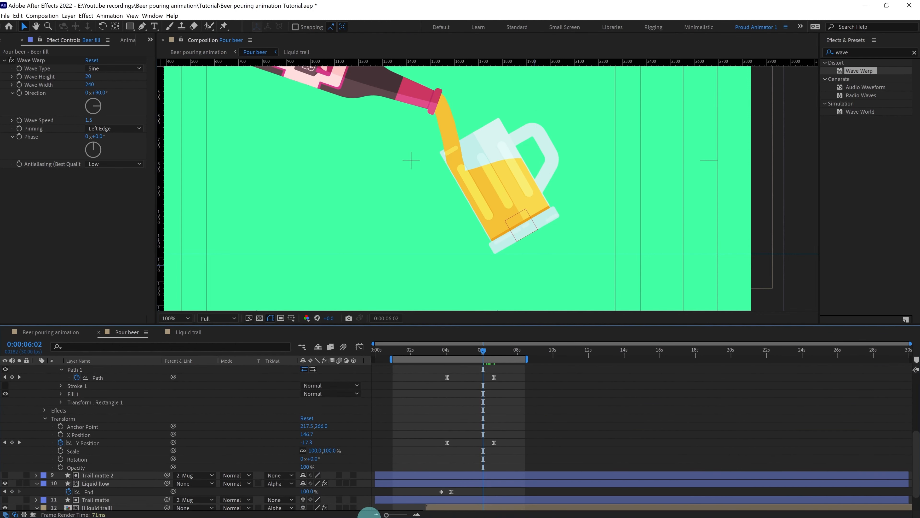
click(103, 486)
shift+click(114, 475)
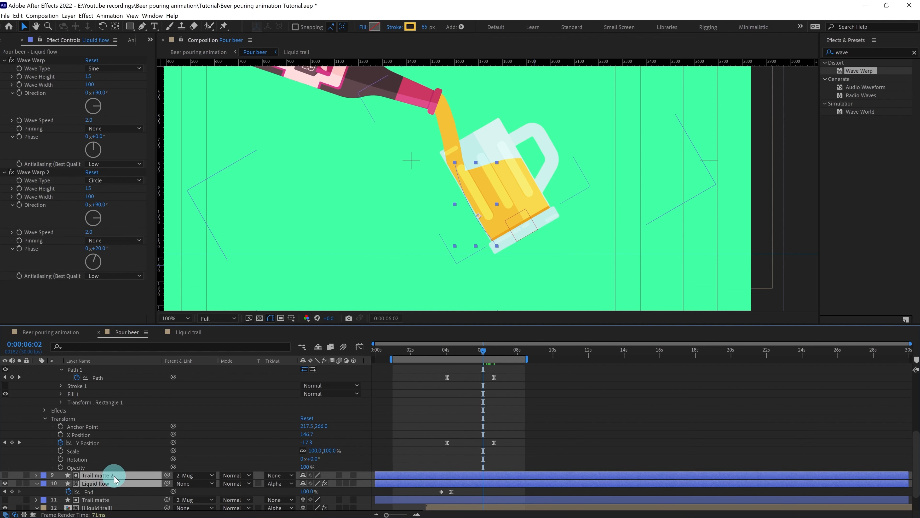
key(alt+bracketleft)
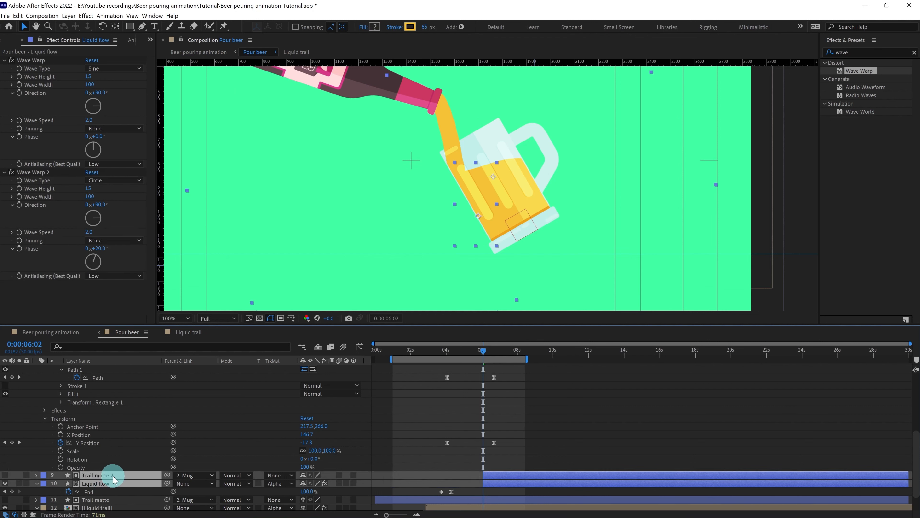
key(ctrl+z)
key(alt+bracketright)
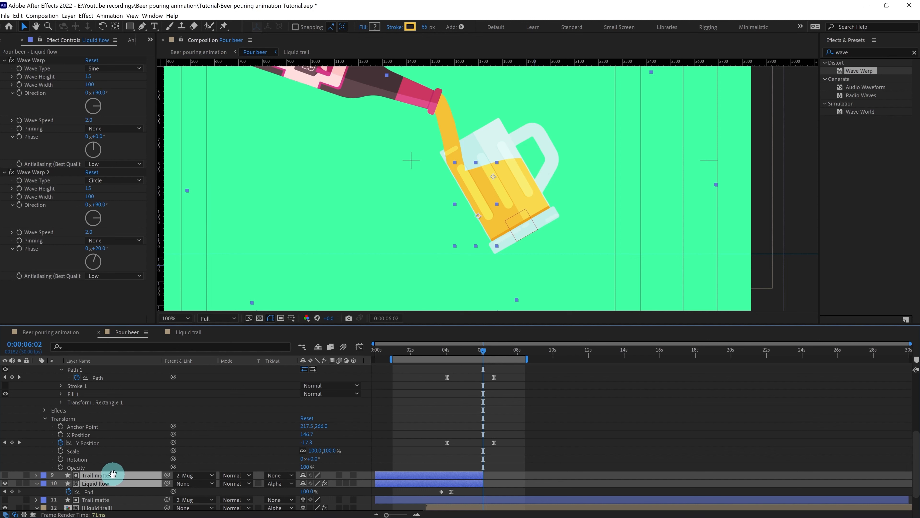
key(space)
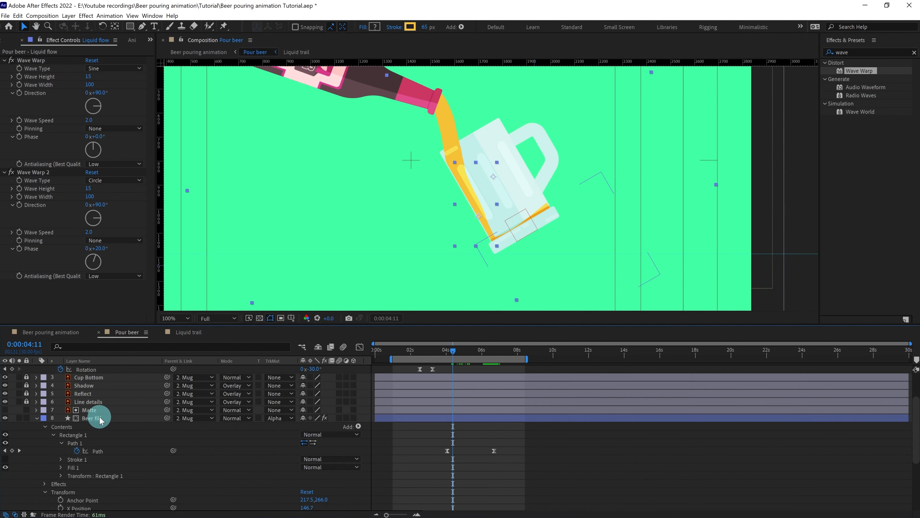
click(99, 419)
click(500, 453)
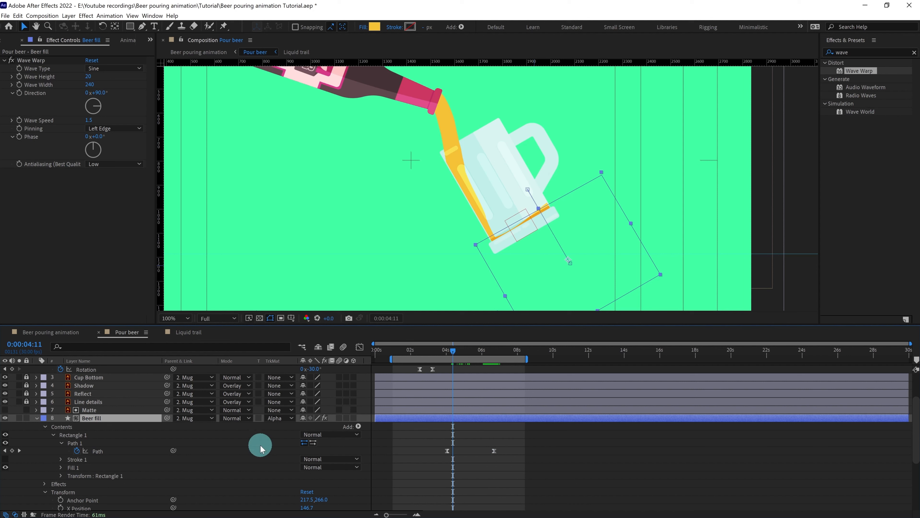
key(ctrl+d)
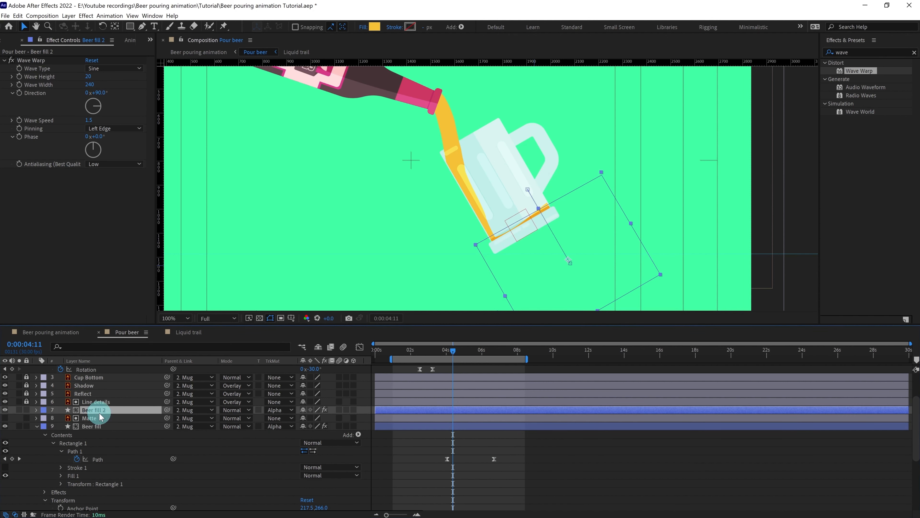
key(ctrl+z)
Duplicate the Matte and Beer fill layers together
click(97, 412)
shift+click(101, 418)
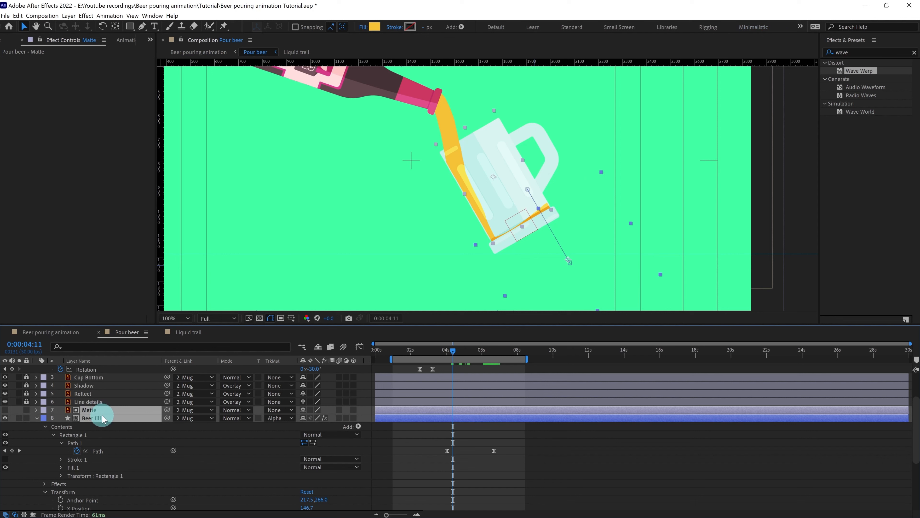
key(ctrl+d)
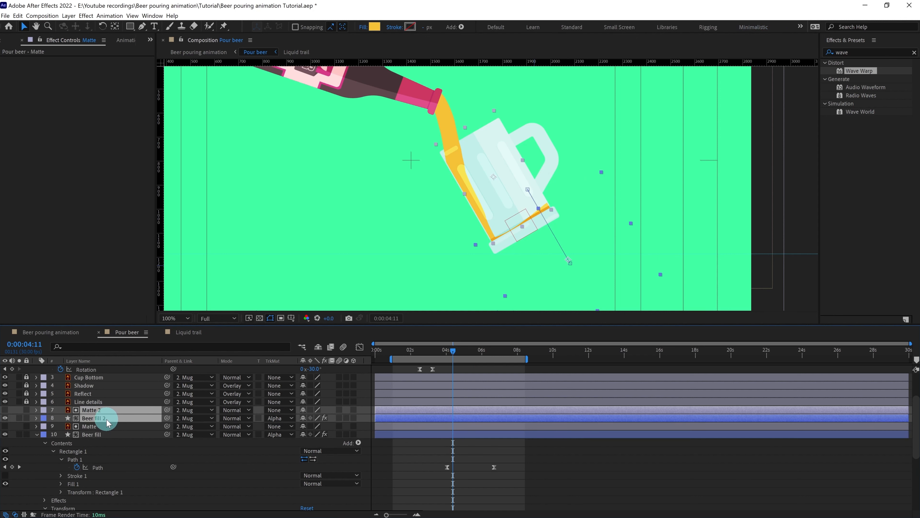
Change Beer fill 2's fill color to near-white FFFEF9
click(497, 466)
click(464, 419)
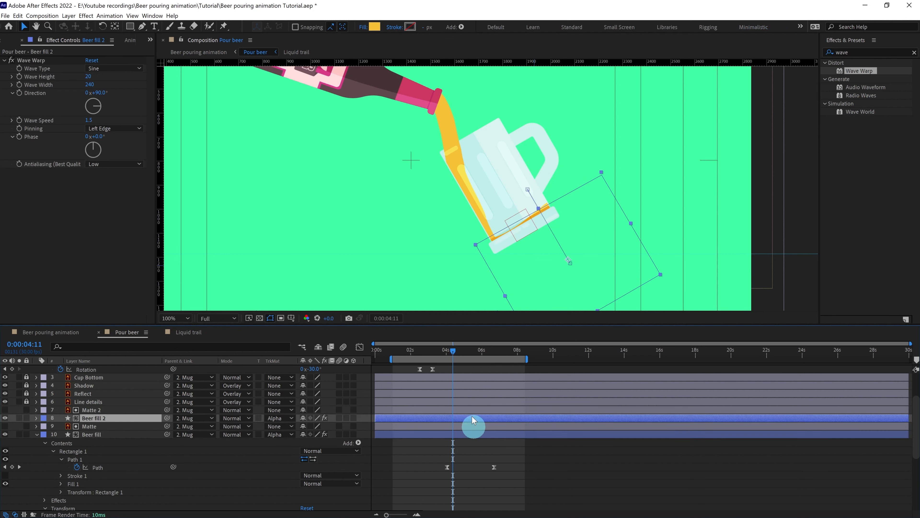
click(375, 27)
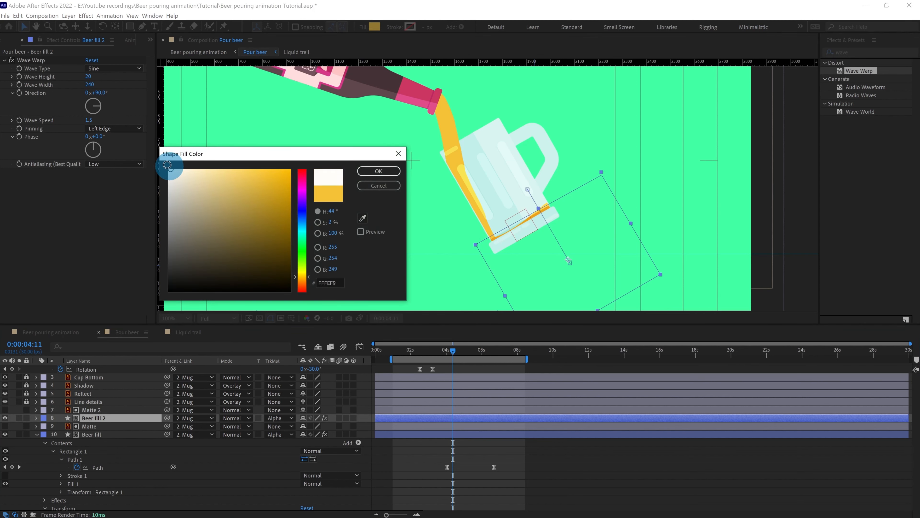
click(378, 171)
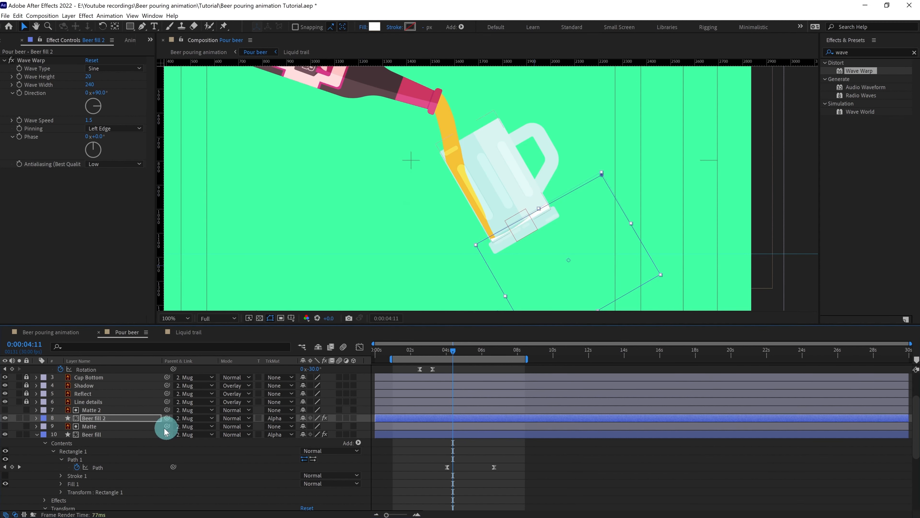
Set the Wave Warp Phase of Beer fill 2 to 30° so its waves are offset from Beer fill's
click(128, 418)
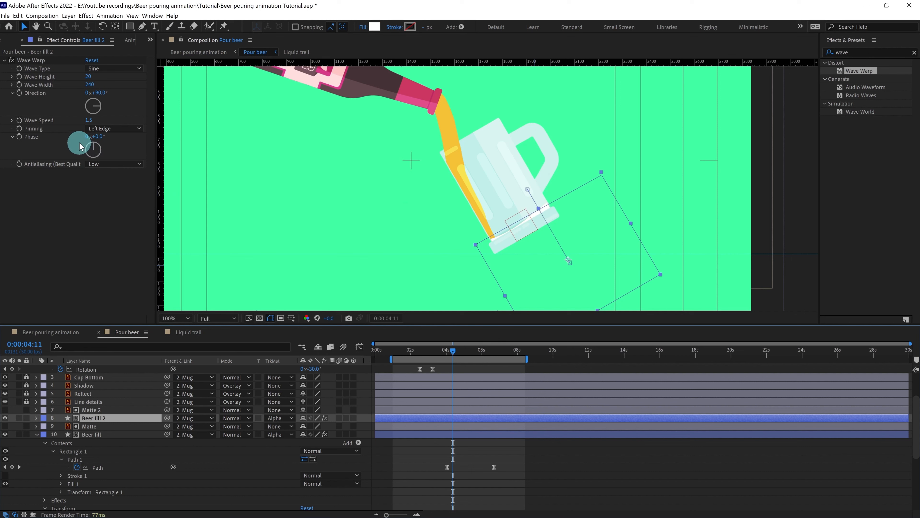
click(96, 137)
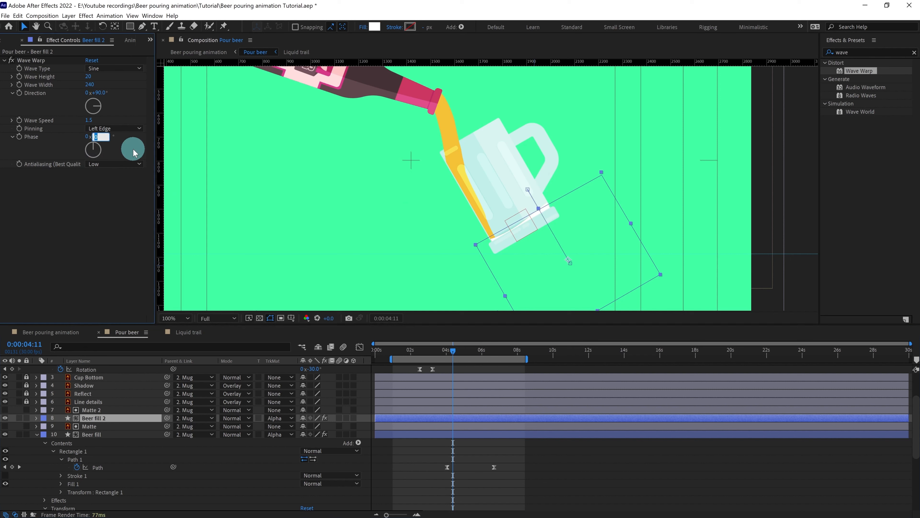
text(30)
key(Return)
click(527, 450)
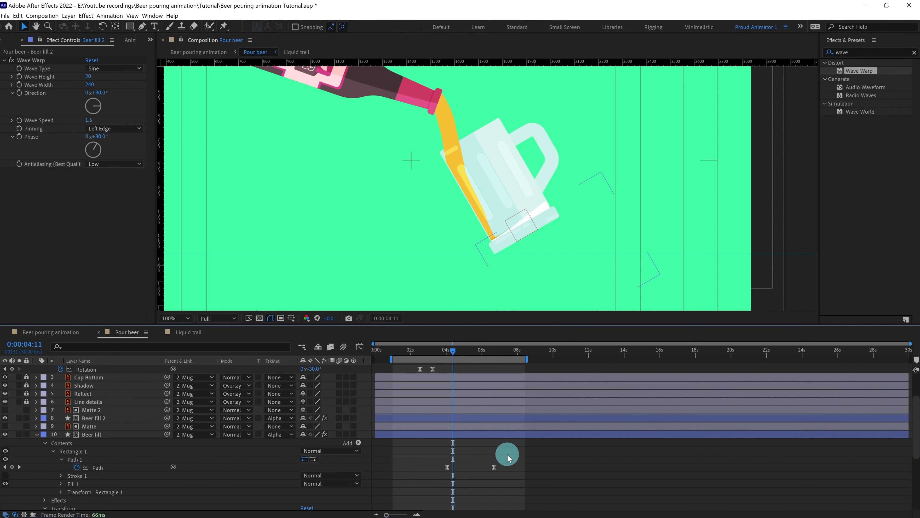
Move the Matte 2 and Beer fill 2 layers together beneath the Beer fill layer
click(88, 417)
ctrl+click(91, 410)
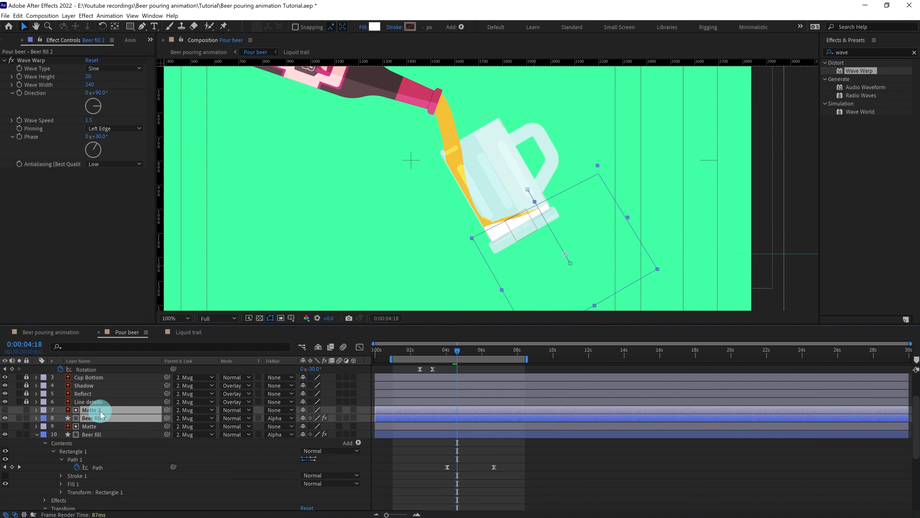
scroll(117, 431, down, 2)
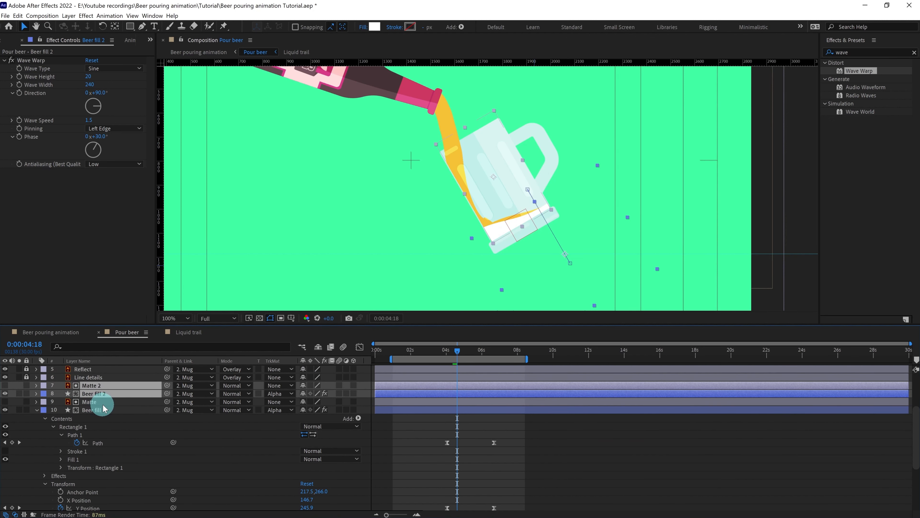
key(Delete)
Preview the mug filling from 0:00:04:03 and save the project
scroll(103, 410, up, 4)
drag(457, 351, 449, 368)
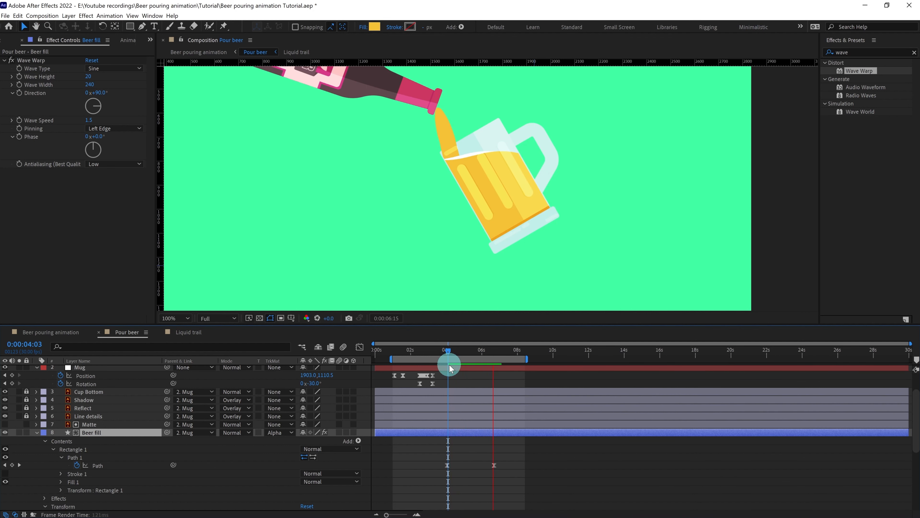
key(space)
scroll(510, 420, up, 3)
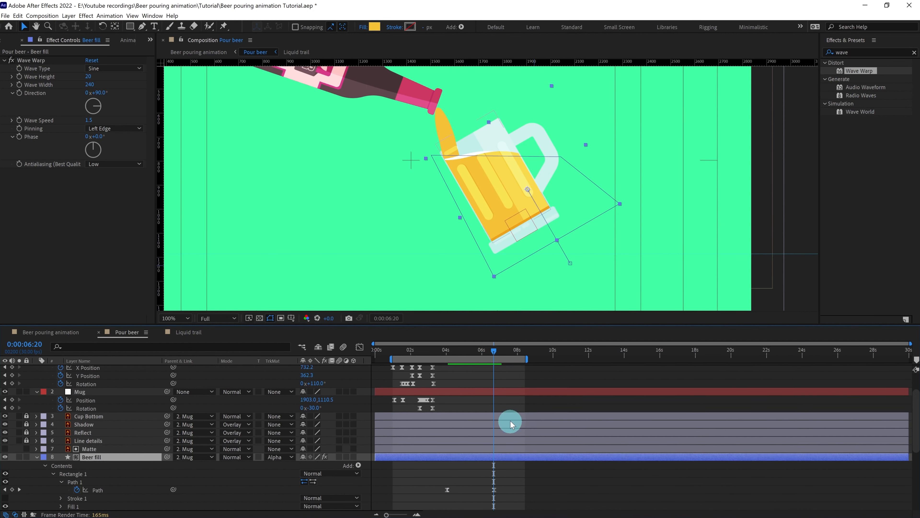
key(ctrl+s)
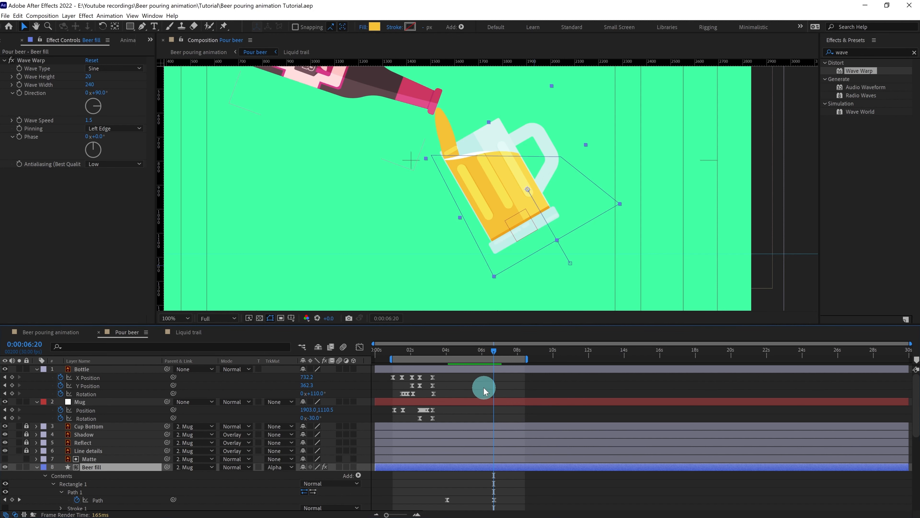
Copy the Bottle's last three X and Y Position and last two Rotation keyframes to 0:00:06:20, time-reverse the copies, and preview
scroll(582, 205, down, 2)
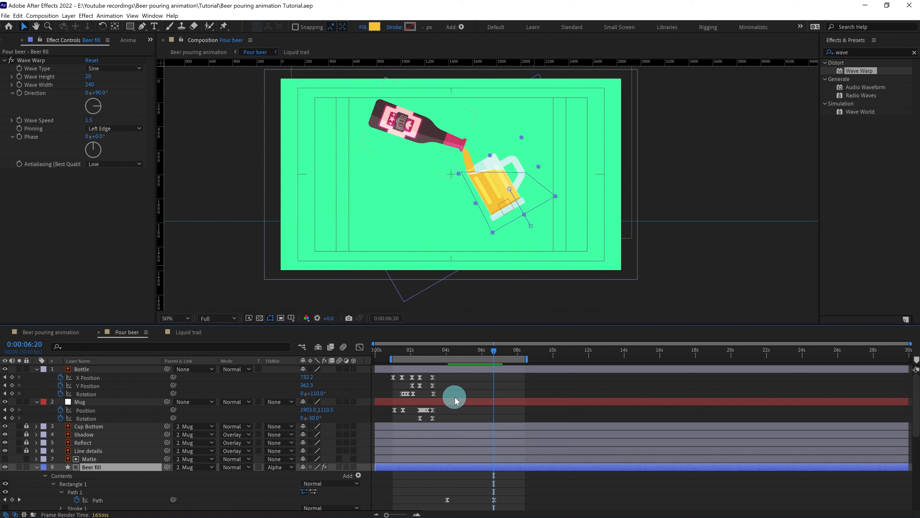
scroll(453, 397, up, 2)
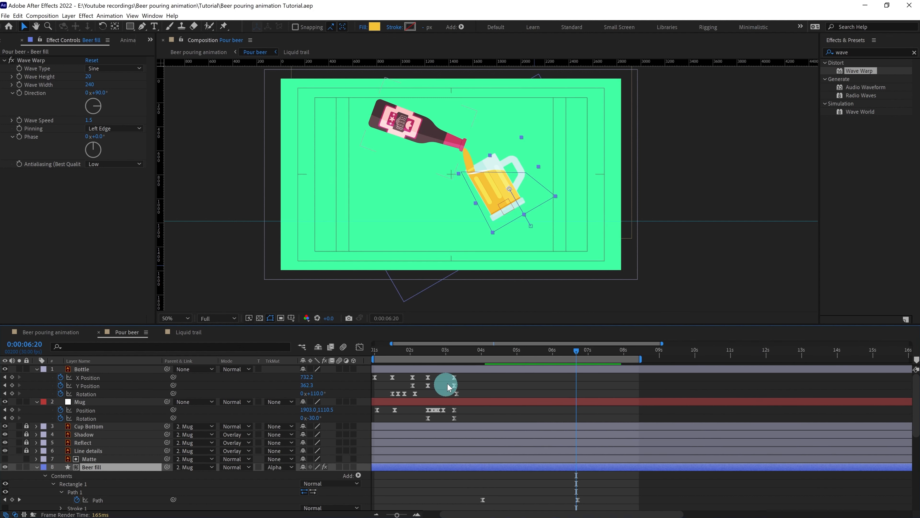
scroll(532, 387, left, 2)
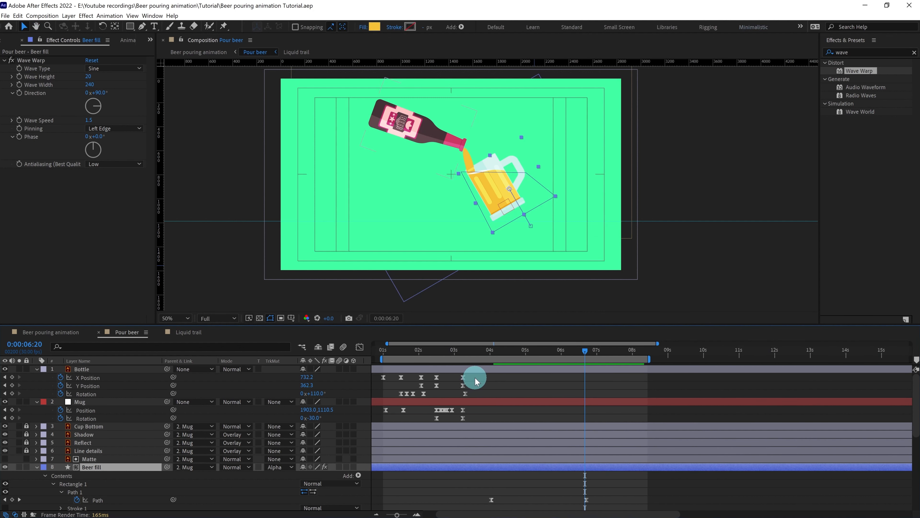
drag(475, 377, 581, 394)
right_click(586, 386)
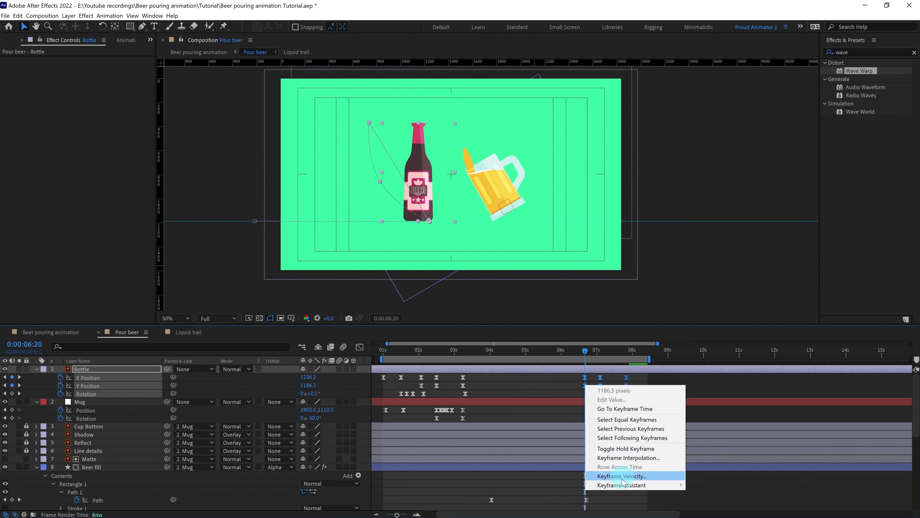
mouse_move(623, 485)
click(704, 485)
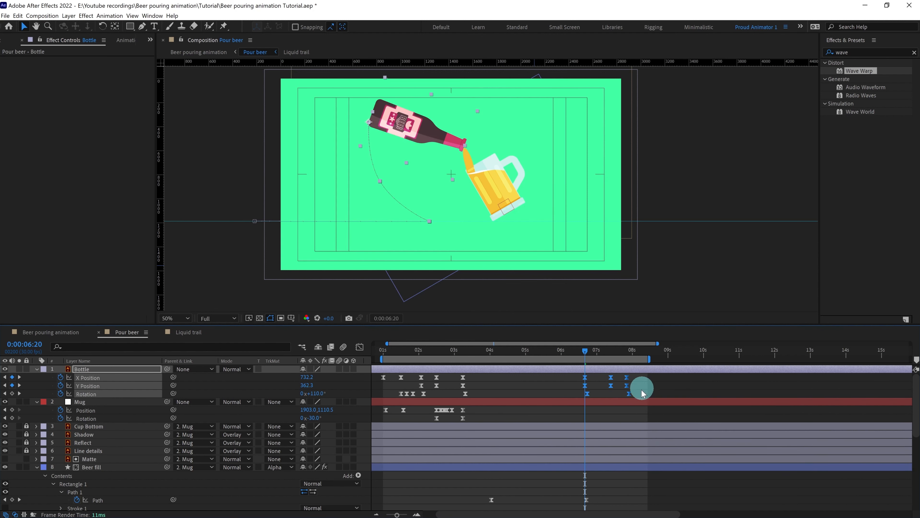
click(640, 391)
key(space)
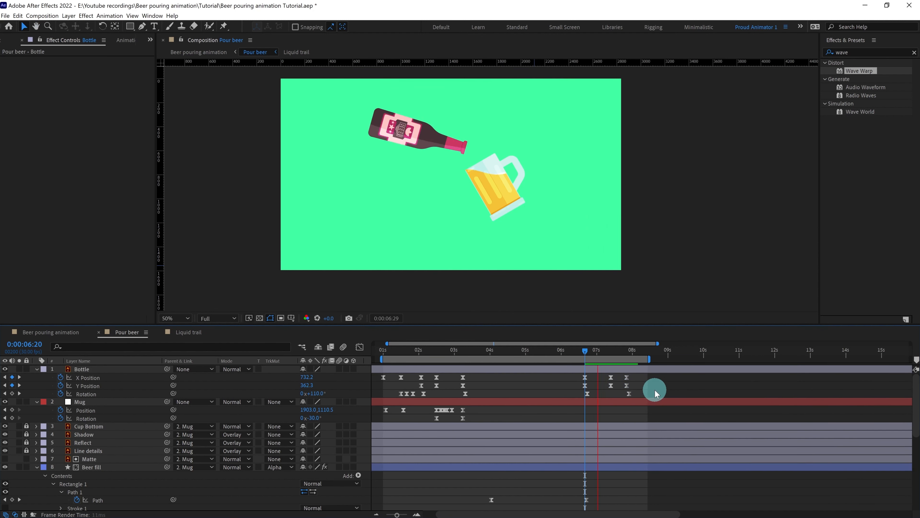
Copy the Mug's tilt Position and Rotation keyframes to 0:00:06:20, time-reverse the copies, and preview the motion
drag(596, 353, 583, 353)
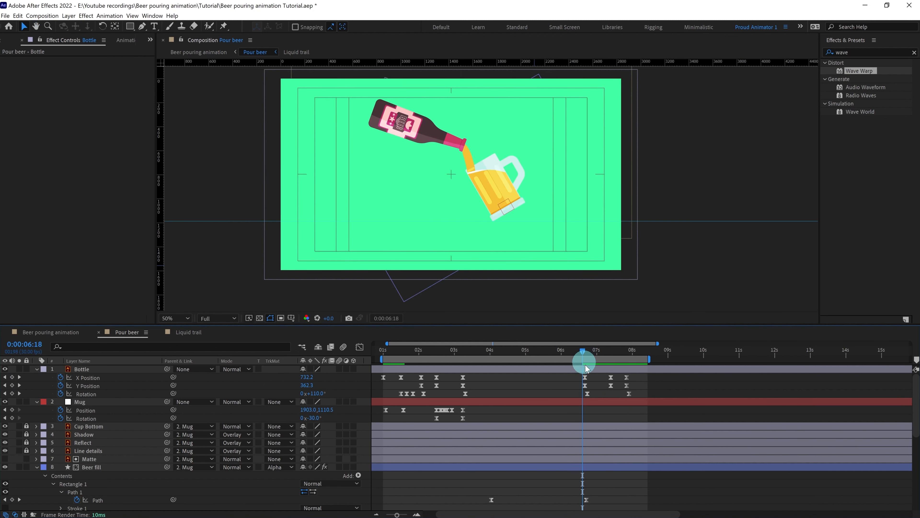
key(u)
key(u)
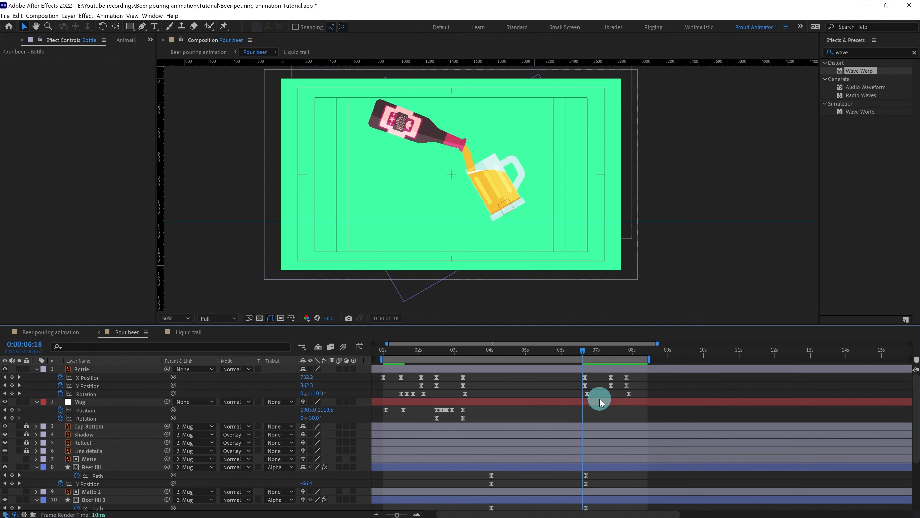
key(k)
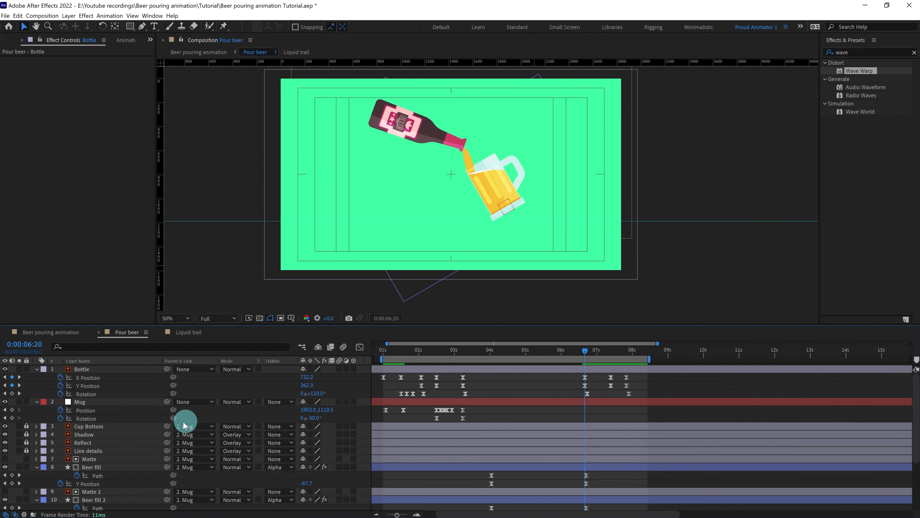
drag(471, 413, 590, 419)
right_click(586, 413)
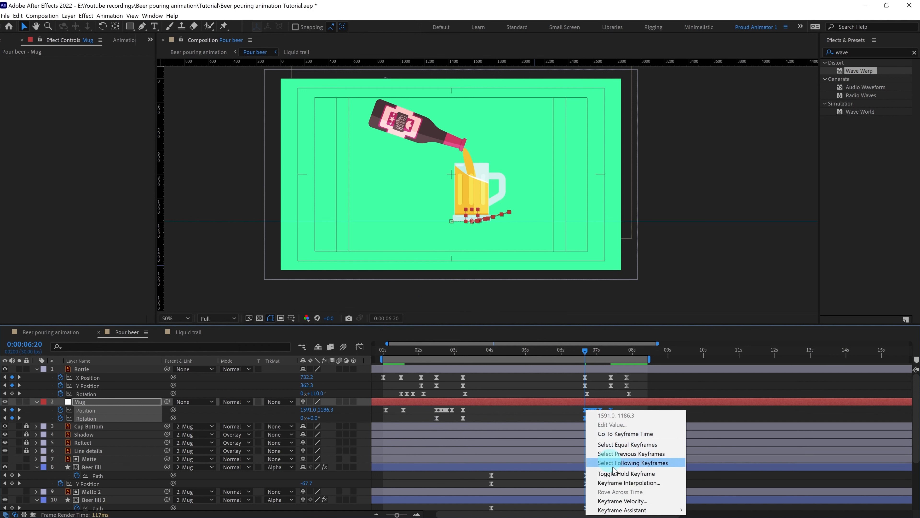
mouse_move(638, 508)
click(702, 507)
click(566, 384)
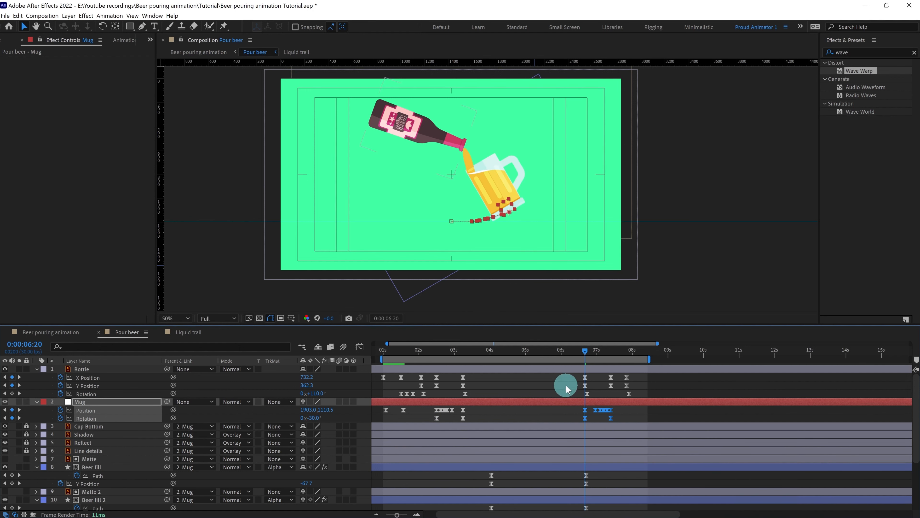
key(space)
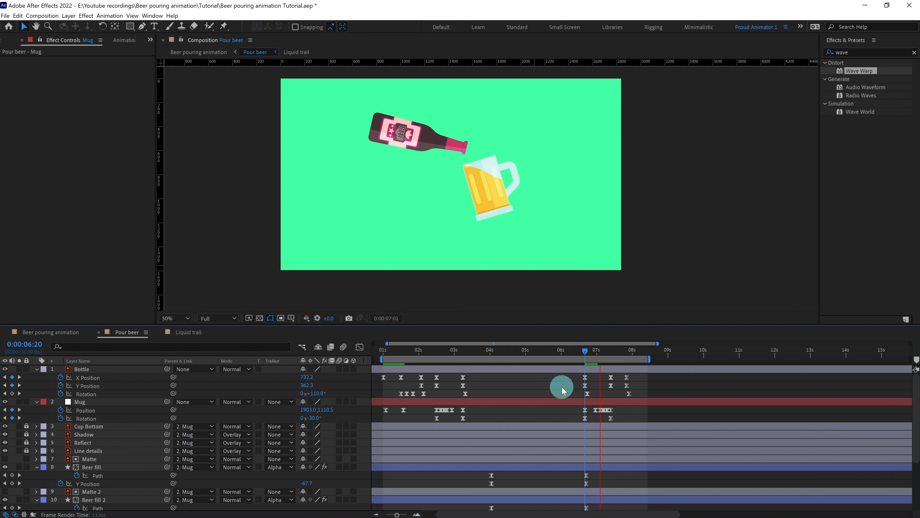
Animate Beer fill's Wave Height from 20 at 0:00:05:26 to 0 at 0:00:06:21 and ease both keyframes
click(551, 357)
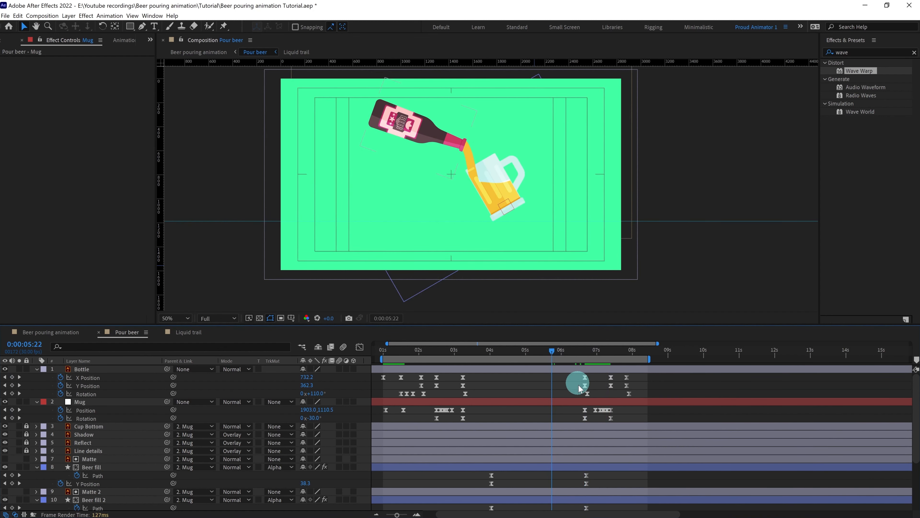
scroll(578, 384, down, 3)
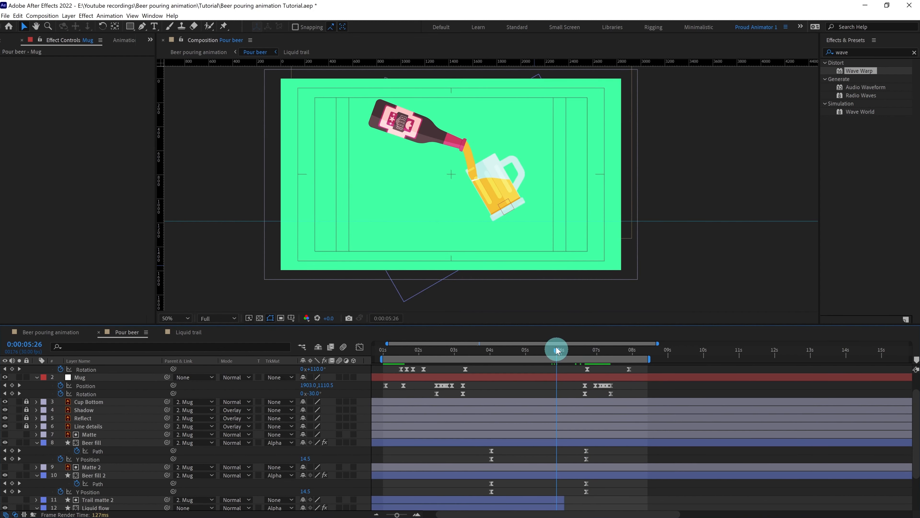
click(475, 185)
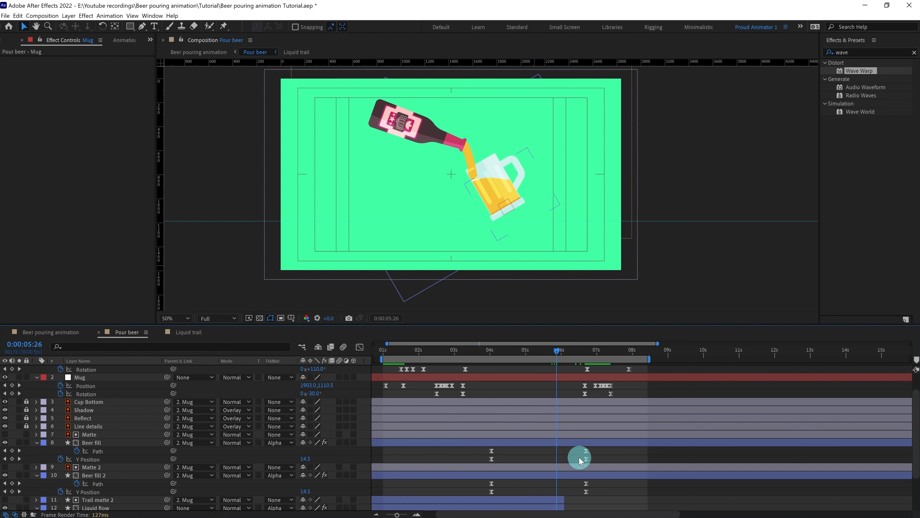
click(556, 444)
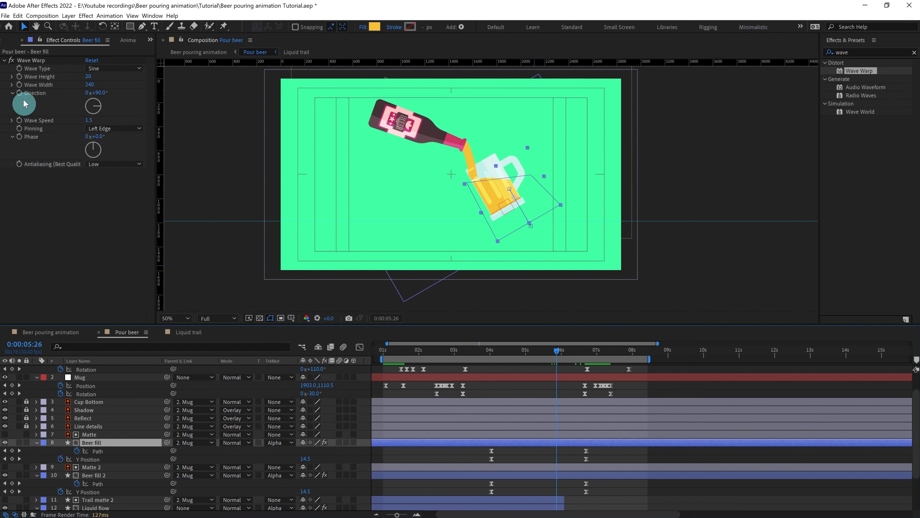
click(19, 77)
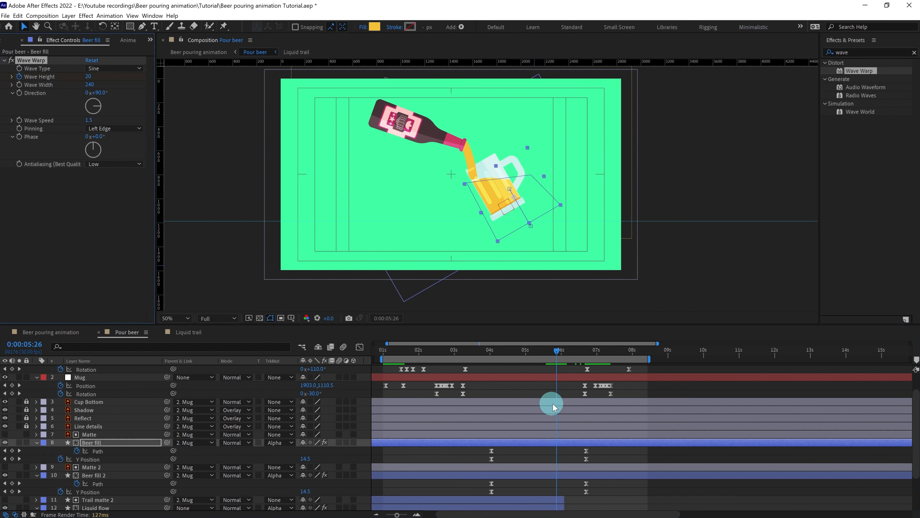
key(u)
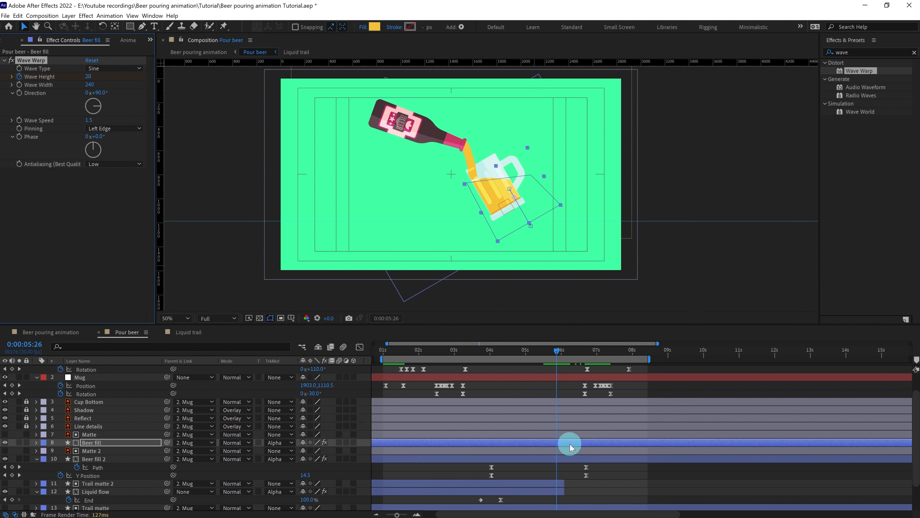
key(u)
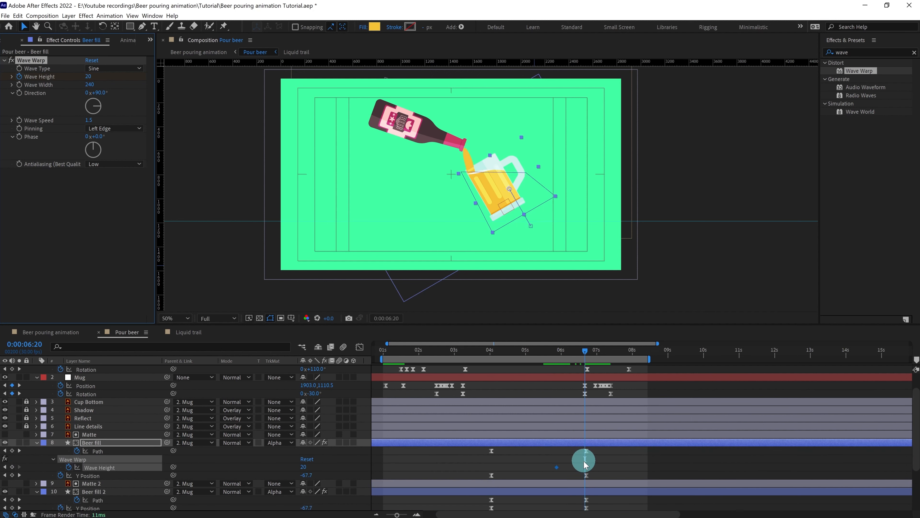
key(k)
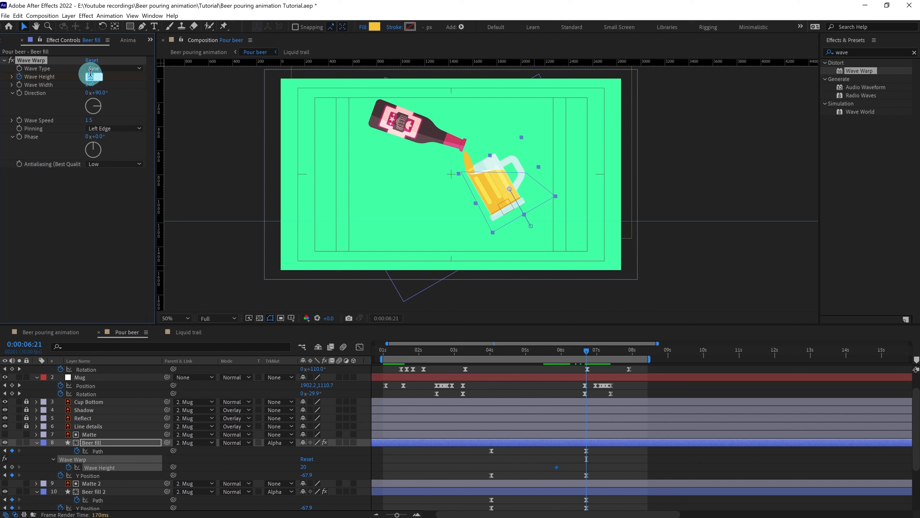
drag(594, 463, 542, 475)
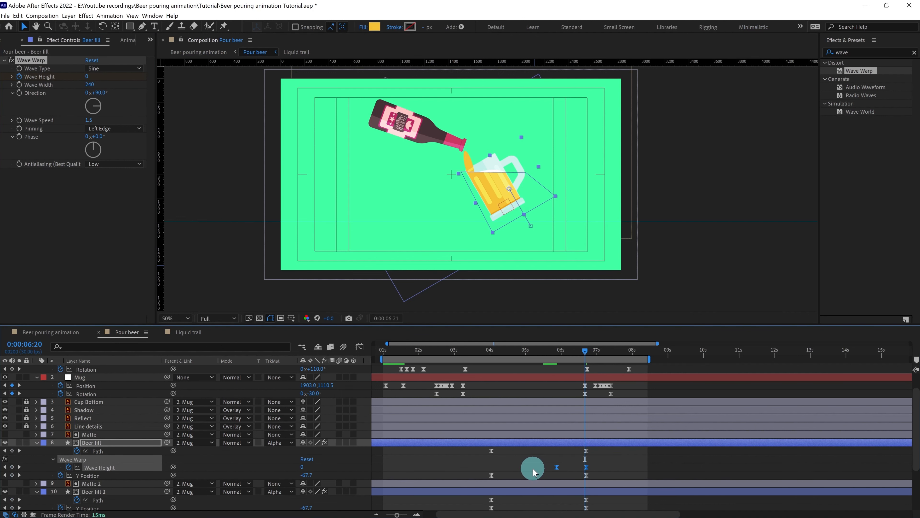
Copy Beer fill's Wave Height keyframes onto Beer fill 2, starting at 0:00:05:26
key(j)
scroll(572, 470, down, 3)
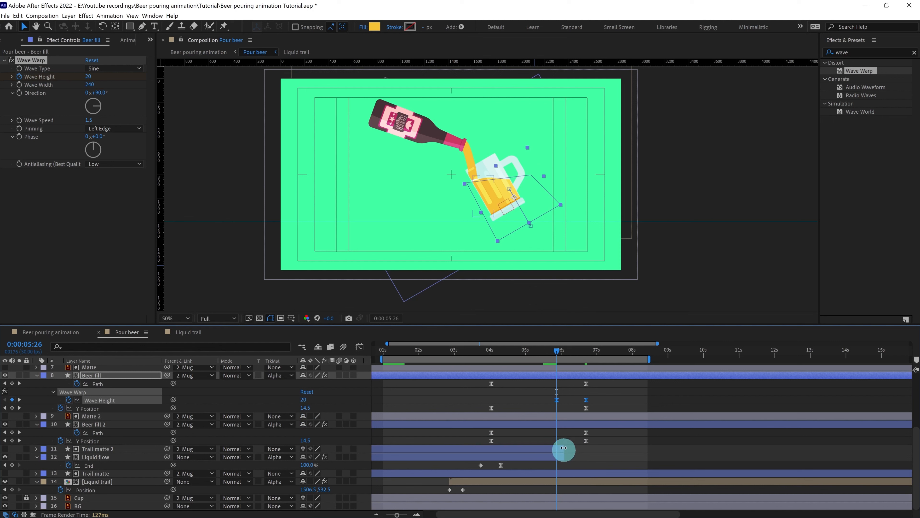
click(559, 425)
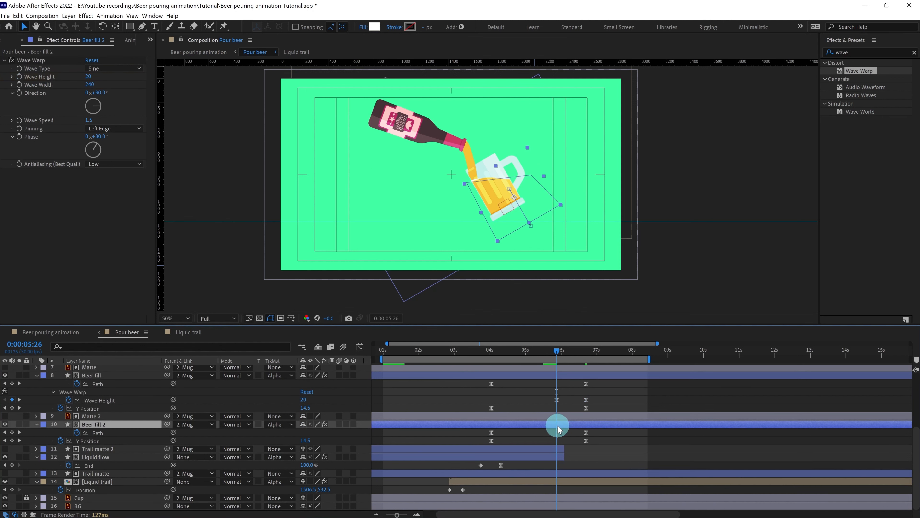
key(ctrl+v)
key(u)
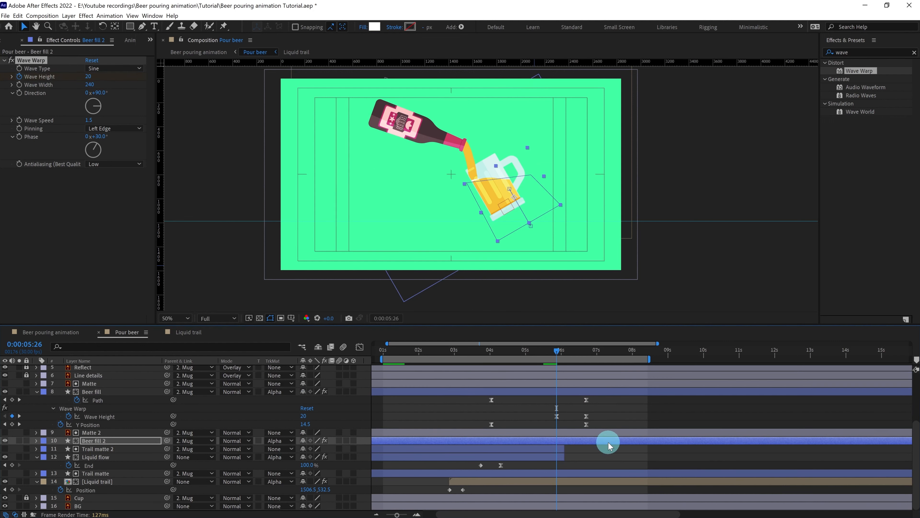
Play back and step frame by frame from 0:00:06:20, examining the beer surface while the bottle and mug return upright
key(space)
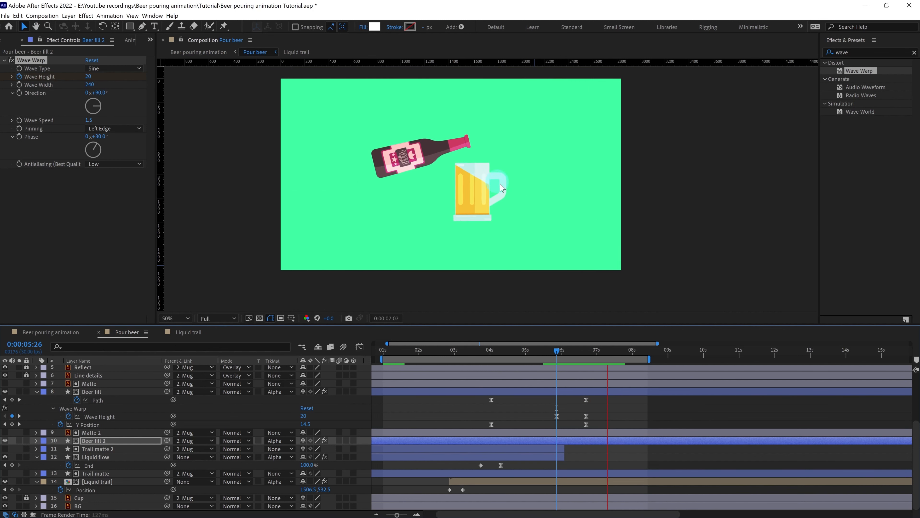
key(space)
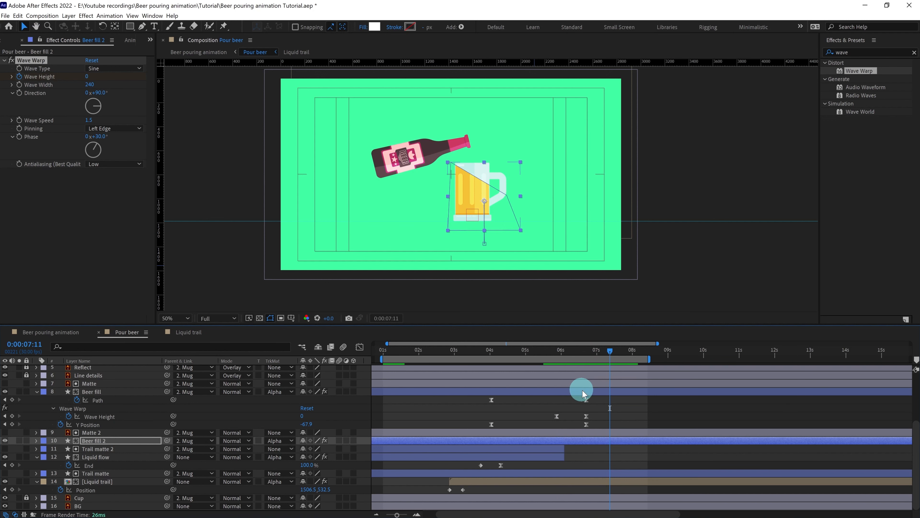
scroll(586, 390, up, 3)
click(583, 352)
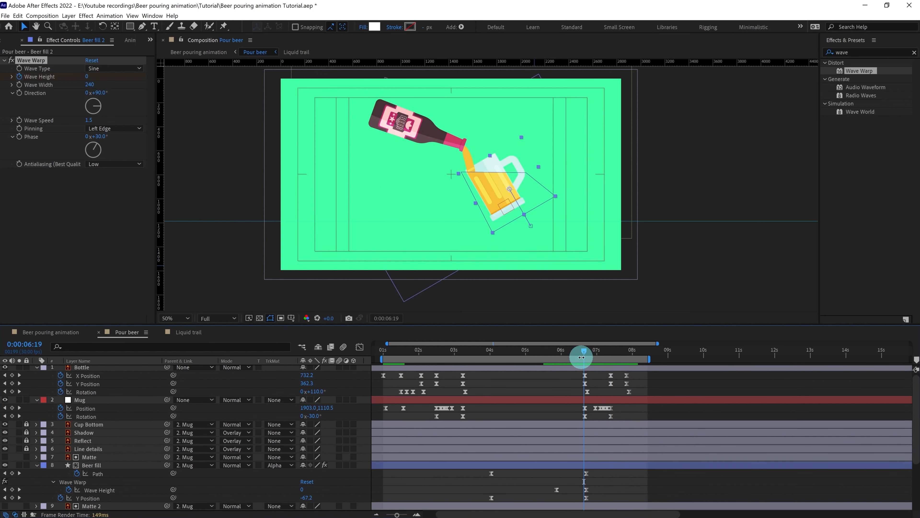
key(Page_Down)
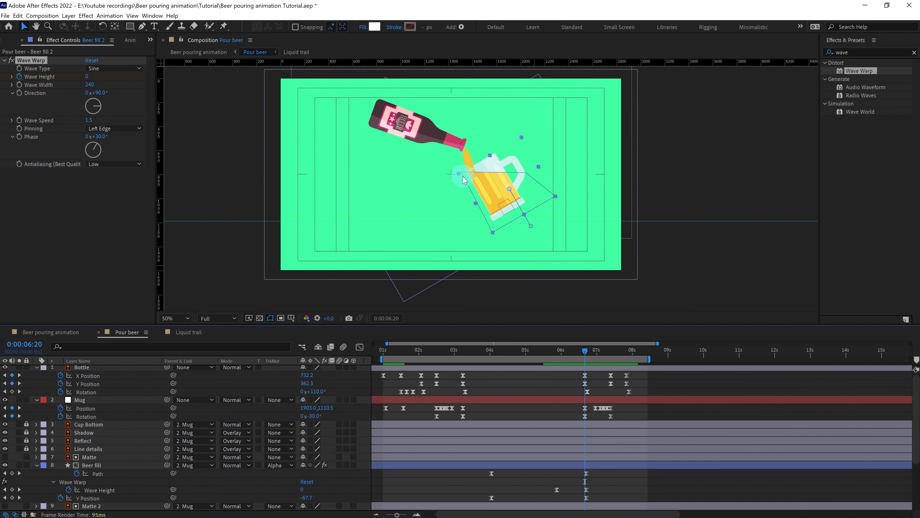
click(599, 334)
key(Page_Down)
key(Page_Down)
key(Page_Down)
key(Page_Down)
key(Page_Down)
key(Page_Down)
key(Page_Down)
key(Page_Down)
key(Page_Down)
key(Page_Down)
key(Page_Down)
key(Page_Down)
key(Page_Down)
key(Page_Down)
key(Page_Down)
key(Page_Down)
key(Page_Down)
key(Page_Down)
key(Page_Down)
key(Page_Down)
key(Page_Down)
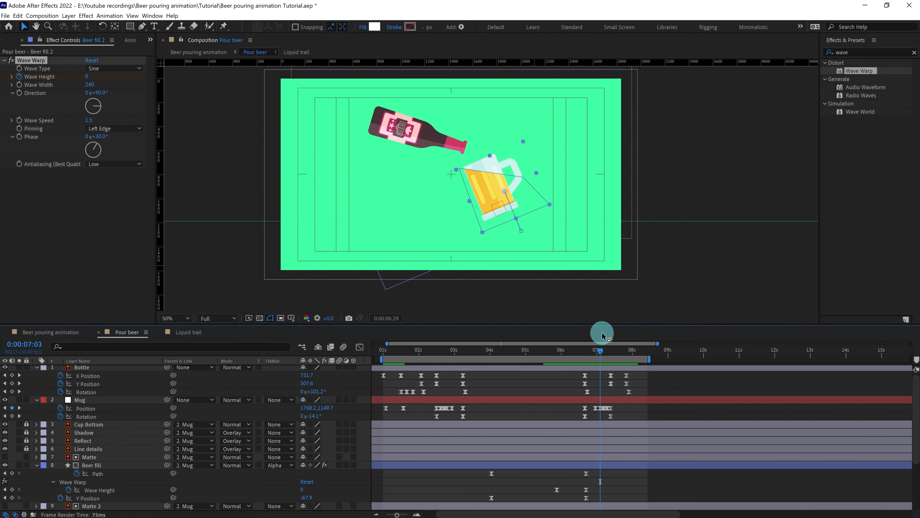
key(space)
key(space)
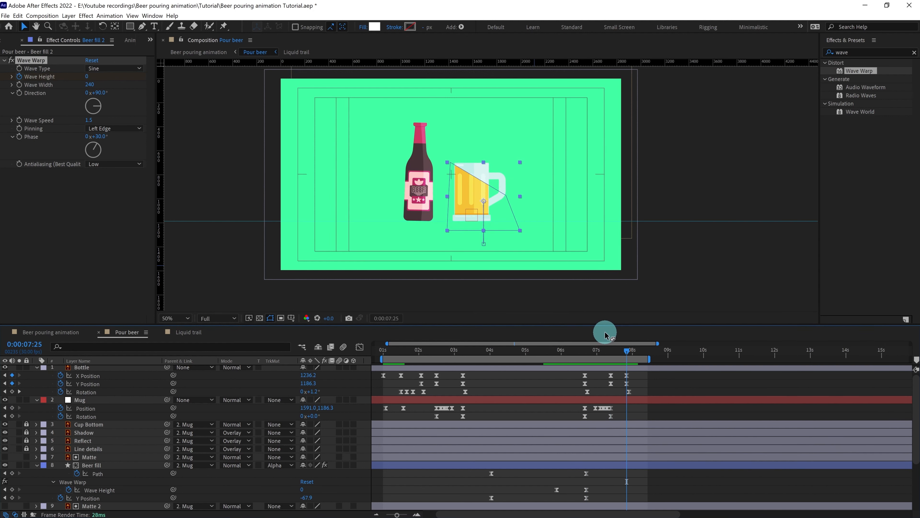
At 0:00:07:12, reshape Beer fill's path so its surface is horizontal just above the mug's vertical highlights, keyframing the change
scroll(514, 219, up, 4)
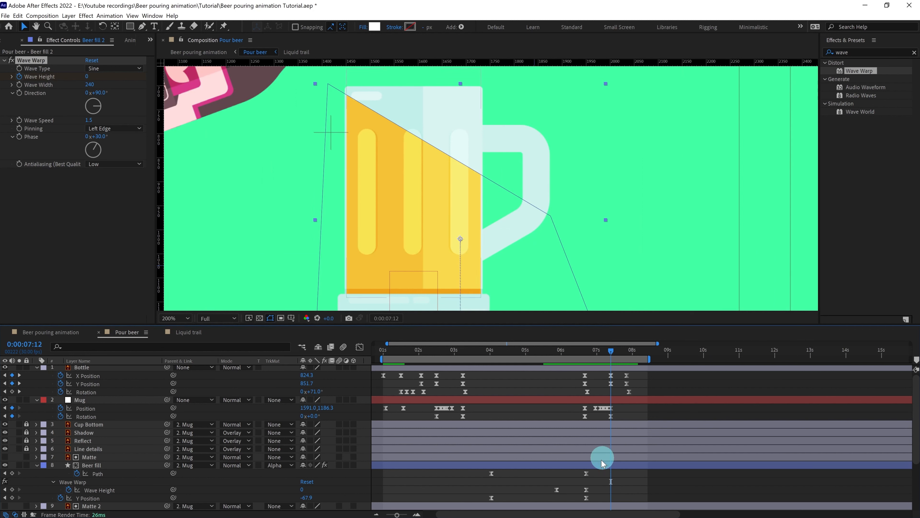
click(97, 473)
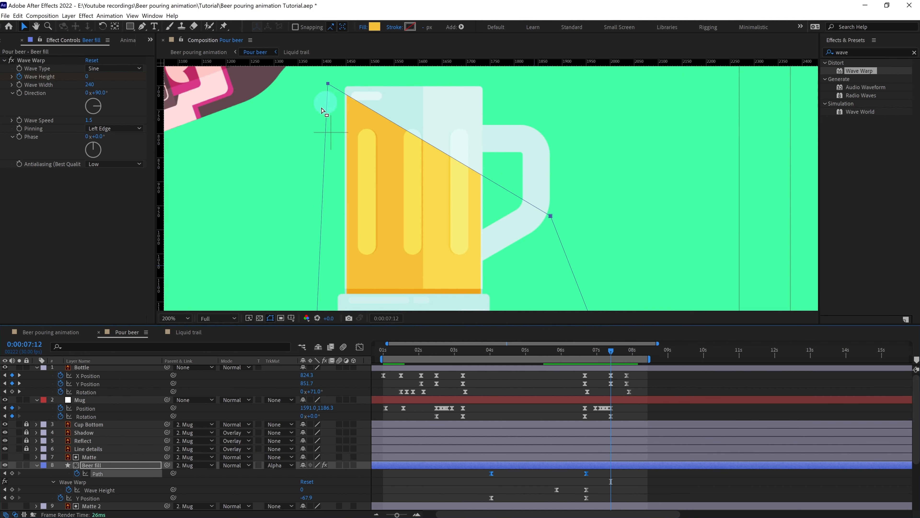
click(36, 465)
click(36, 465)
click(91, 386)
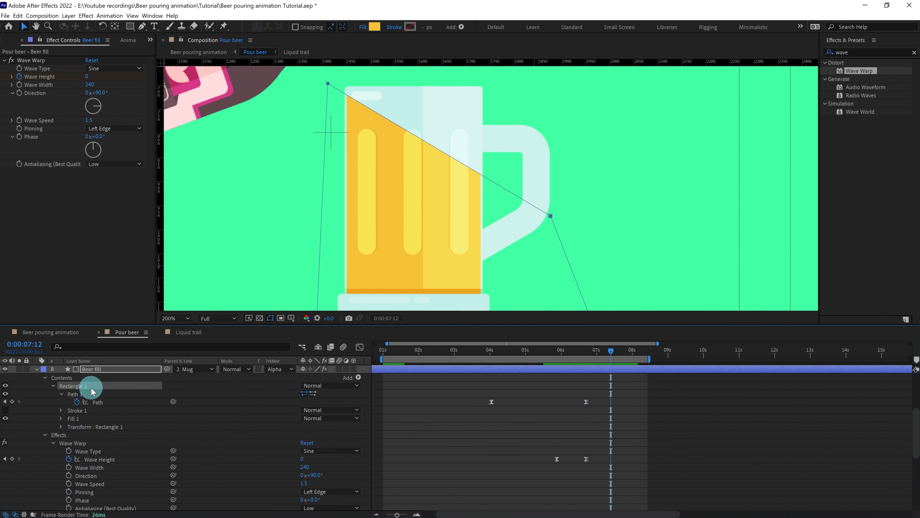
click(91, 393)
drag(326, 82, 322, 115)
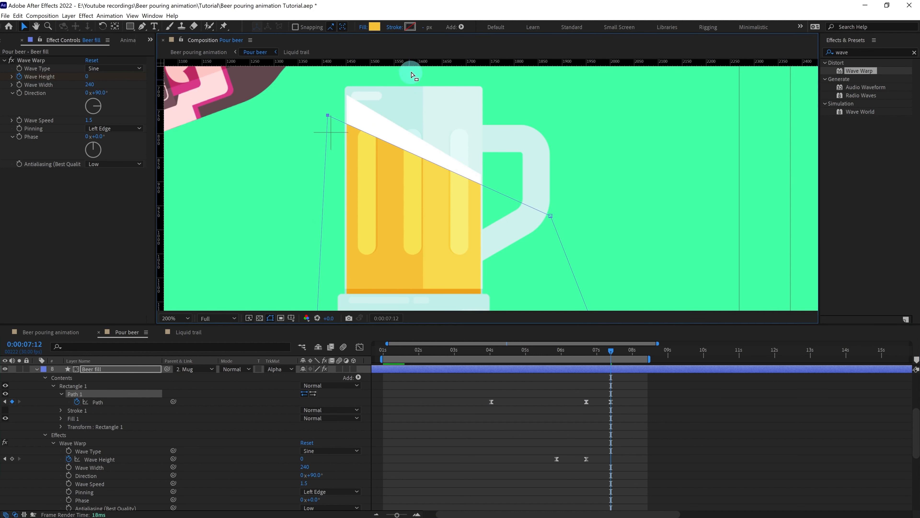
drag(410, 65, 405, 126)
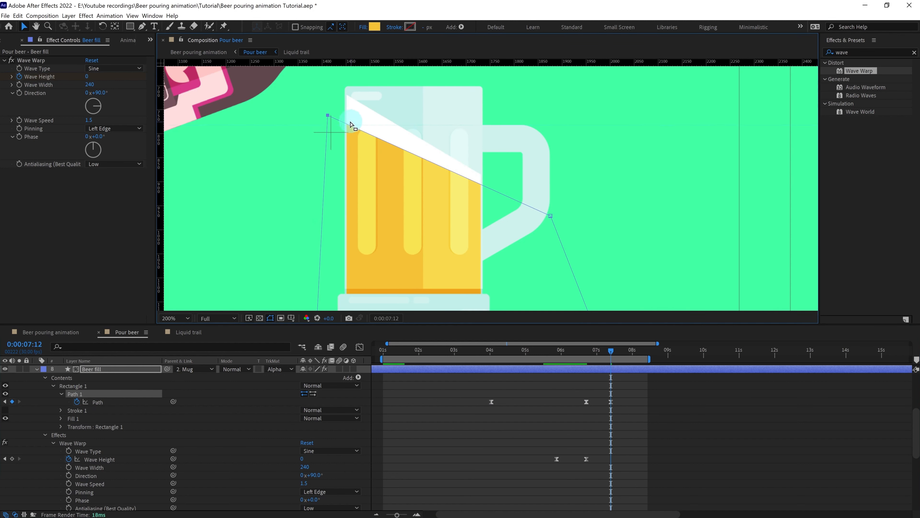
drag(329, 116, 326, 126)
drag(549, 220, 549, 127)
Add a Path keyframe to Beer fill 2 at 0:00:07:12 and level its upper edge just below the mug's rim
scroll(463, 445, up, 3)
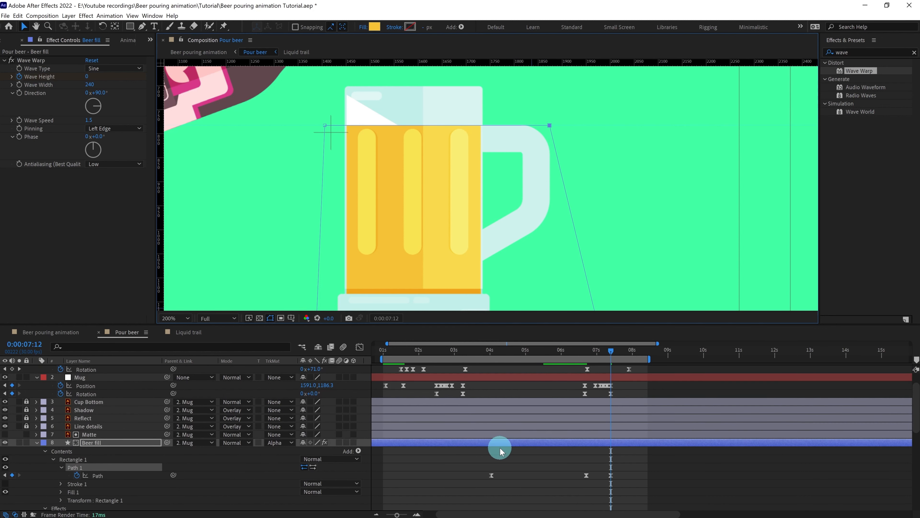
scroll(503, 453, down, 9)
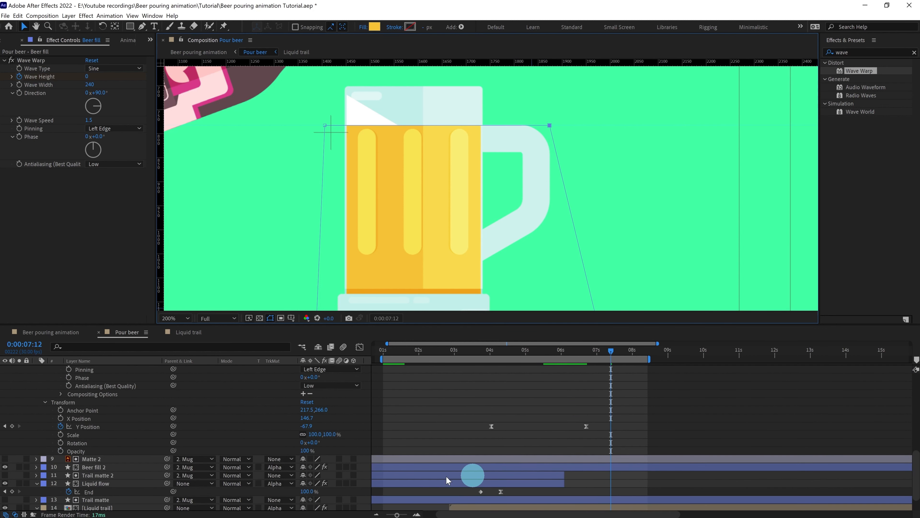
click(120, 466)
click(36, 467)
click(45, 476)
click(53, 484)
click(75, 482)
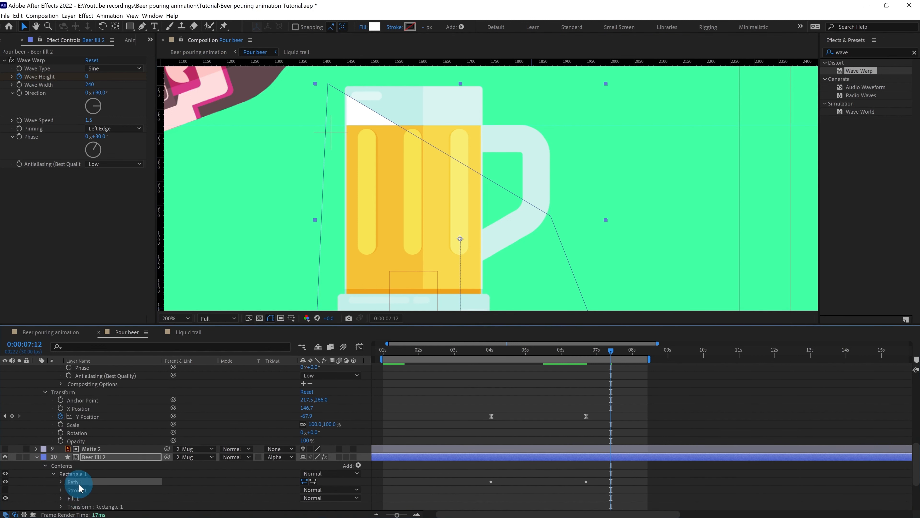
click(61, 481)
click(11, 489)
scroll(670, 436, down, 2)
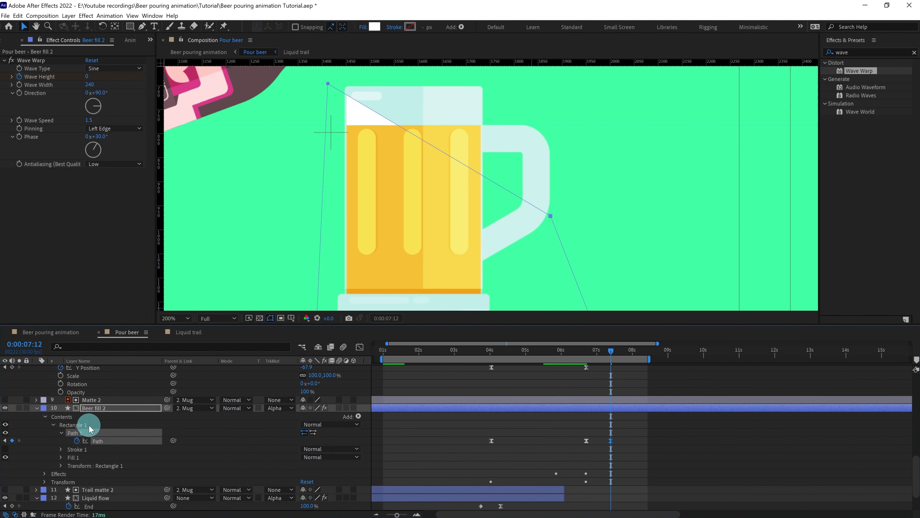
drag(552, 218, 548, 98)
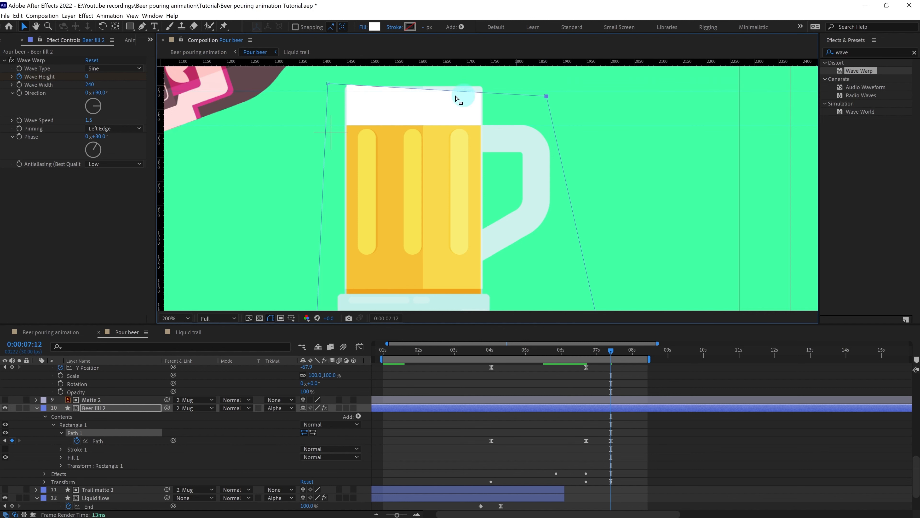
drag(328, 83, 324, 91)
drag(546, 94, 547, 90)
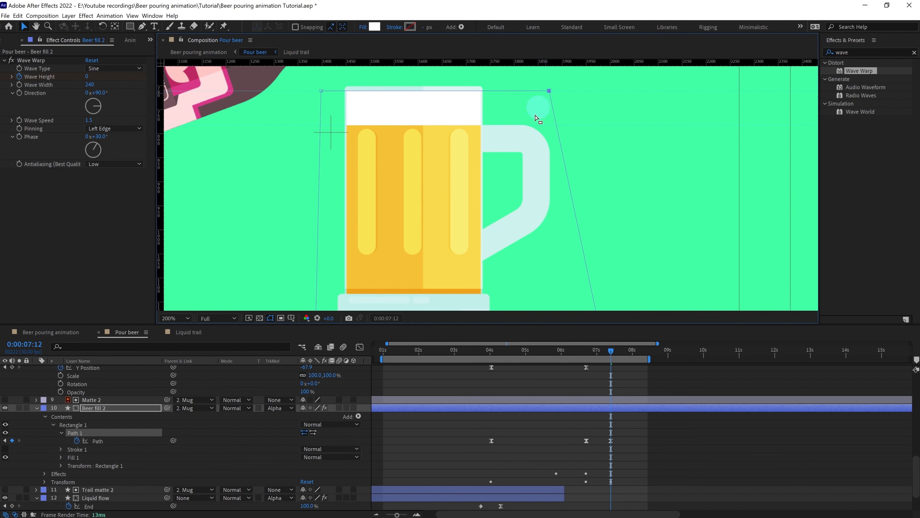
Preview the pour from 0:00:01:02 to check how the beer fills look inside the mug
scroll(542, 112, down, 2)
click(550, 430)
click(461, 349)
click(390, 355)
click(421, 302)
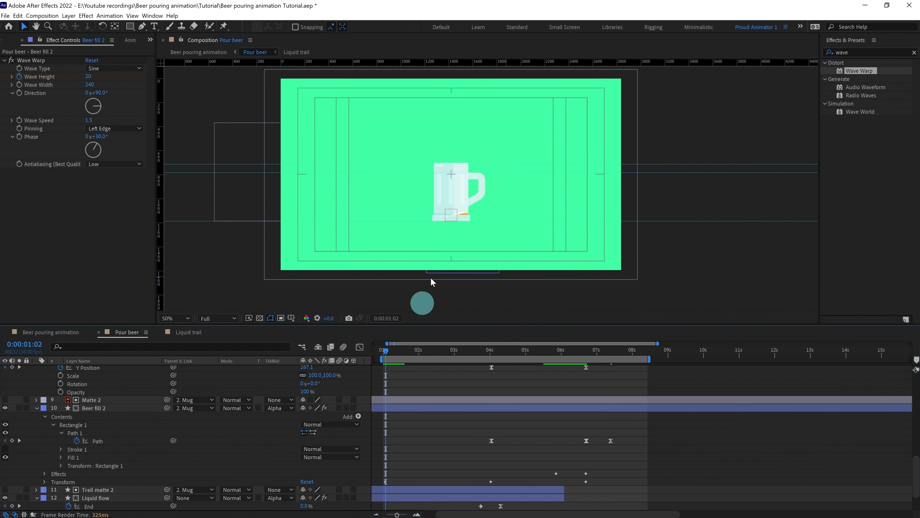
key(space)
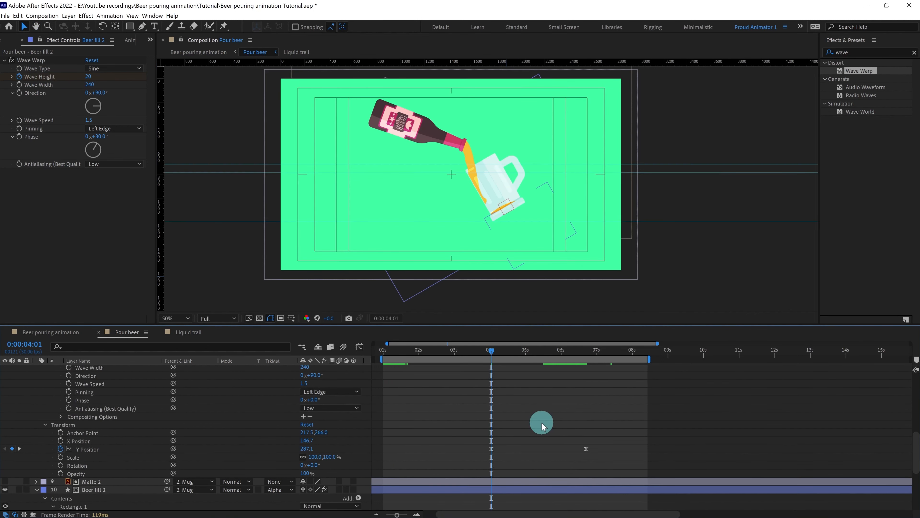
At 0:00:04:01, shift Beer fill to 139.0, 308.4 and lower Beer fill 2 so neither liquid shows inside the tilted mug
scroll(542, 424, down, 3)
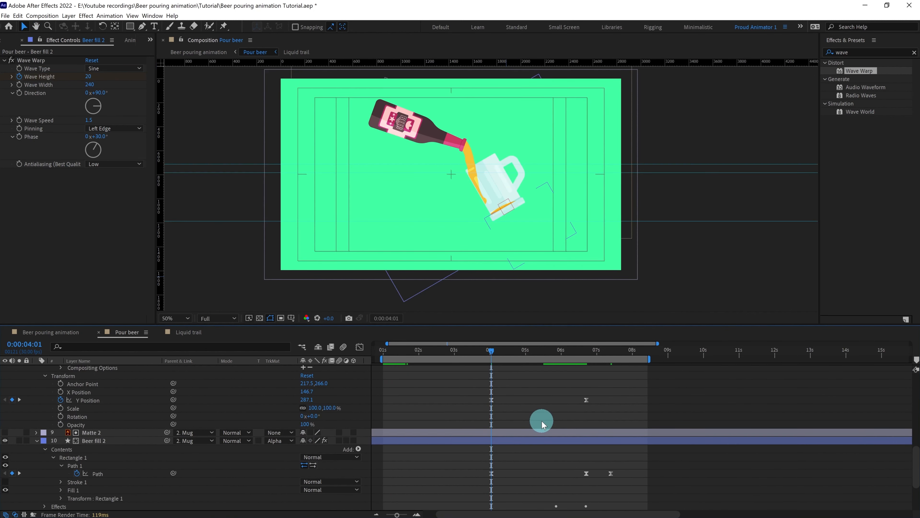
click(505, 440)
scroll(489, 189, up, 2)
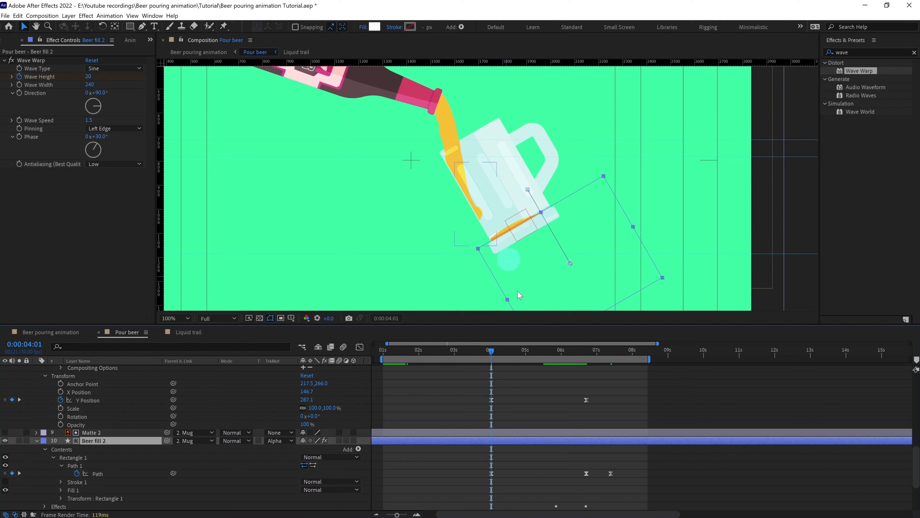
drag(573, 236, 575, 238)
scroll(510, 390, up, 5)
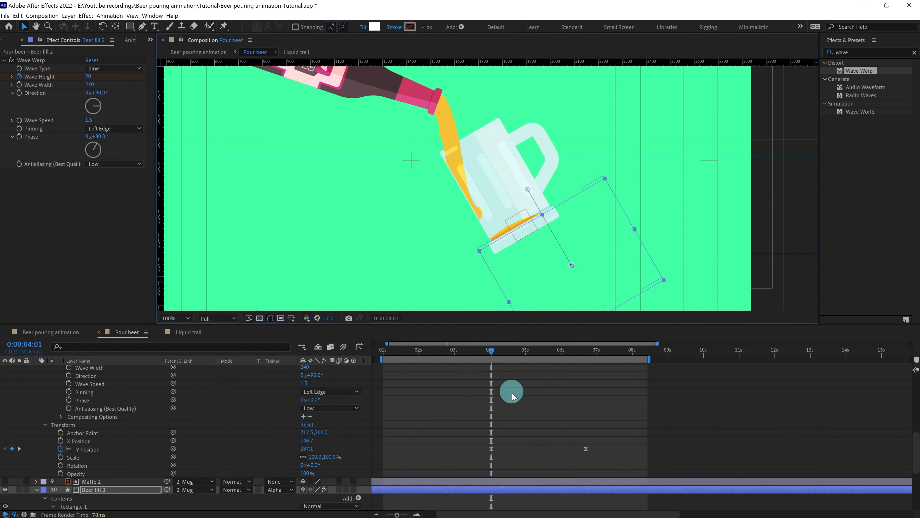
scroll(512, 407, down, 10)
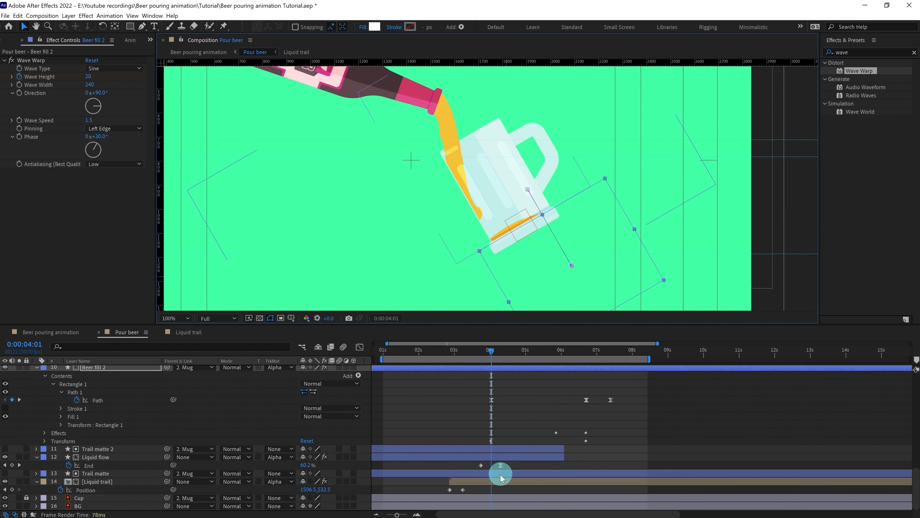
scroll(521, 420, up, 10)
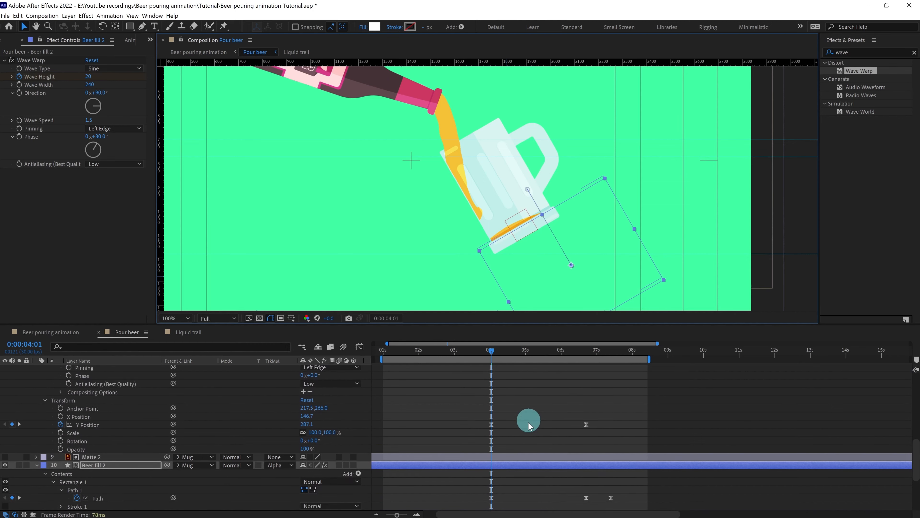
click(496, 418)
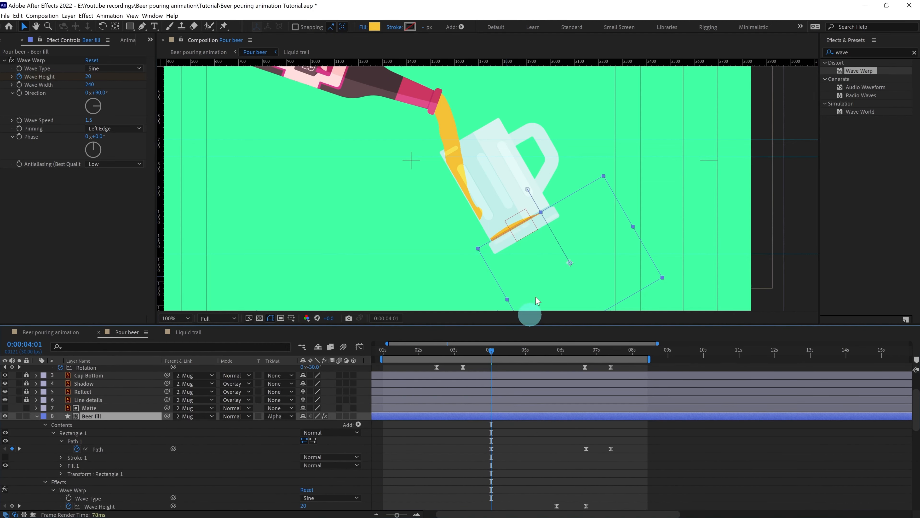
click(544, 271)
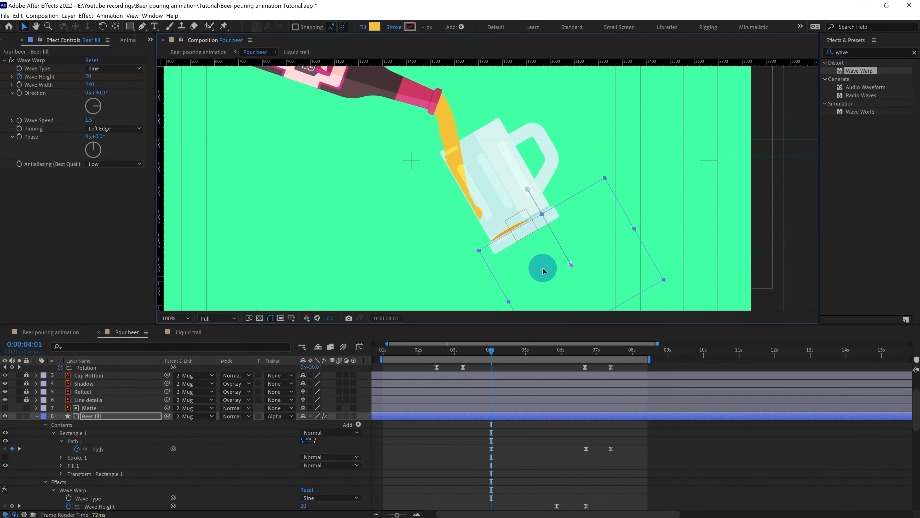
scroll(485, 272, down, 6)
click(509, 431)
scroll(508, 435, down, 4)
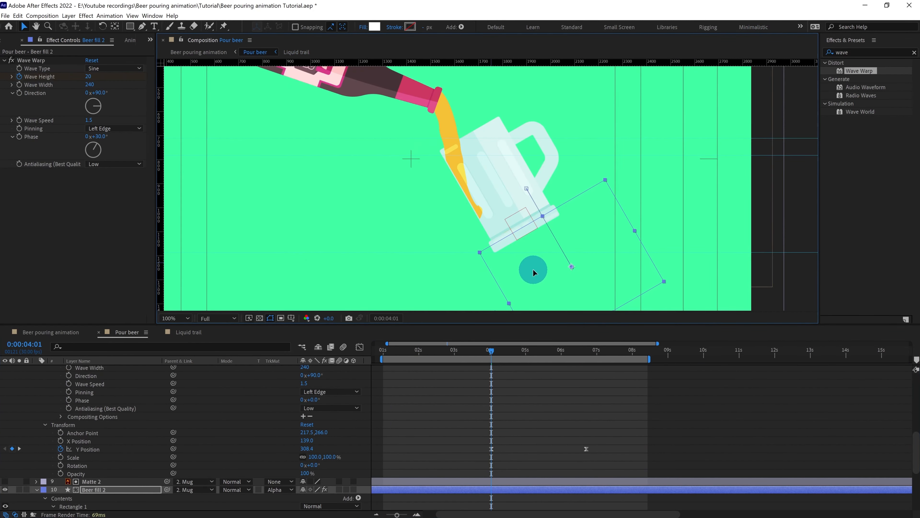
scroll(533, 272, down, 1)
scroll(517, 442, up, 7)
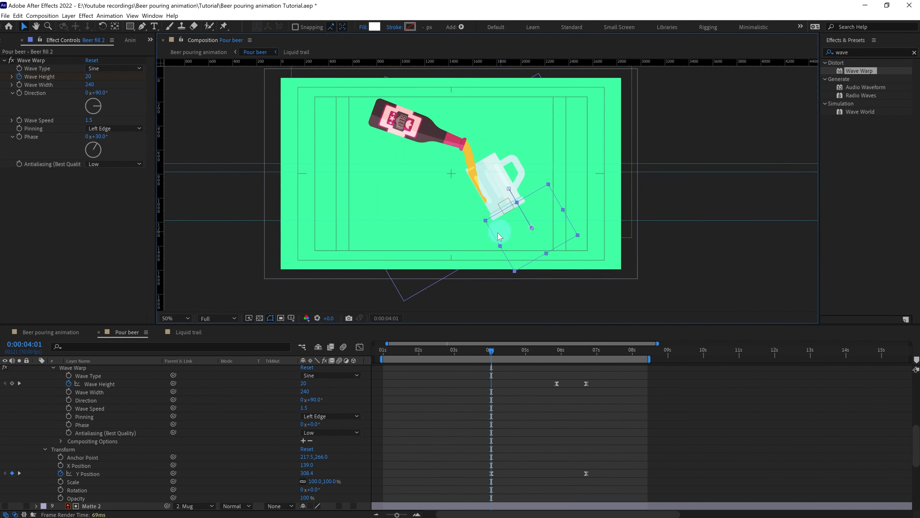
Trim the starts of Matte, Beer fill, Matte 2 and Beer fill 2 to 0:00:04:01 and preview the animation
click(487, 432)
scroll(502, 460, down, 4)
scroll(508, 485, down, 4)
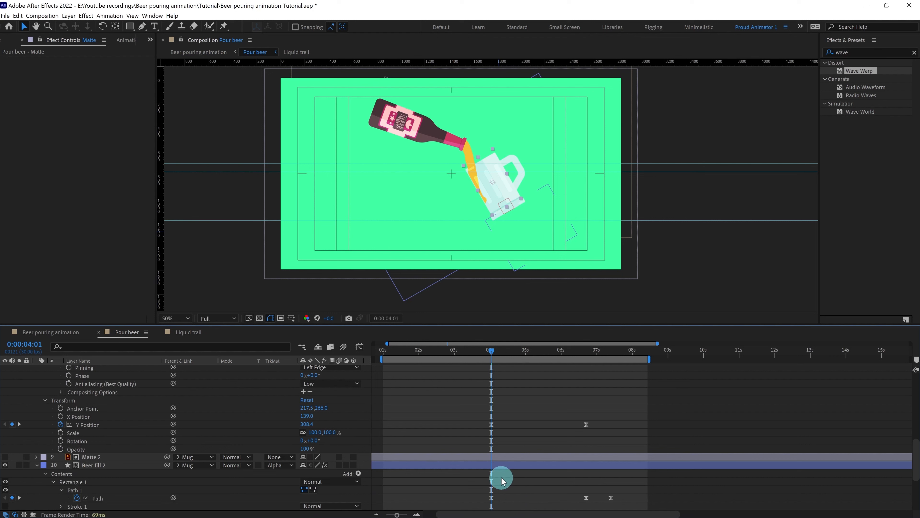
click(495, 464)
key(alt+bracketleft)
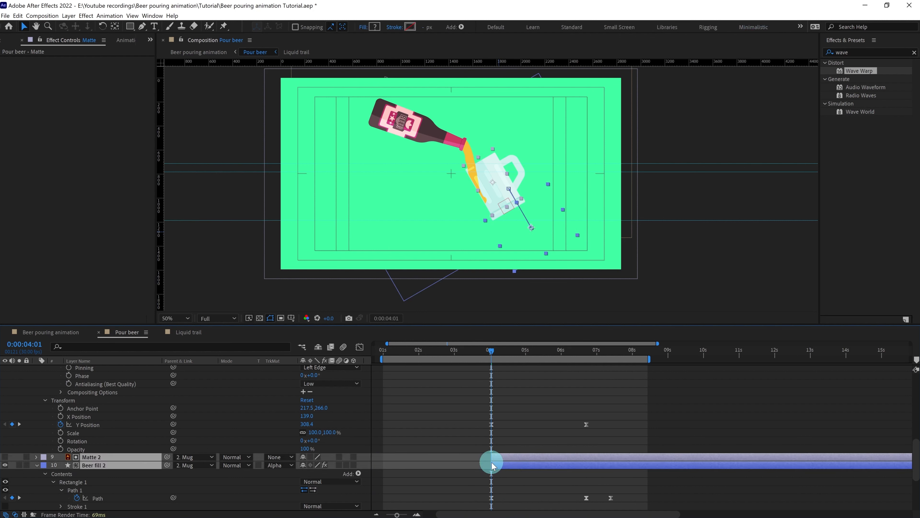
key(space)
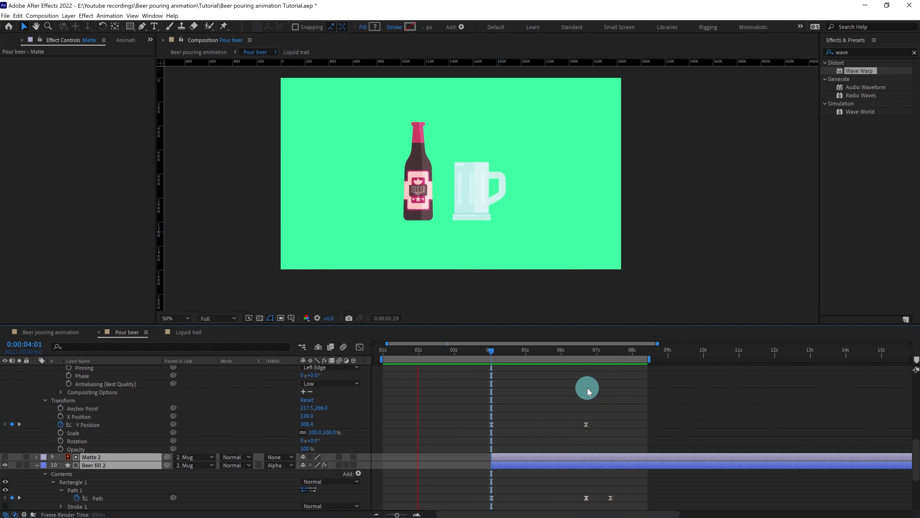
key(space)
Move the last Path keyframes of Beer fill and Beer fill 2 a few frames later, placing Beer fill 2's slightly after Beer fill's
scroll(629, 419, up, 2)
scroll(630, 419, down, 2)
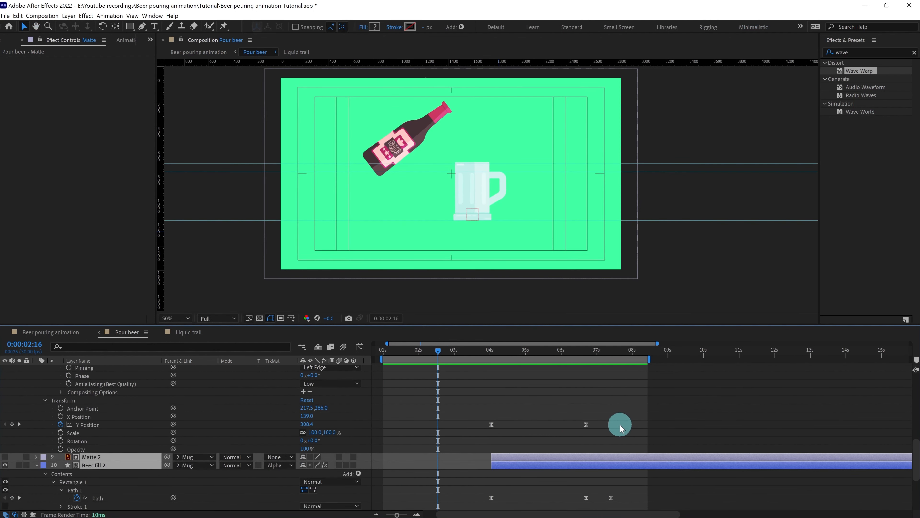
drag(588, 421, 577, 440)
scroll(580, 440, down, 4)
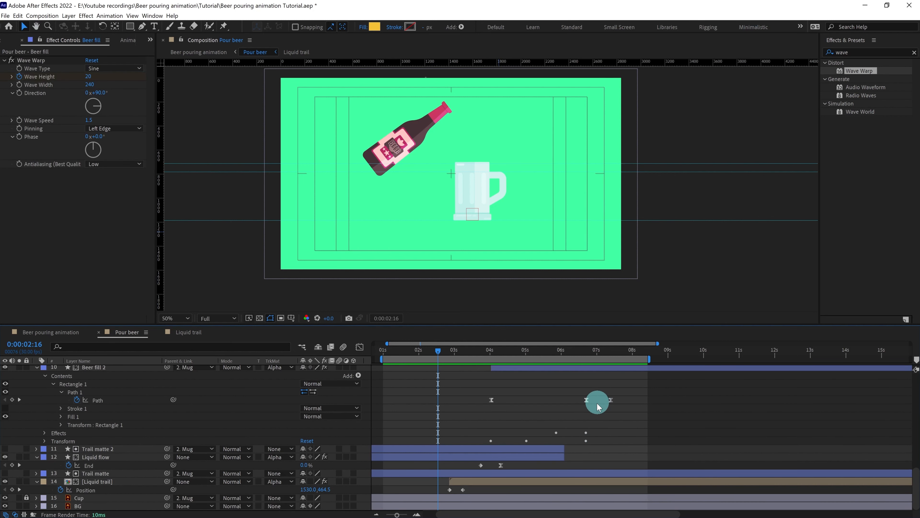
scroll(609, 406, up, 6)
scroll(616, 411, up, 4)
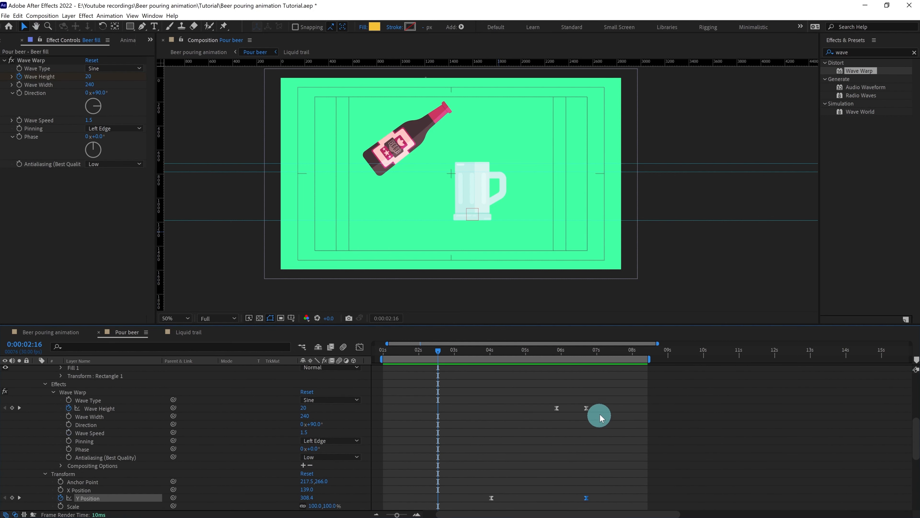
drag(623, 410, 610, 437)
scroll(620, 436, down, 6)
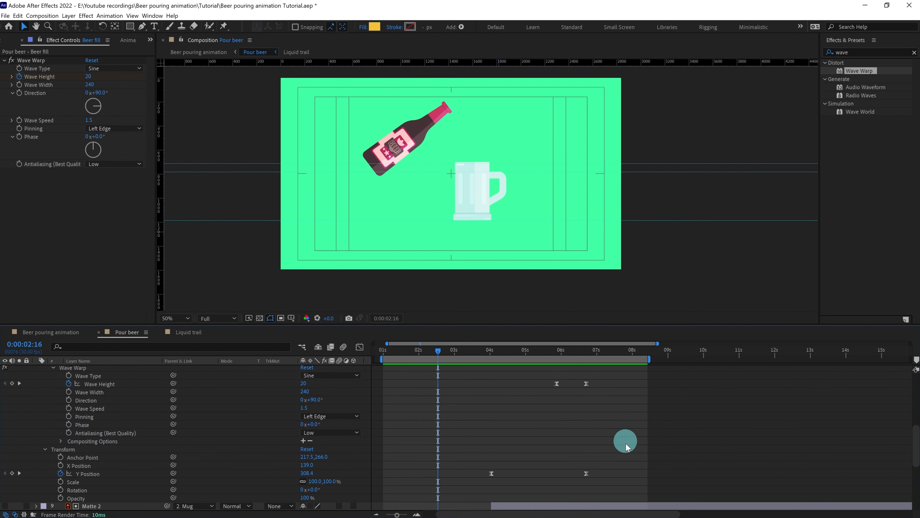
drag(626, 493, 594, 506)
scroll(601, 419, up, 6)
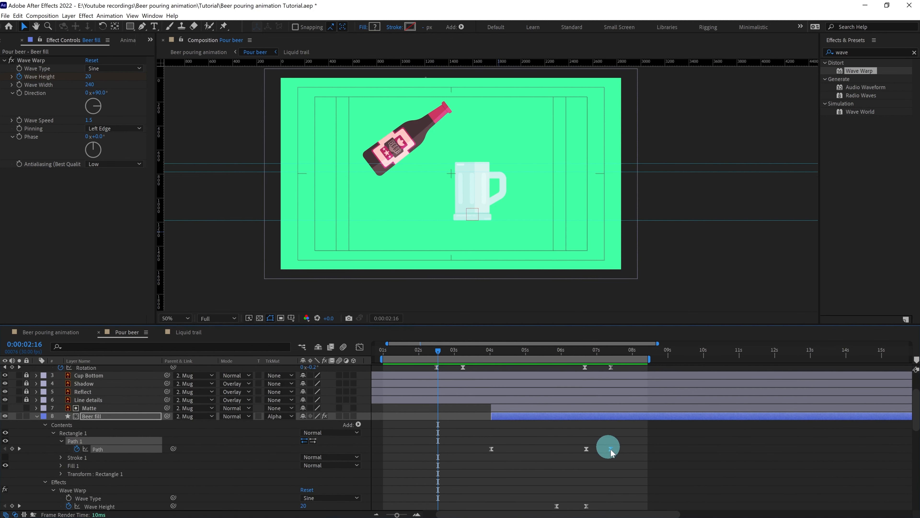
drag(610, 450, 617, 453)
scroll(629, 454, down, 7)
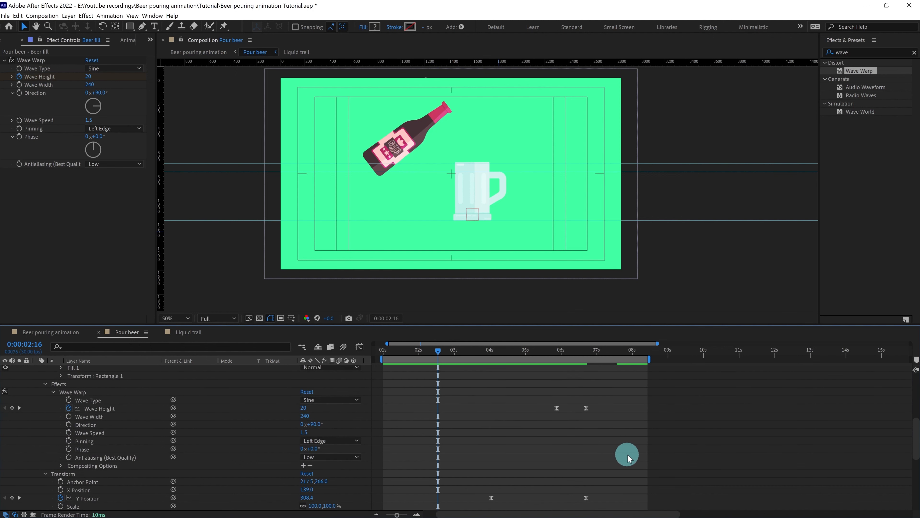
click(617, 497)
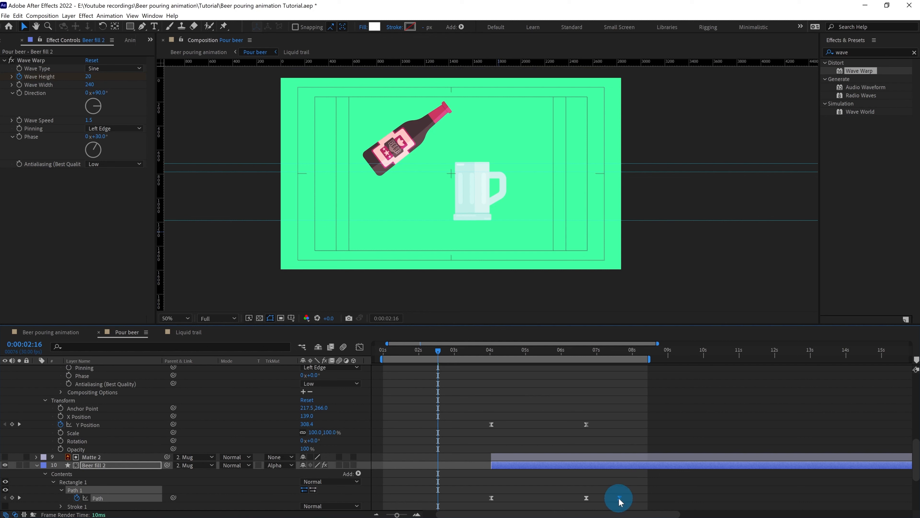
Strengthen the easing into the last Path keyframes of Beer fill and Beer fill 2 in the speed graph, with about 47% incoming influence
scroll(618, 453, up, 7)
click(615, 376)
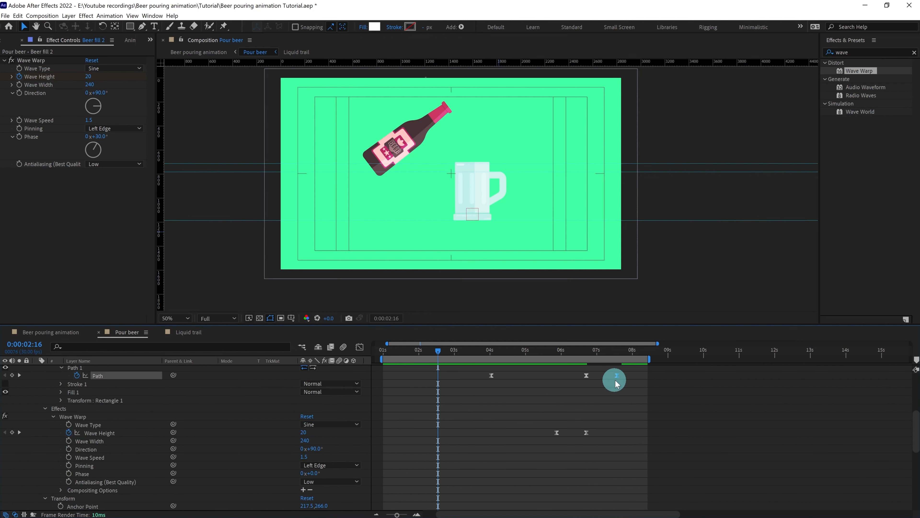
scroll(616, 379, down, 6)
click(621, 473)
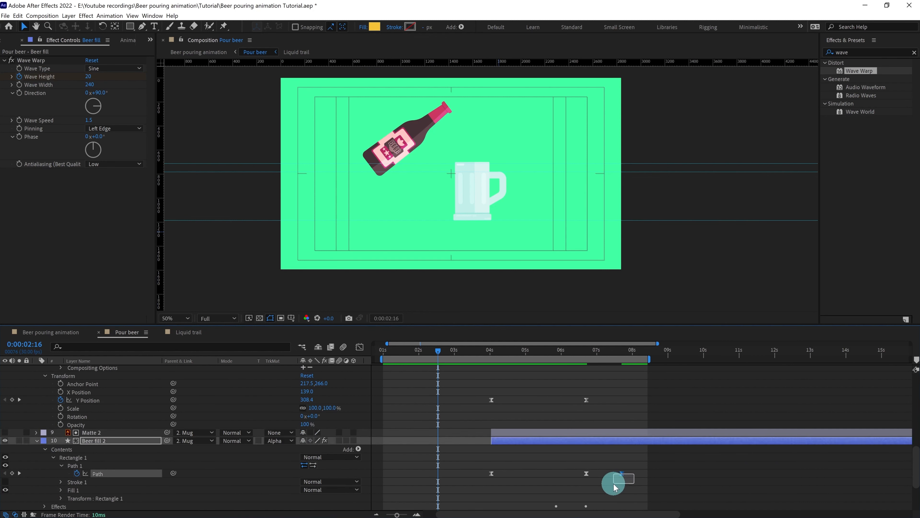
click(359, 348)
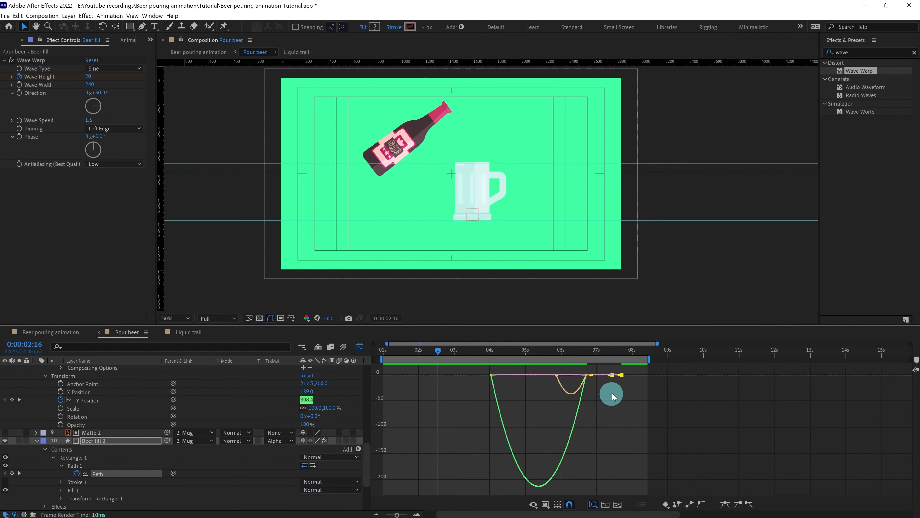
scroll(634, 397, up, 5)
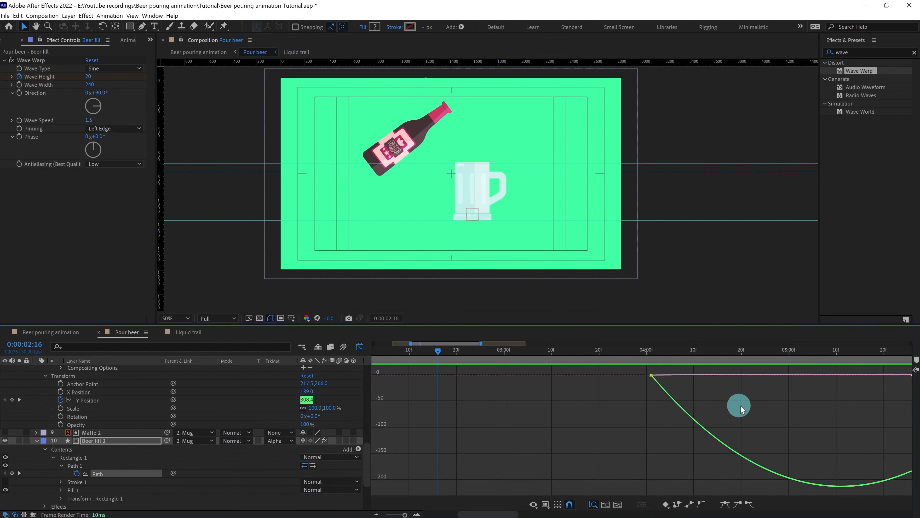
drag(776, 419, 725, 409)
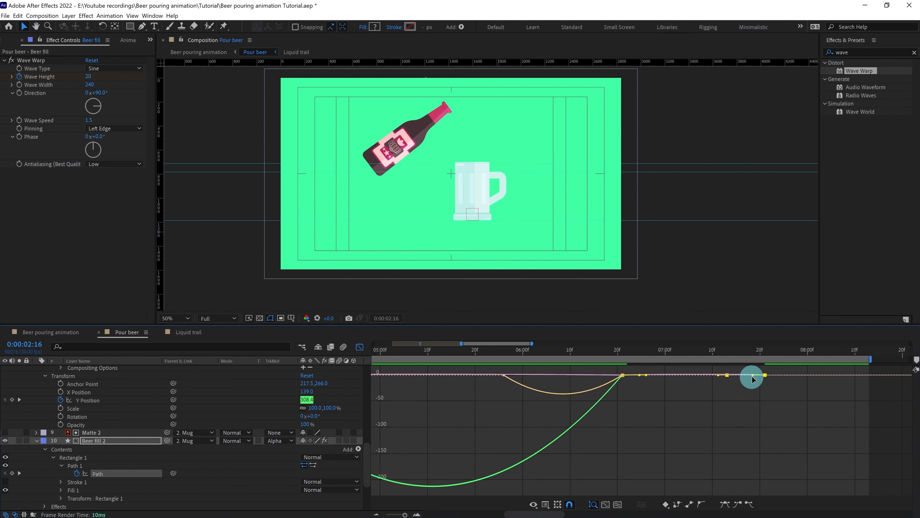
drag(748, 375, 729, 374)
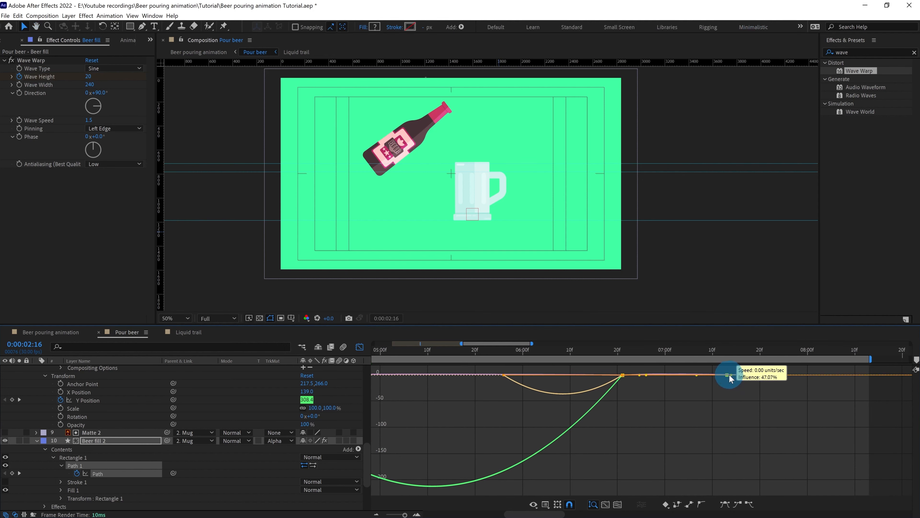
click(359, 347)
Preview the pouring animation from 0:00:02:16 to check how the beer levels out in the mug
scroll(536, 402, down, 5)
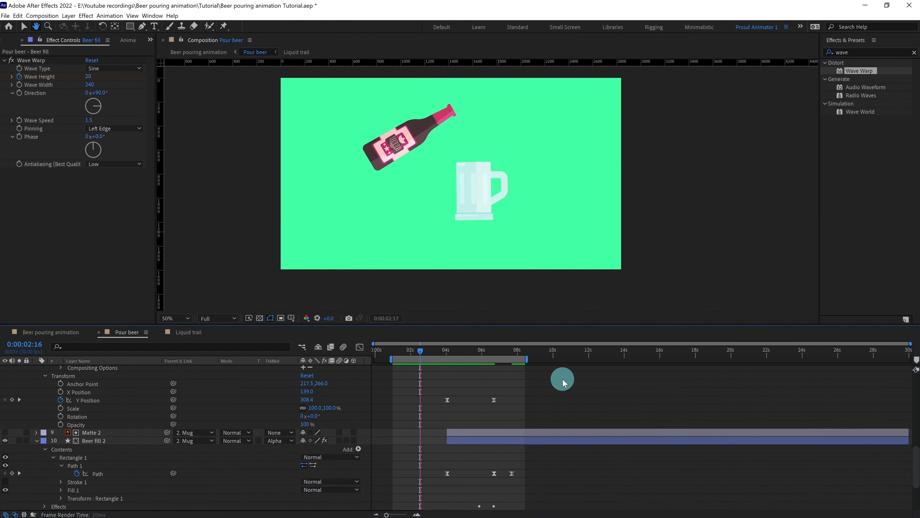
drag(441, 350, 422, 348)
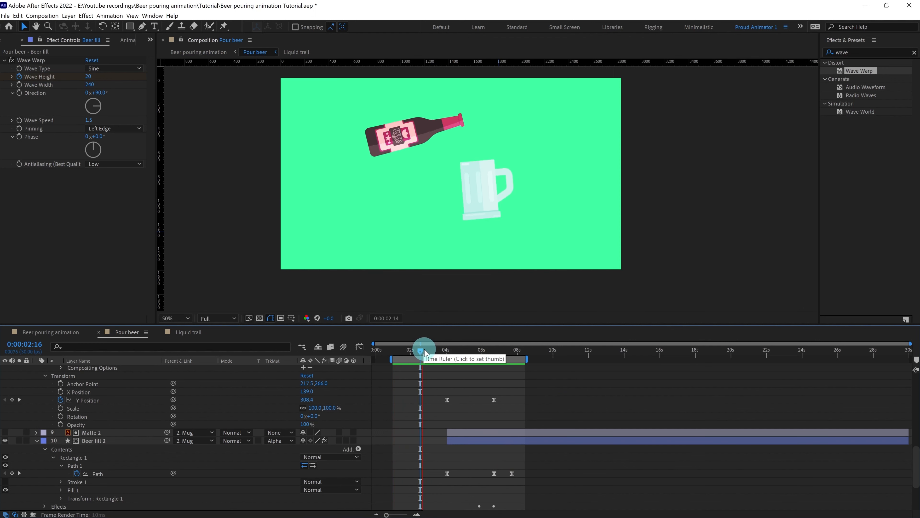
key(space)
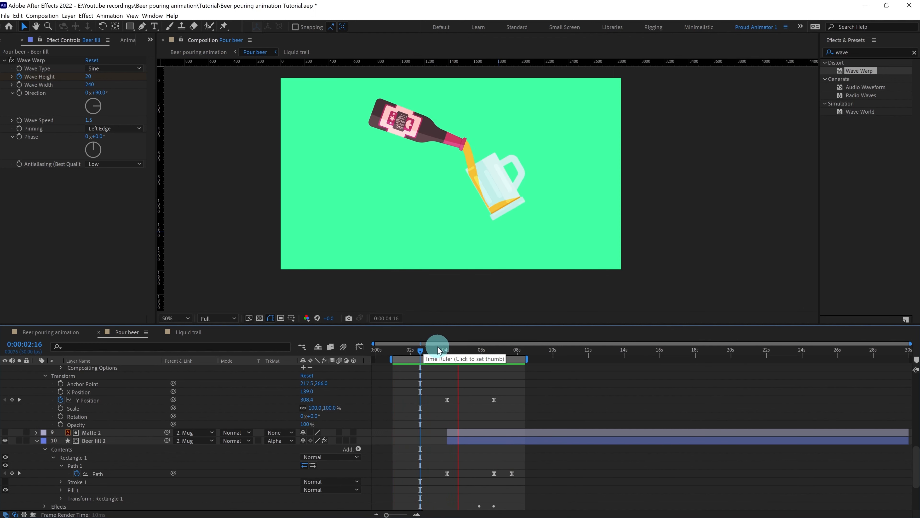